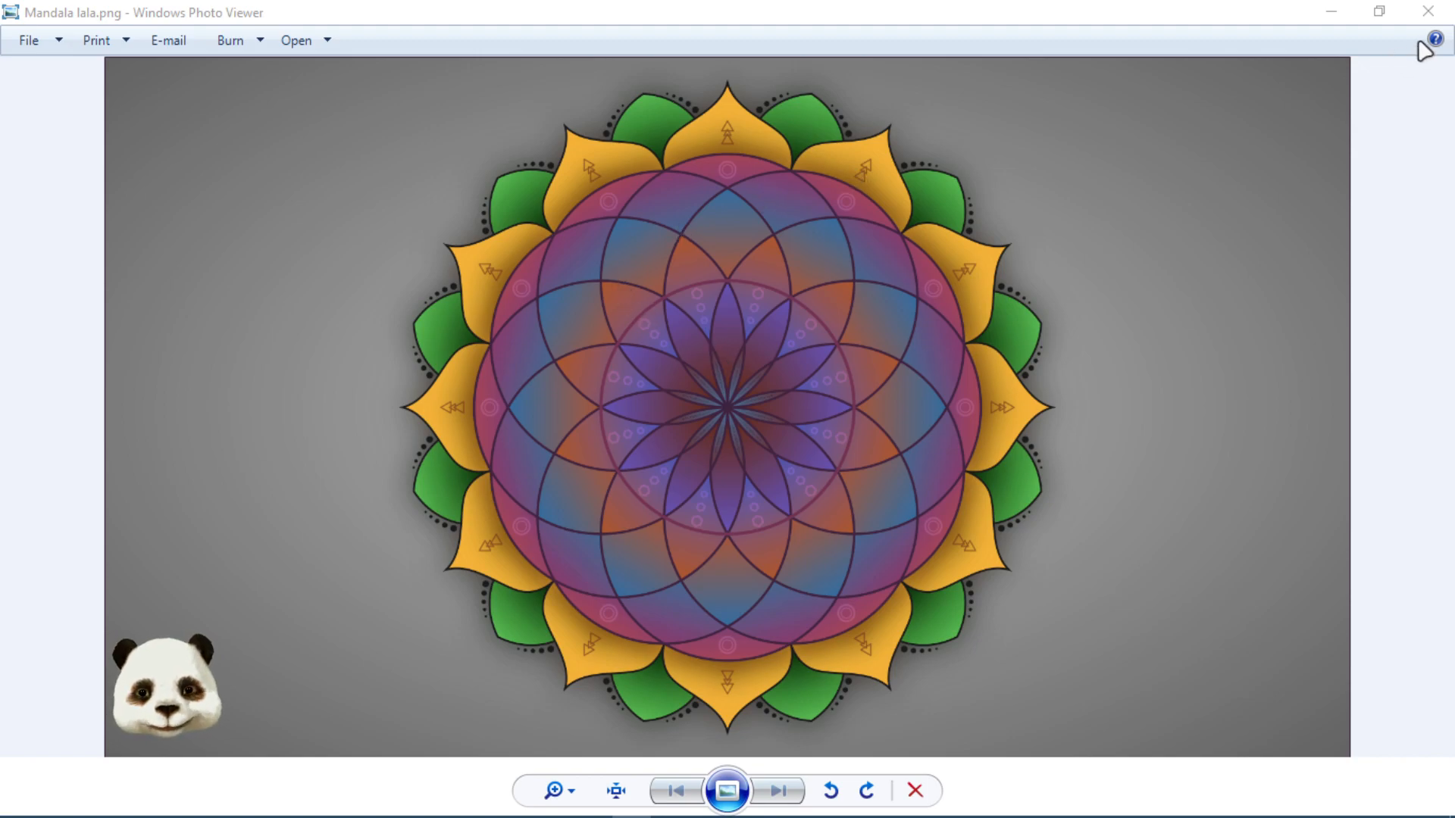
# - Open Mandala Canceled.svg from the Mandala folder in Inkscape and move the floating dialog off the canvas
pyautogui.click(1427, 11)
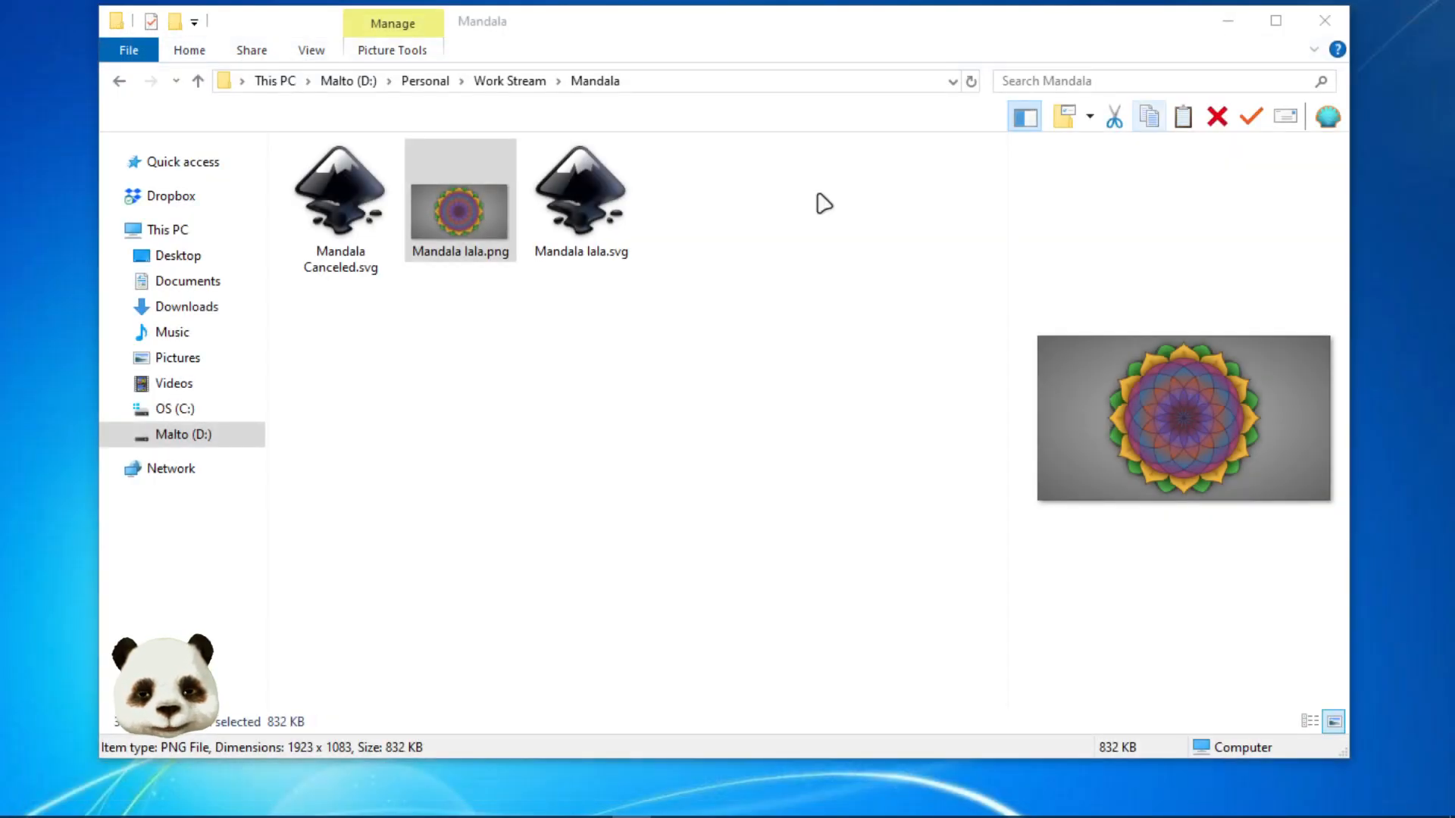
pyautogui.click(338, 170)
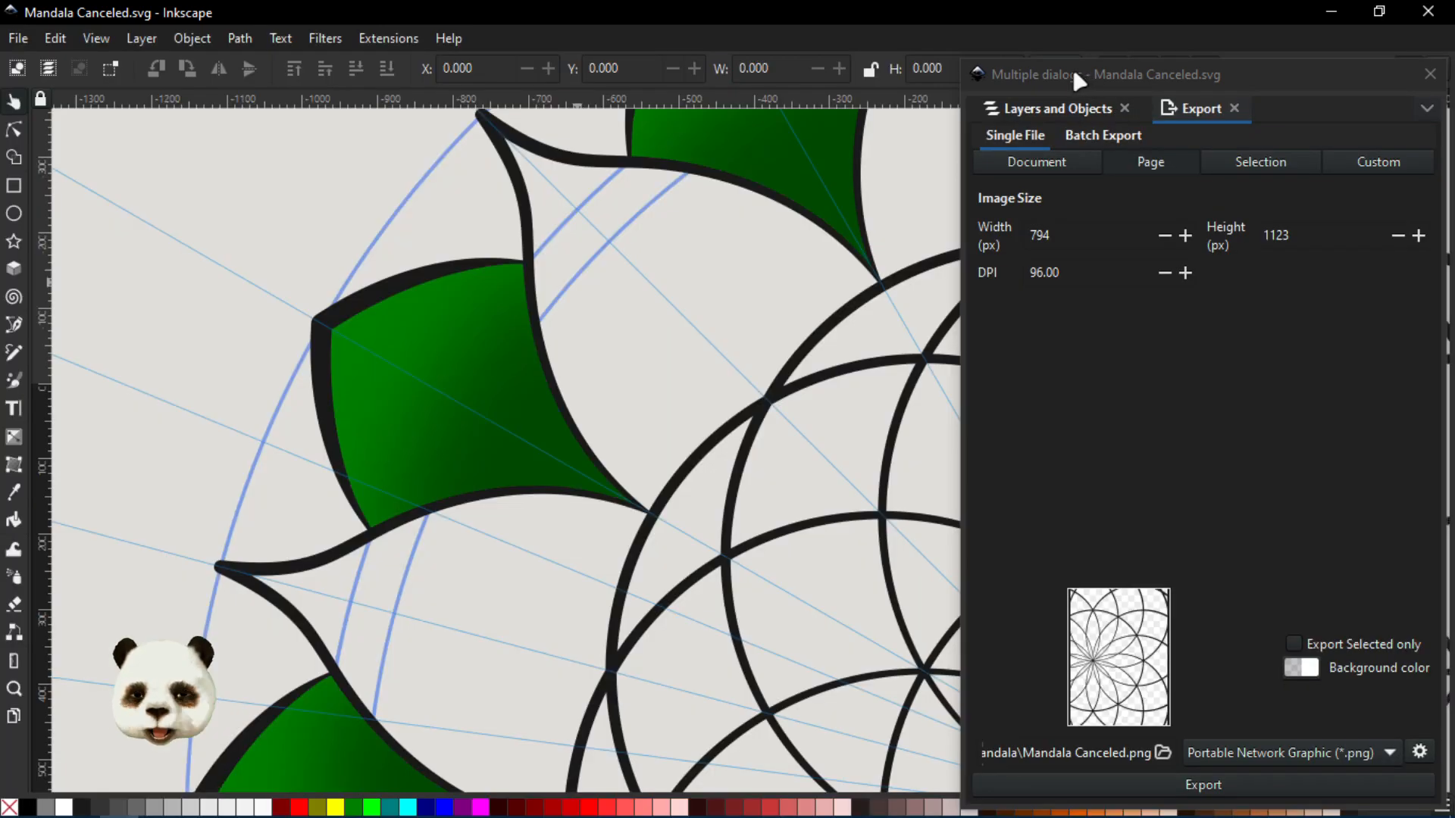
pyautogui.moveTo(1068, 70); pyautogui.dragTo(1454, 69)
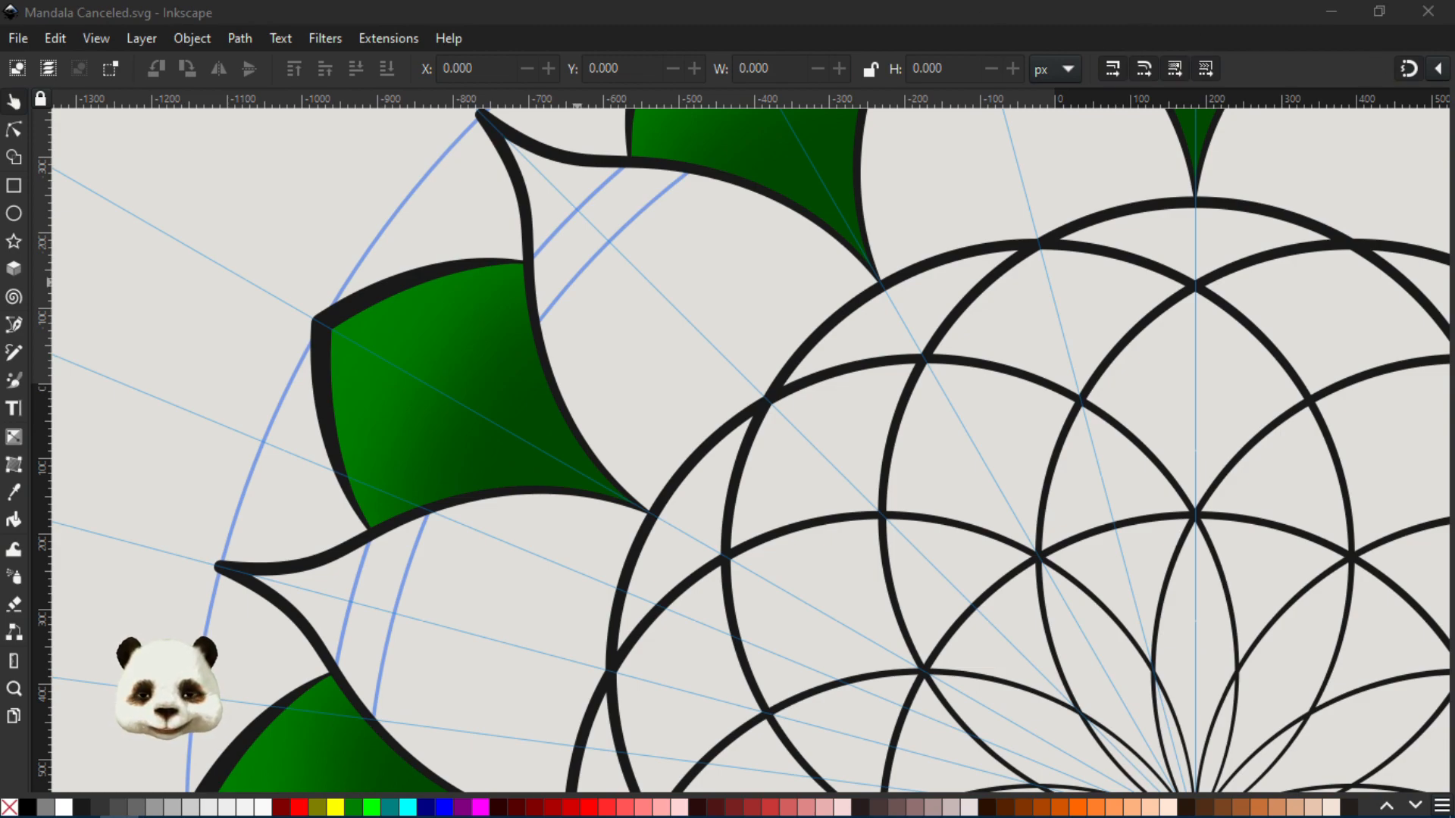
pyautogui.click(806, 21)
# - Examine the whole mandala drawing, including the green leaf ring, the petal outlines and the overlapping circles in the centre
pyautogui.scroll(-4, 932, 341)
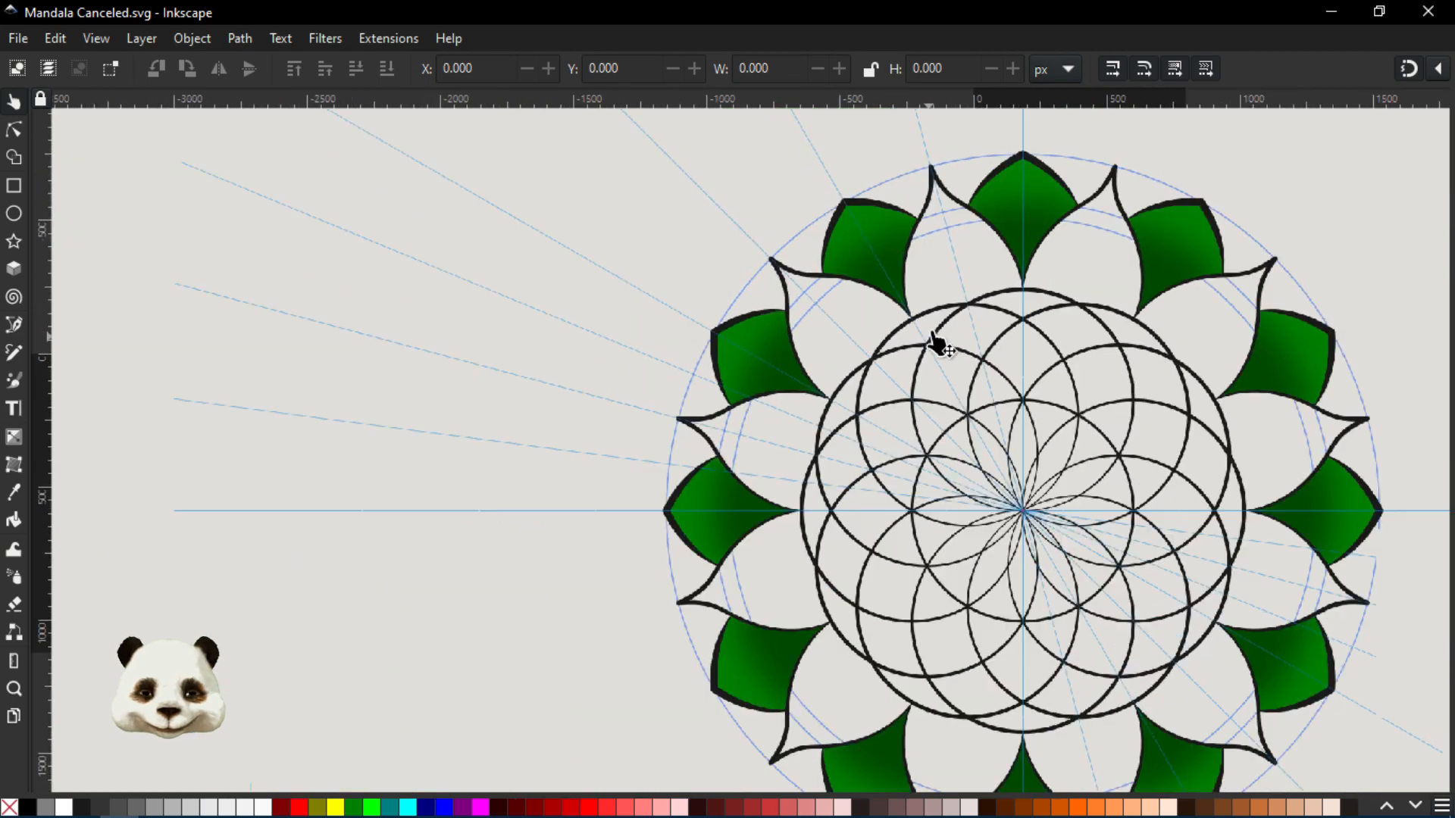
pyautogui.moveTo(1147, 317); pyautogui.dragTo(854, 324)
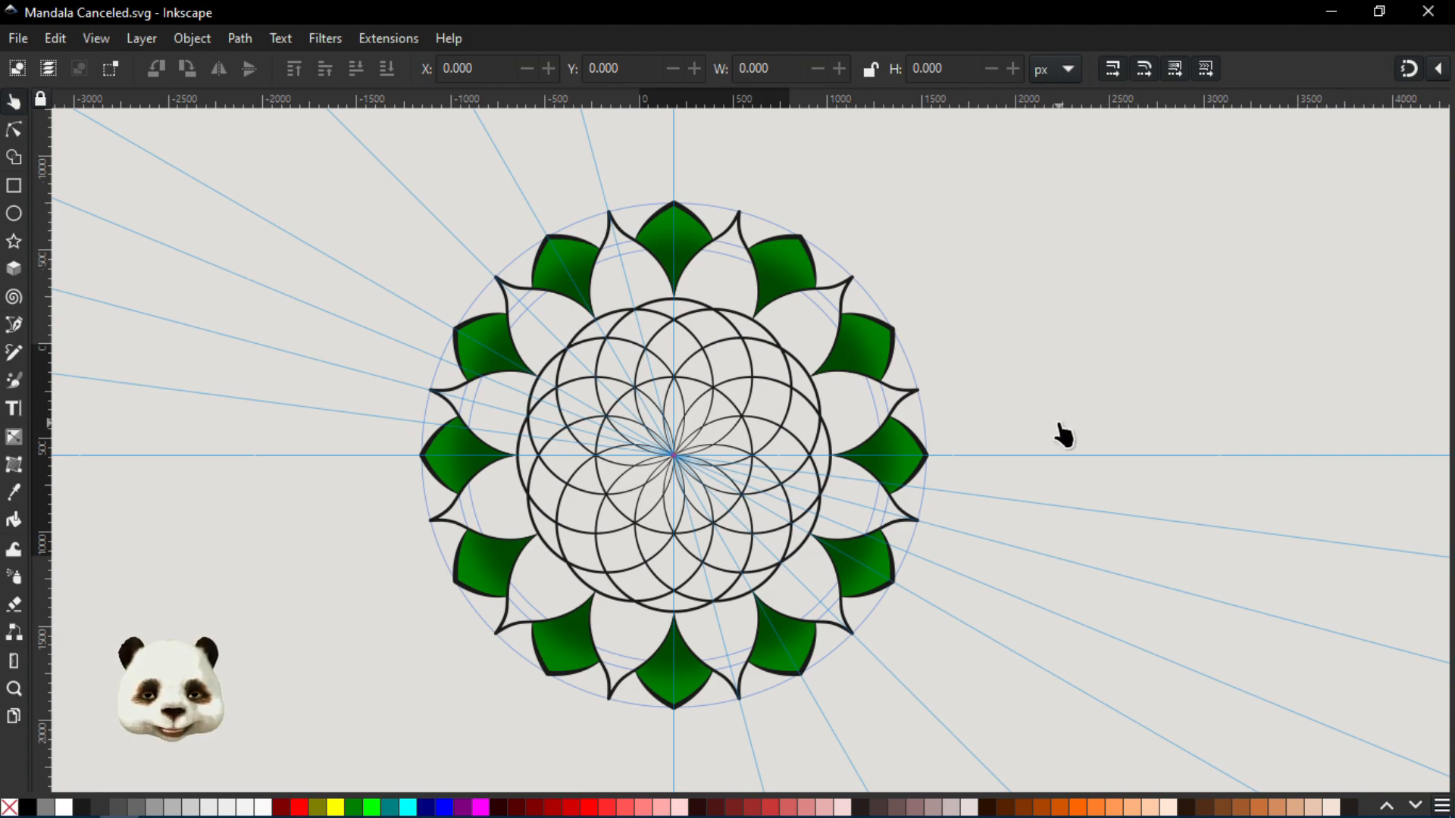
pyautogui.scroll(1, 561, 257)
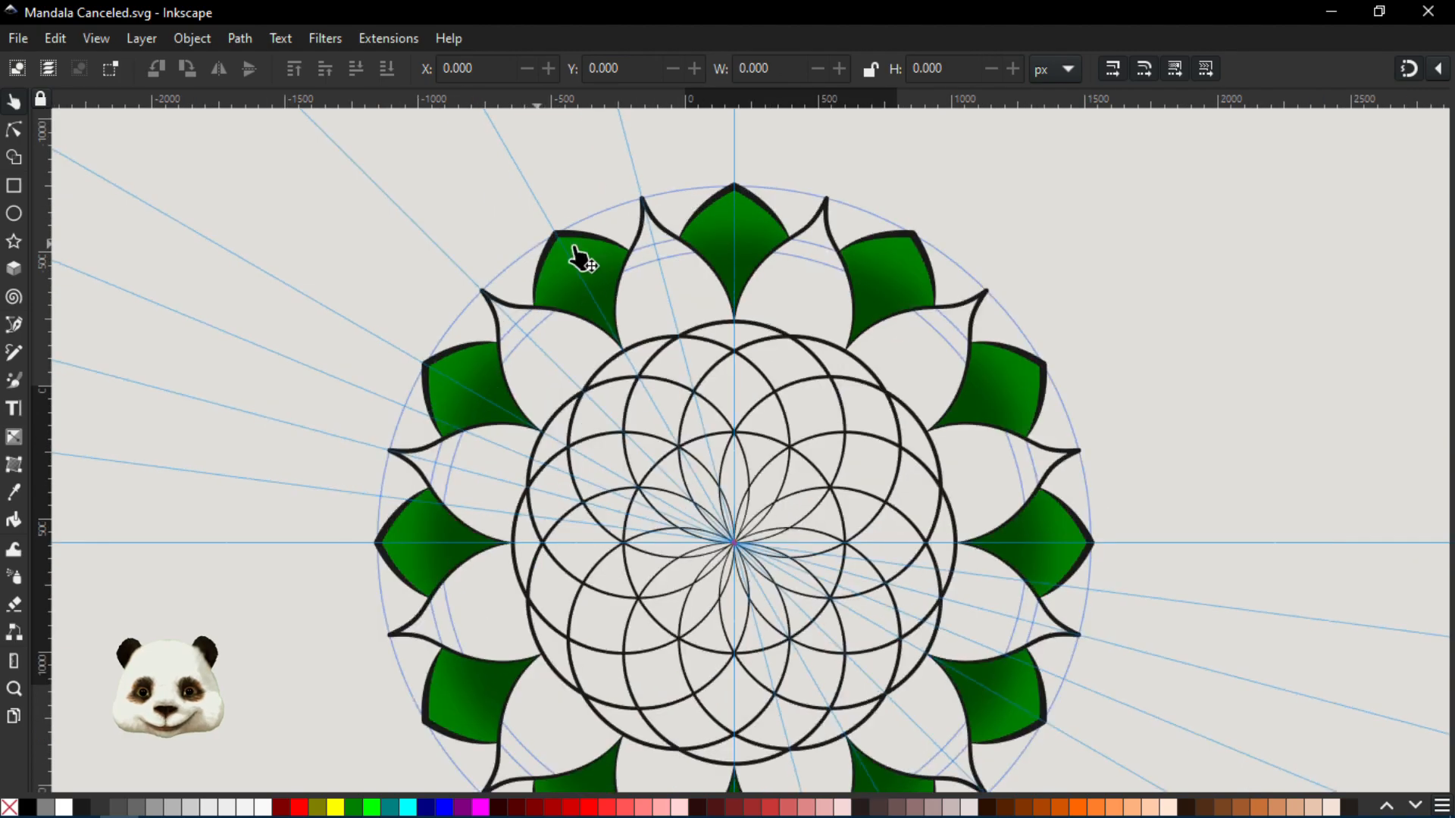
pyautogui.scroll(2, 624, 266)
pyautogui.scroll(-1, 624, 266)
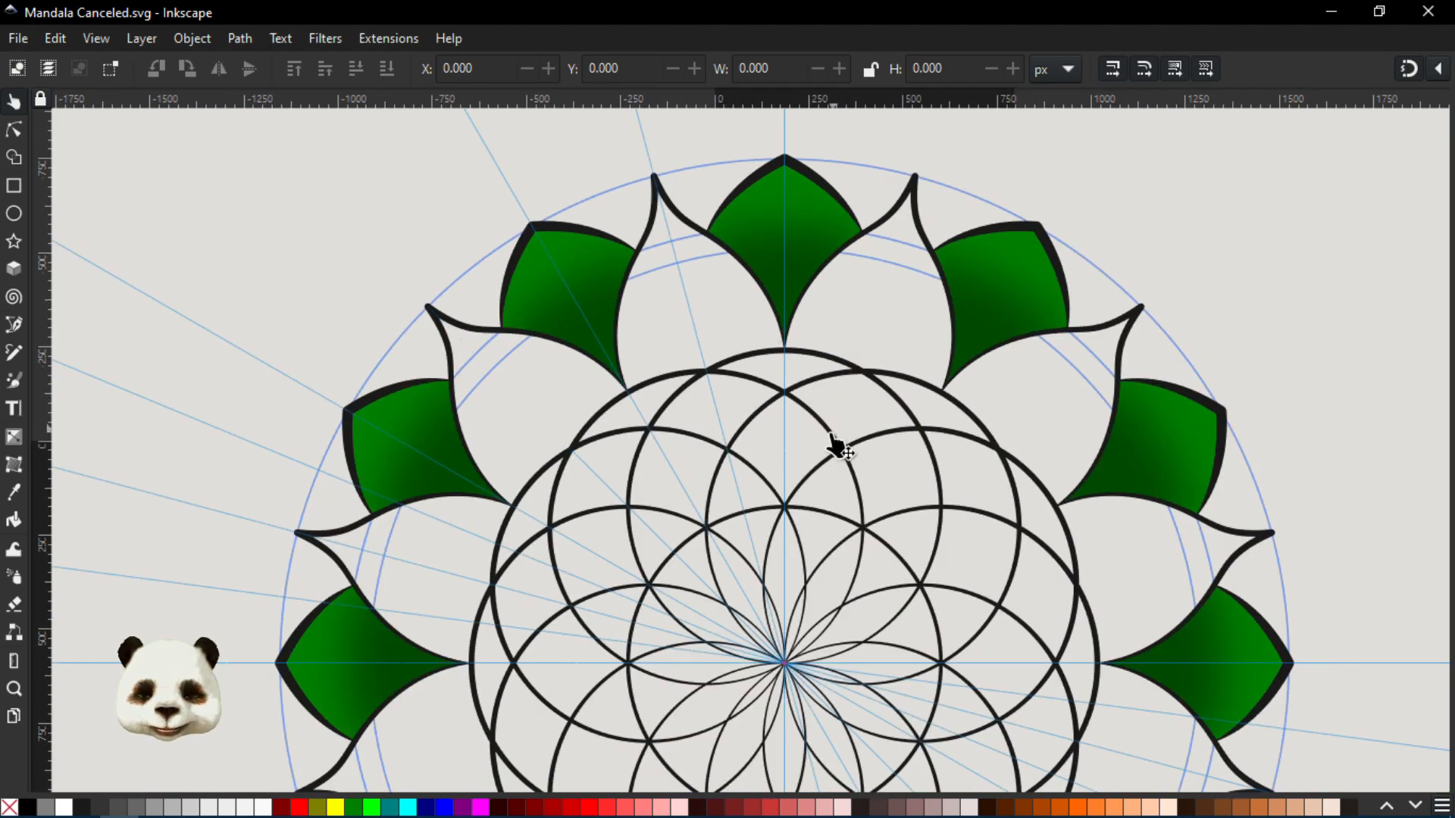
pyautogui.scroll(-5, 838, 447)
pyautogui.scroll(2, 832, 448)
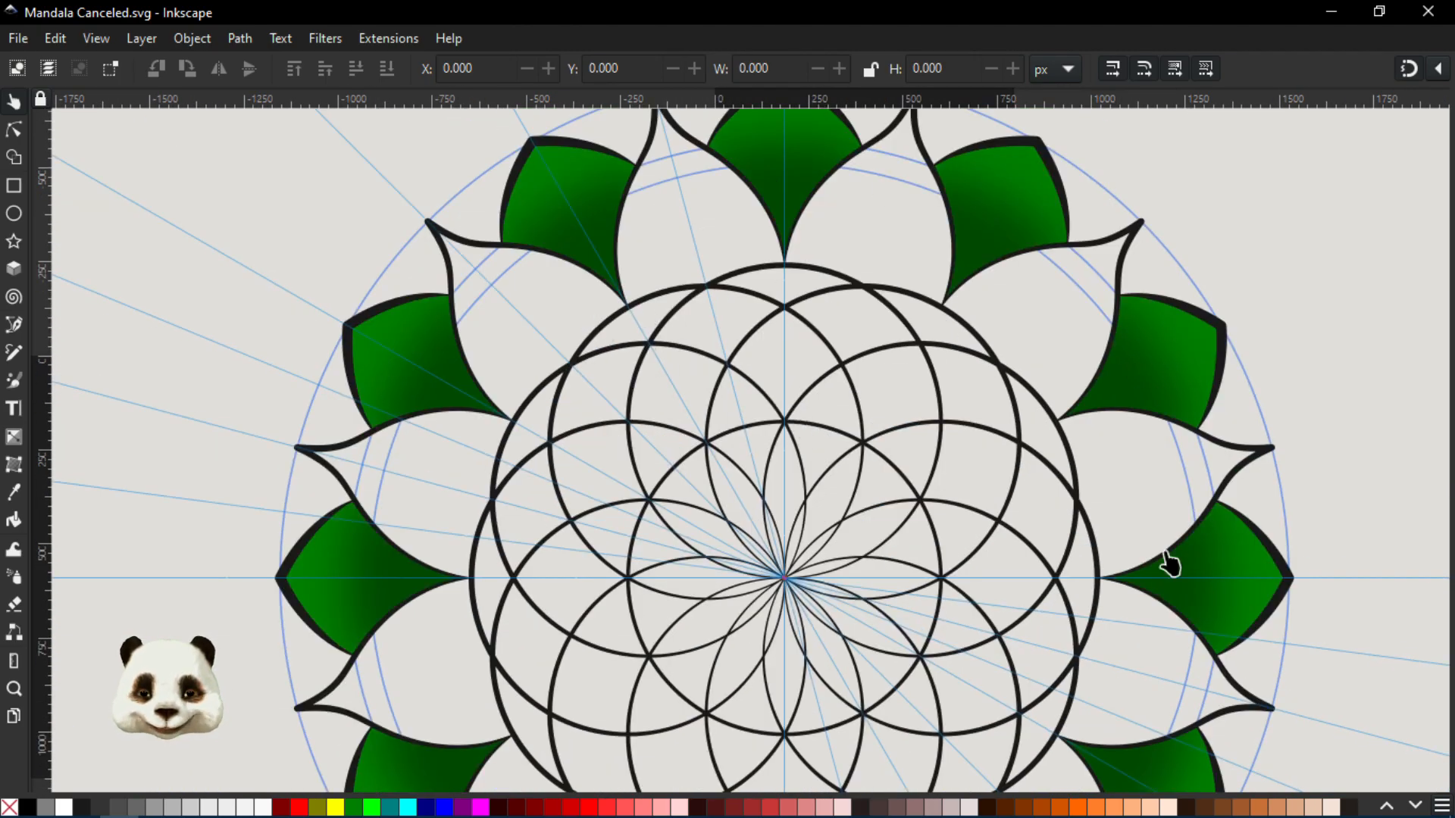
pyautogui.scroll(-2, 867, 407)
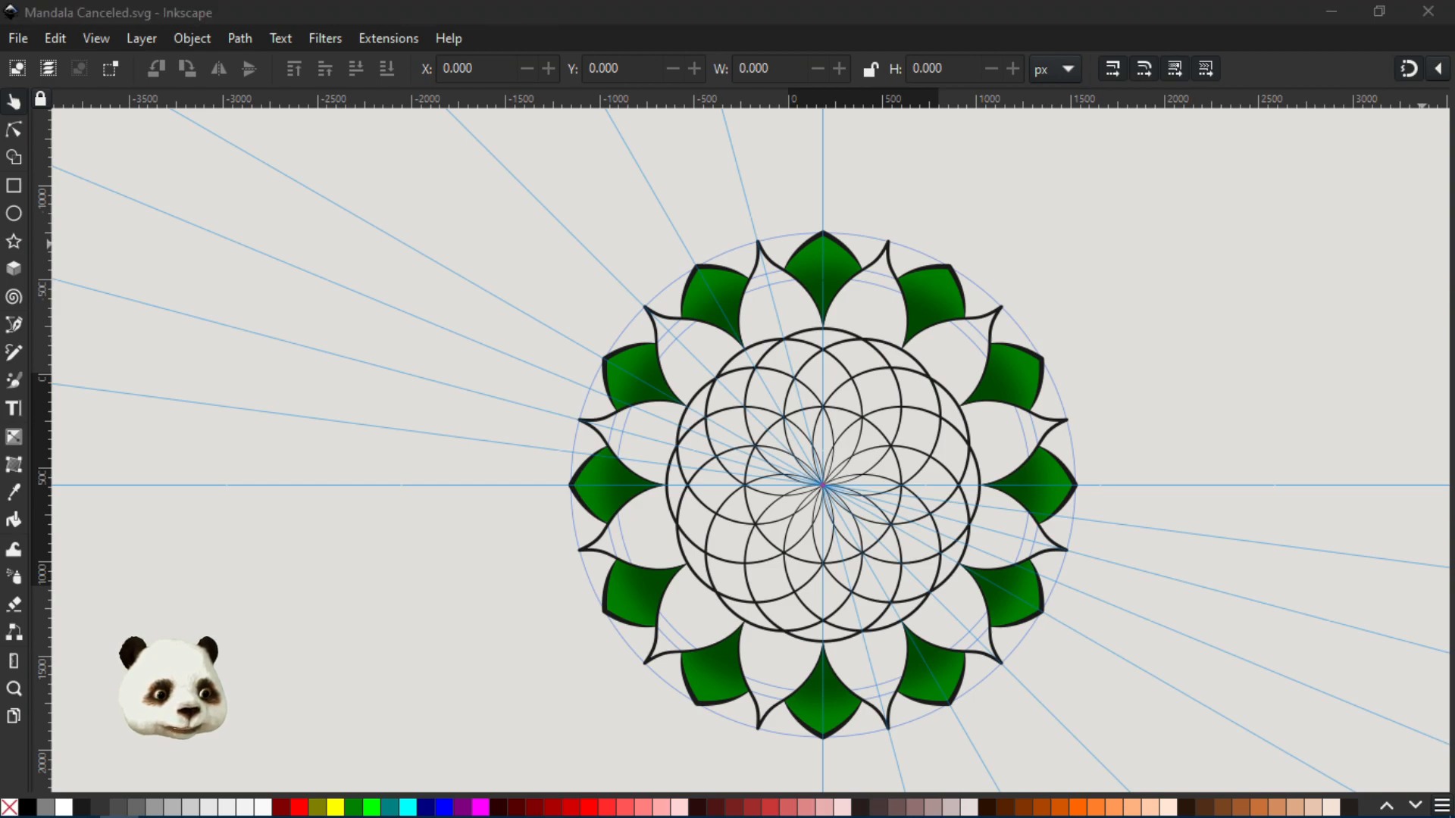
pyautogui.hotkey('alt', 'Tab')
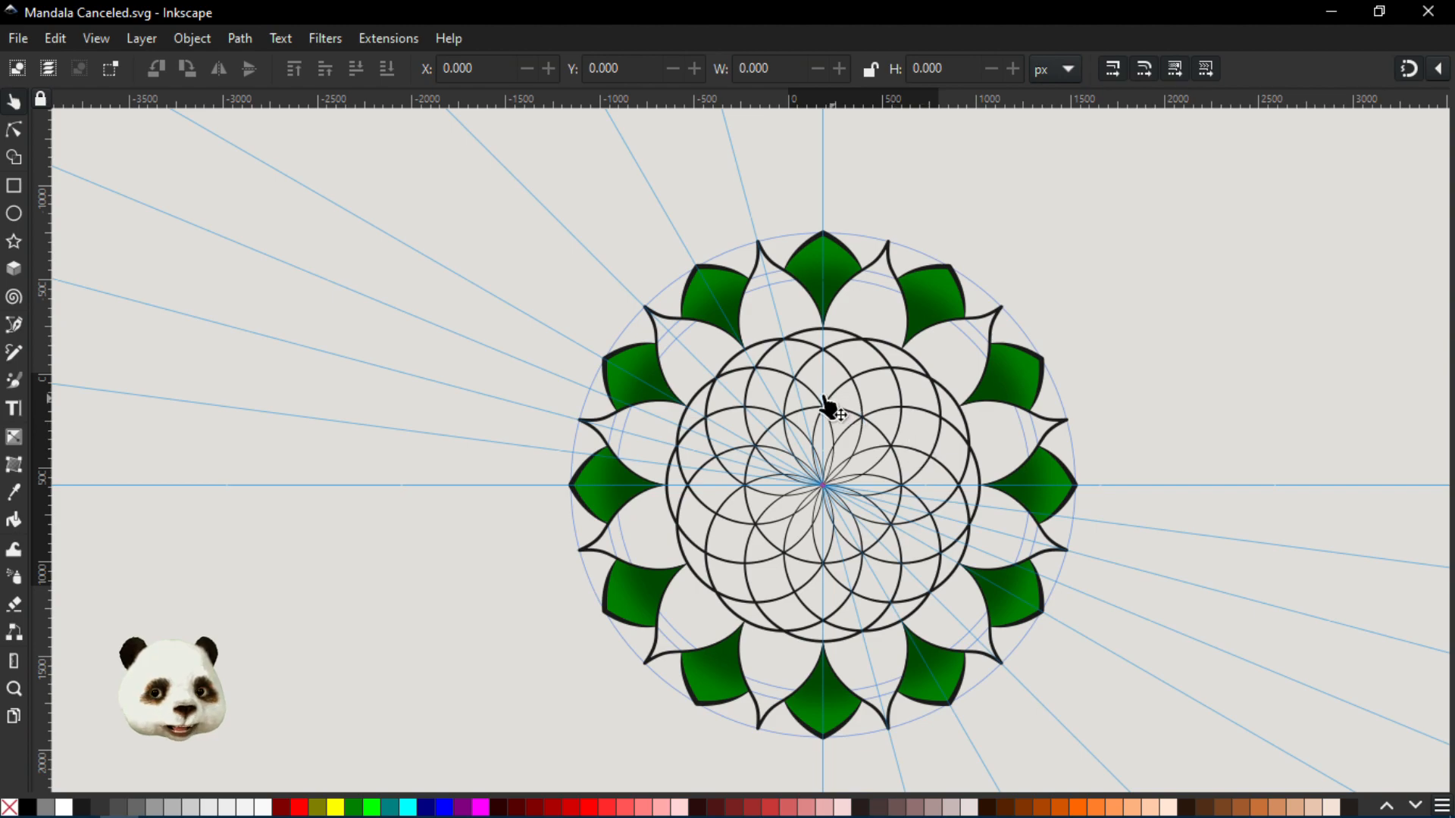
# - Bring the Layers and Objects dialog over the canvas and select circle9 in group g14
pyautogui.click(843, 359)
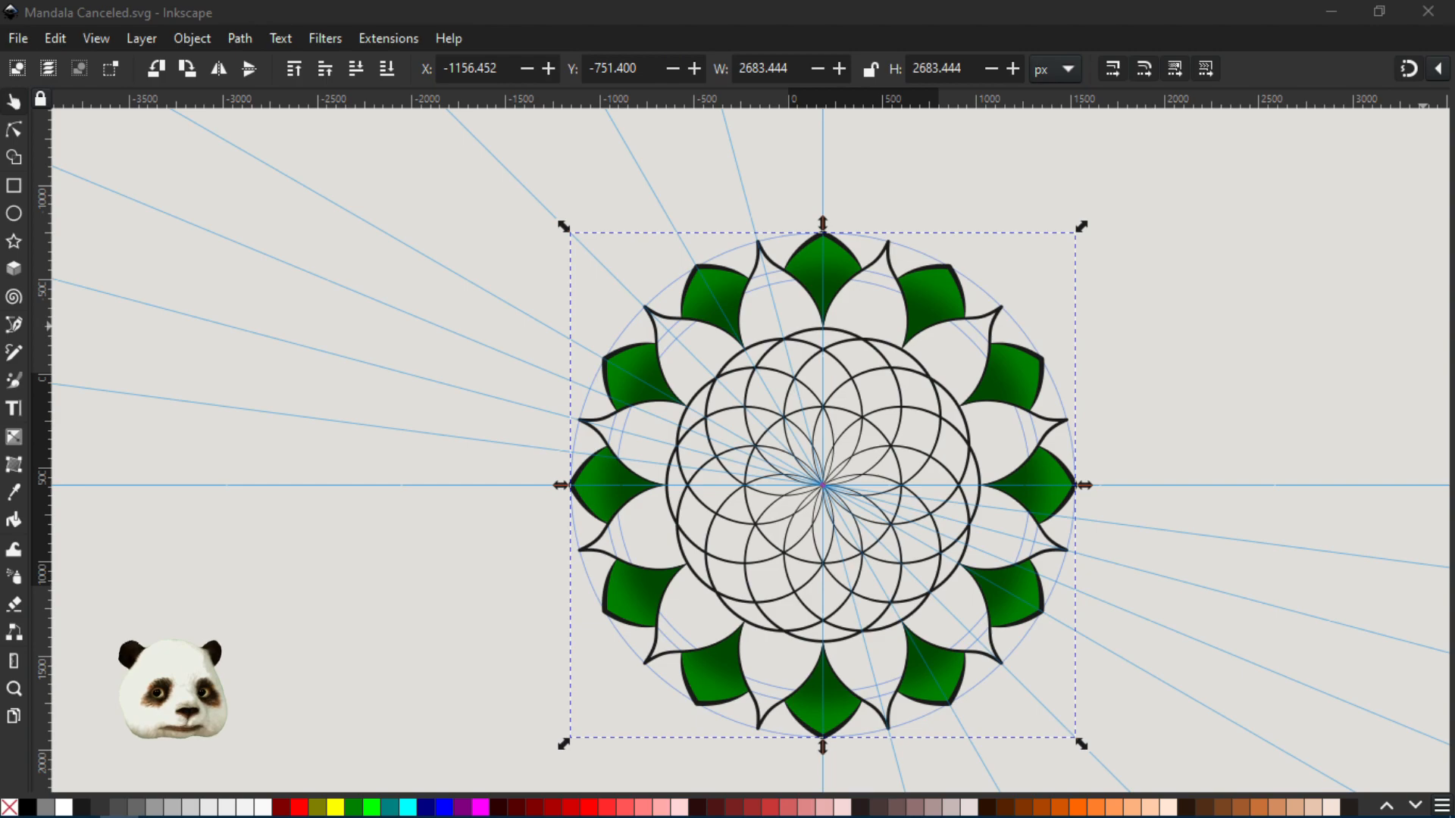
pyautogui.press('Tab')
pyautogui.press('Tab')
pyautogui.press('Tab')
pyautogui.hotkey('ctrl', 'alt', 'c')
pyautogui.press('Tab')
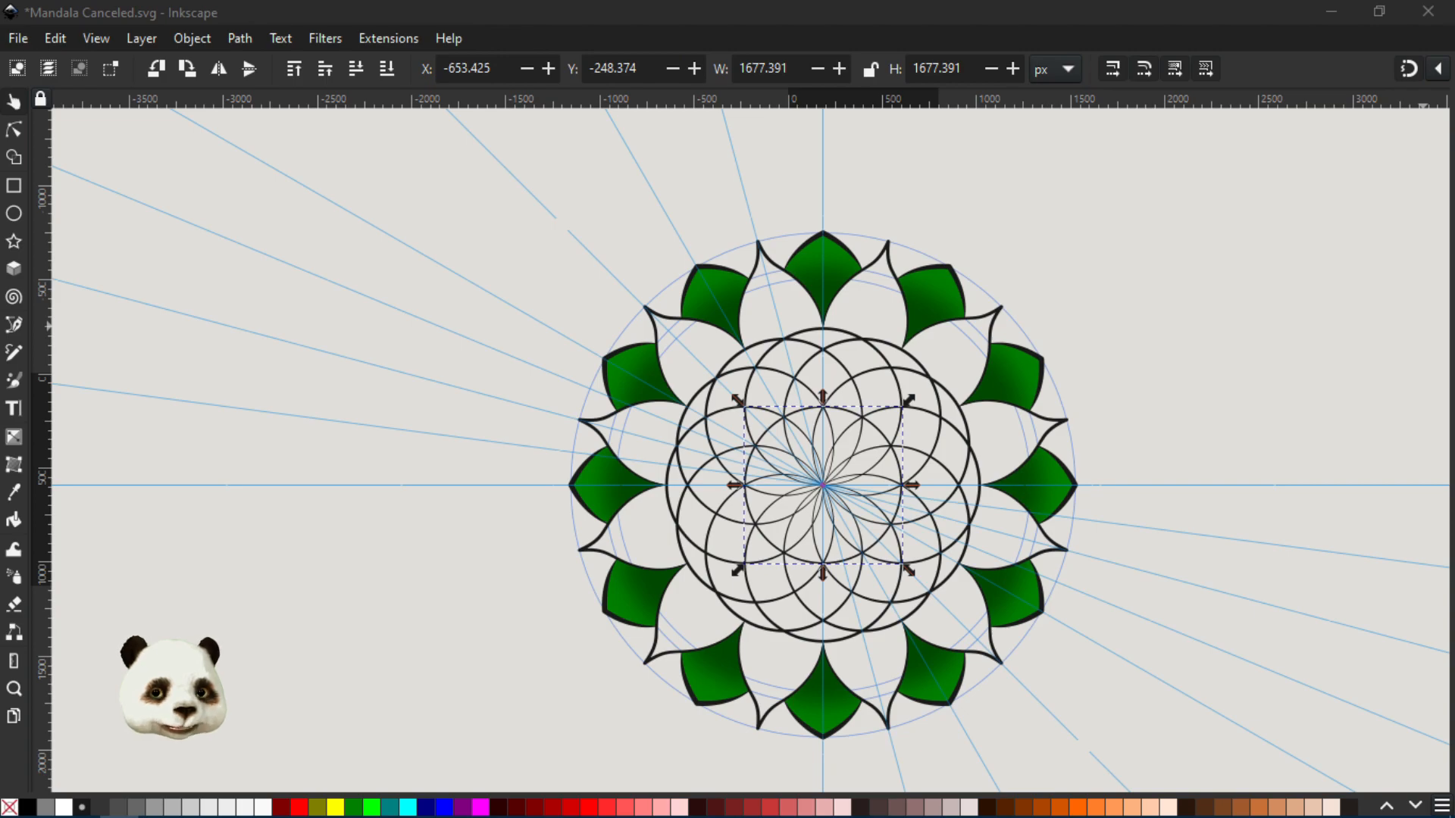
pyautogui.moveTo(1454, 90); pyautogui.dragTo(175, 53)
pyautogui.click(123, 277)
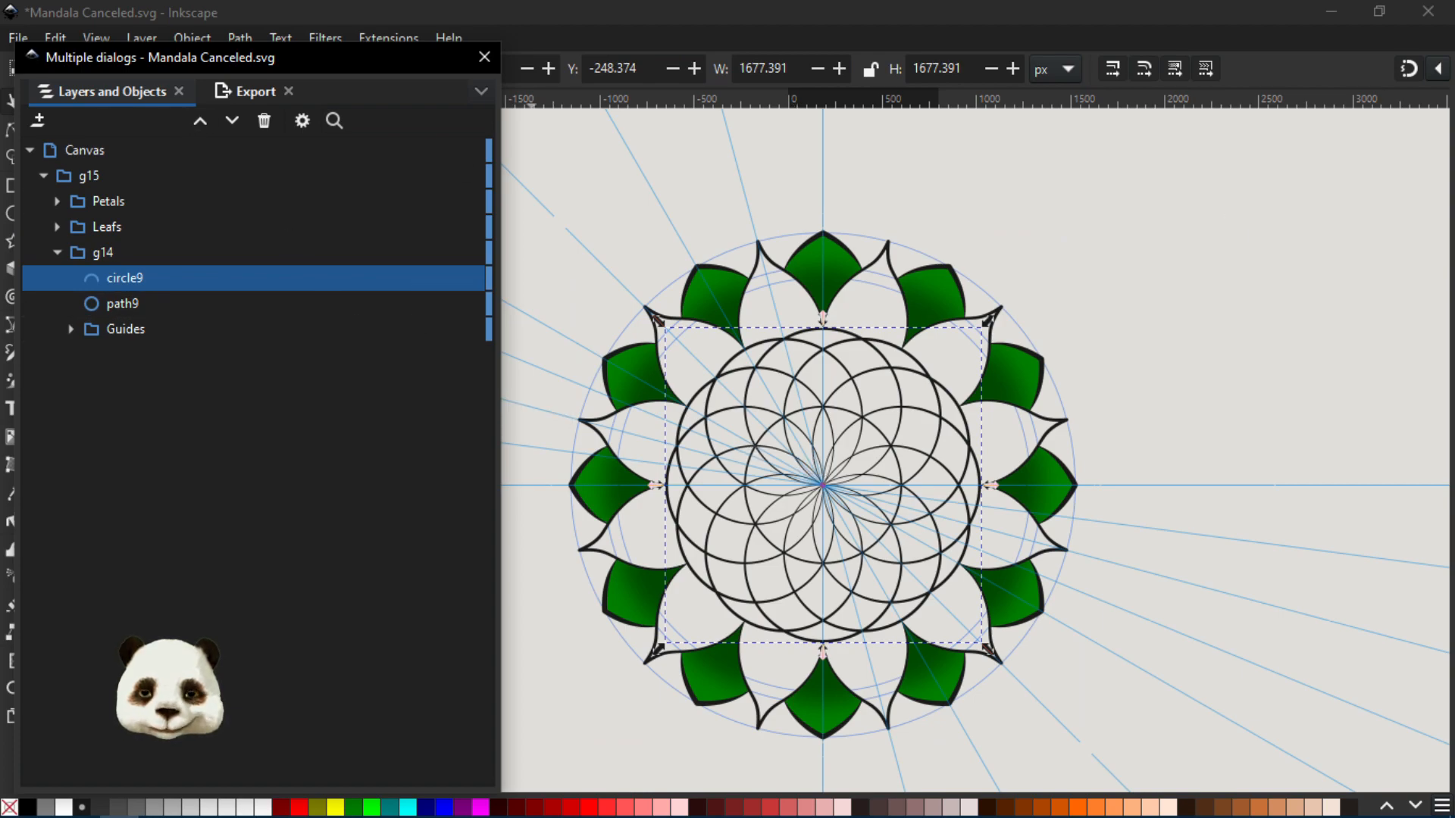
# - Place the Path Effects dialog beside the drawing to show the Rotate copies settings of circle9
pyautogui.moveTo(1454, 92); pyautogui.dragTo(1236, 72)
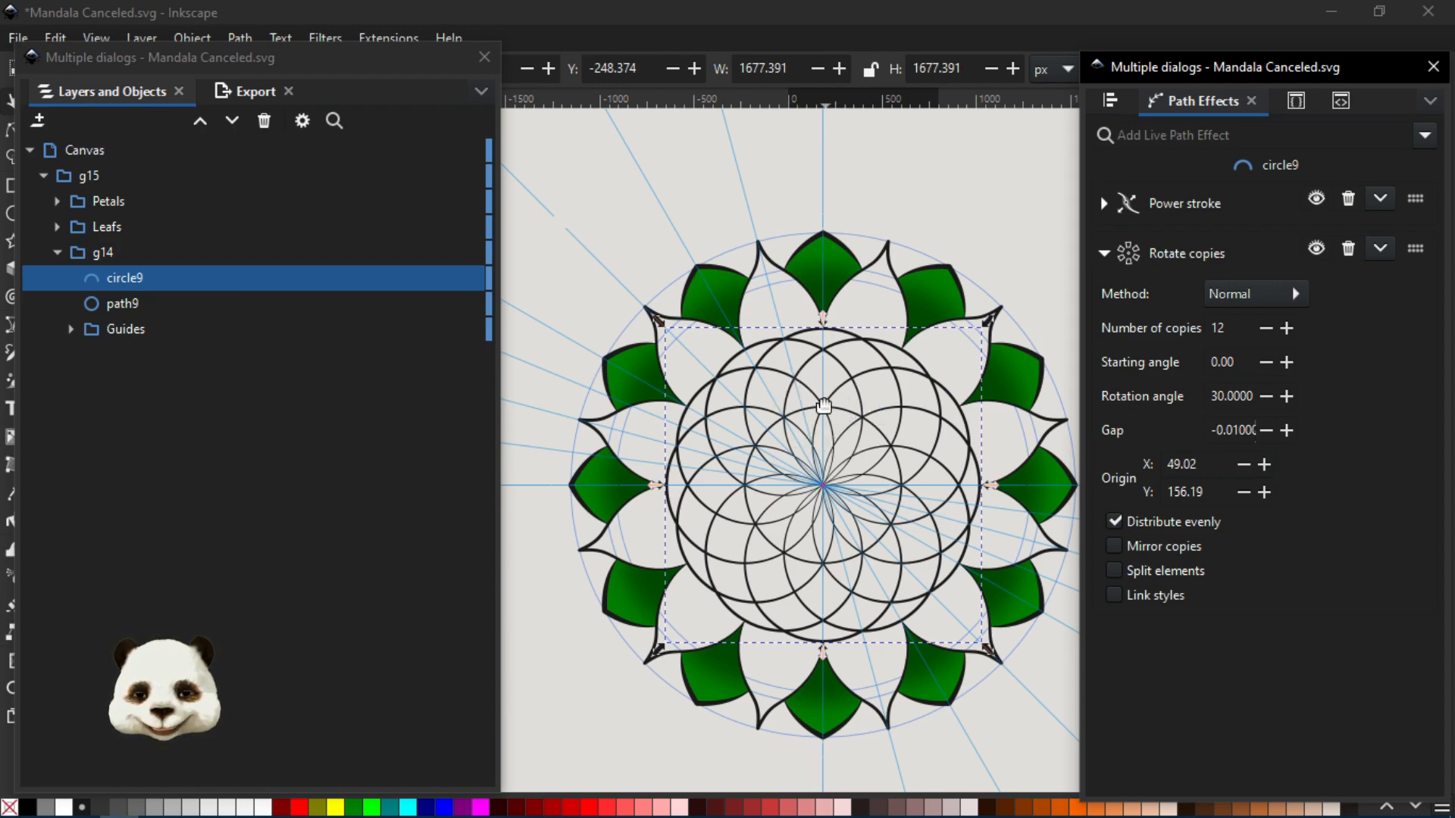
pyautogui.scroll(2, 935, 458)
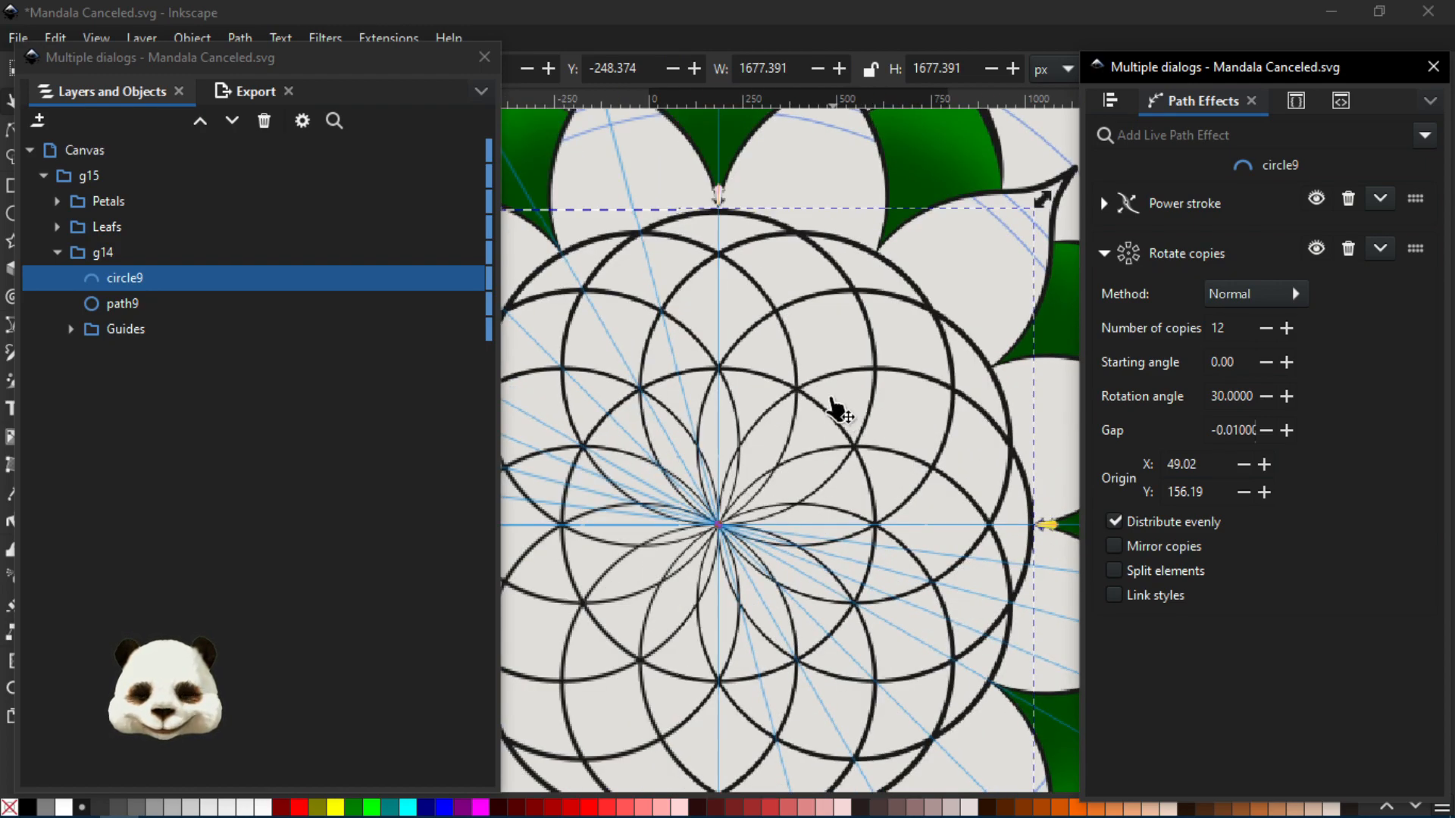
pyautogui.hscroll(-3, 864, 385)
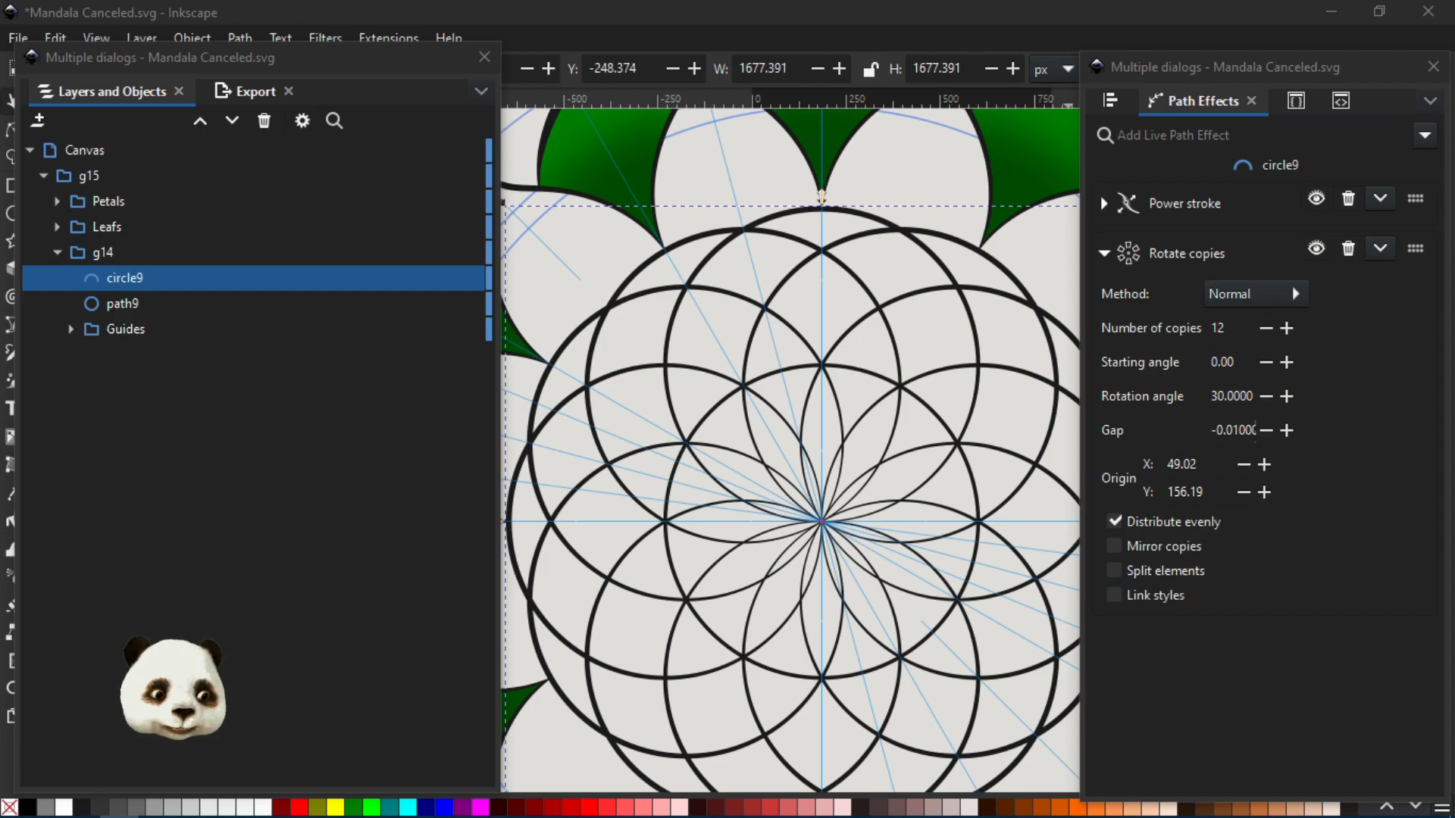
# - Save the drawing and undo the latest stroke changes on the rotated circles of circle9
pyautogui.hotkey('ctrl', 's')
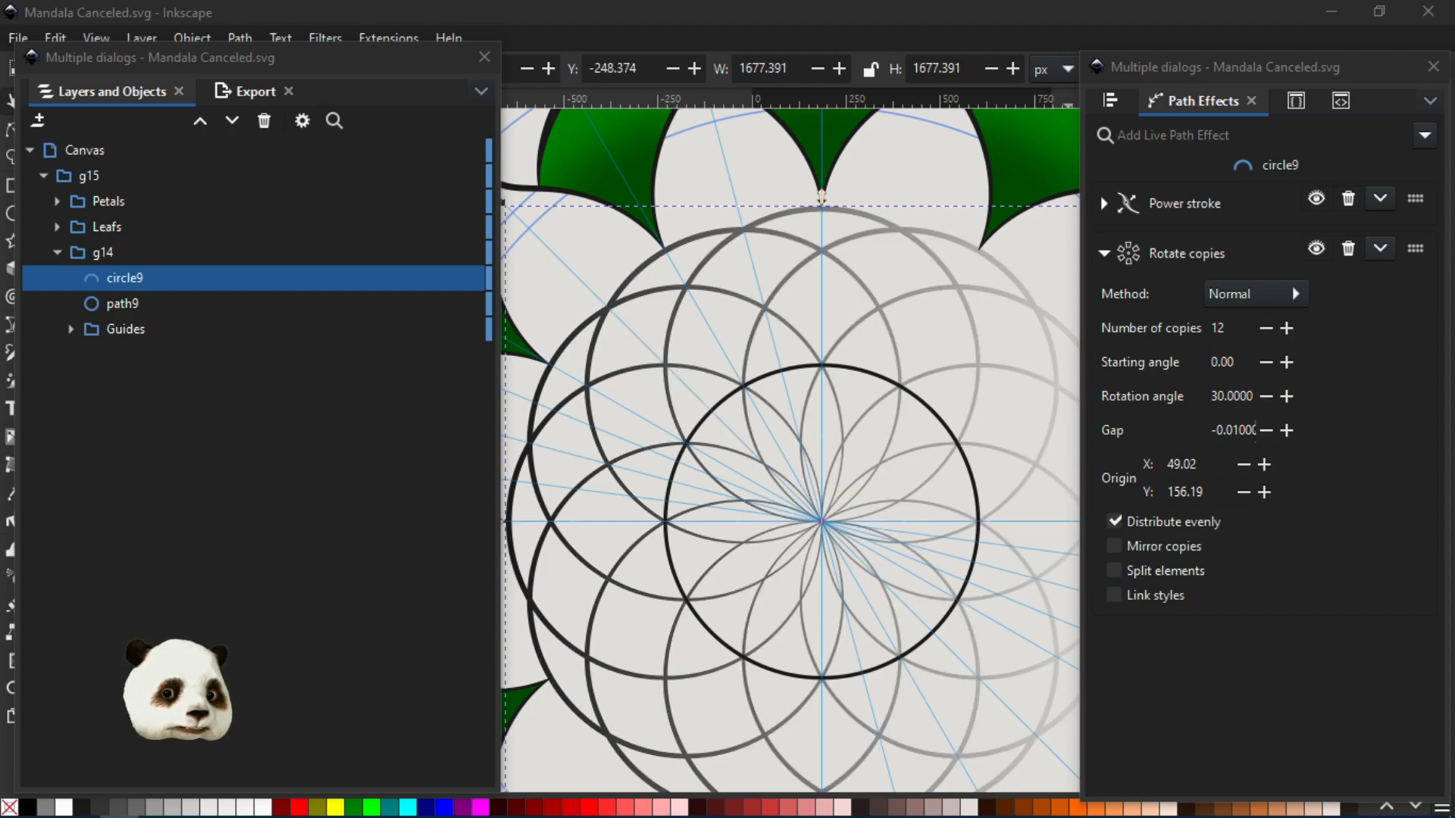
pyautogui.hotkey('ctrl', 'z')
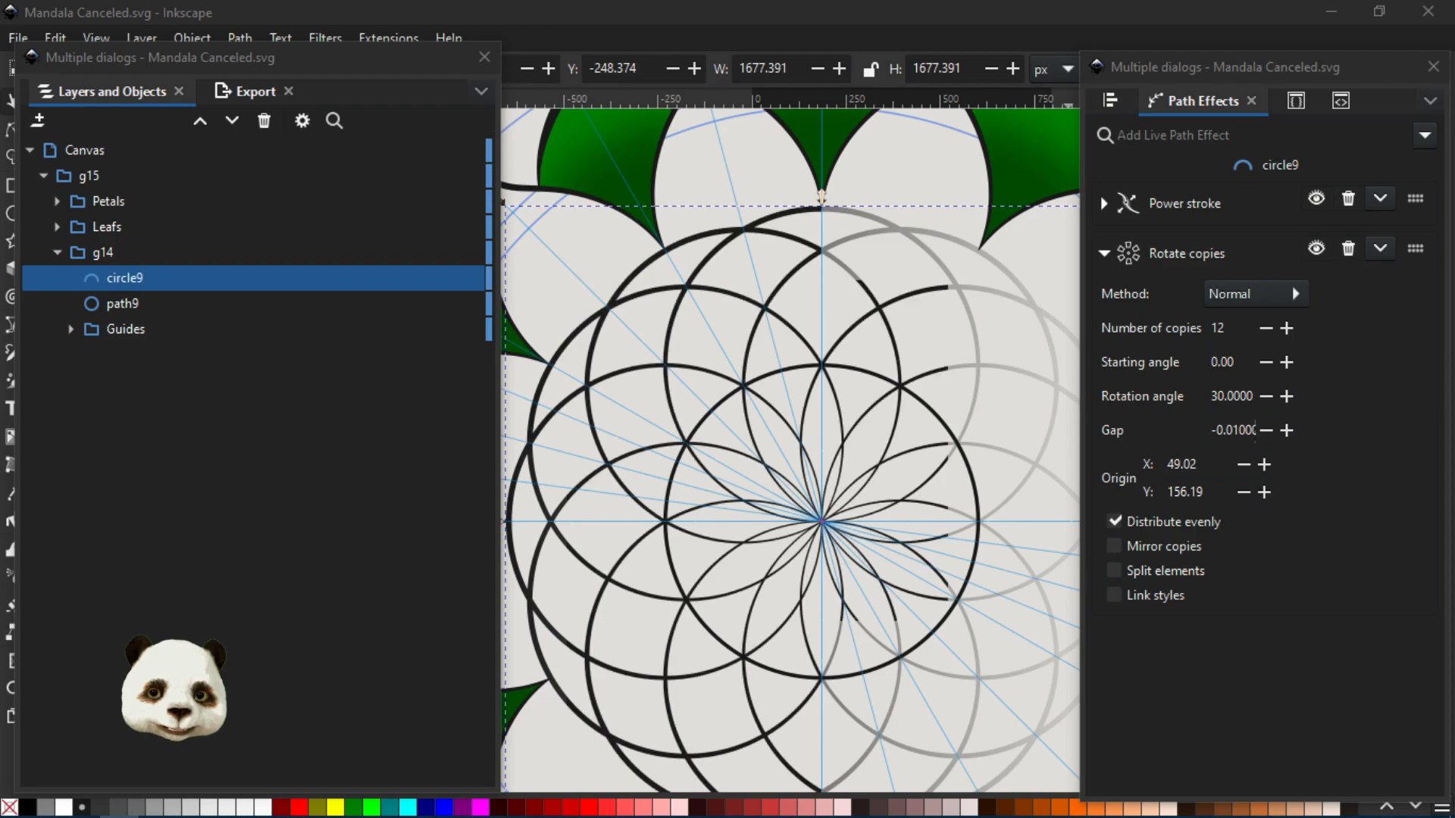
pyautogui.scroll(-1, 827, 483)
pyautogui.scroll(1, 894, 503)
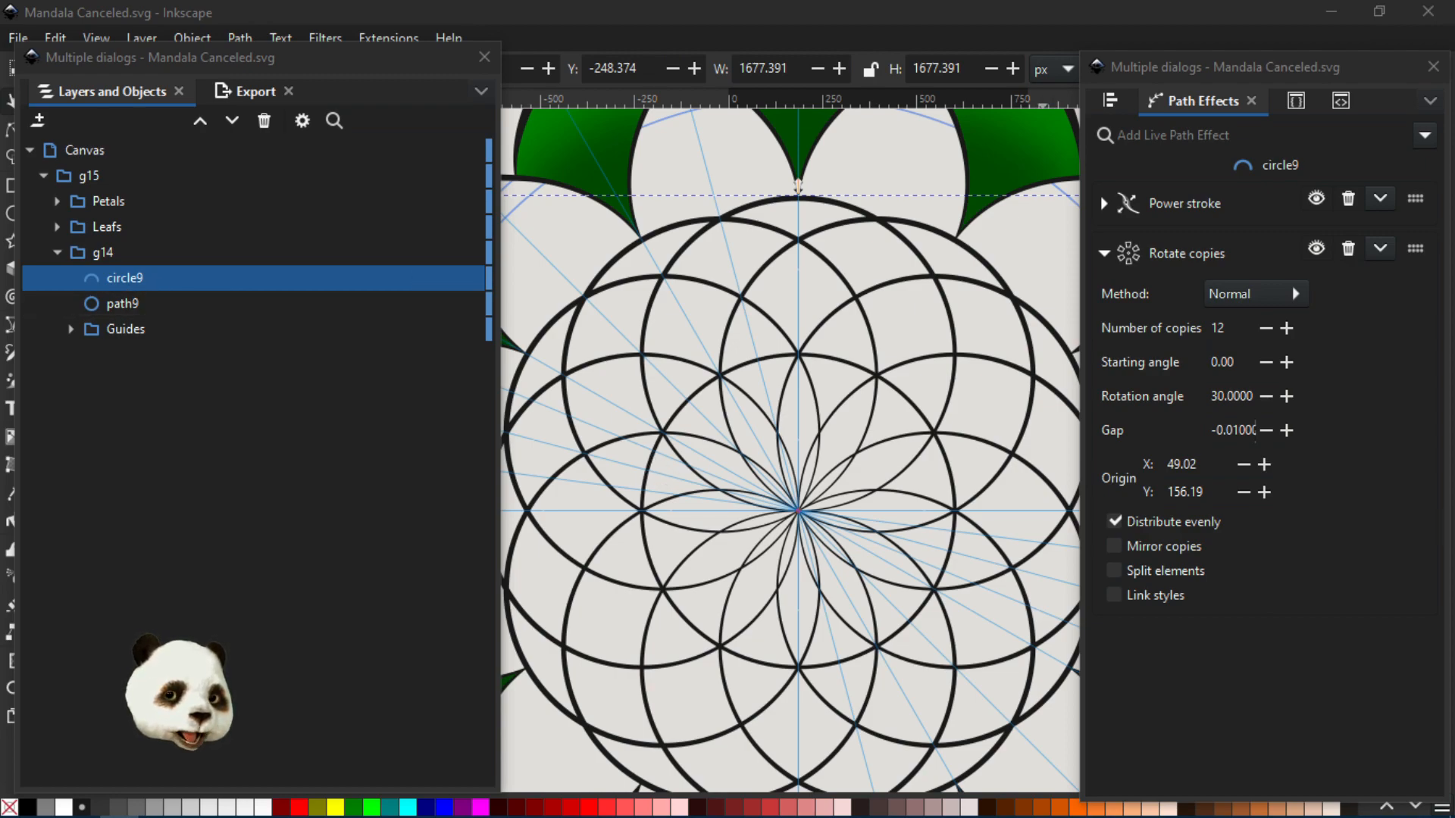
pyautogui.hotkey('ctrl', 'z')
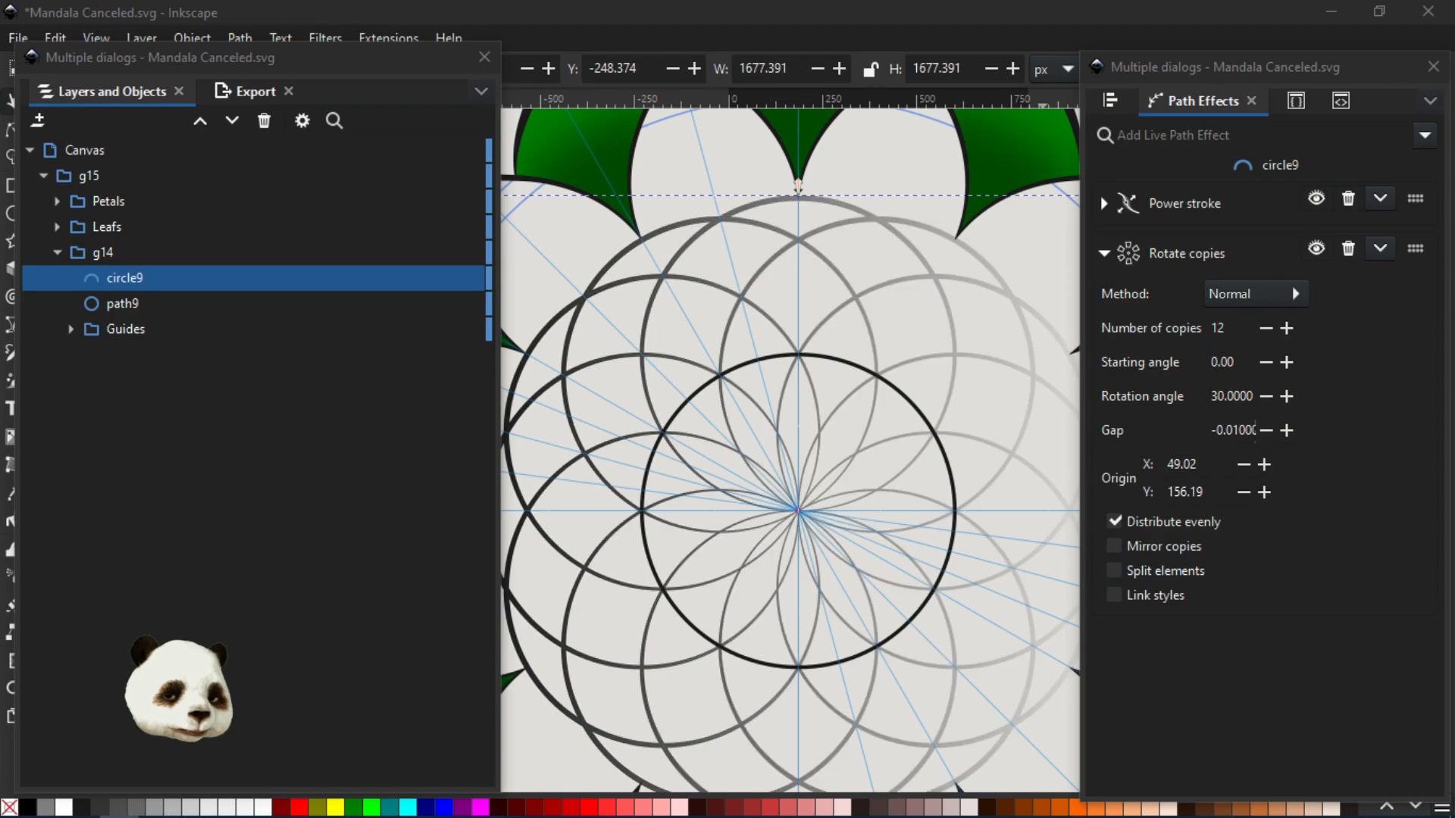
# - Examine the rotated circle pattern and its stroke shading inside the ring of leaves
pyautogui.scroll(-4, 785, 394)
pyautogui.keyDown('ctrl'); pyautogui.scroll(-1, 822, 311); pyautogui.keyUp('ctrl')
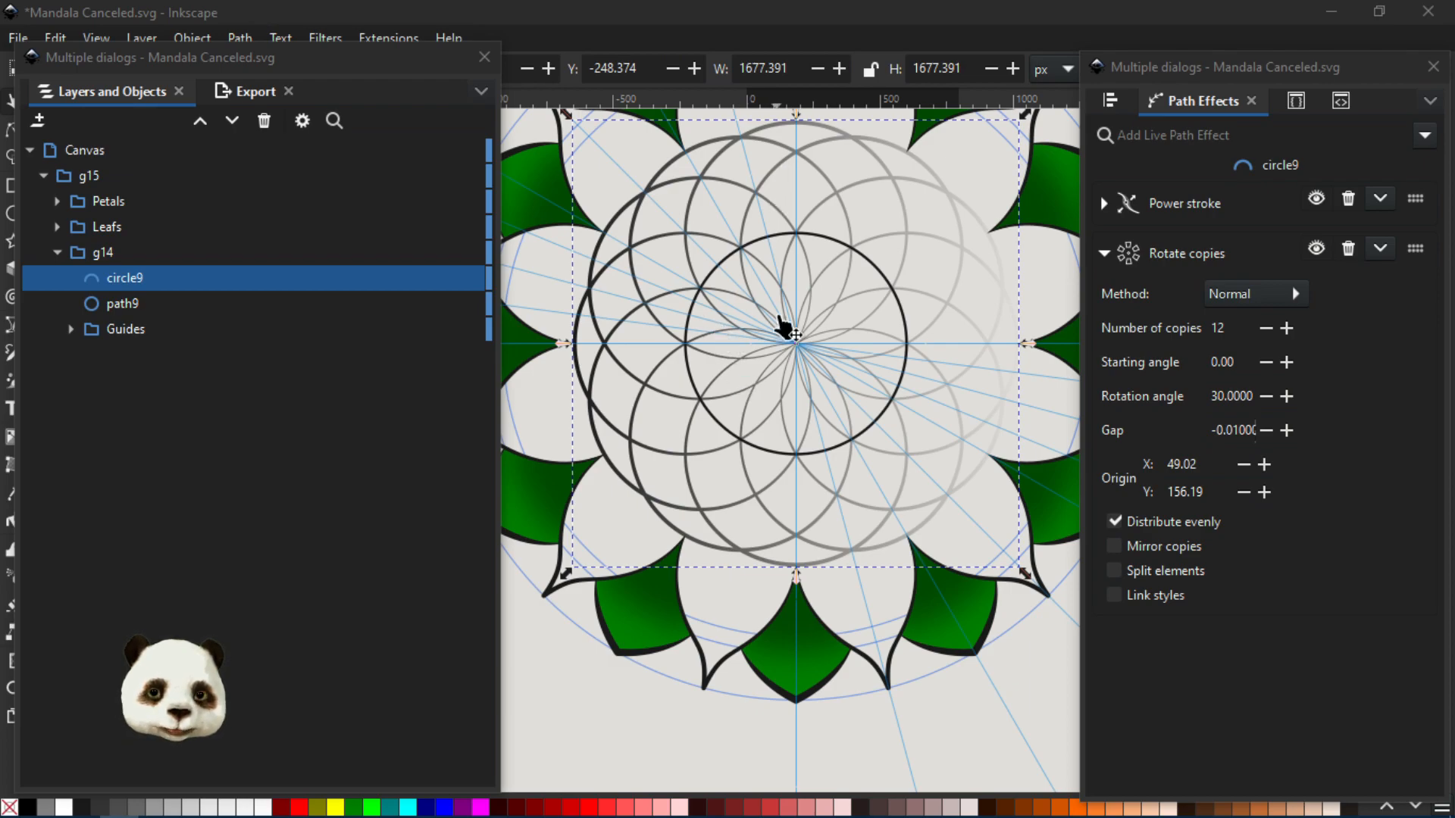
pyautogui.moveTo(777, 319)
pyautogui.mouseDown()
pyautogui.moveTo(975, 451)
pyautogui.moveTo(818, 454)
pyautogui.moveTo(793, 432)
pyautogui.mouseUp()
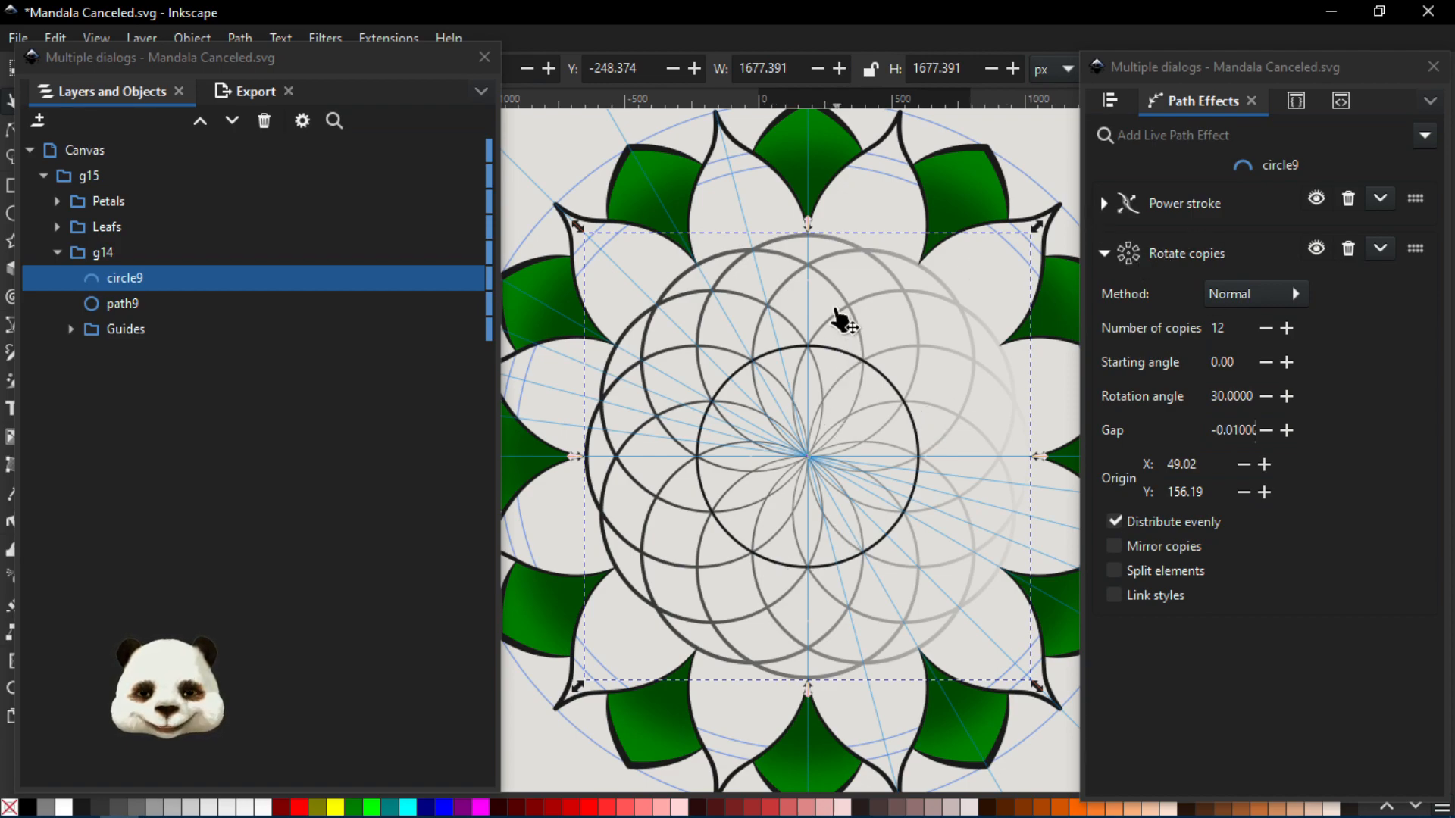
pyautogui.scroll(2, 841, 326)
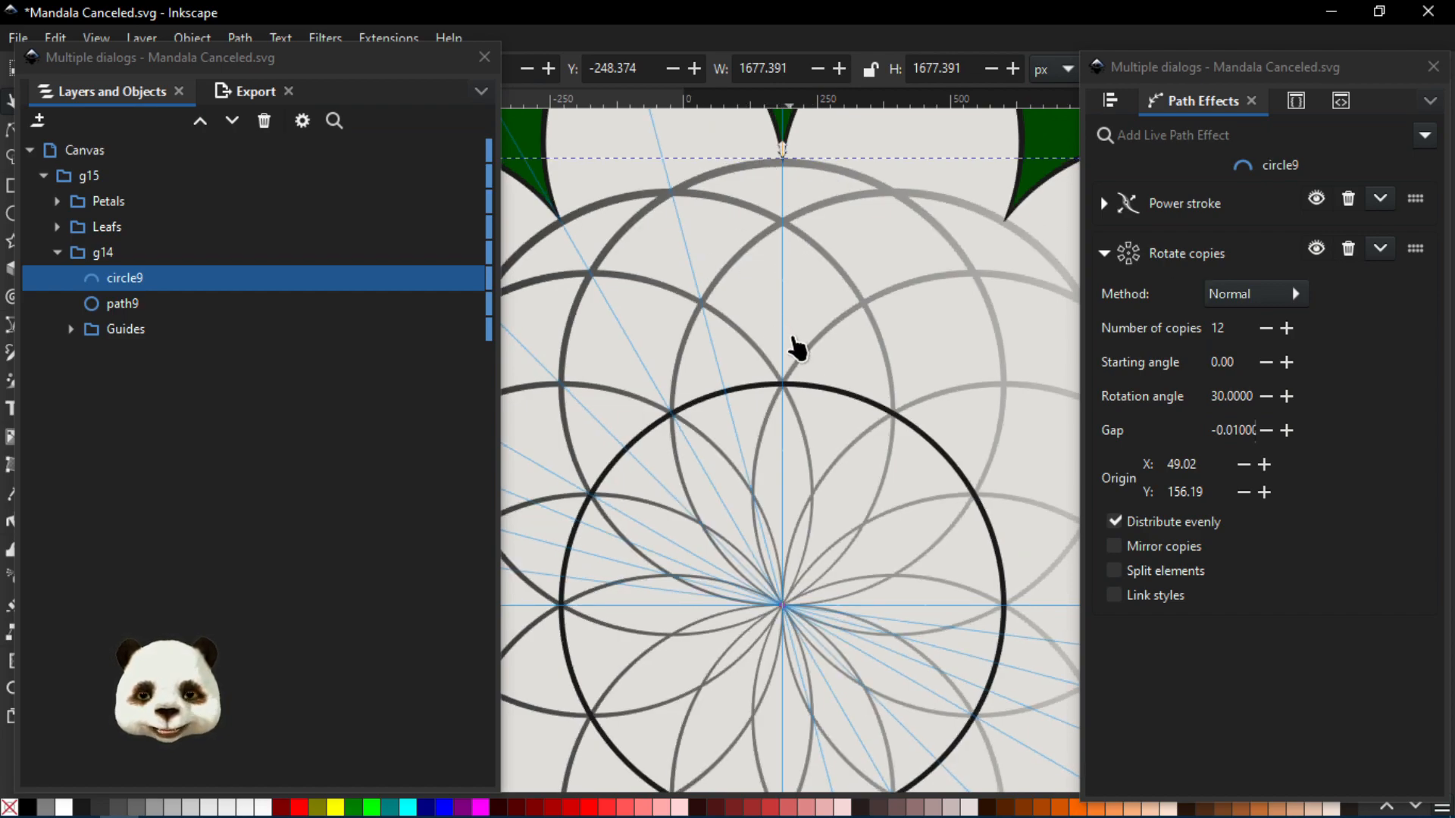
pyautogui.scroll(-3, 798, 350)
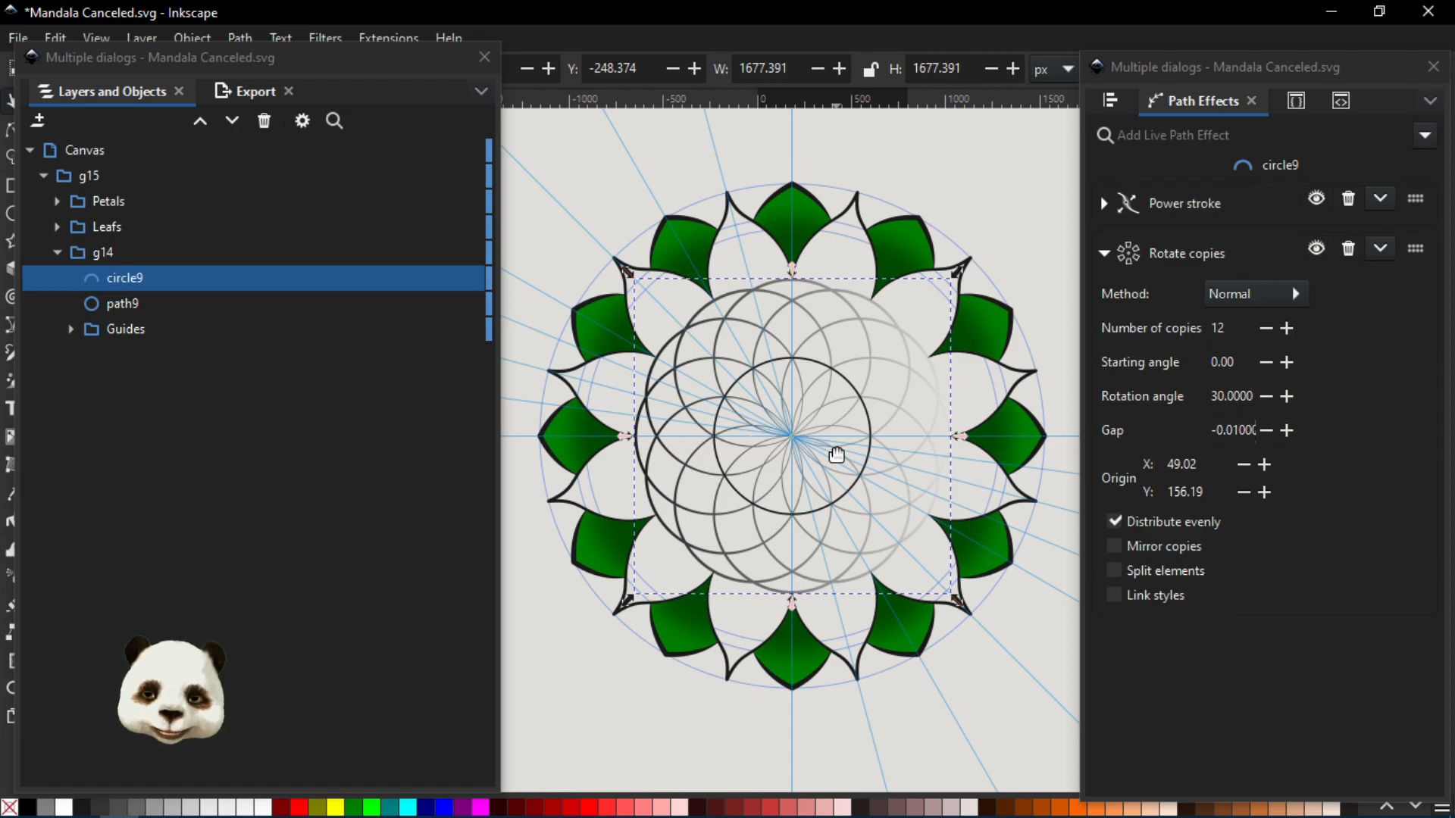
pyautogui.scroll(2, 784, 413)
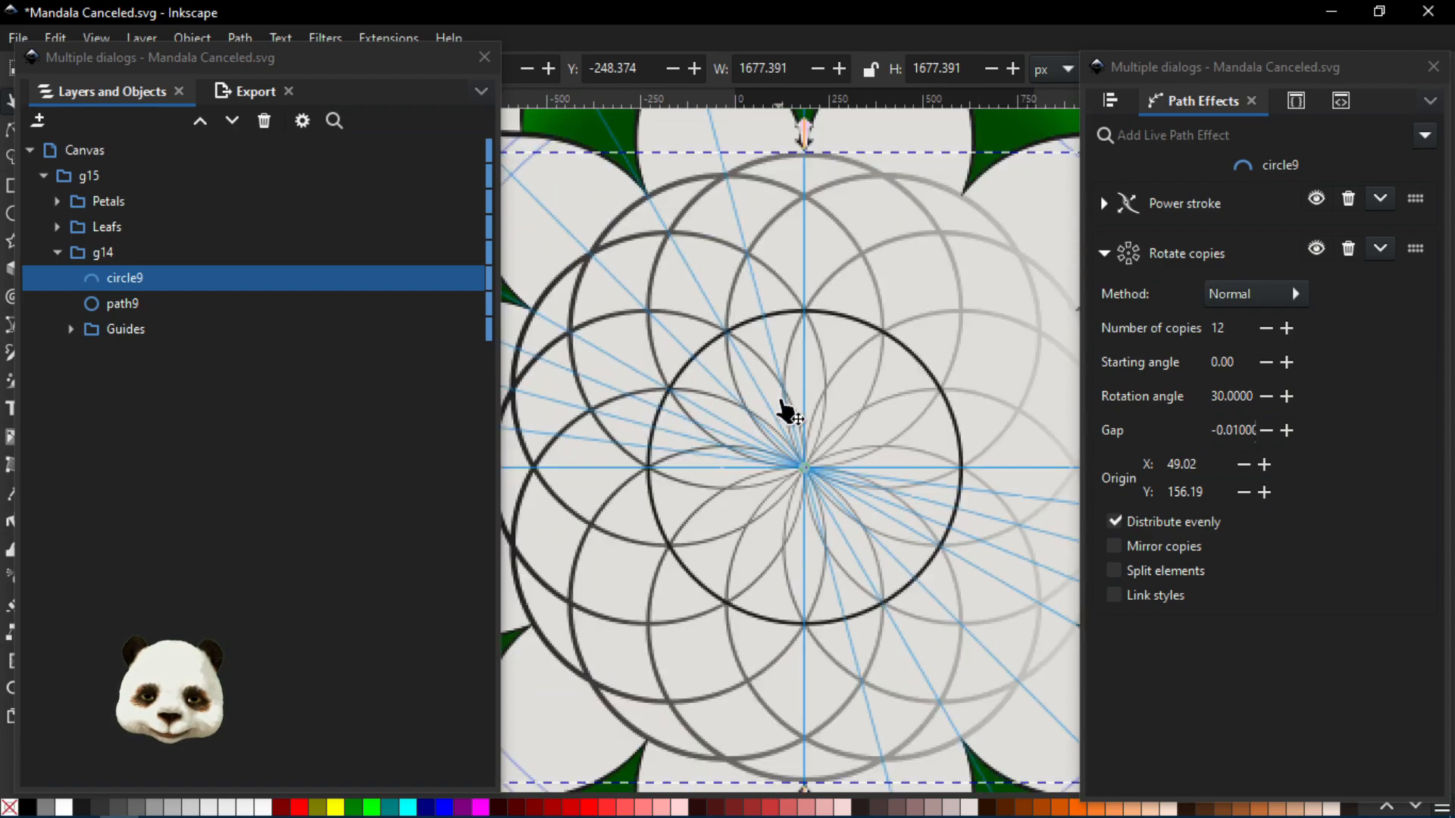
pyautogui.scroll(-2, 780, 406)
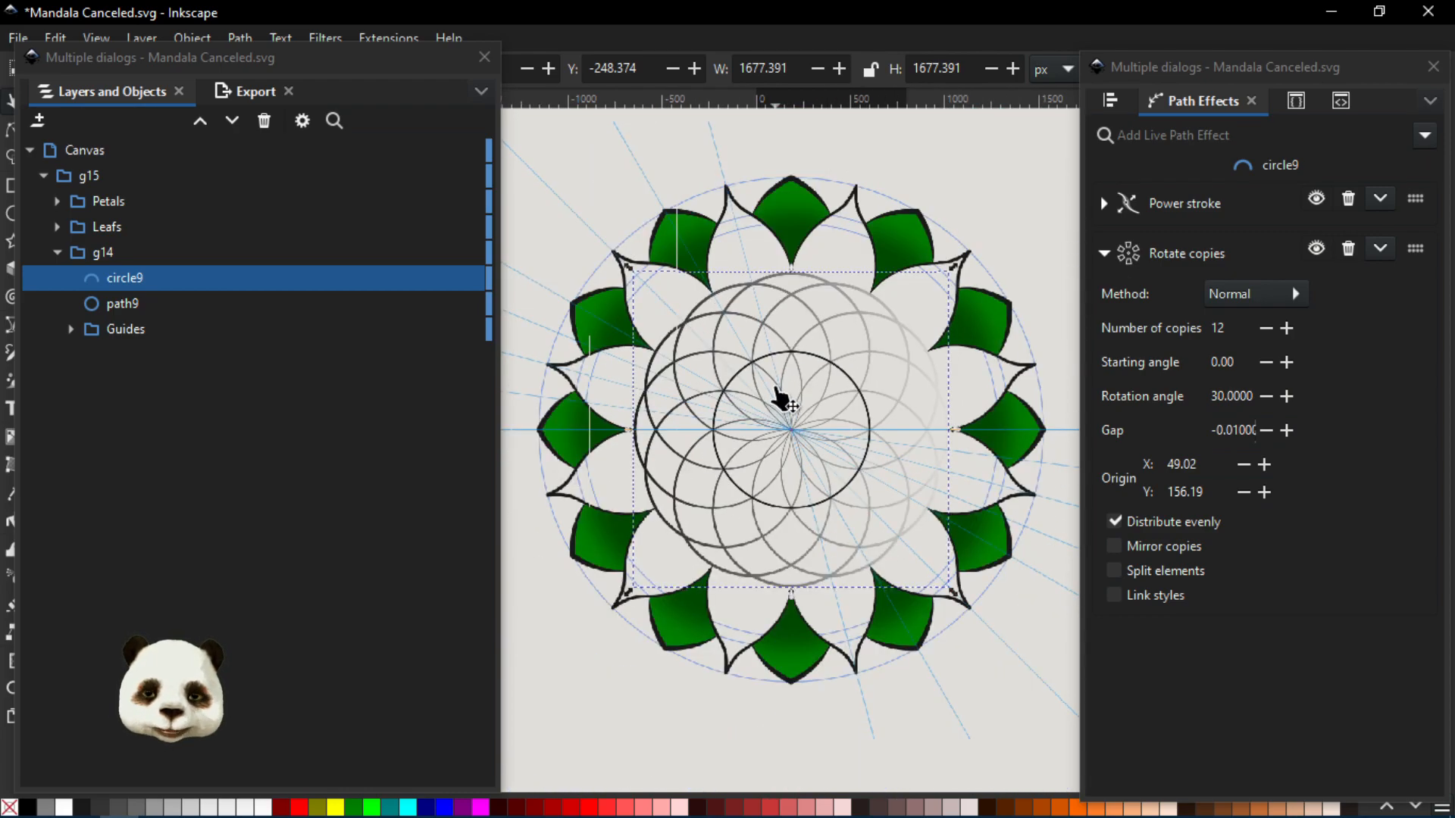
pyautogui.scroll(1, 795, 303)
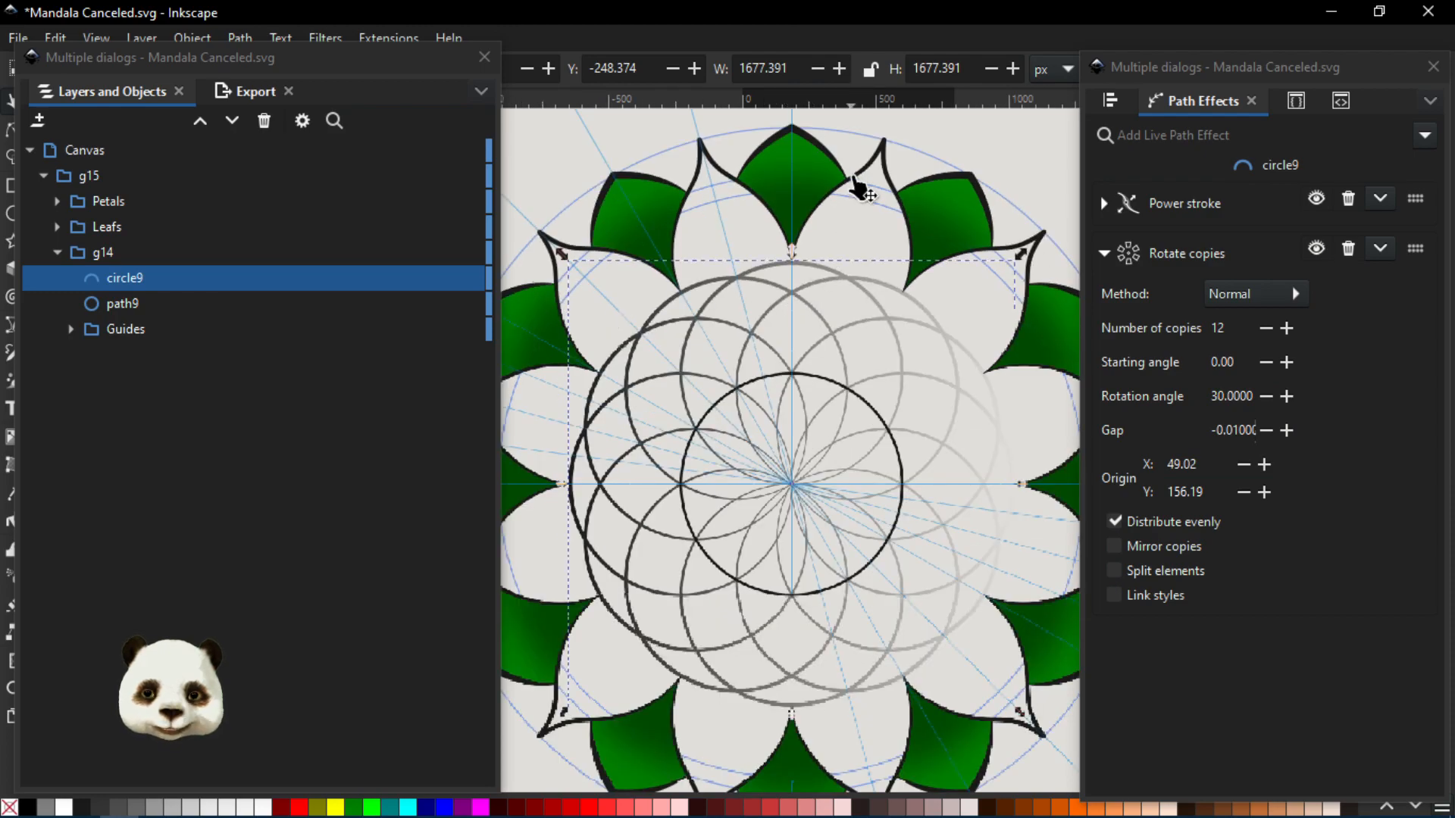
# - Review the Rotate copies path effect settings of the Leafs group and the Petals group
pyautogui.click(97, 225)
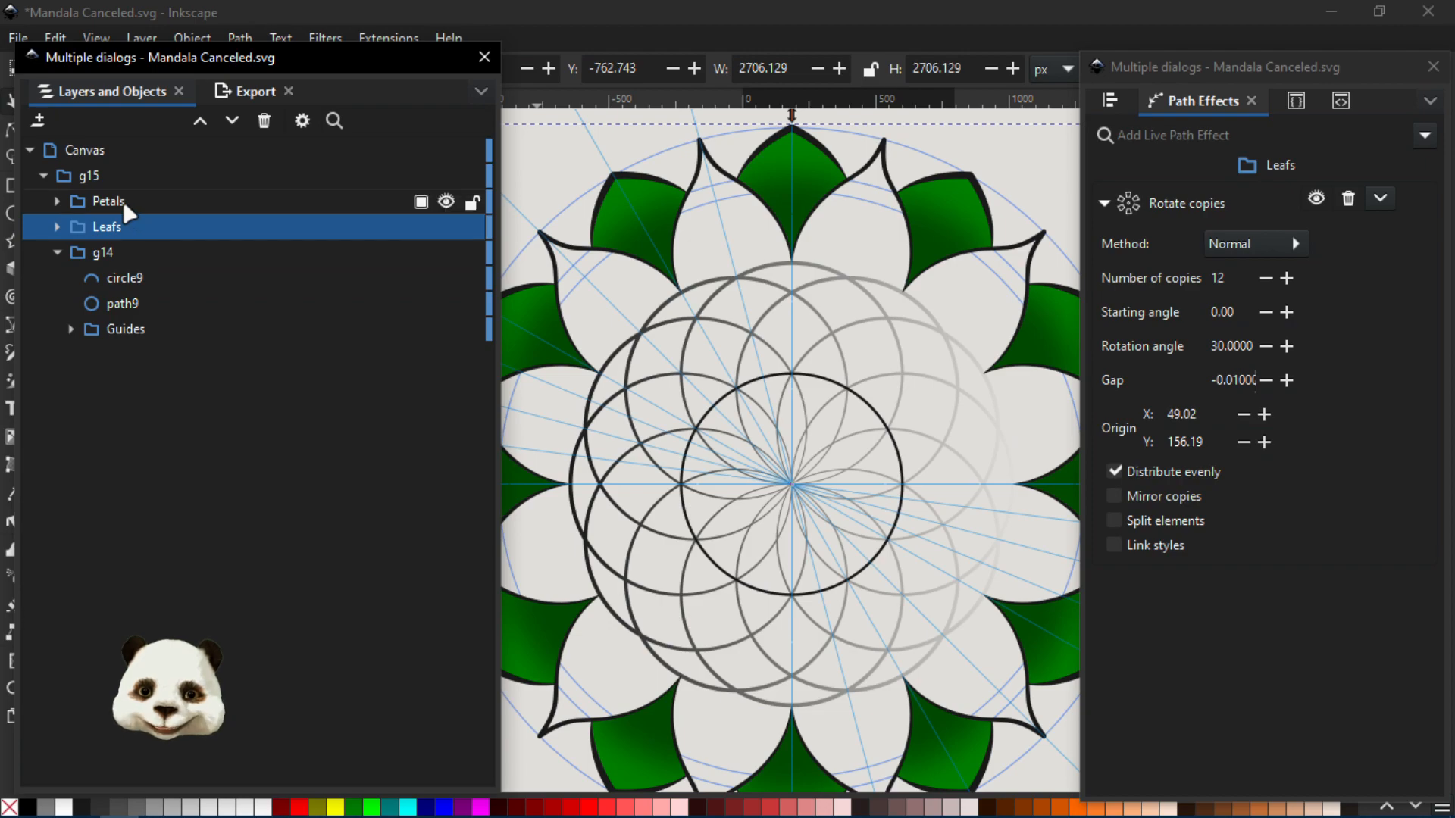
pyautogui.click(110, 202)
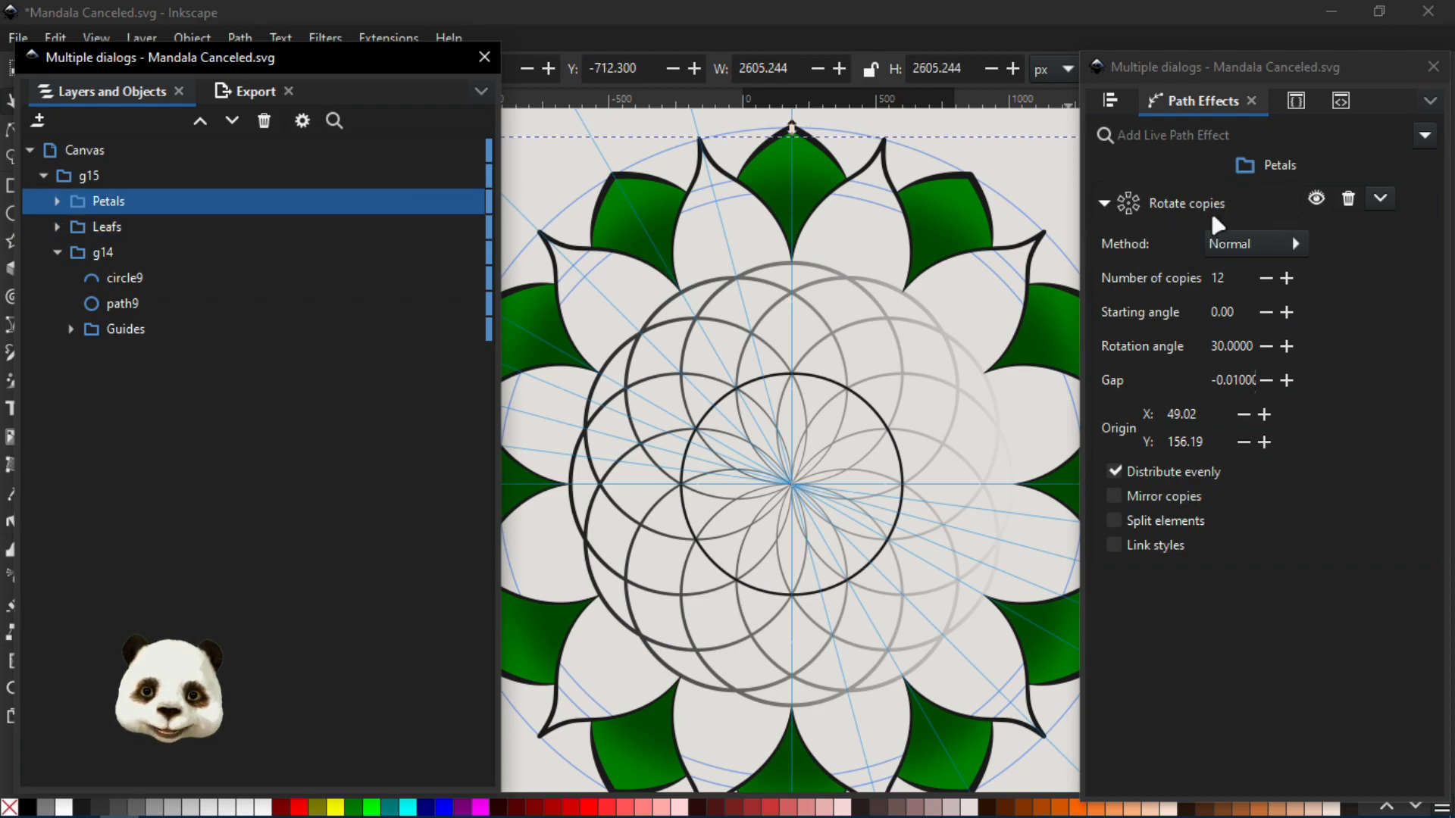
pyautogui.scroll(-1, 938, 350)
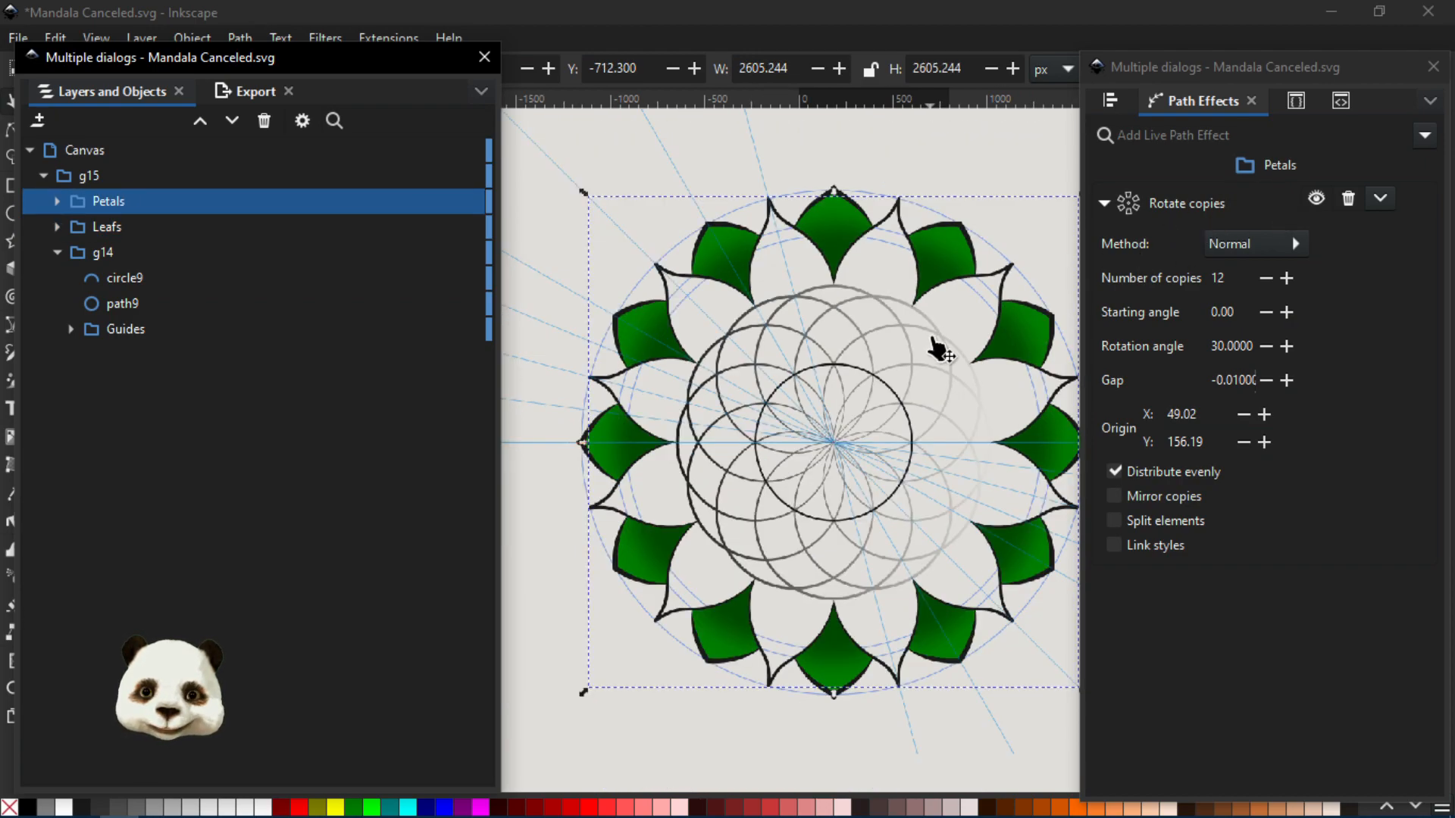
pyautogui.scroll(1, 949, 322)
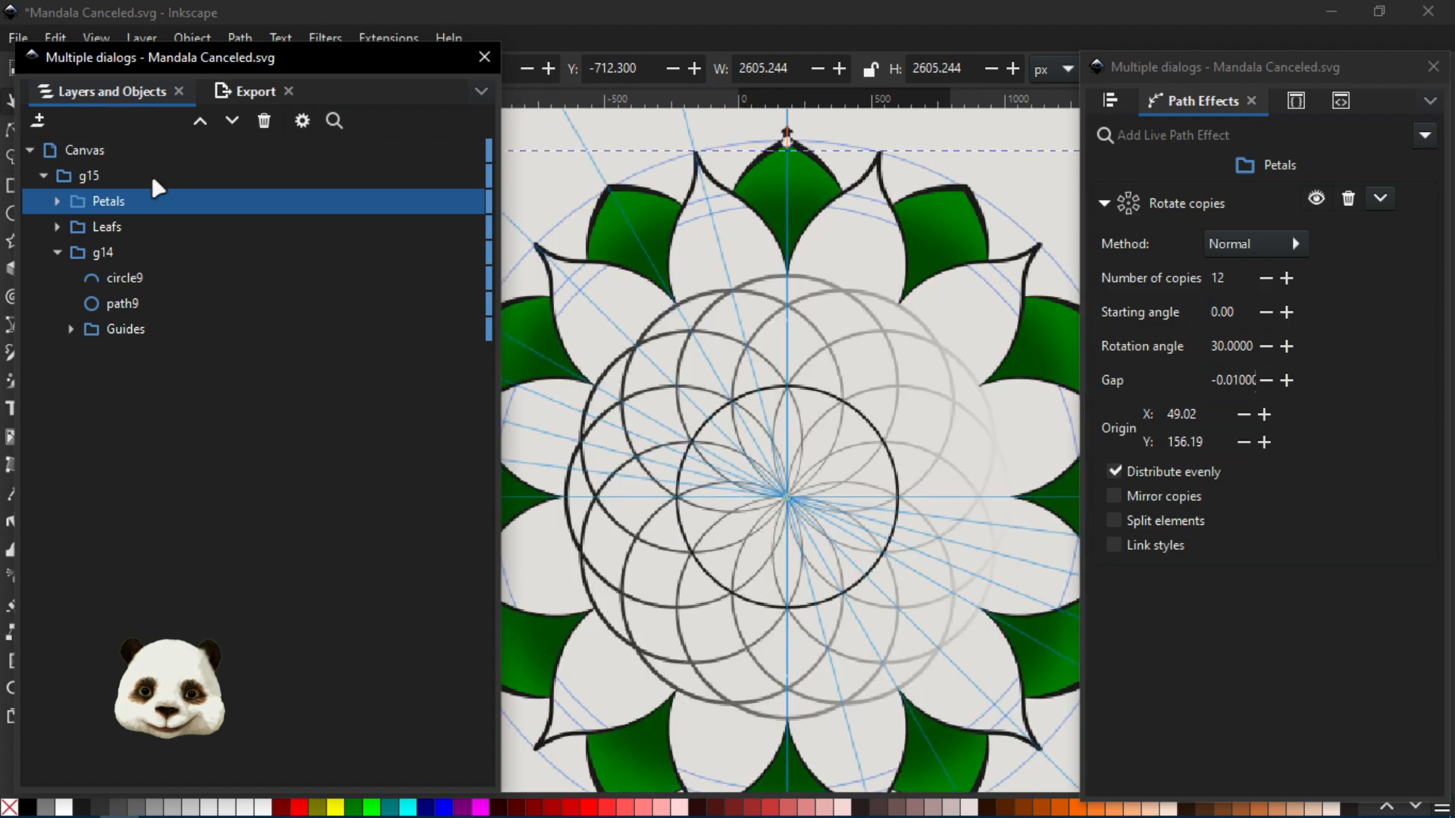
# - Expand the Petals group and review the Power stroke settings of path74
pyautogui.click(58, 202)
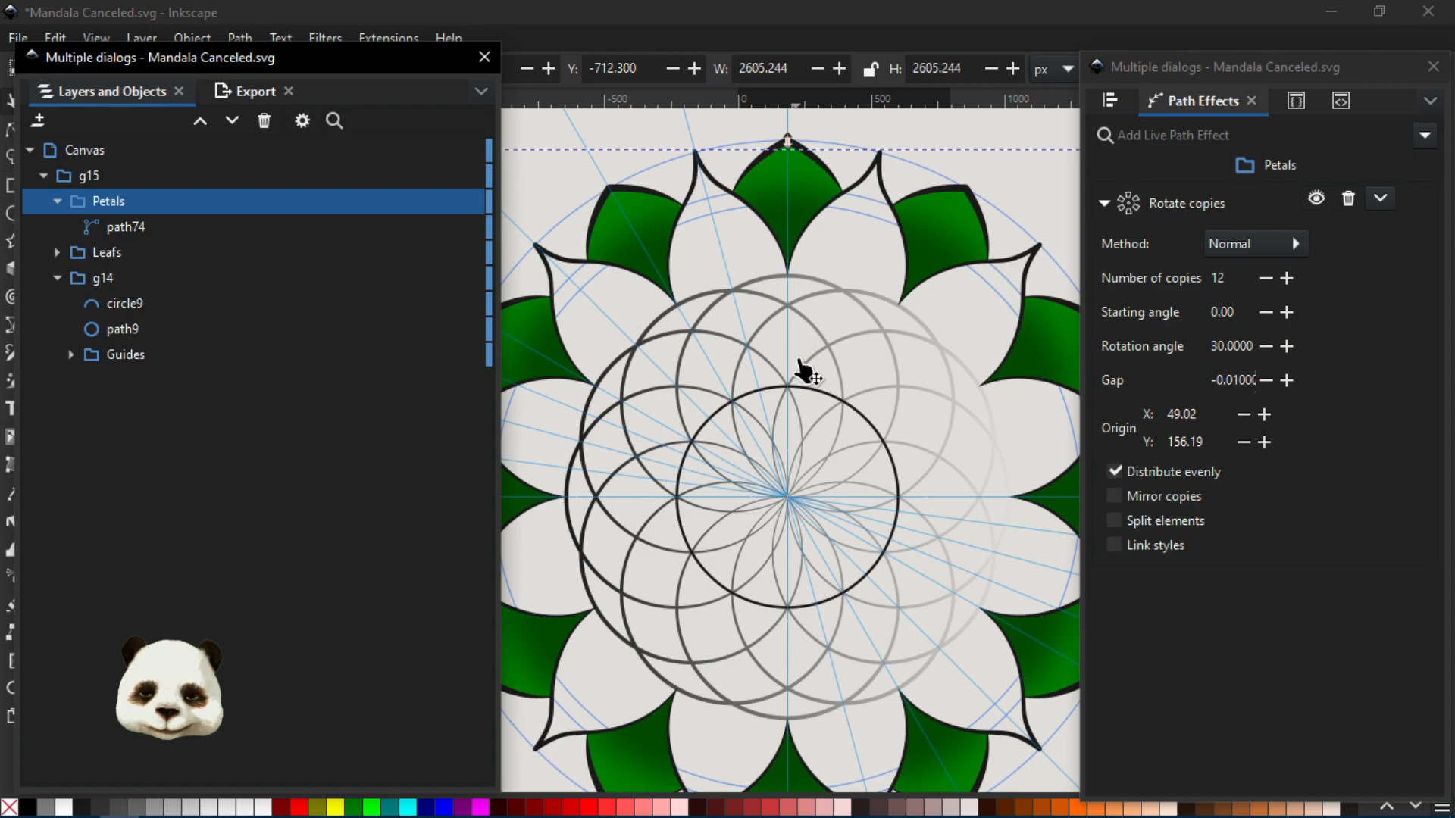
pyautogui.click(123, 228)
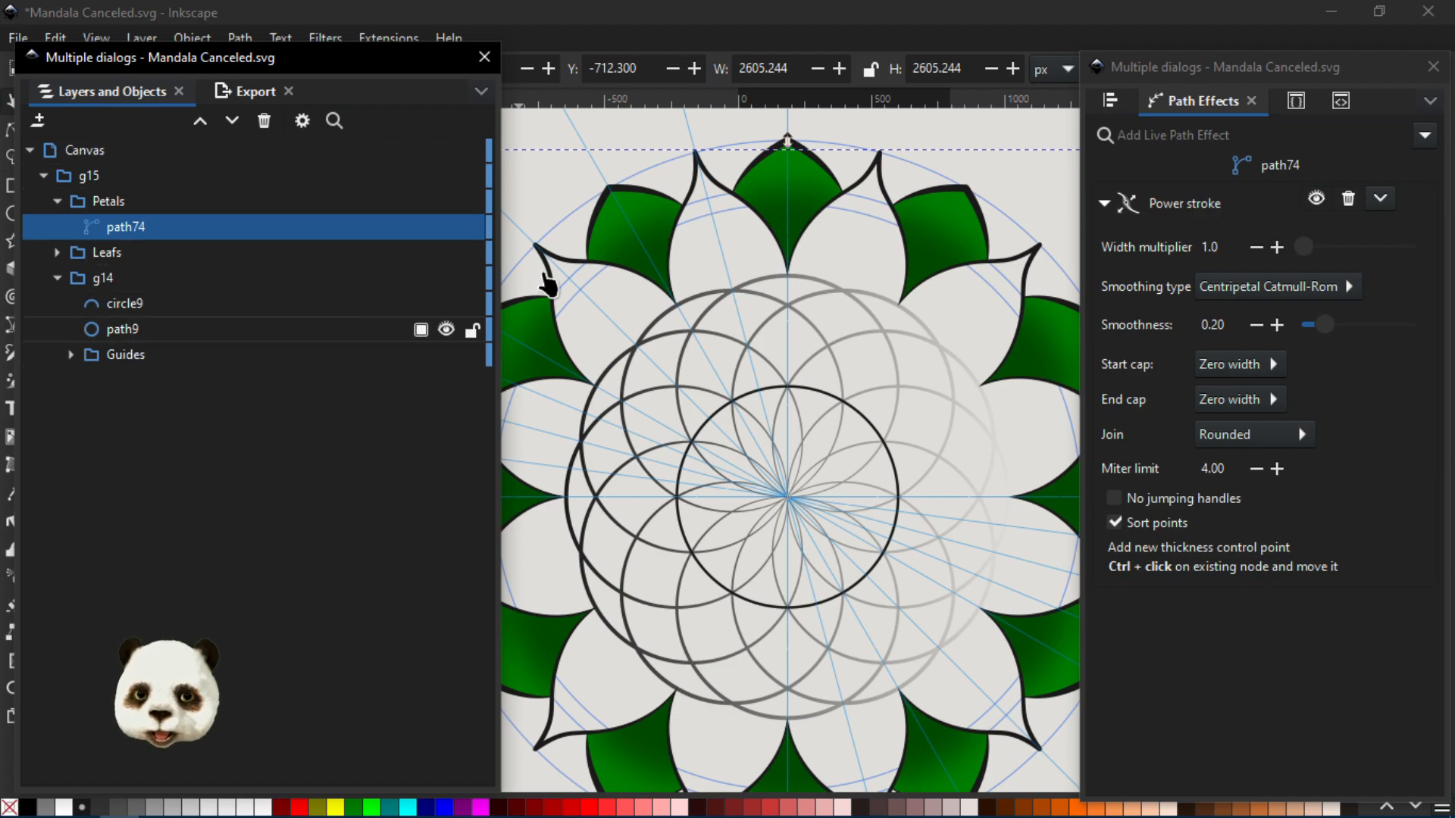
pyautogui.click(764, 23)
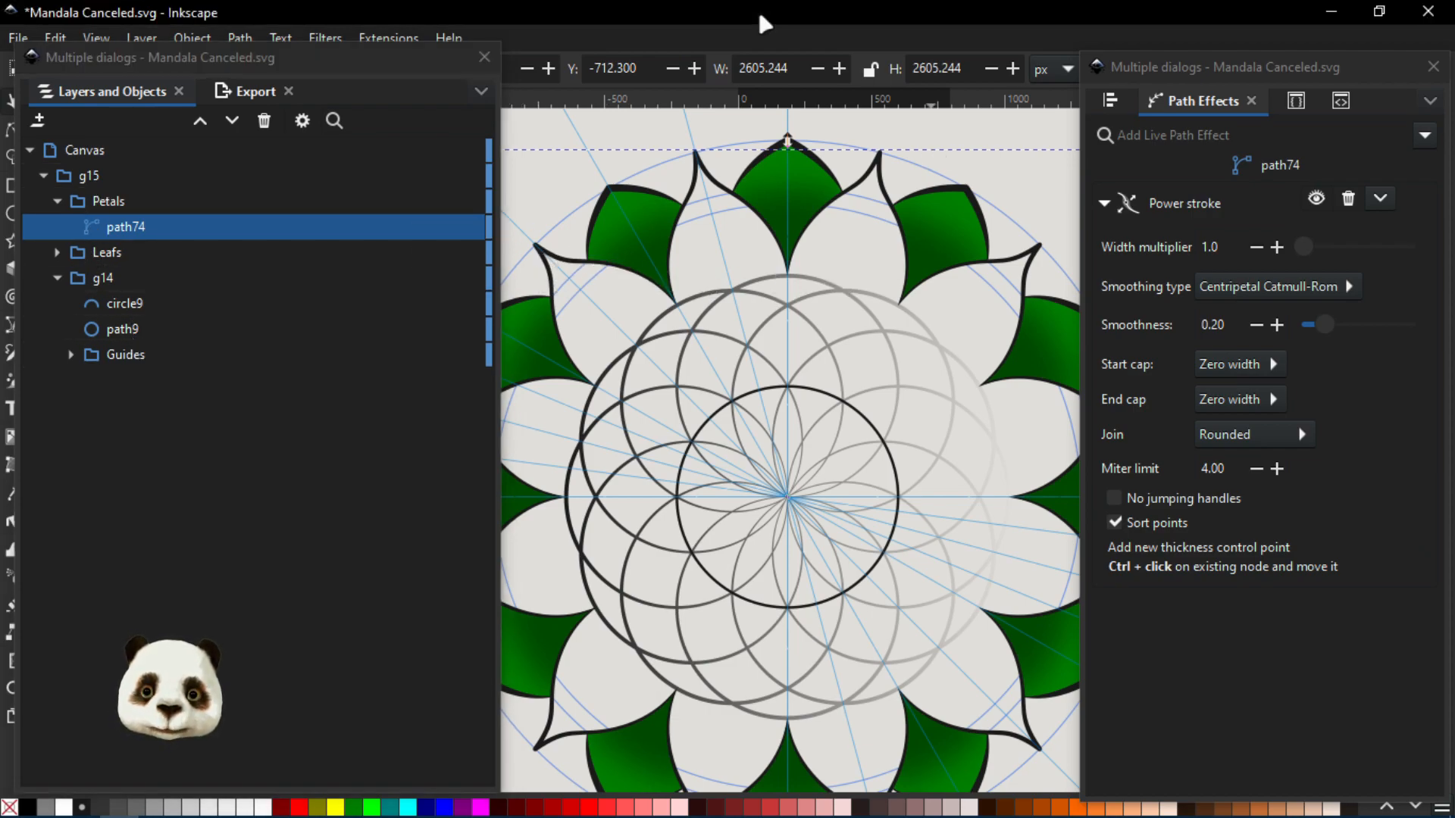
pyautogui.press('n')
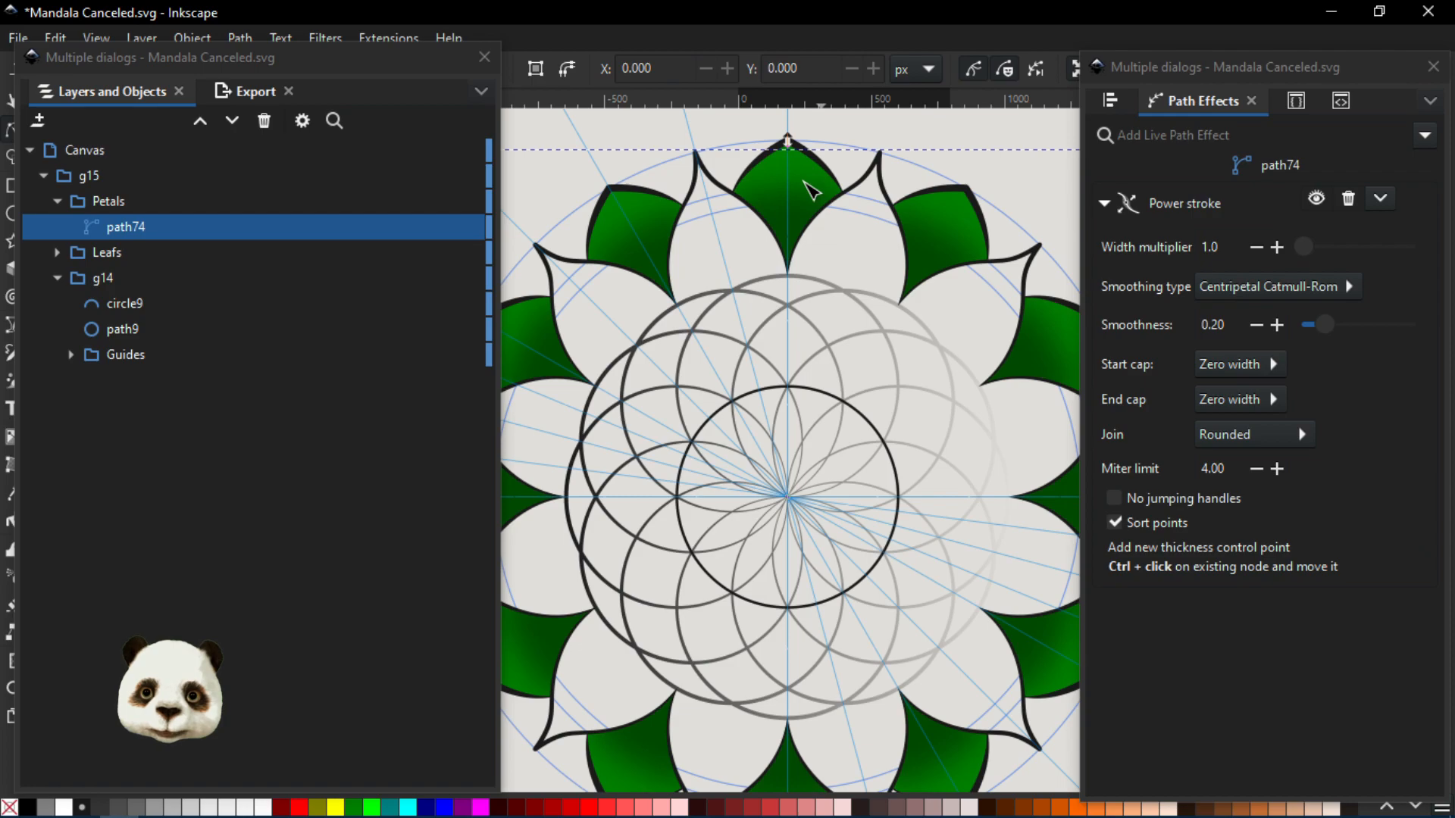
# - Inspect the nodes of the clipped path3 leaf shape and review the Rotate copies settings of the whole Leafs group
pyautogui.click(811, 189)
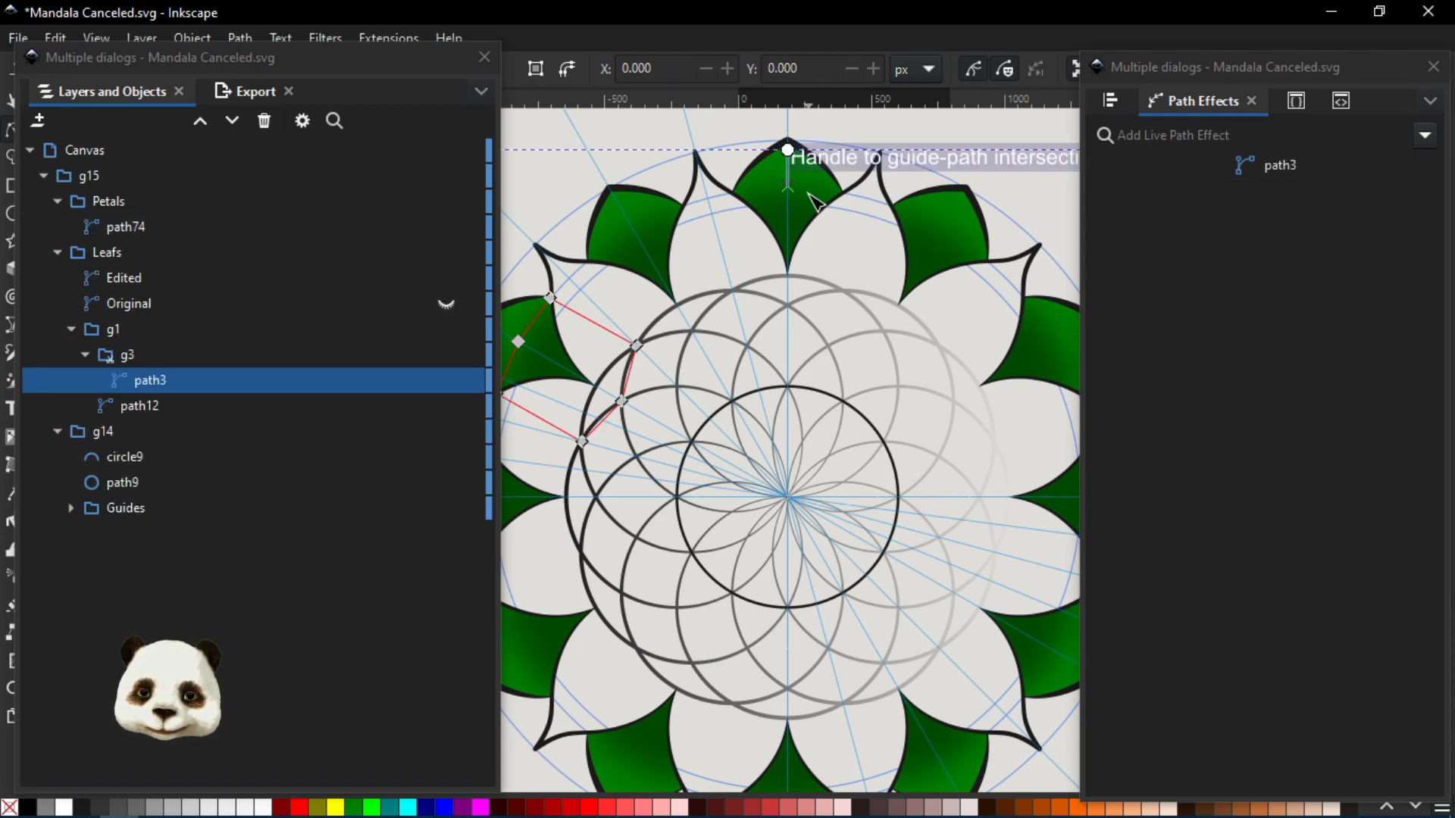
pyautogui.click(105, 326)
pyautogui.click(145, 257)
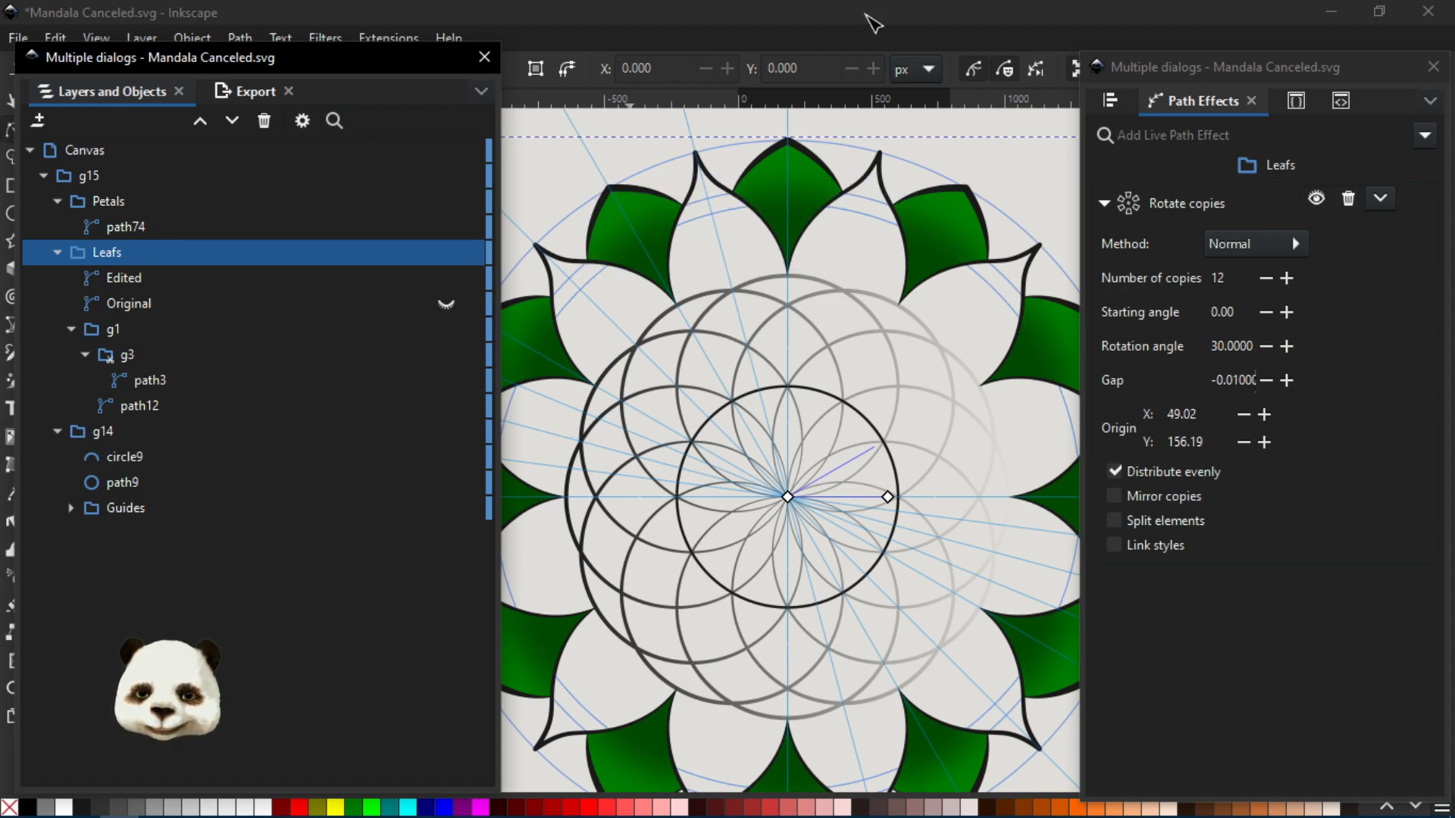
pyautogui.press('-')
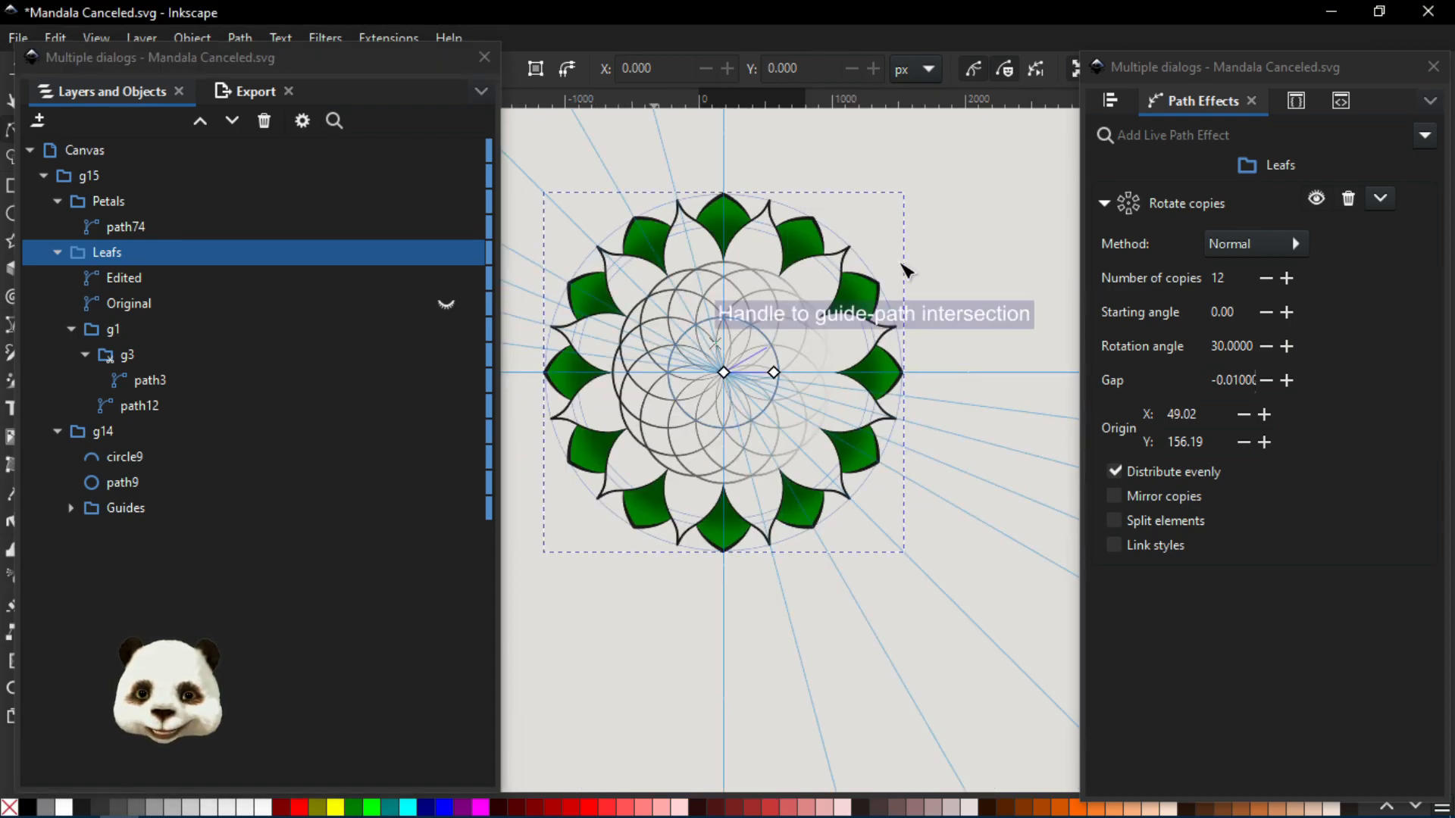
pyautogui.scroll(3, 871, 288)
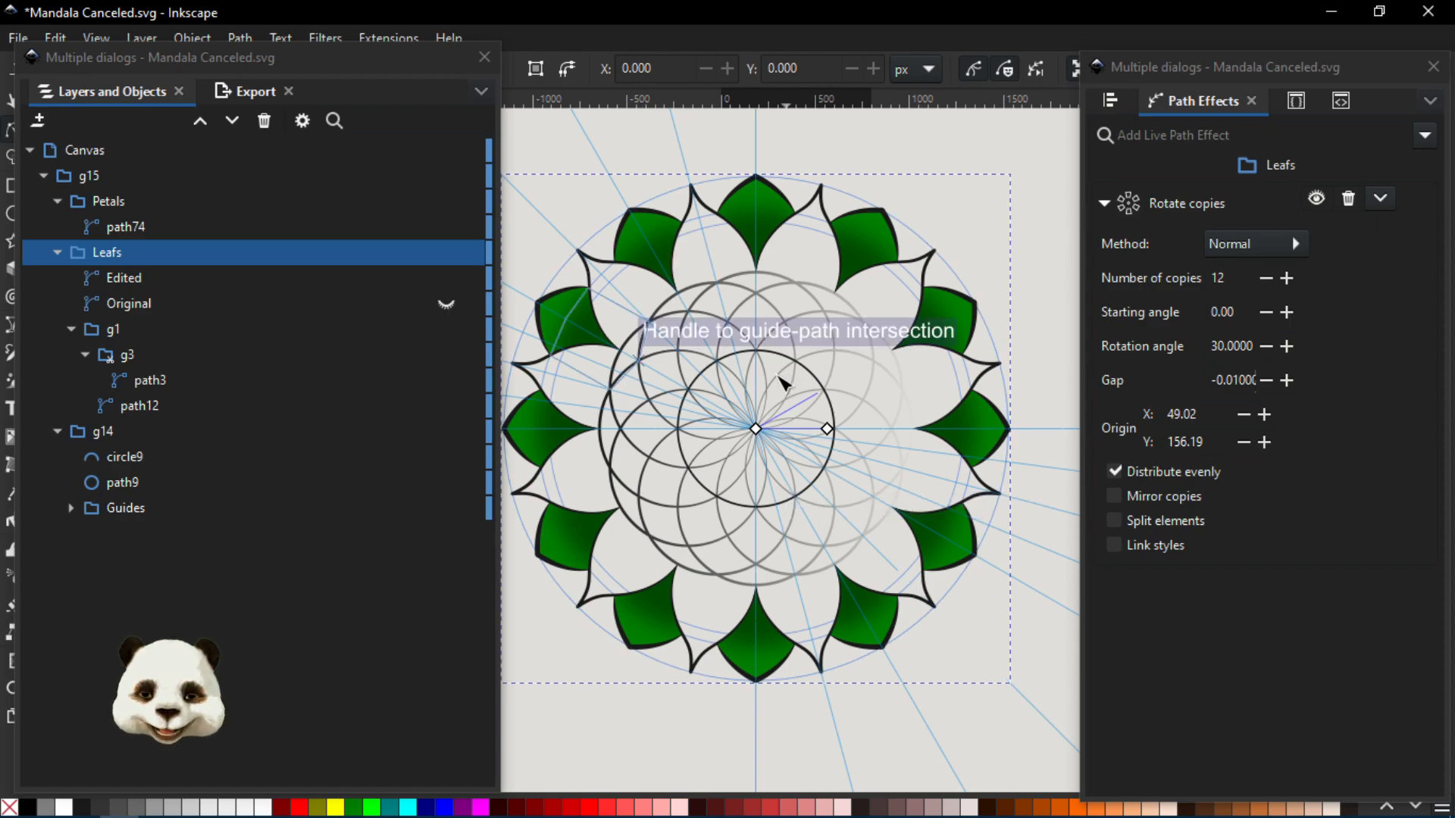
# - Close Mandala Canceled.svg without saving and open Mandala lala.svg
pyautogui.click(1428, 11)
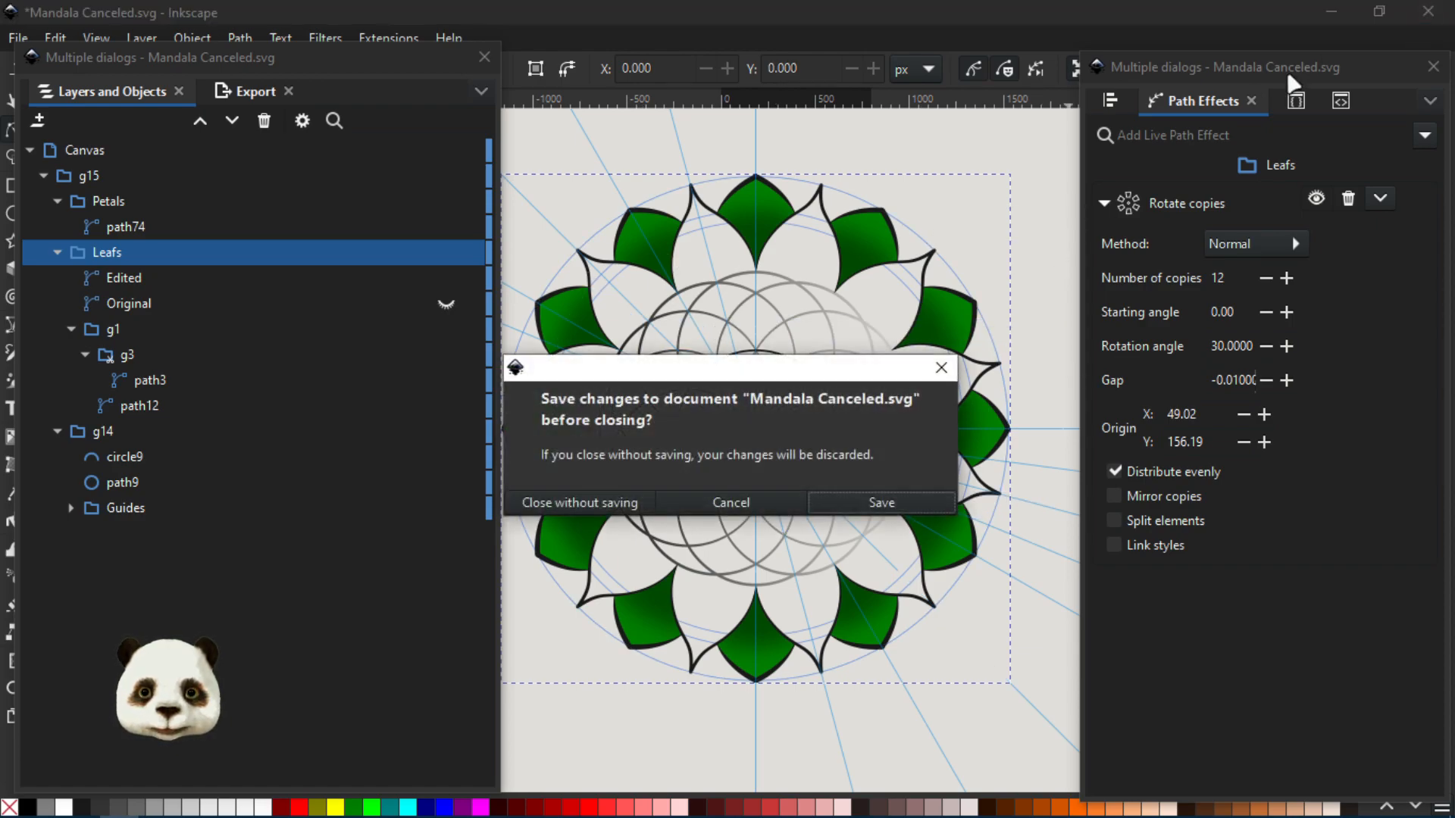
pyautogui.click(610, 510)
pyautogui.click(606, 199)
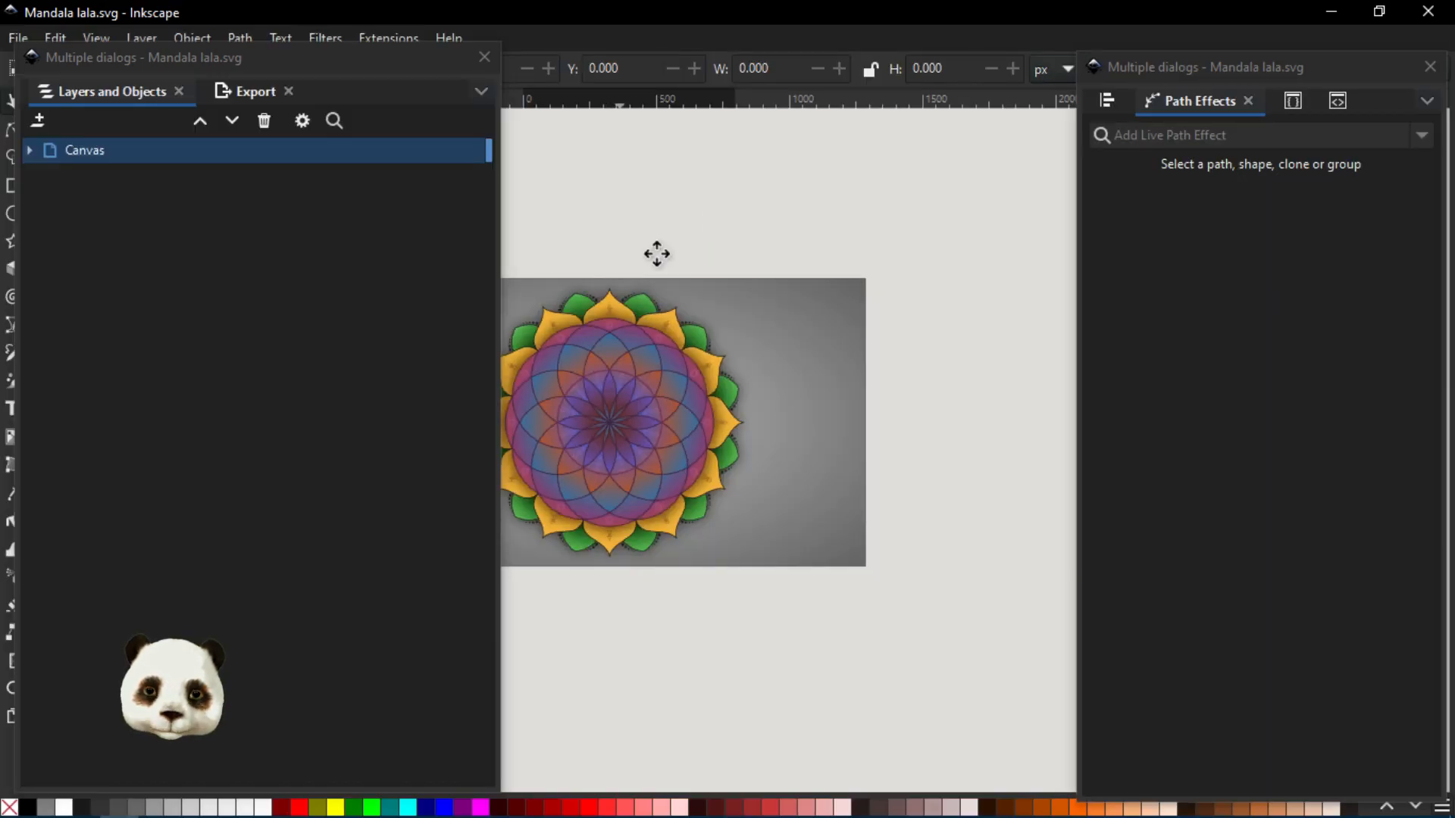
# - List the top-level objects of the drawing and hide the Mandala lala Filter Effects group and the Bg rectangle
pyautogui.moveTo(657, 253); pyautogui.dragTo(793, 238)
pyautogui.keyDown('ctrl'); pyautogui.scroll(3, 788, 336); pyautogui.keyUp('ctrl')
pyautogui.scroll(-1, 691, 152)
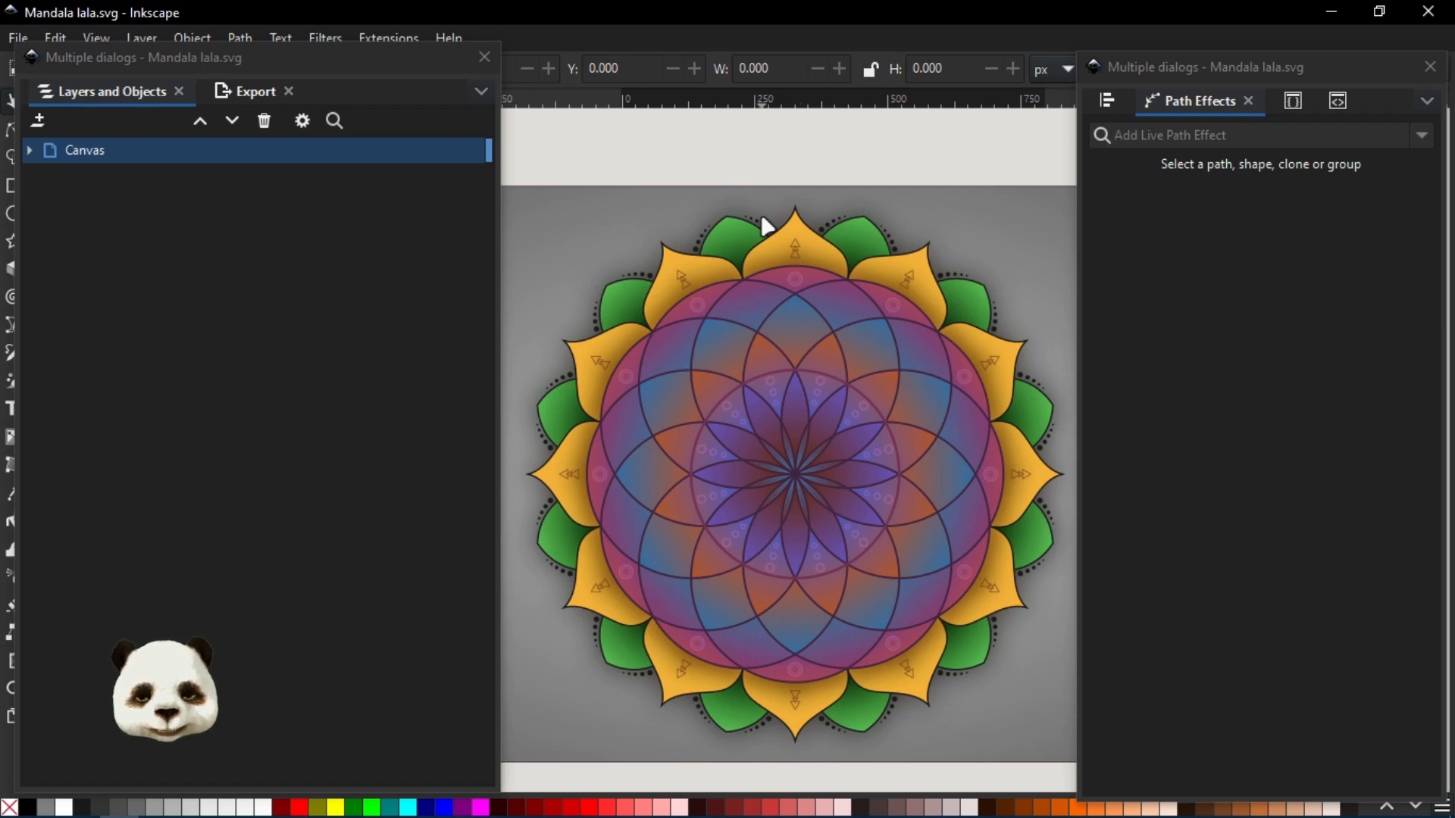
pyautogui.scroll(-3, 778, 348)
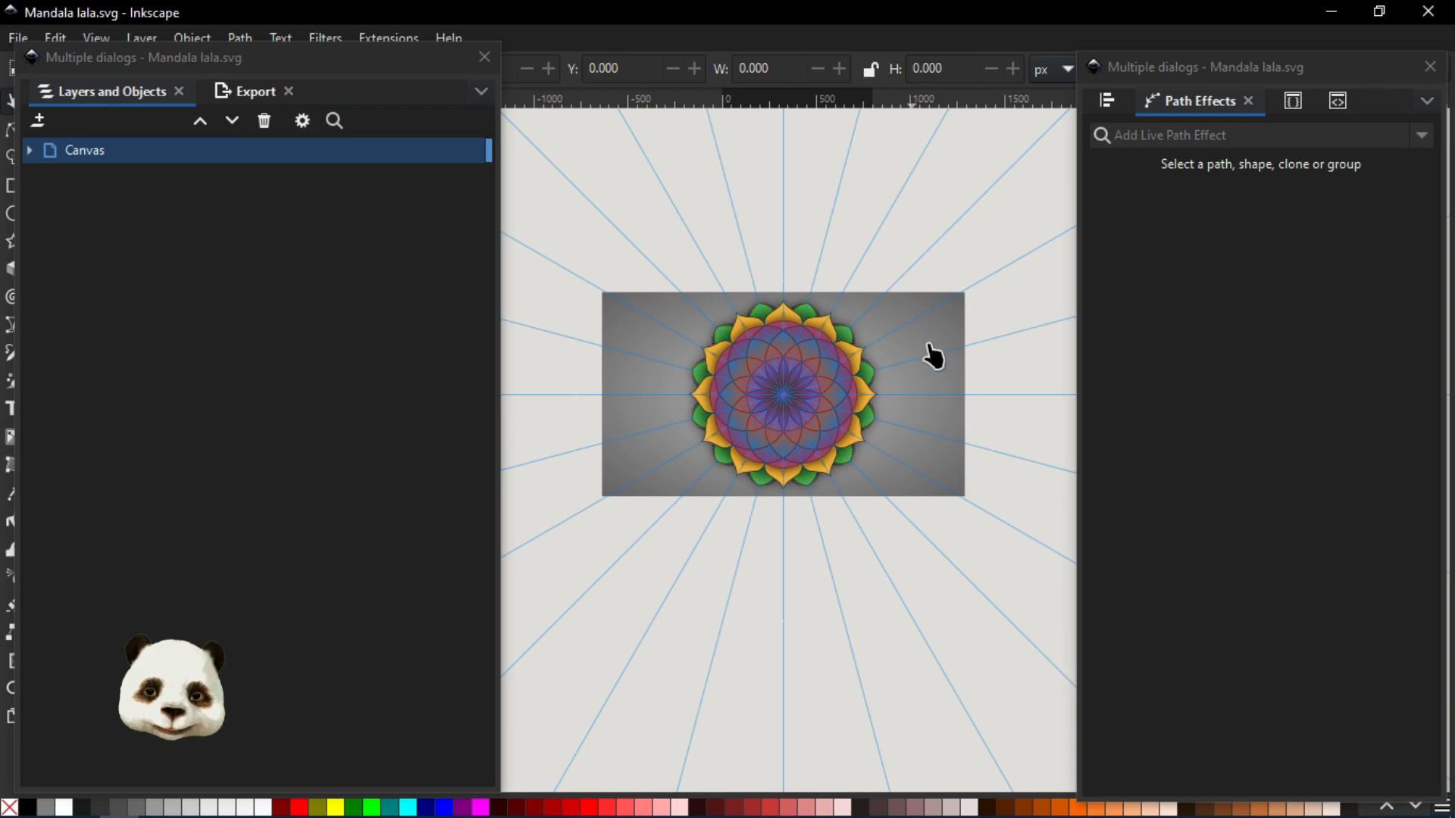
pyautogui.scroll(3, 769, 403)
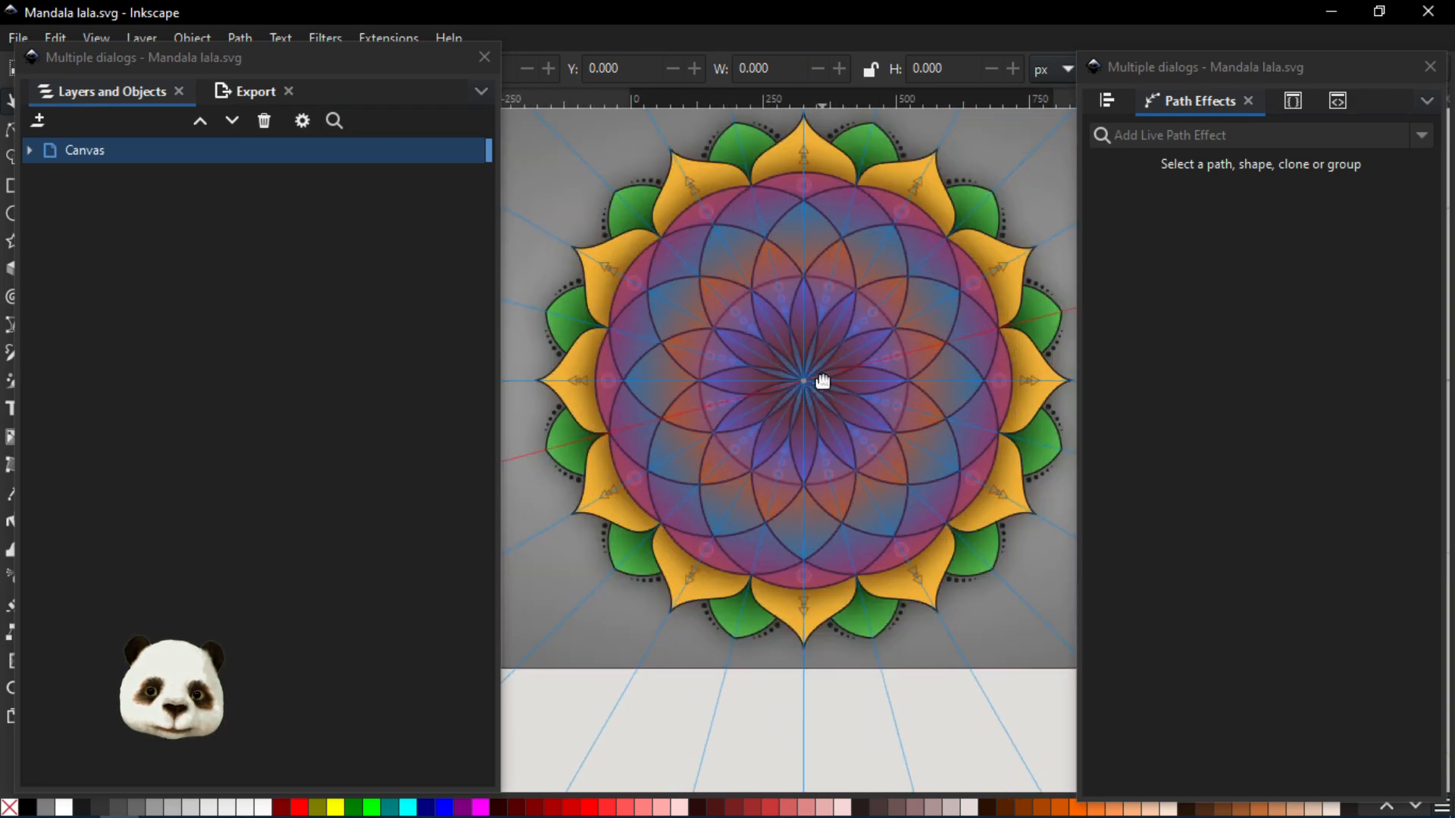
pyautogui.click(28, 148)
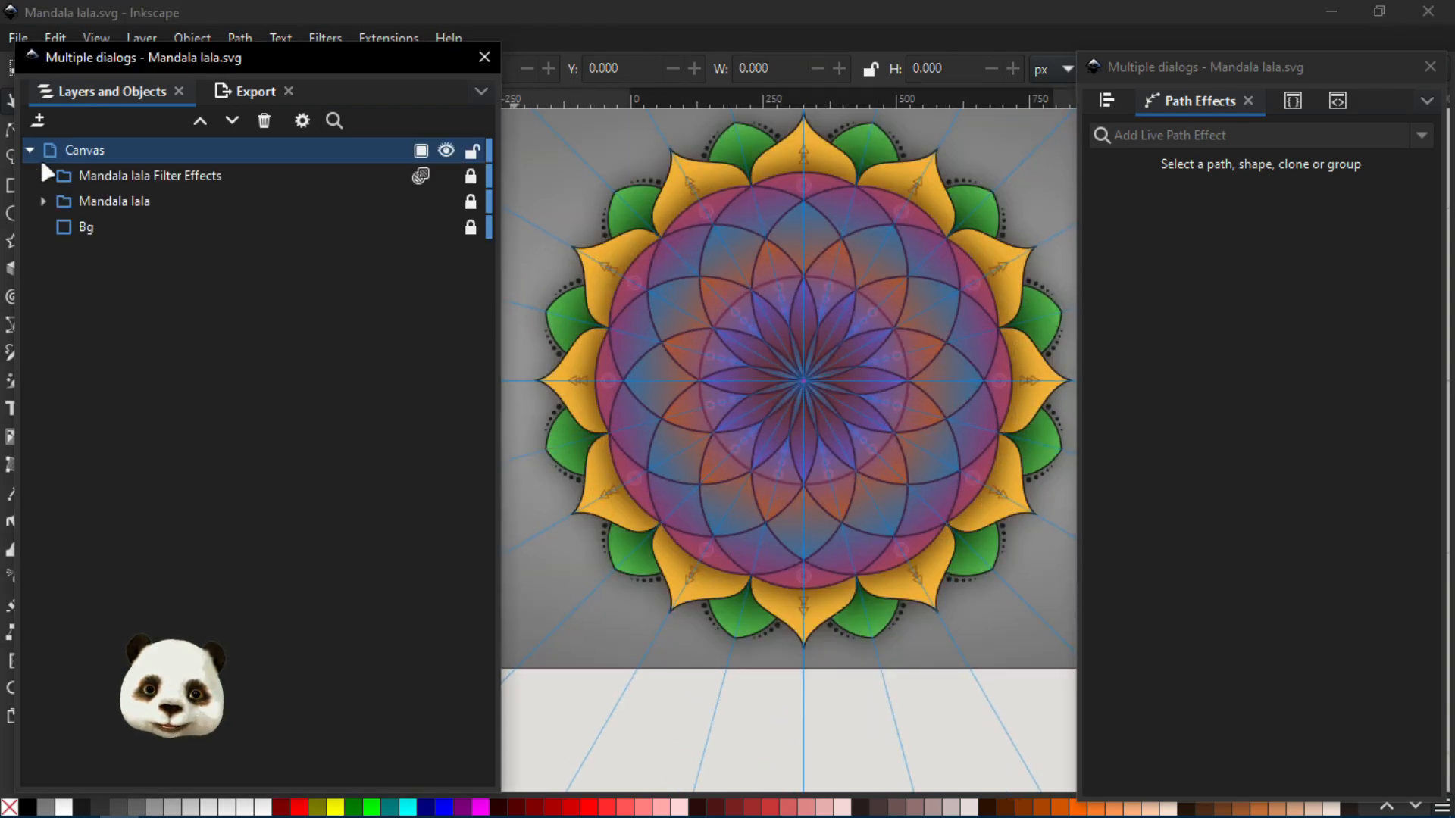
pyautogui.click(453, 182)
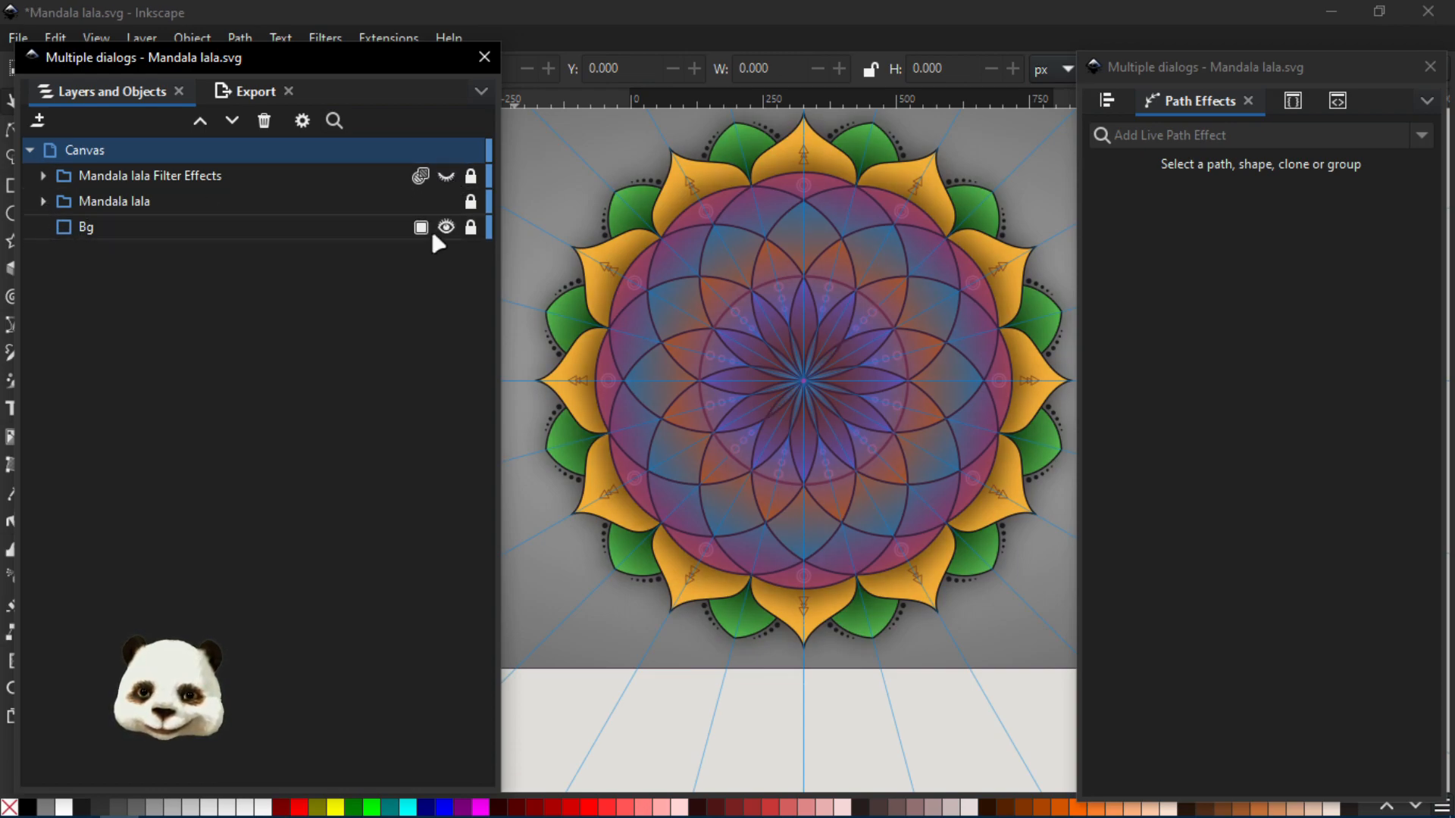
pyautogui.click(445, 227)
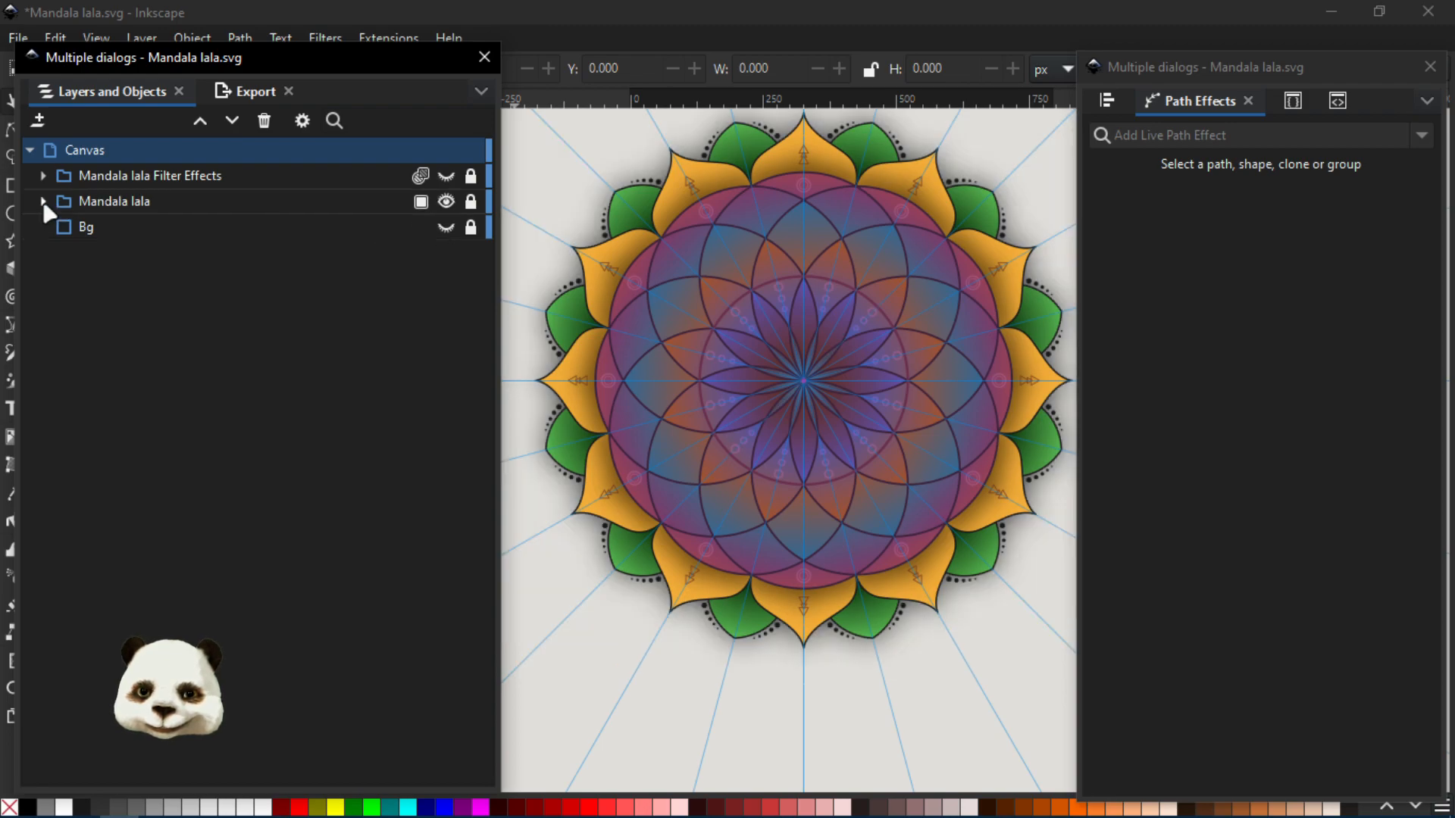
# - Expand the Mandala lala group and remove all filters from it
pyautogui.click(43, 201)
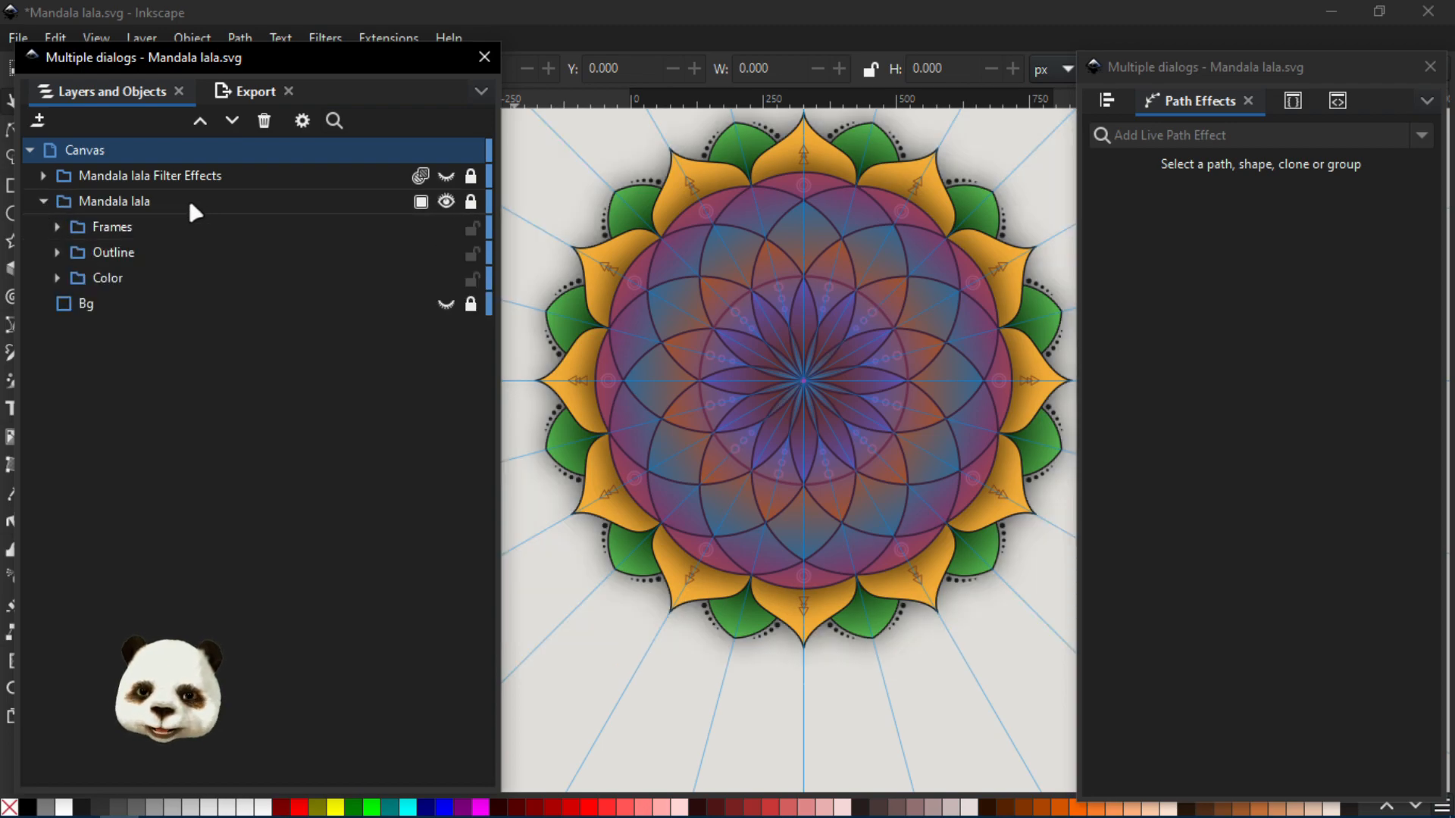
pyautogui.click(148, 203)
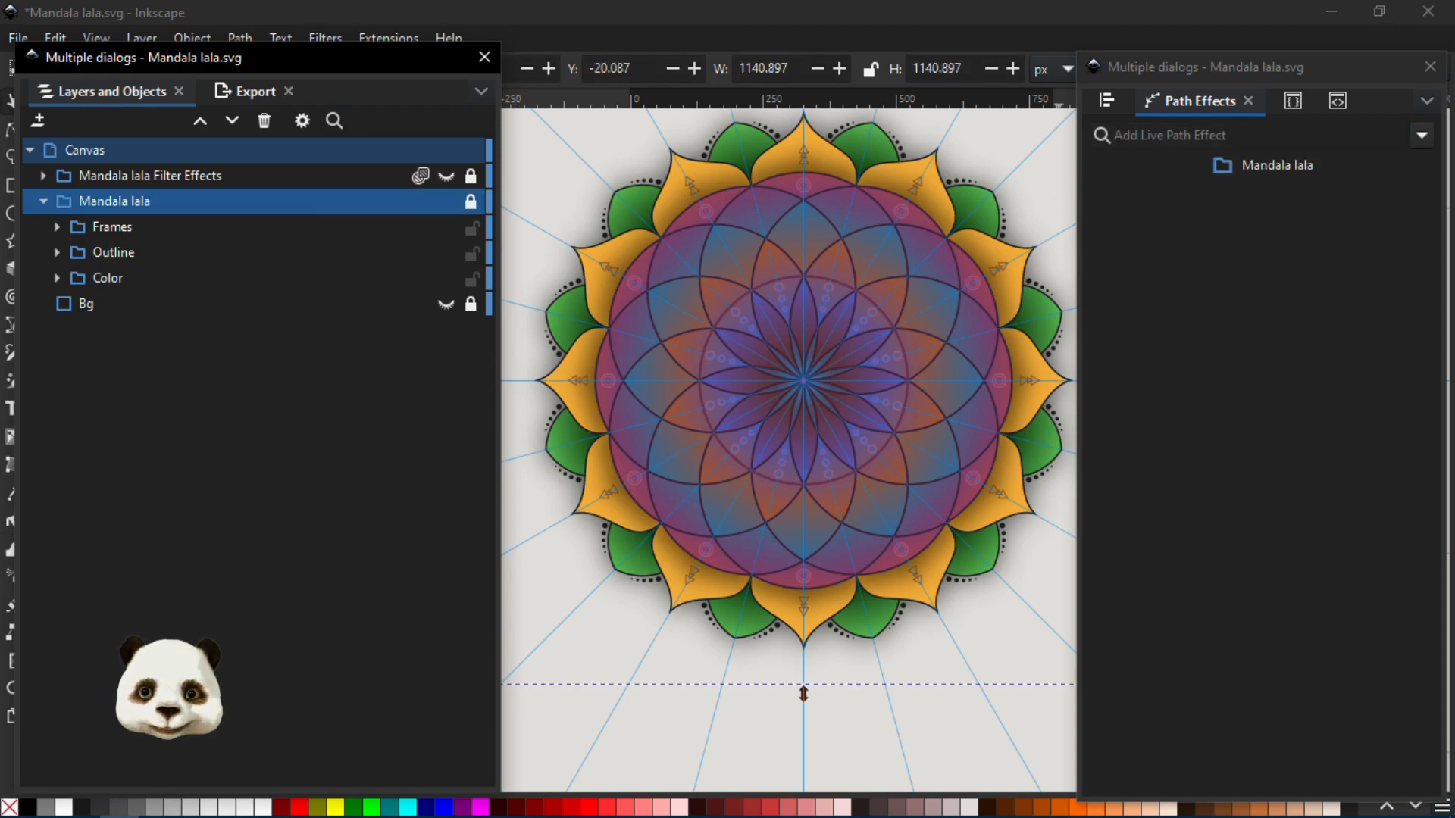
pyautogui.click(326, 36)
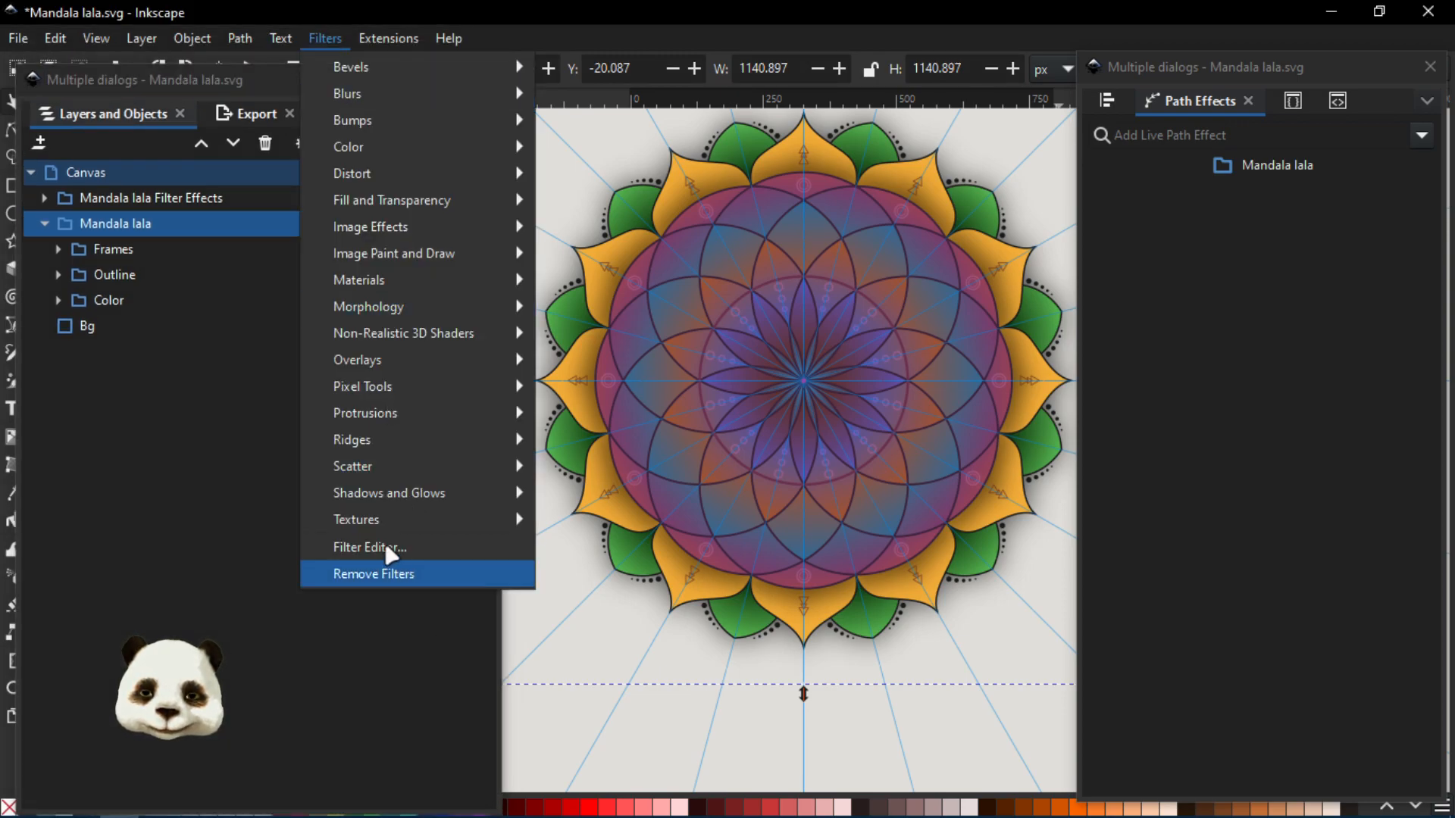
pyautogui.click(385, 546)
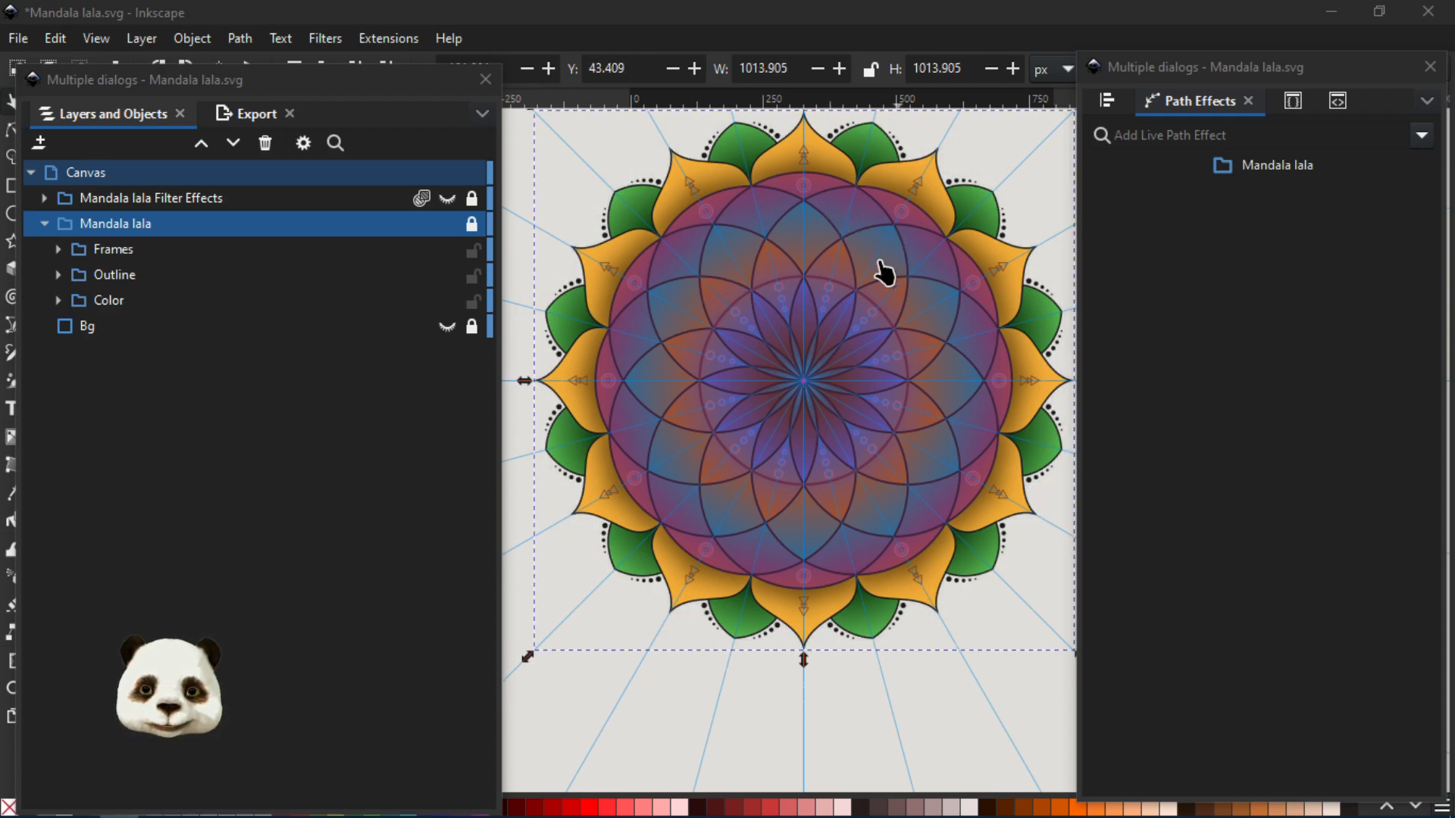
# - Show both Outer Circle objects in the Frames group and shift the Path Effects dialog slightly down
pyautogui.click(125, 251)
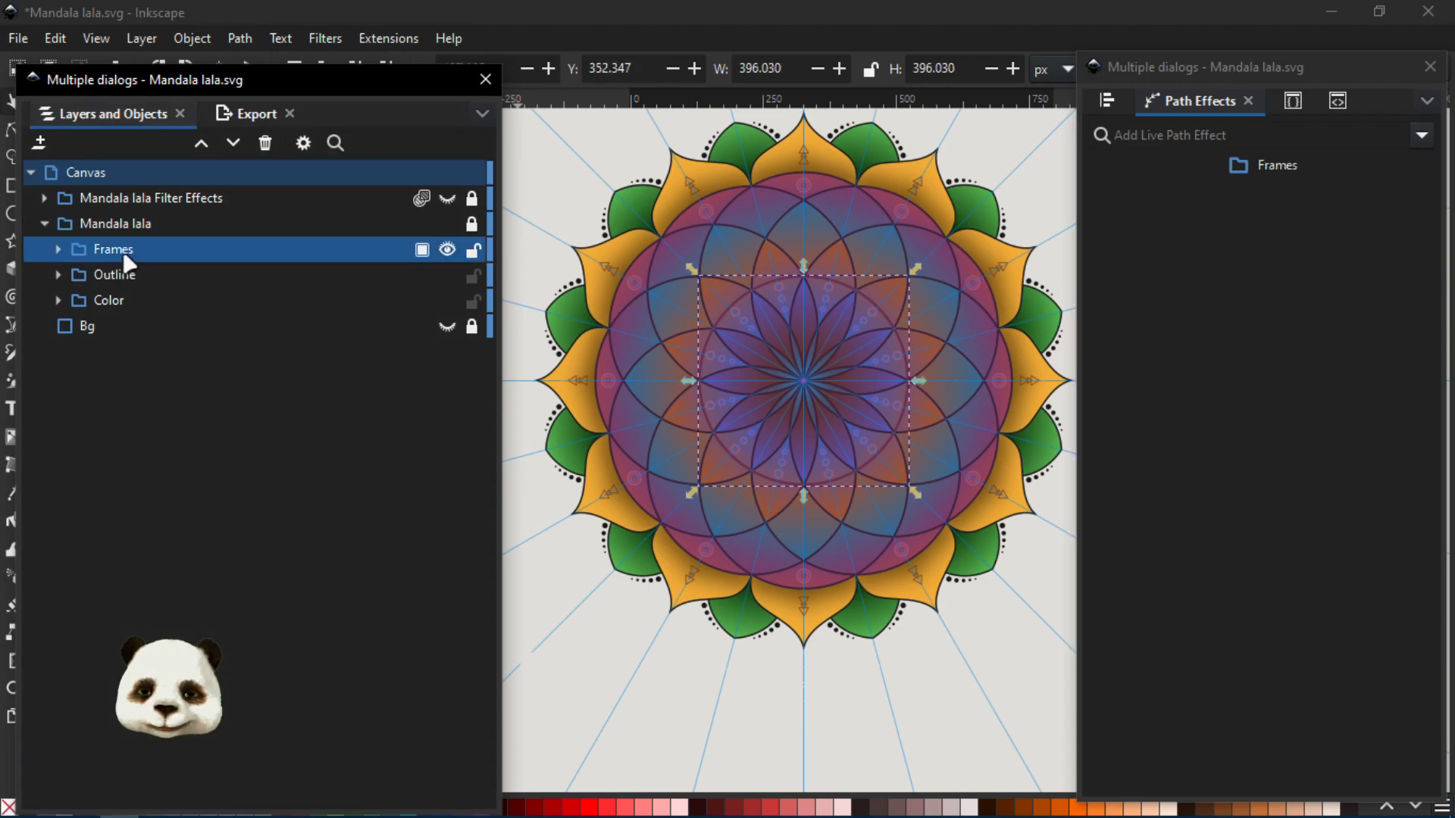
pyautogui.click(58, 250)
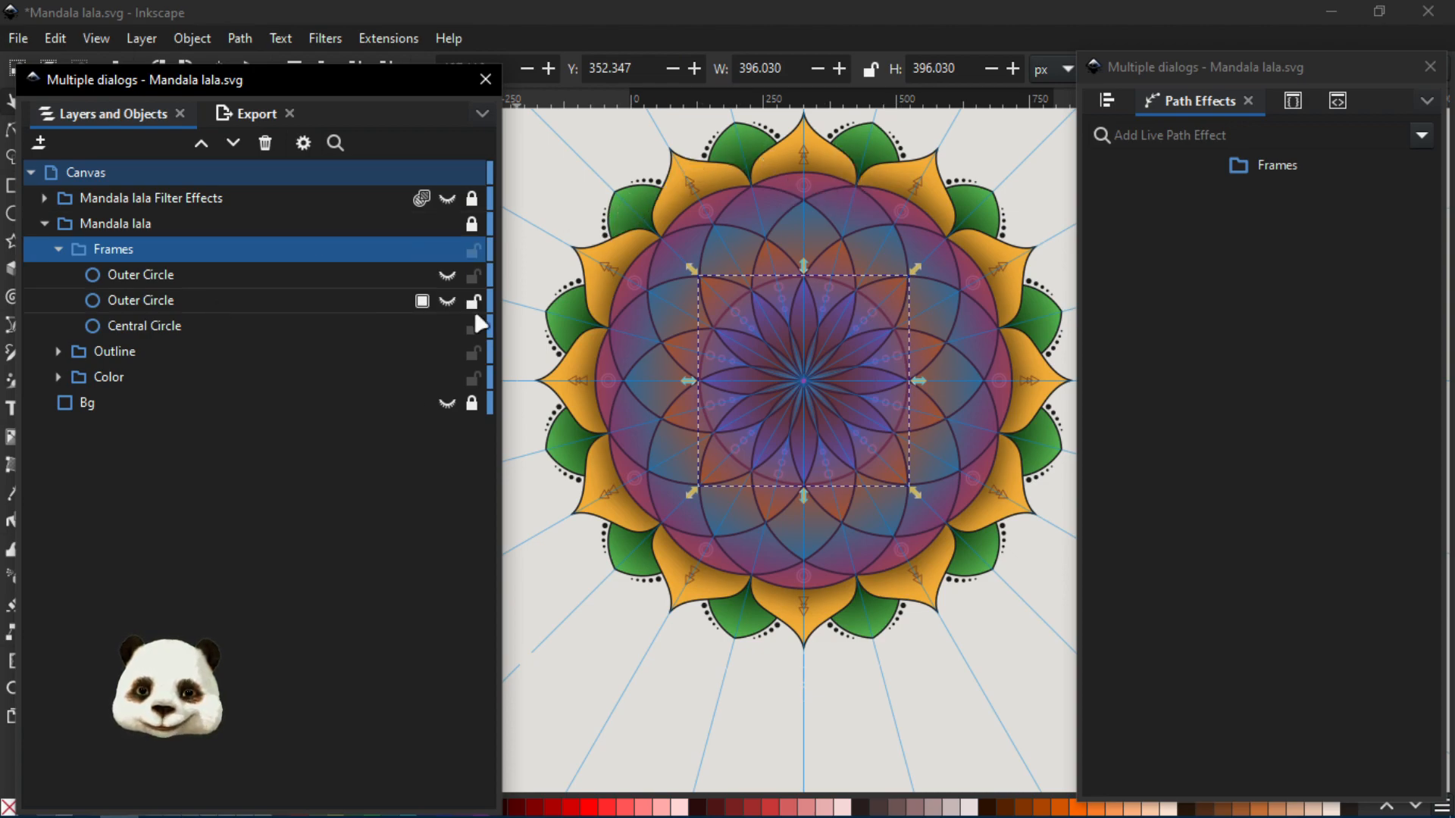
pyautogui.click(449, 279)
pyautogui.click(441, 301)
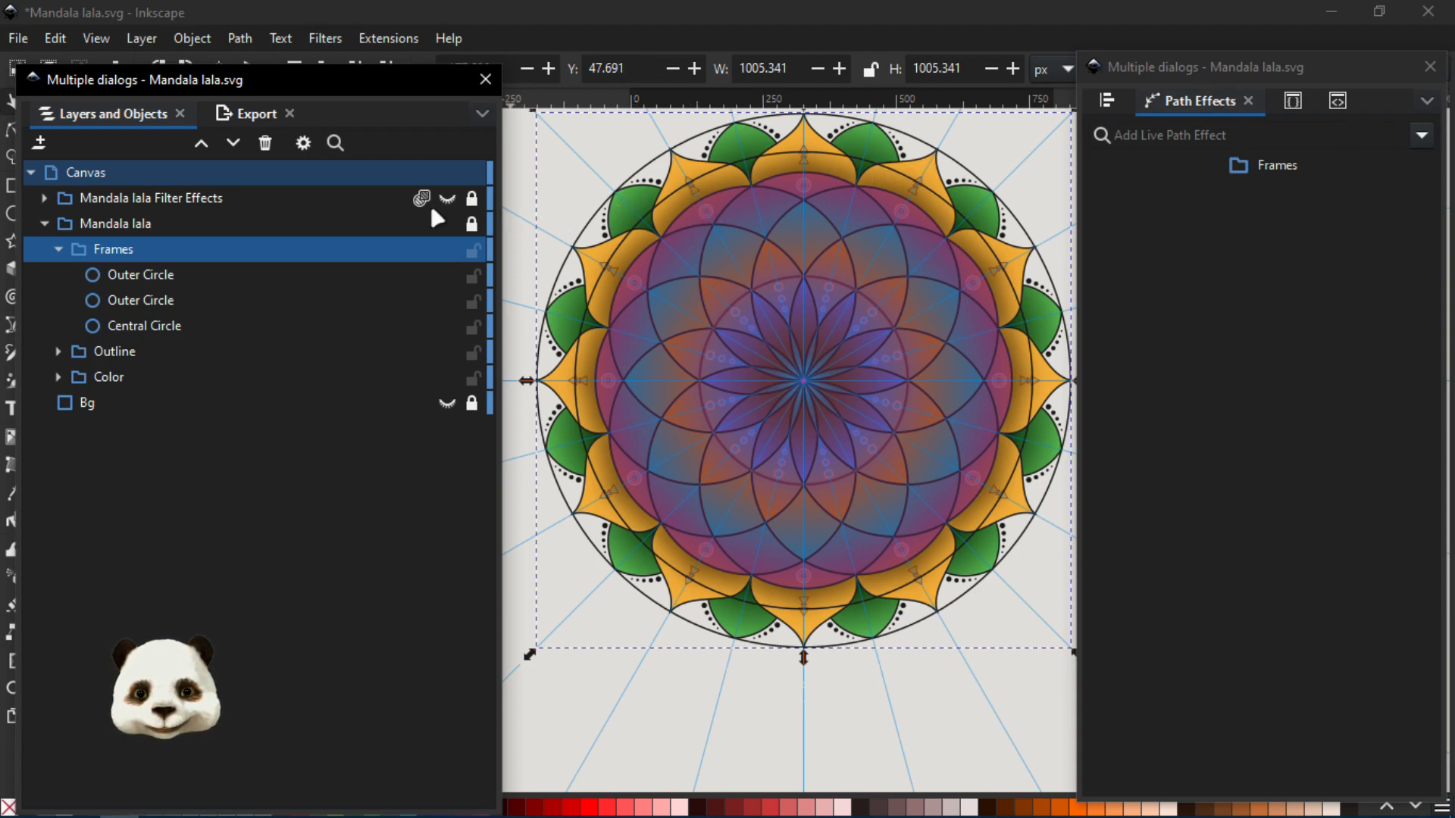
pyautogui.moveTo(1246, 71)
pyautogui.mouseDown()
pyautogui.moveTo(1224, 94)
pyautogui.moveTo(1251, 88)
pyautogui.mouseUp()
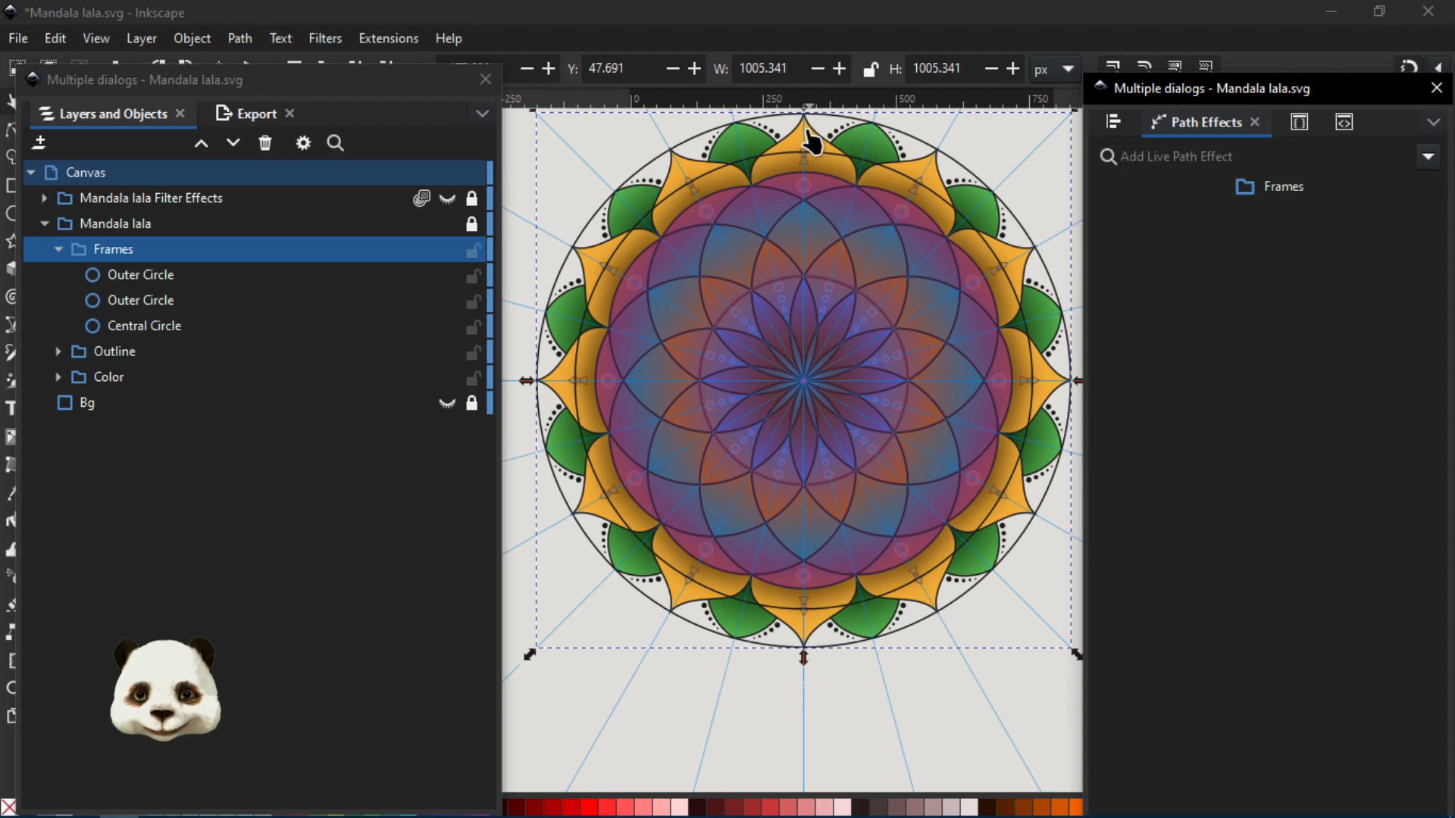
# - Unlock the Mandala lala Filter Effects and Mandala lala groups and select the outline of the topmost yellow petal with the Node tool
pyautogui.moveTo(835, 168); pyautogui.dragTo(822, 282)
pyautogui.scroll(4, 787, 225)
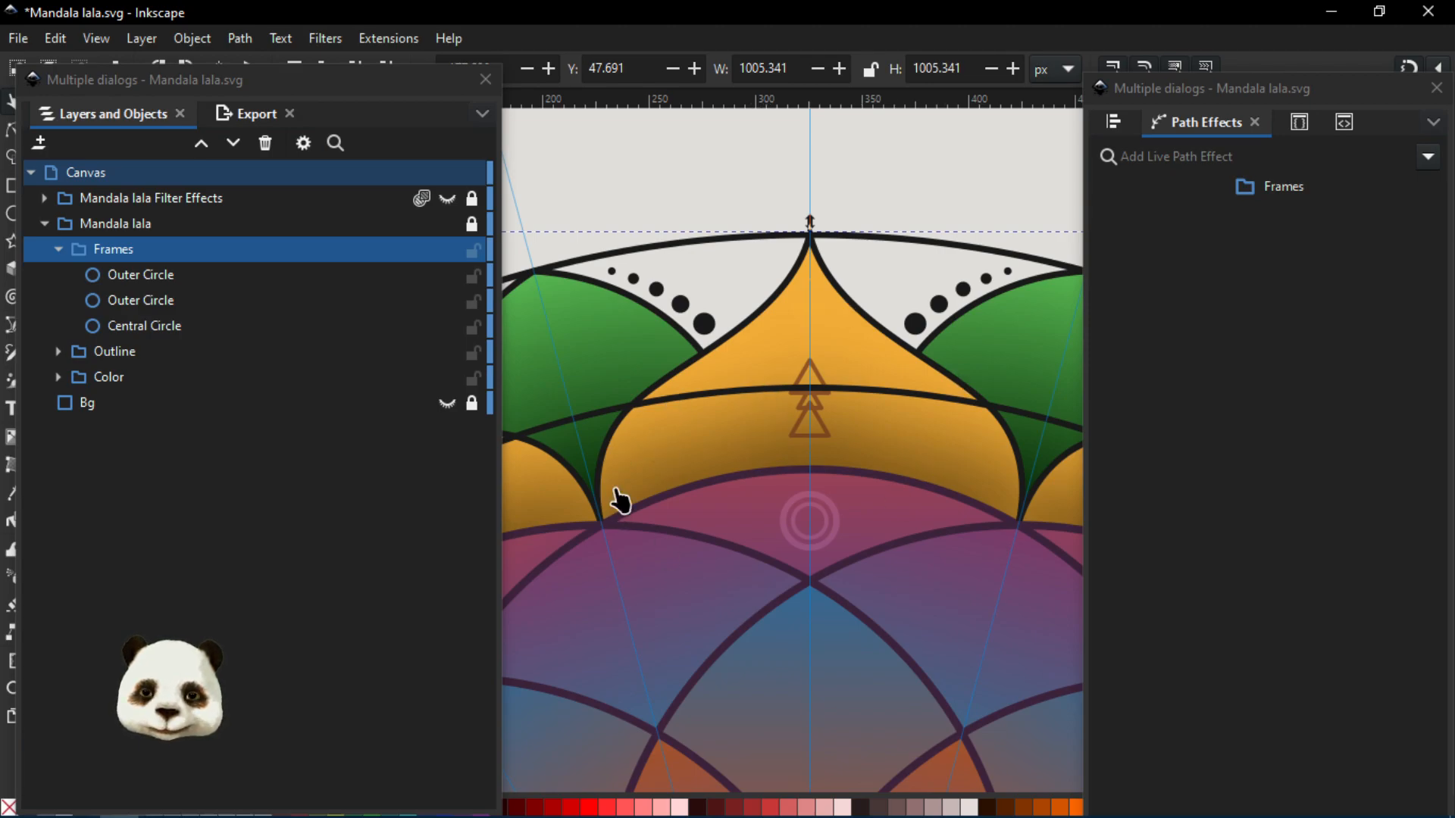
pyautogui.press('n')
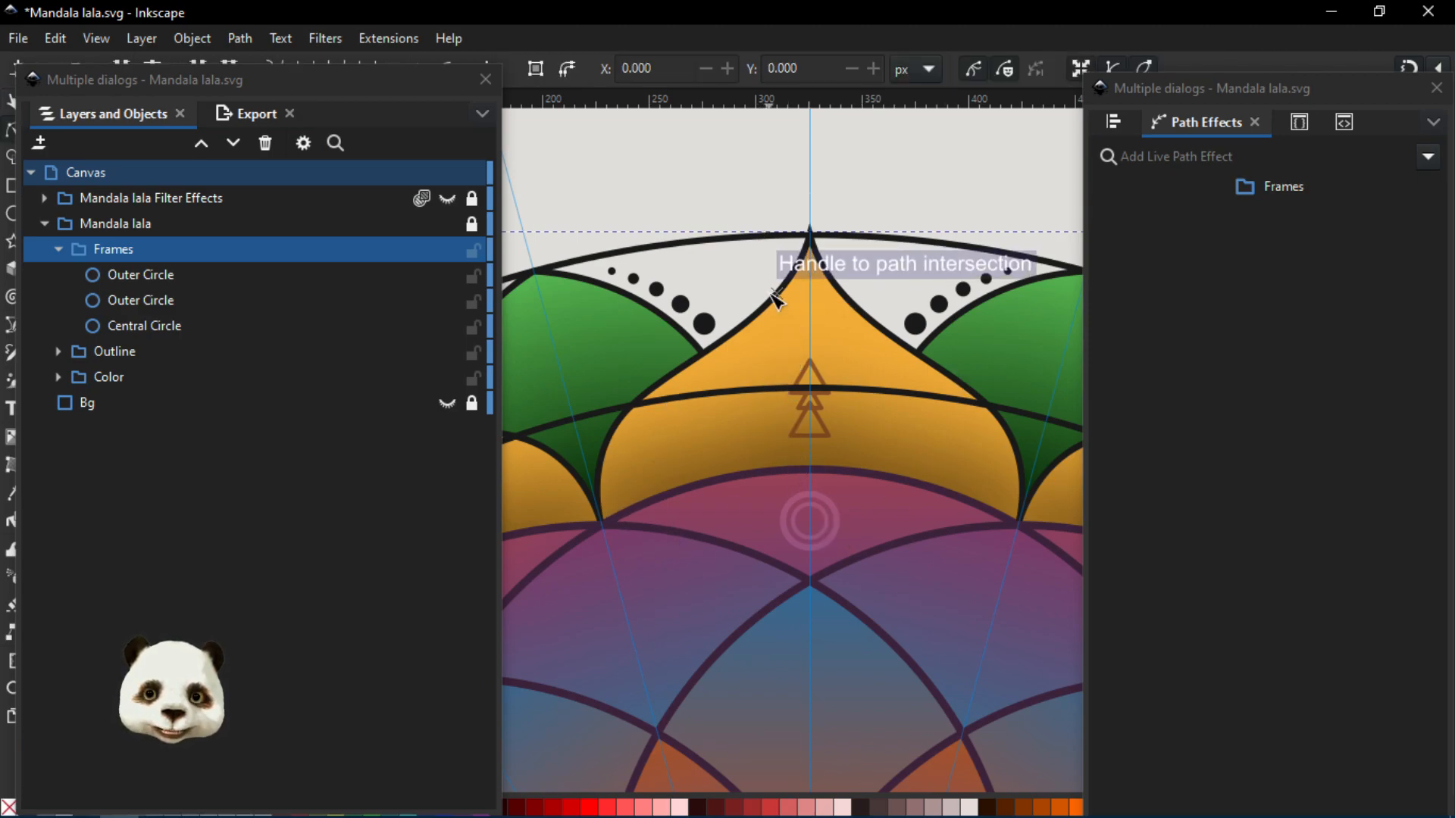
pyautogui.click(771, 297)
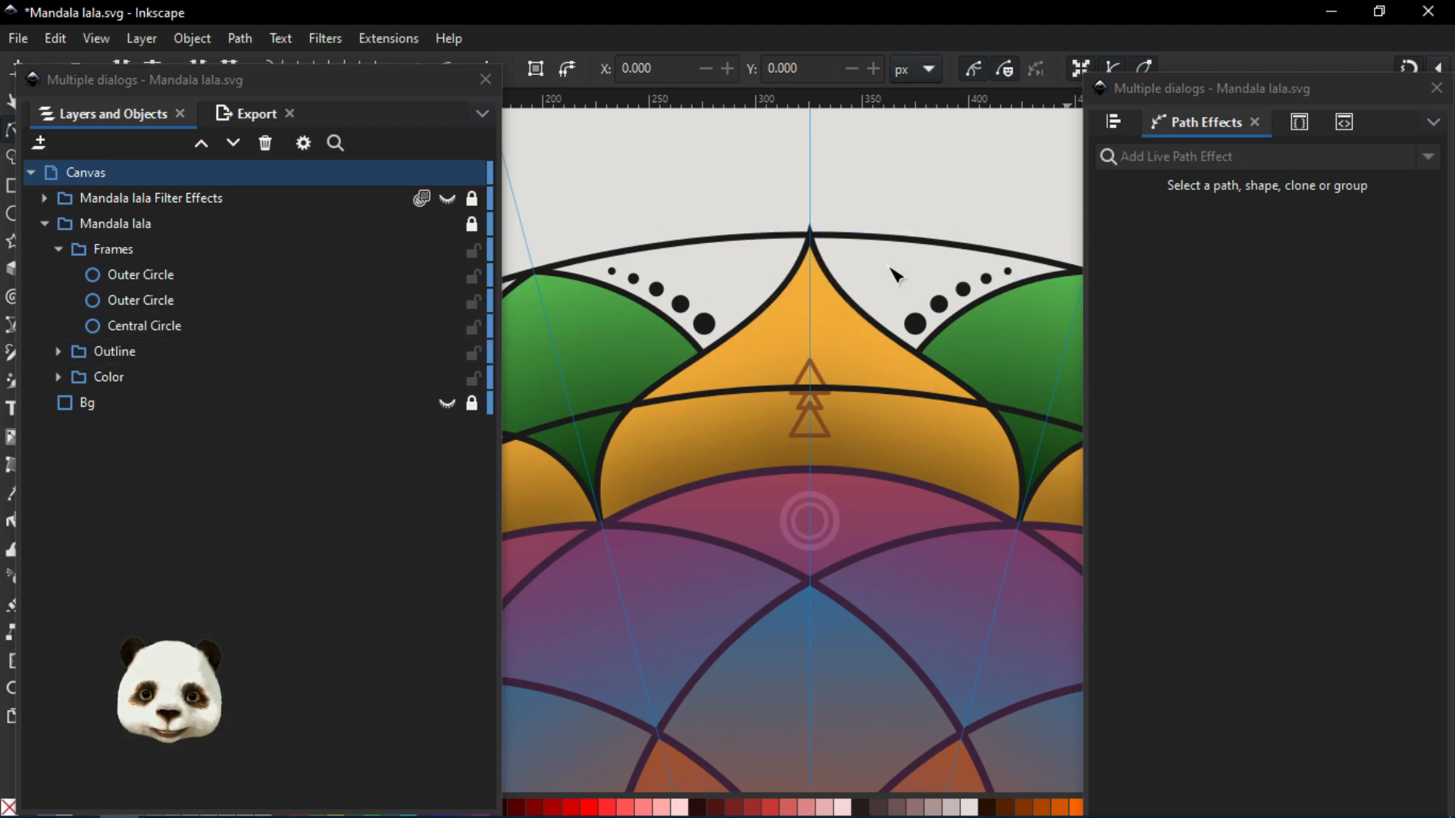
pyautogui.click(467, 199)
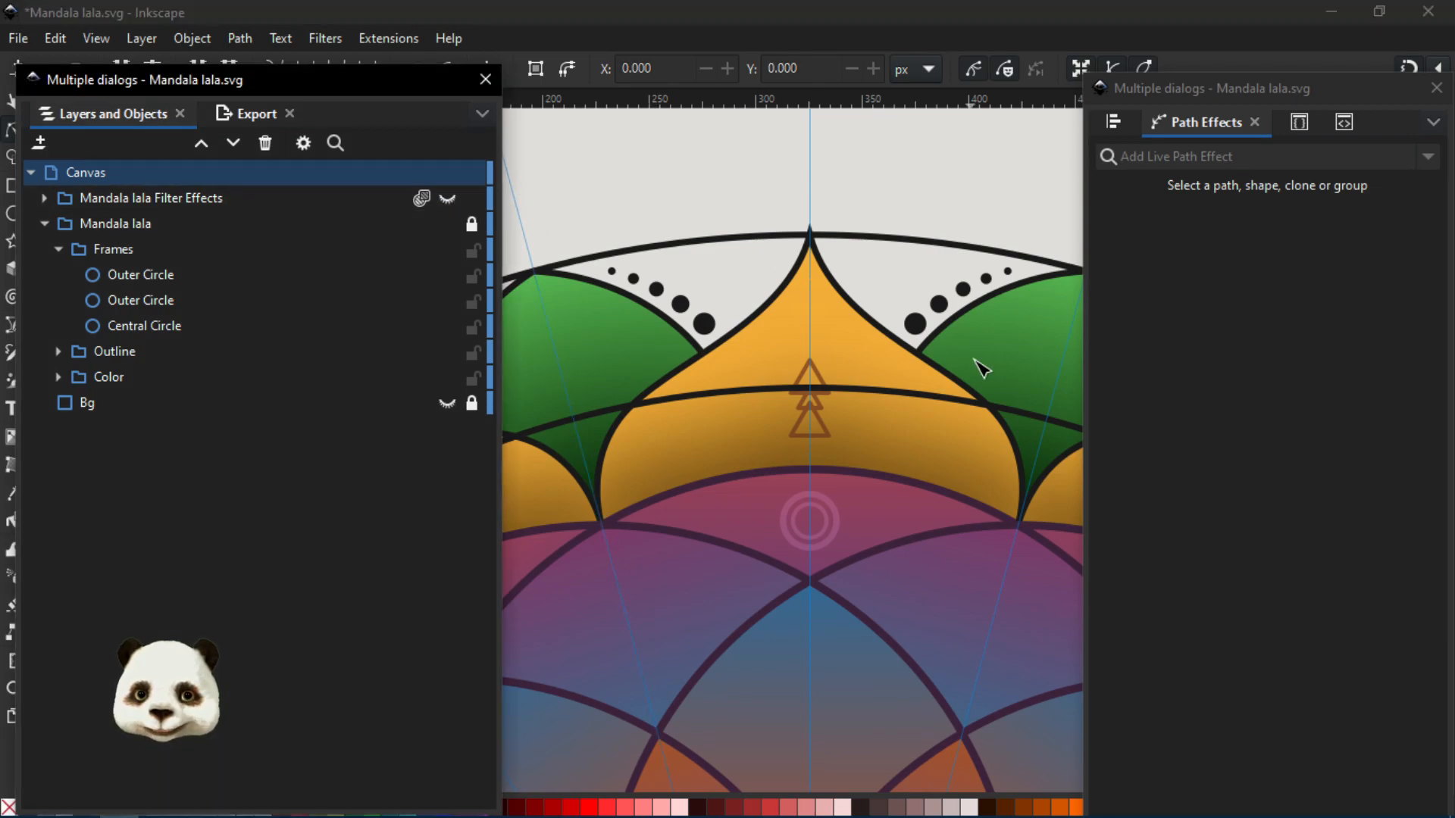
pyautogui.click(879, 333)
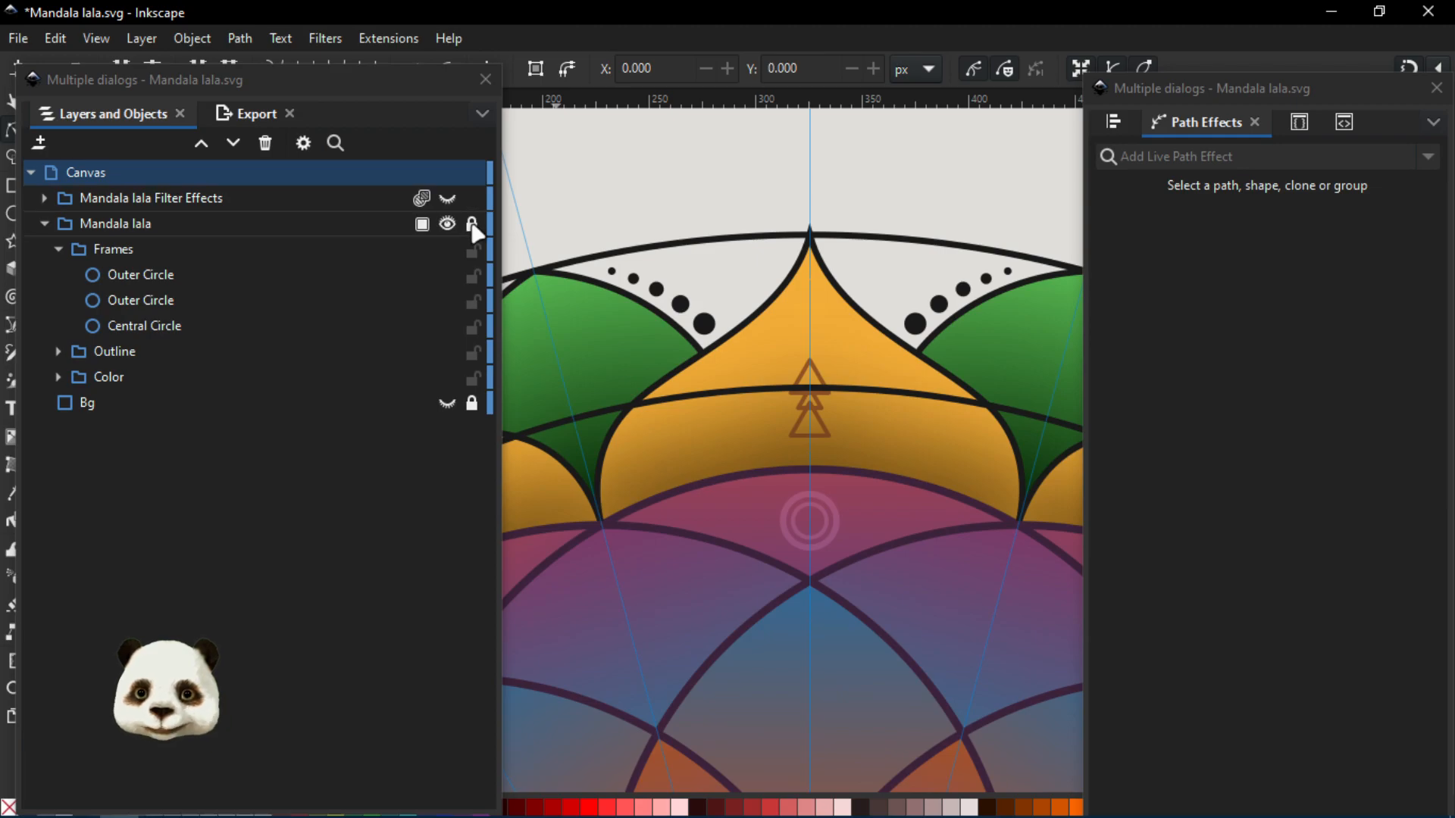
pyautogui.click(472, 224)
pyautogui.click(893, 339)
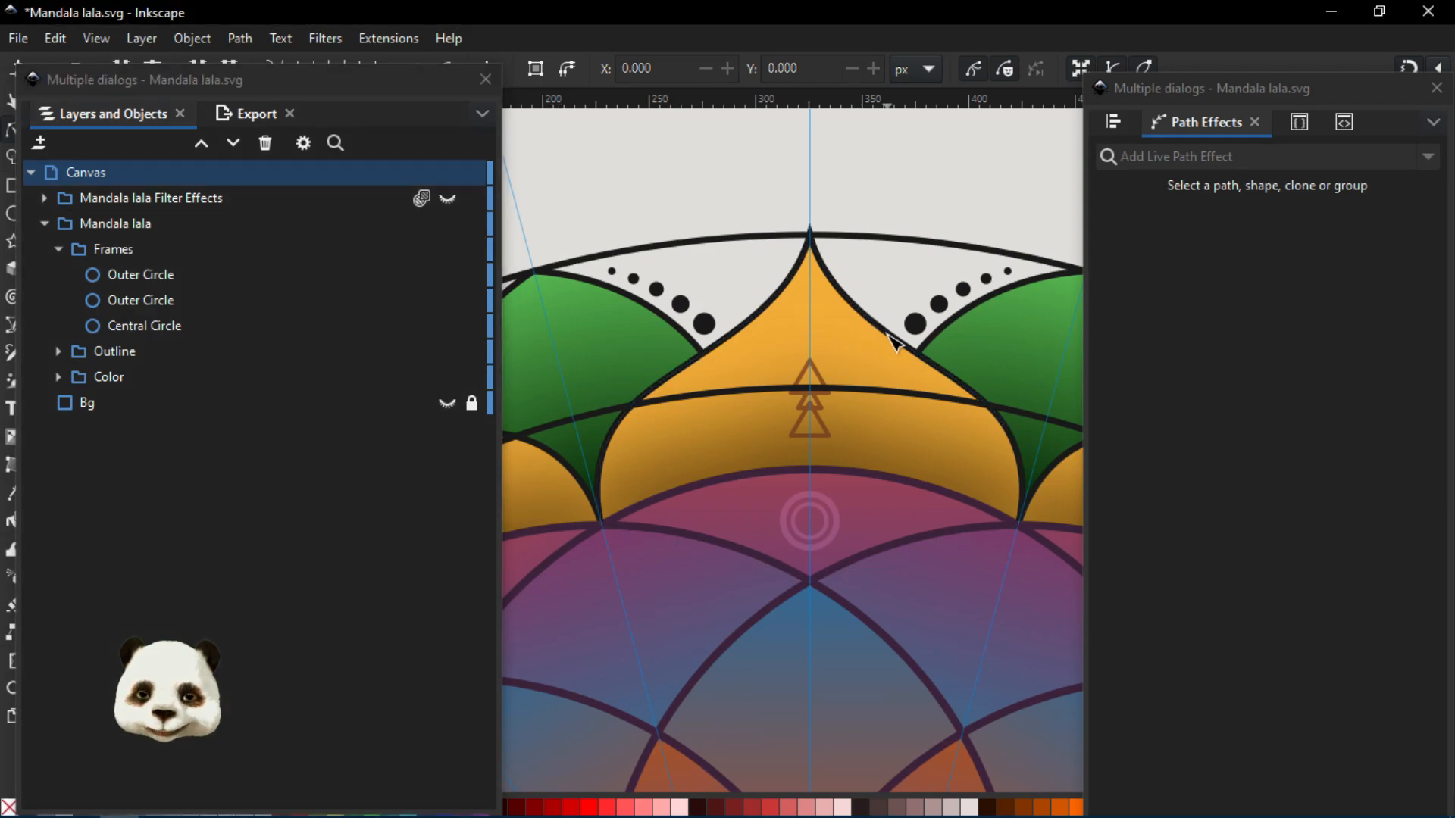
pyautogui.click(895, 342)
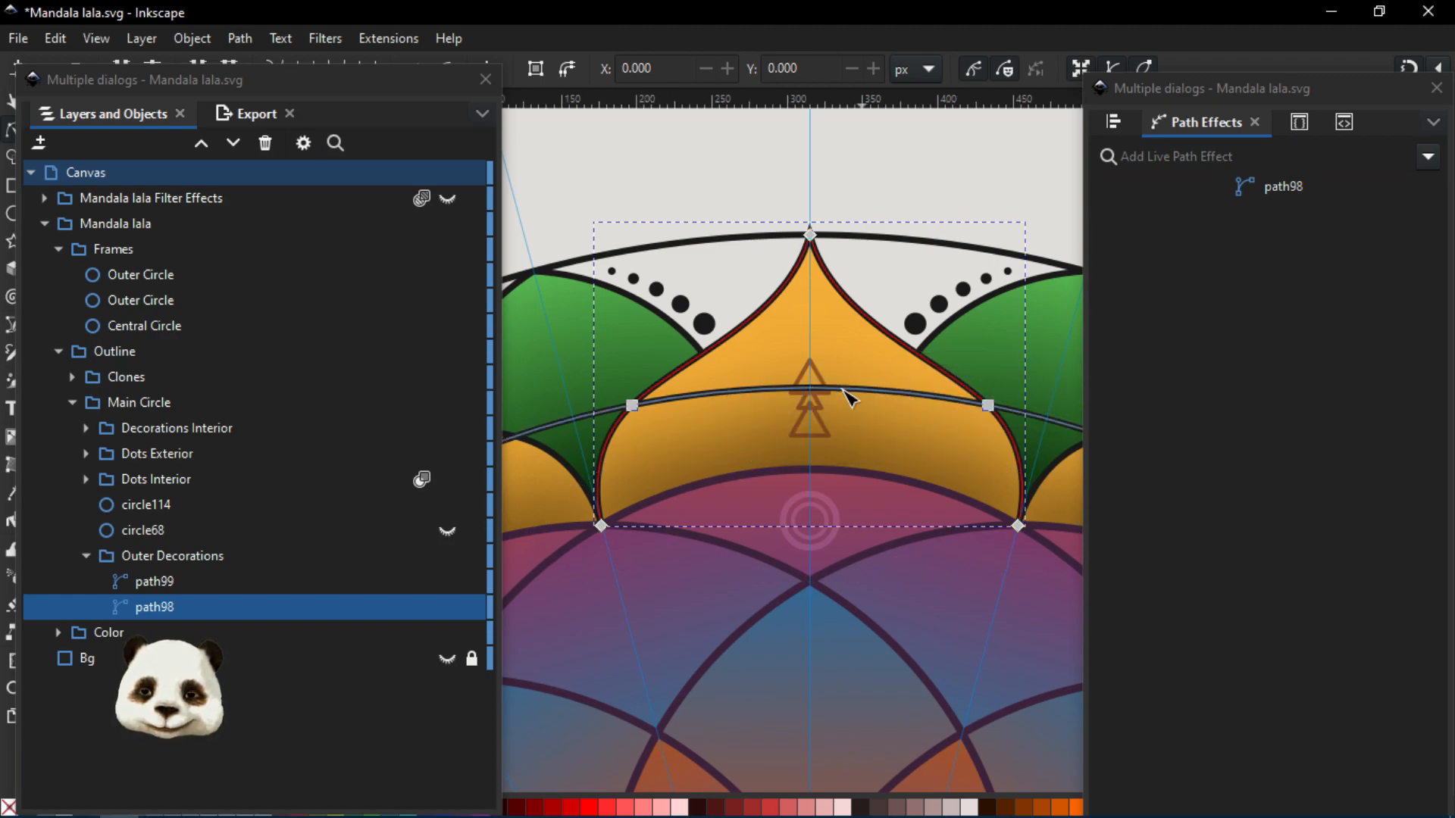
# - Select path99, the green leaf outline in Outer Decorations, and examine how its nodes meet the petals and outer circle
pyautogui.scroll(-2, 838, 386)
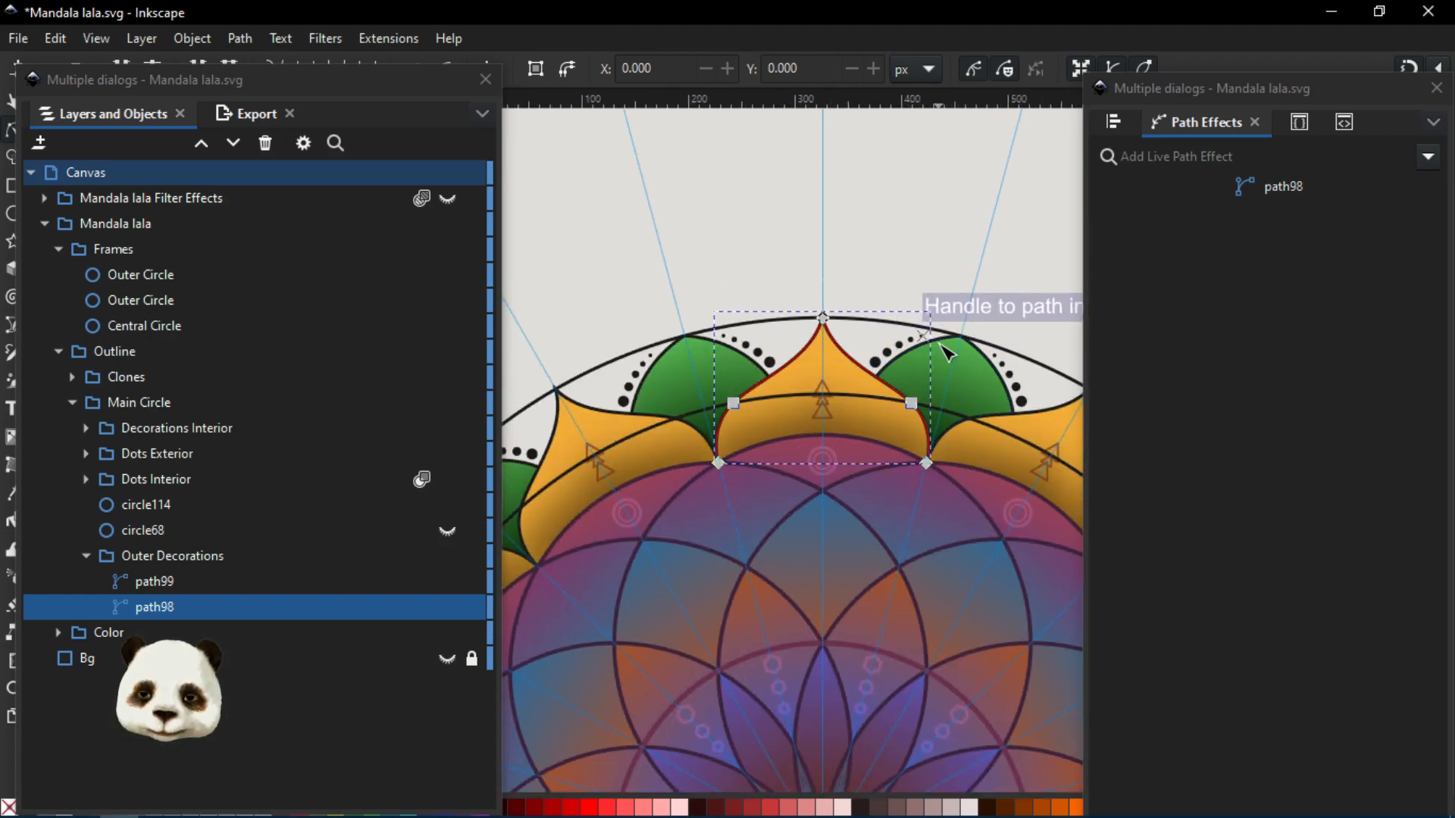
pyautogui.click(254, 580)
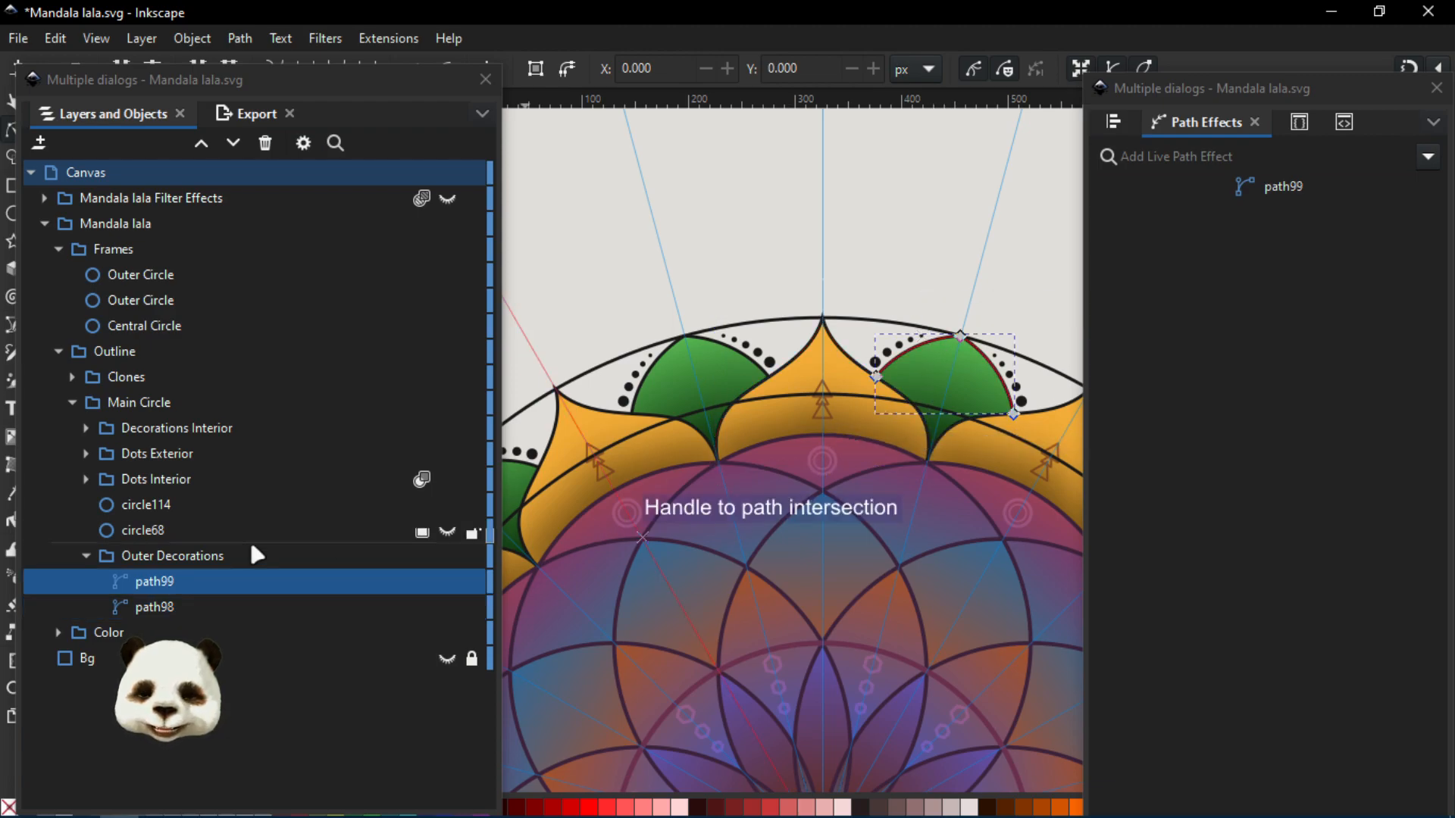
pyautogui.scroll(3, 894, 368)
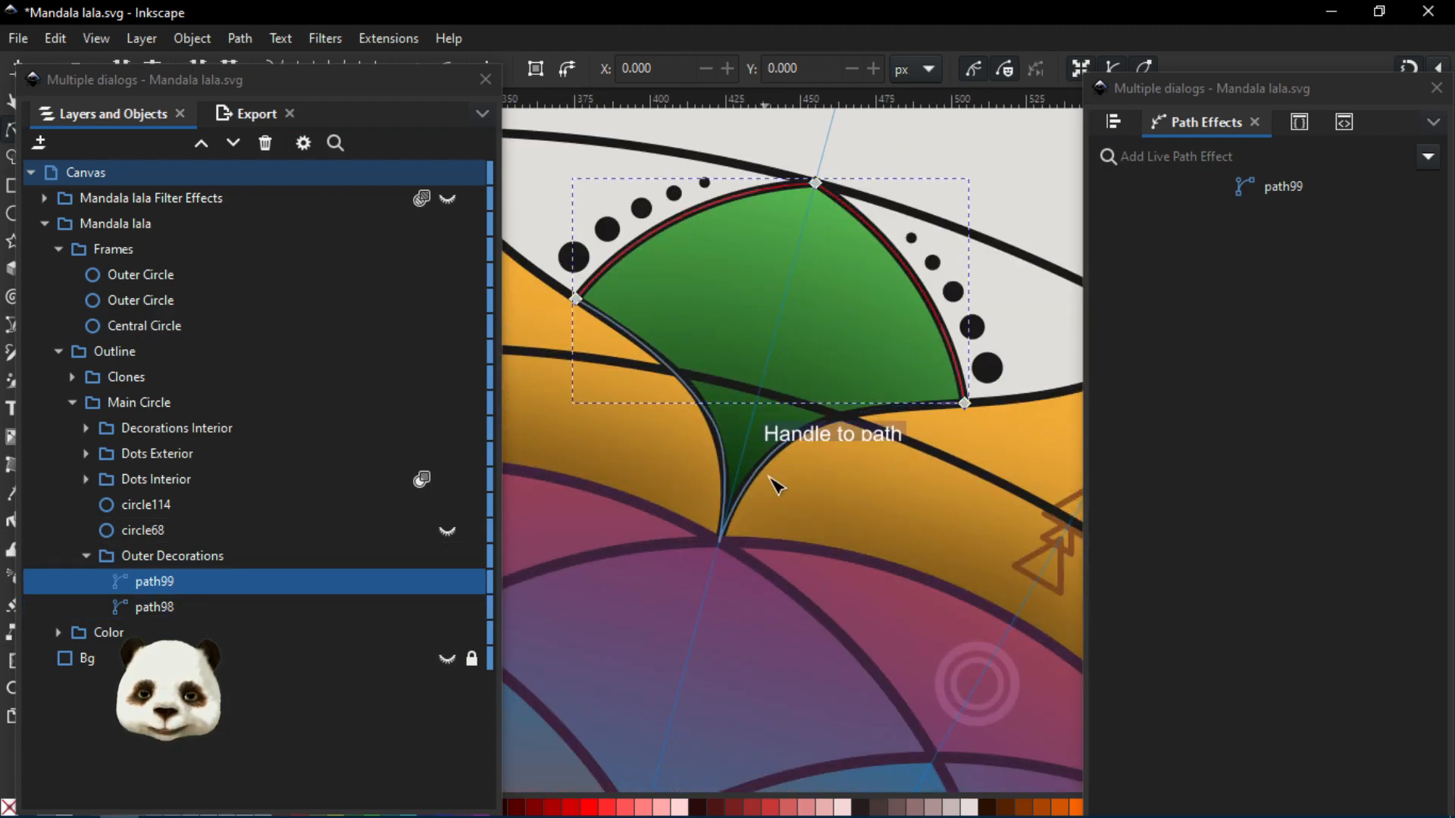
pyautogui.scroll(-3, 774, 485)
pyautogui.moveTo(891, 475); pyautogui.dragTo(876, 547)
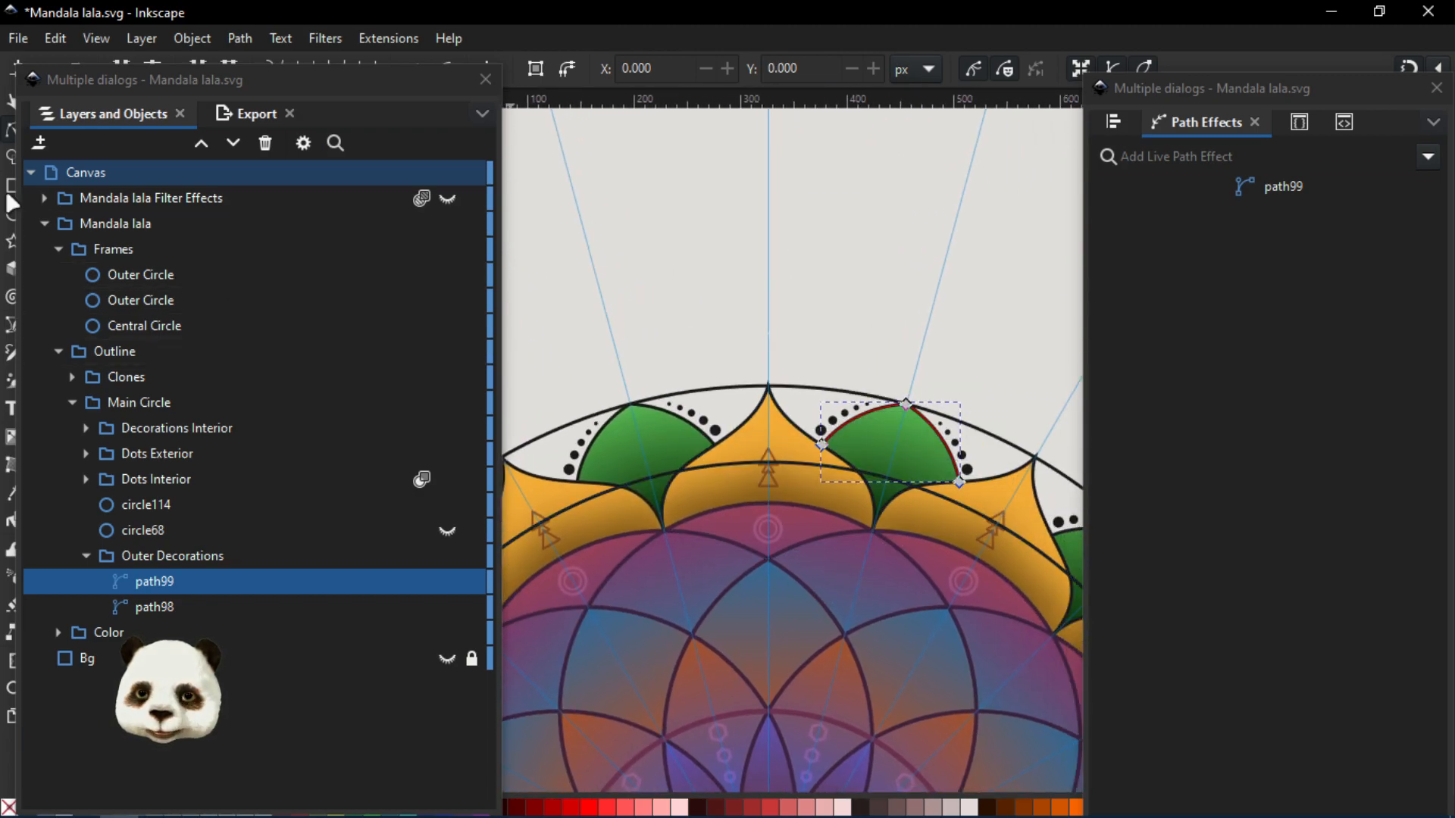
# - Collapse the subgroups of Mandala lala and hide its Color group, leaving the outlines in view
pyautogui.click(44, 224)
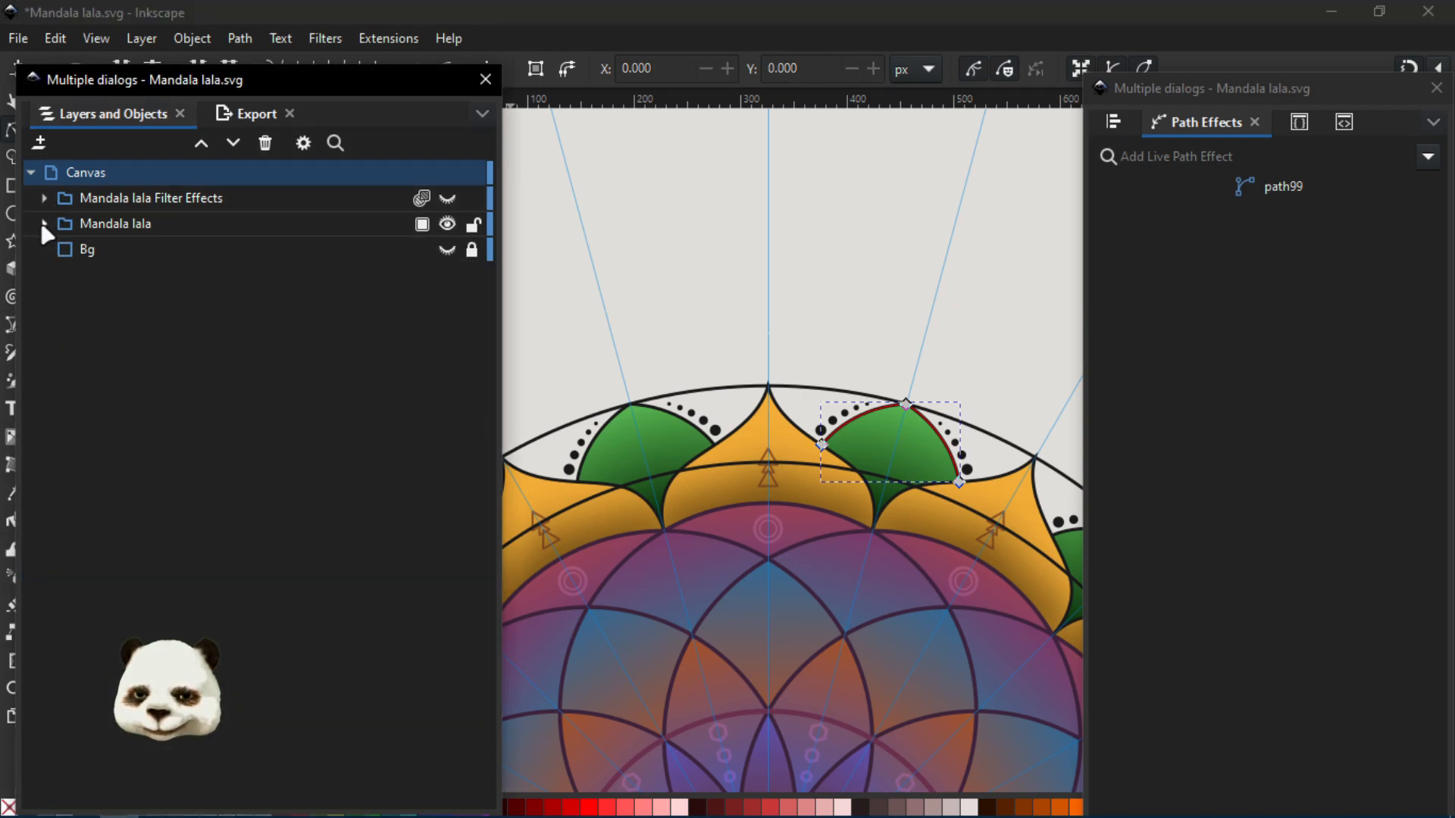
pyautogui.click(43, 225)
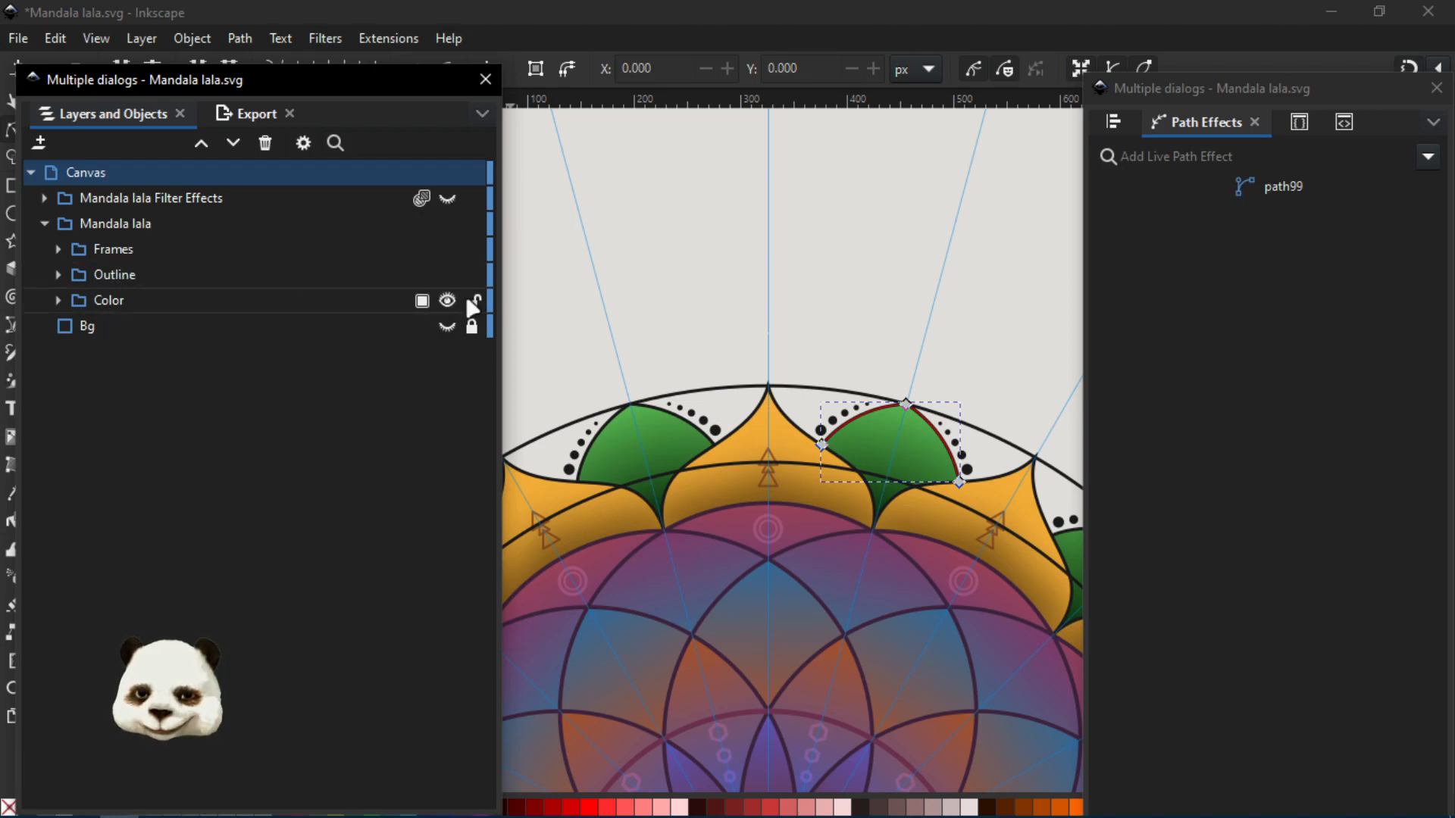
pyautogui.click(446, 301)
pyautogui.scroll(-4, 986, 481)
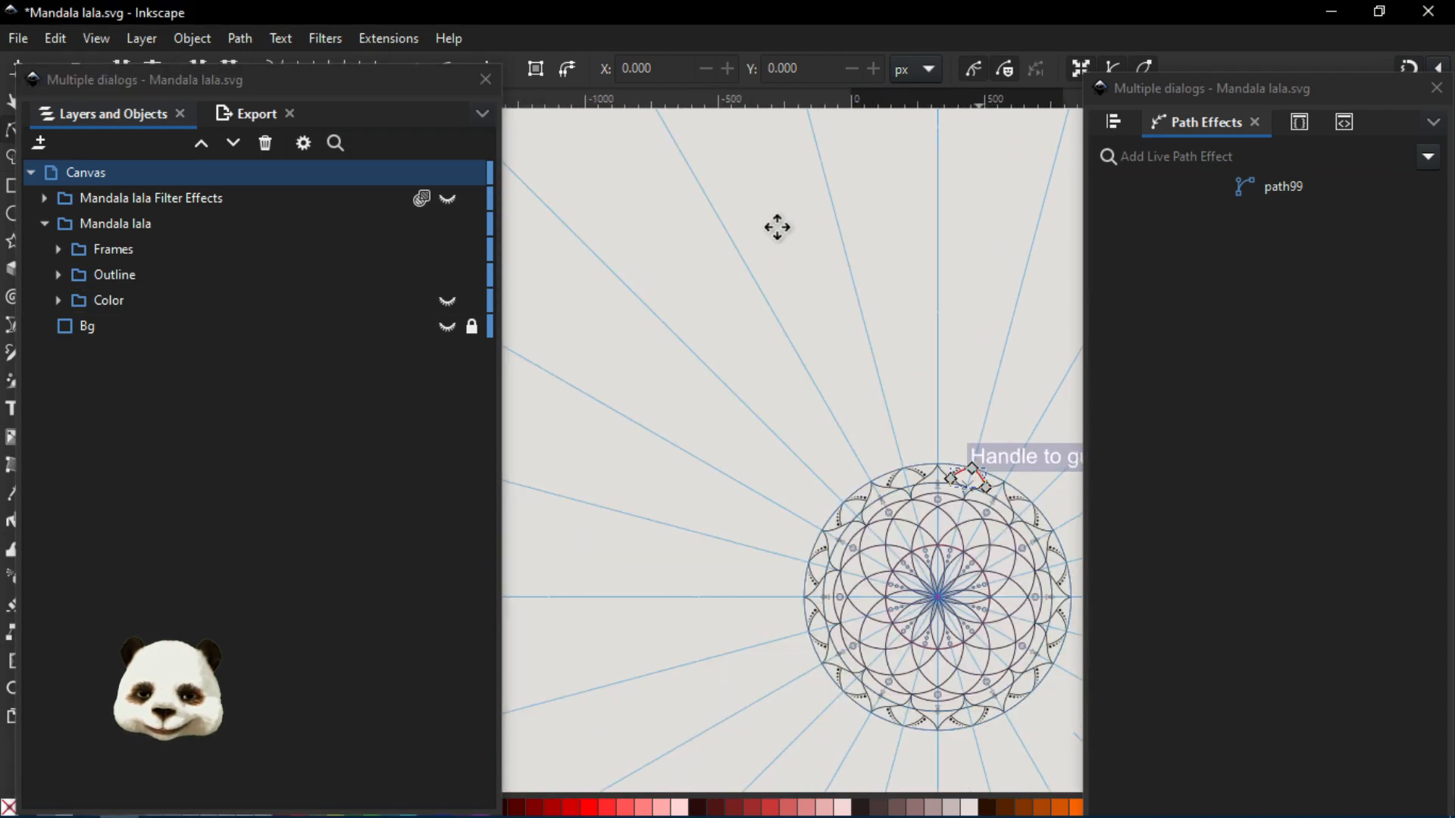
pyautogui.scroll(3, 829, 331)
pyautogui.scroll(-1, 1016, 318)
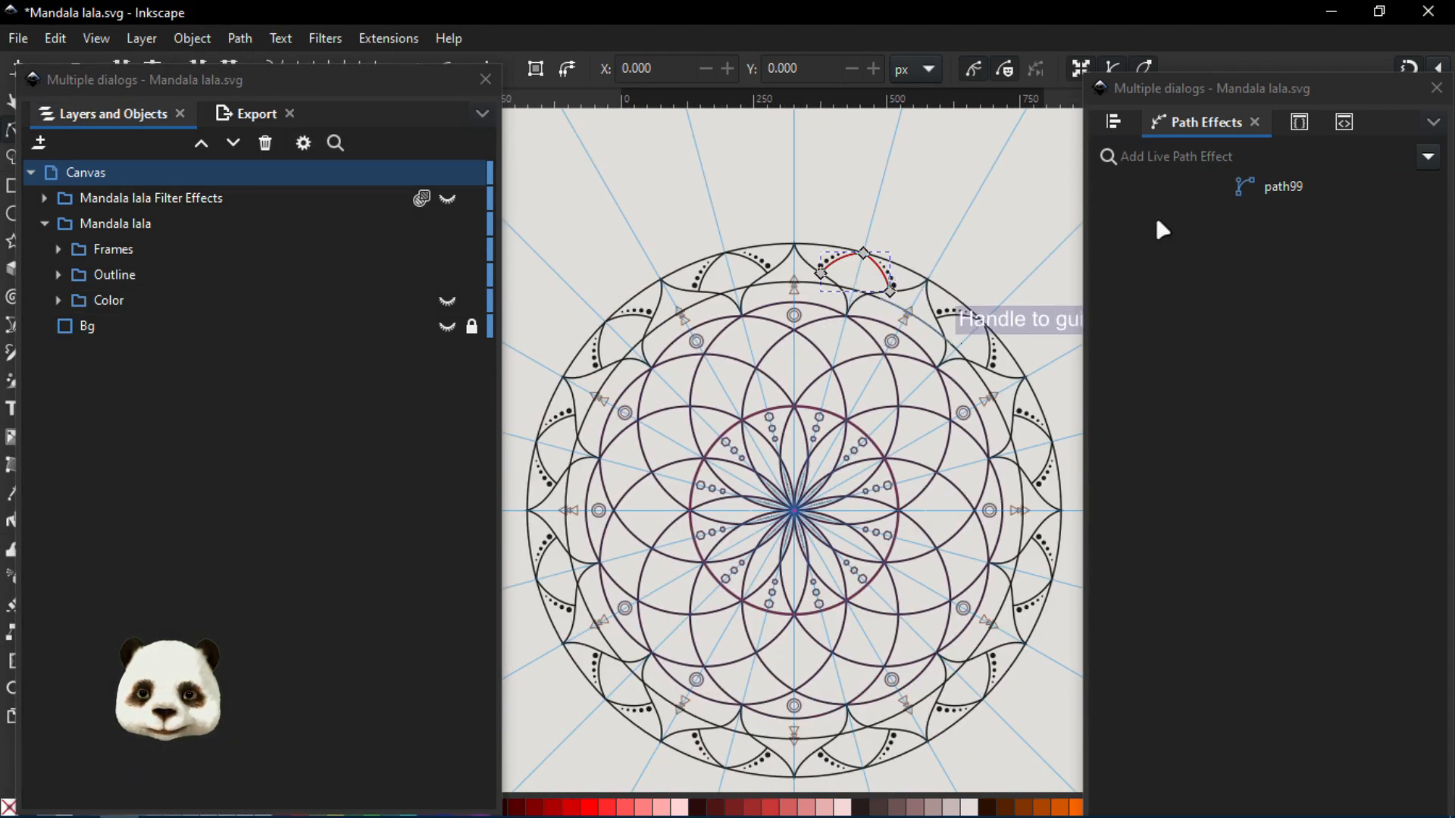
# - Clear the Path Effects and Layers and Objects dialogs off the canvas and bring the whole outlined mandala into view
pyautogui.moveTo(1222, 97); pyautogui.dragTo(1454, 91)
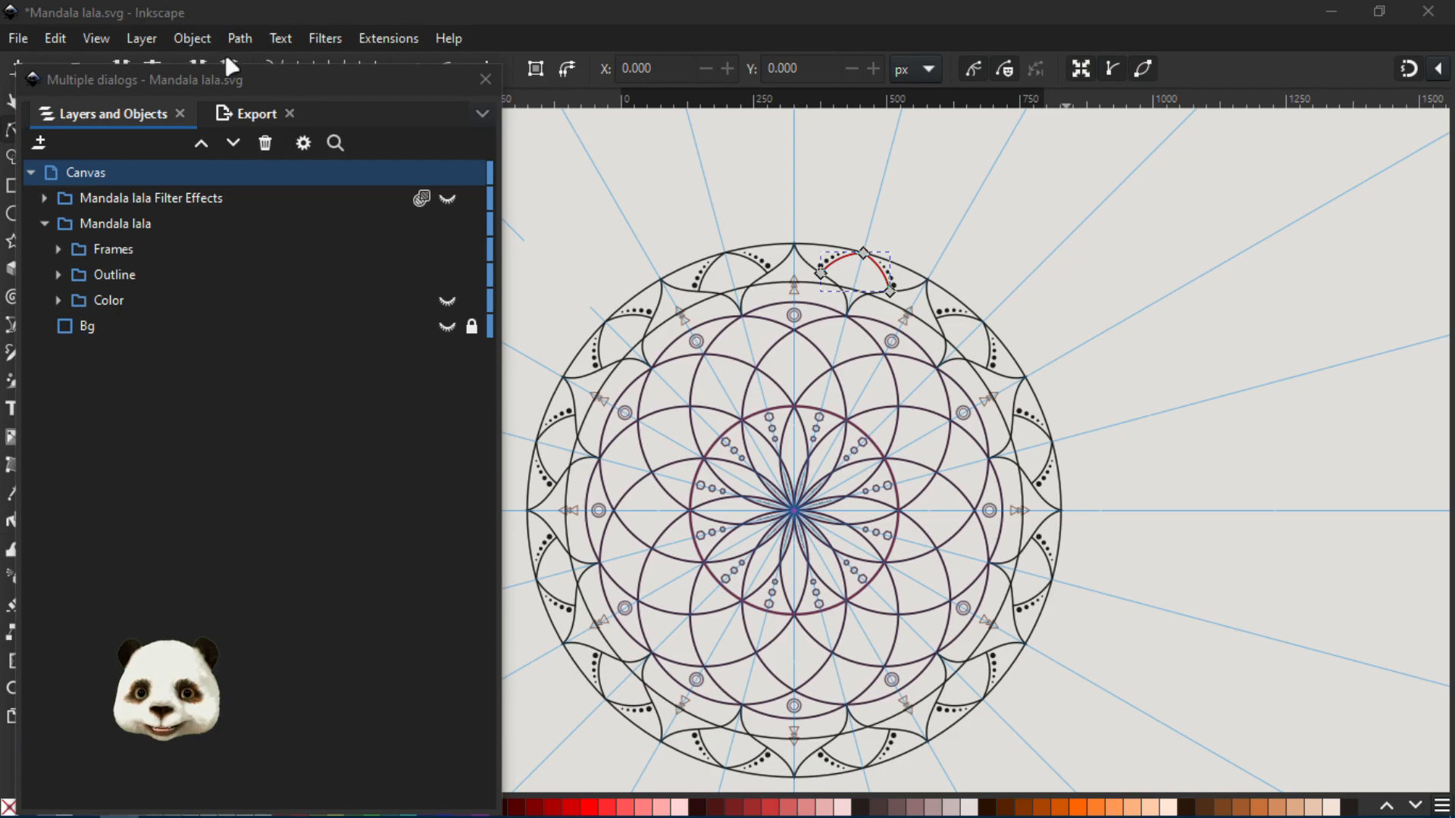
pyautogui.moveTo(224, 90); pyautogui.dragTo(1454, 99)
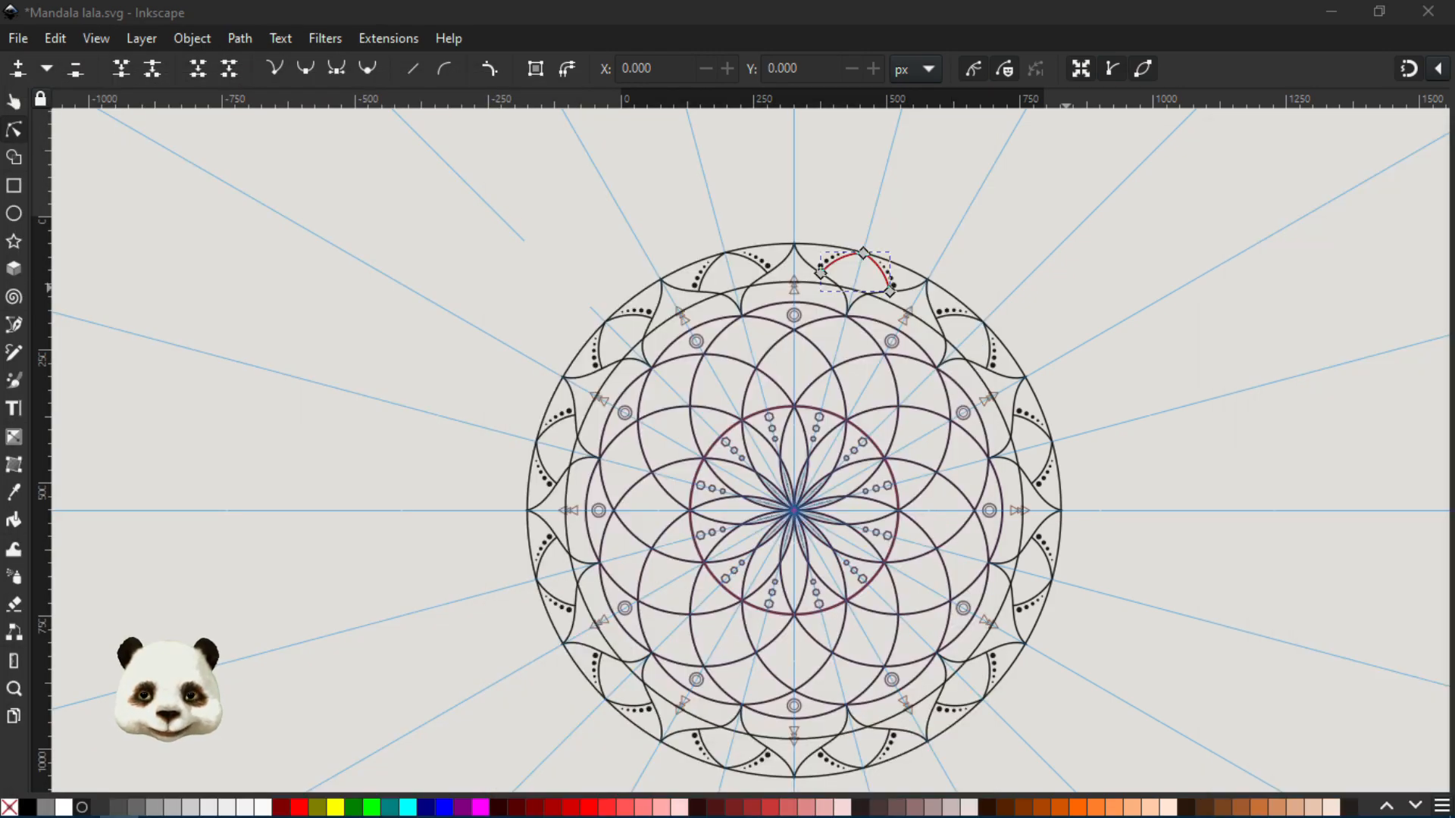
pyautogui.scroll(1, 1000, 649)
pyautogui.moveTo(1166, 553); pyautogui.dragTo(1171, 506)
pyautogui.scroll(-1, 1171, 506)
pyautogui.moveTo(1171, 410); pyautogui.dragTo(701, 411)
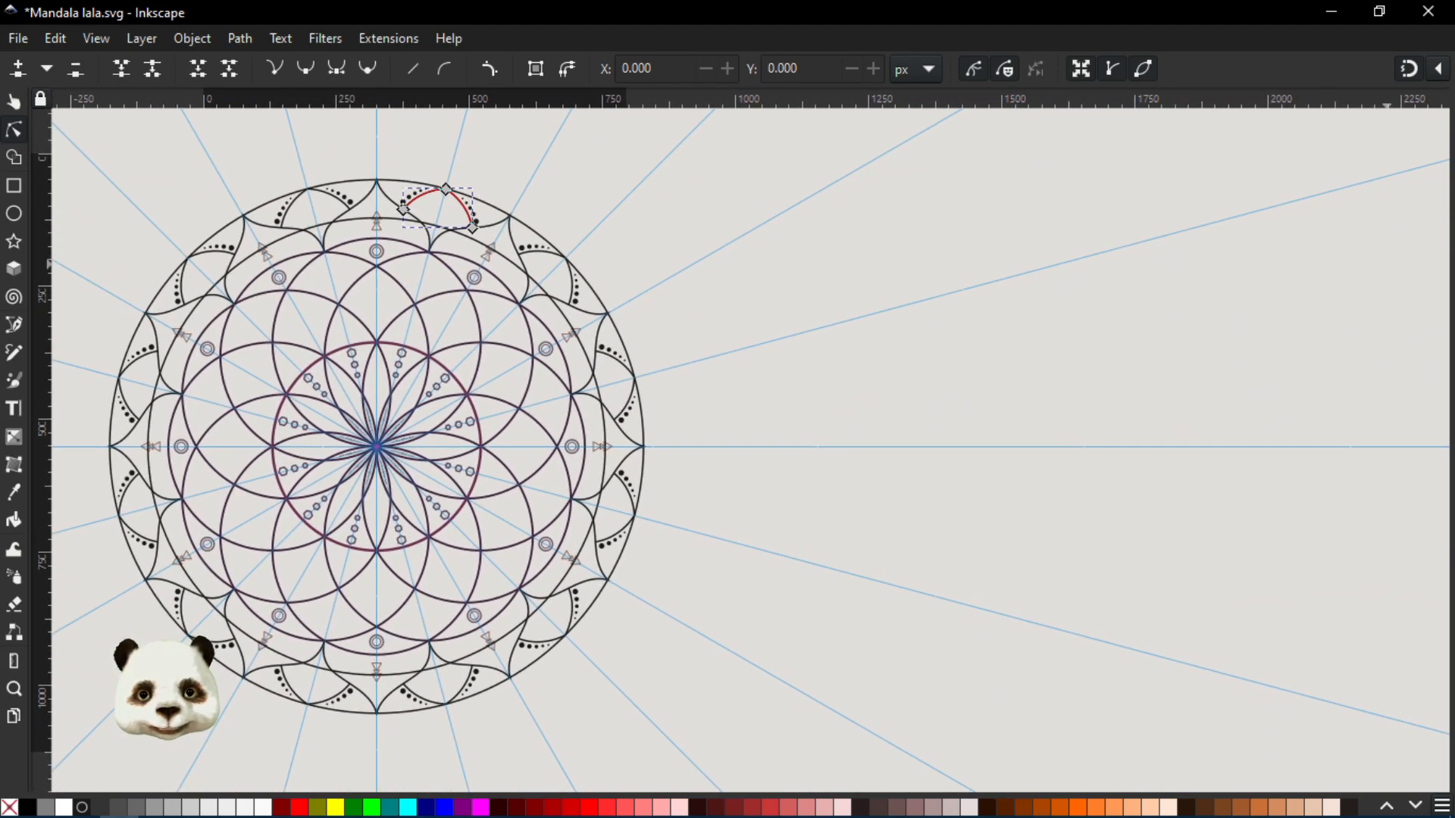
# - Reopen the Layers and Objects dialog beside the mandala and expand the Outline group to list only its Clones and Main Circle subgroups
pyautogui.hotkey('ctrl', 'shift', 'l')
pyautogui.moveTo(971, 148); pyautogui.dragTo(1111, 96)
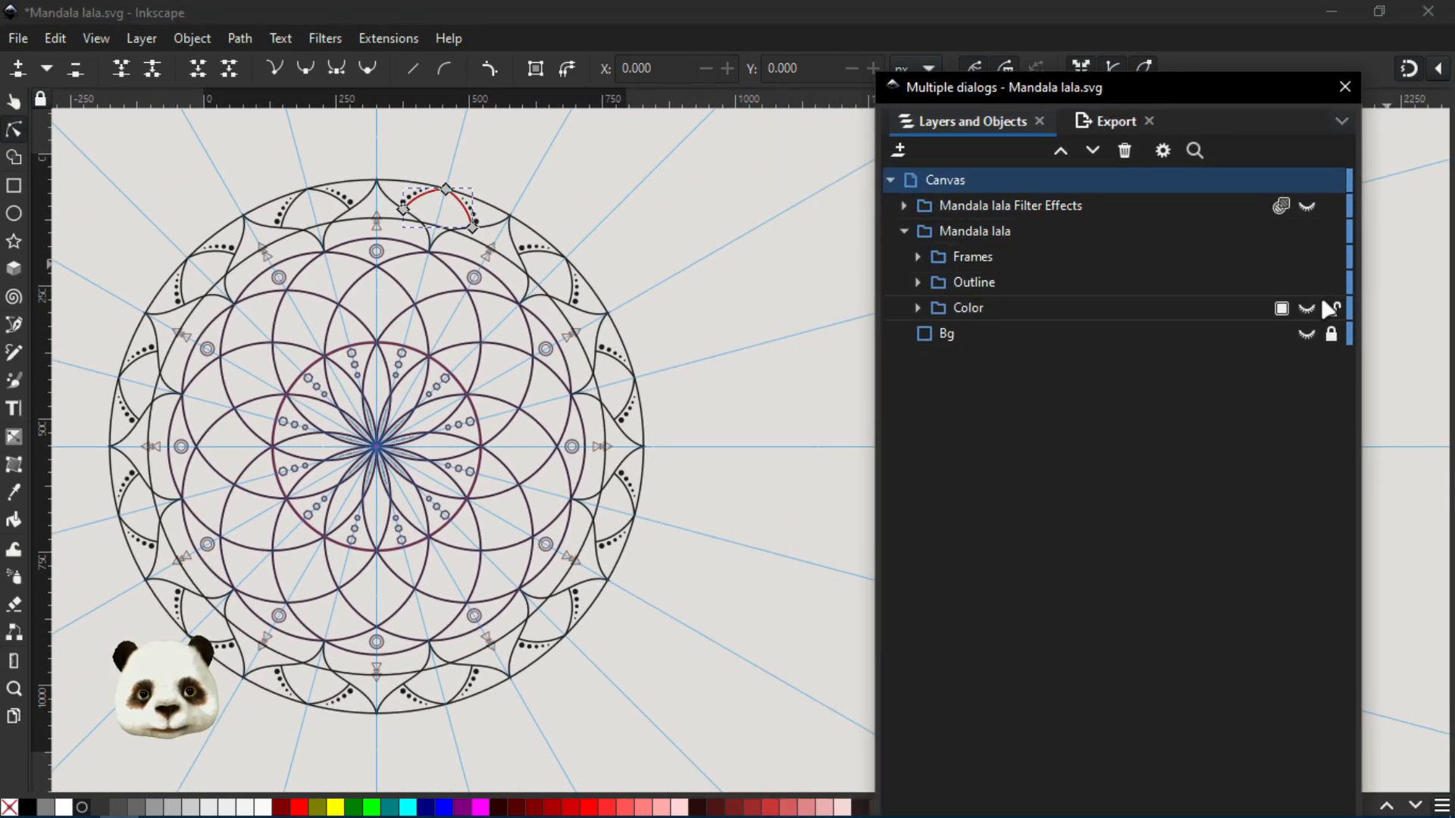
pyautogui.click(917, 307)
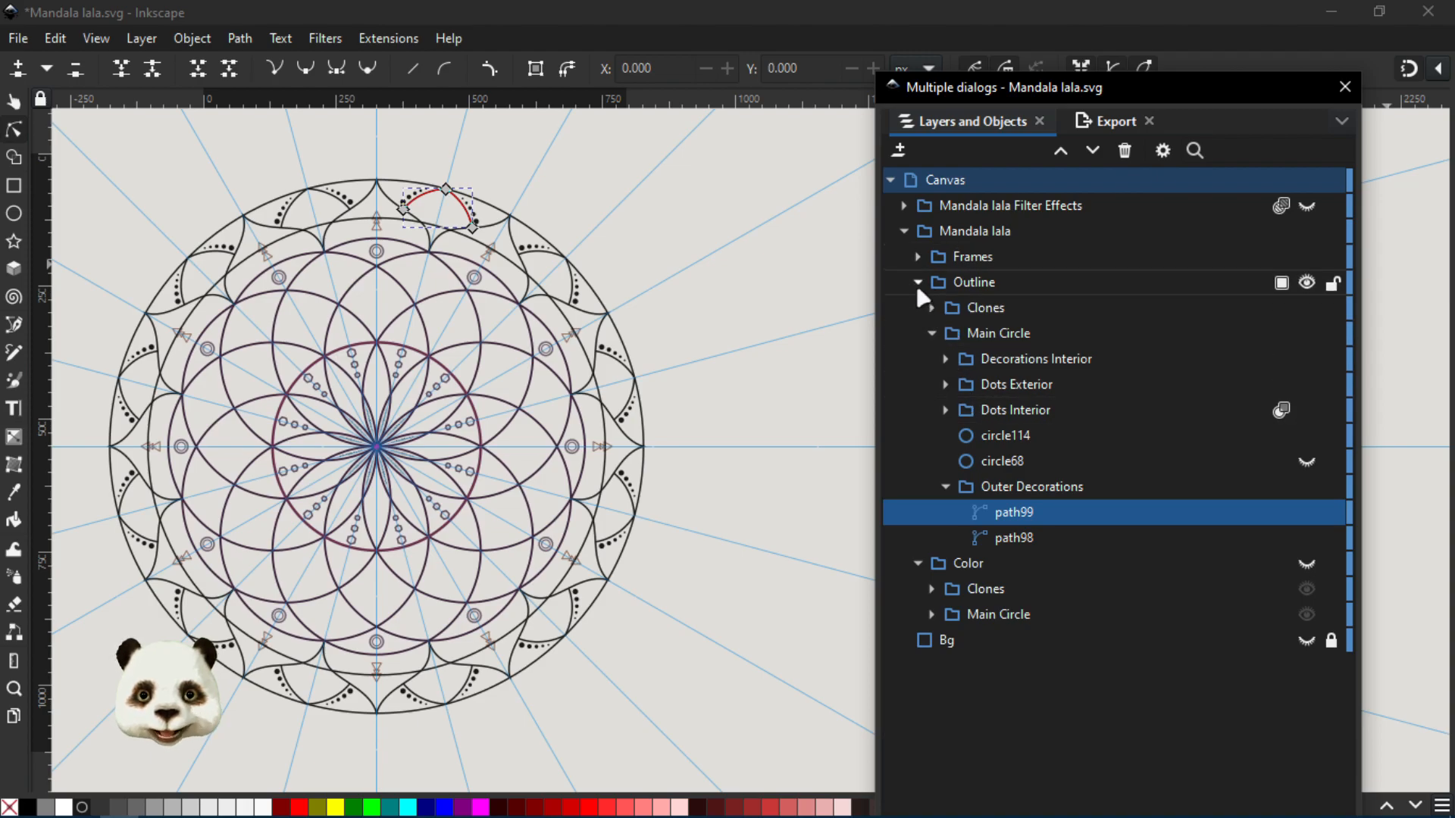
pyautogui.click(915, 284)
pyautogui.click(915, 300)
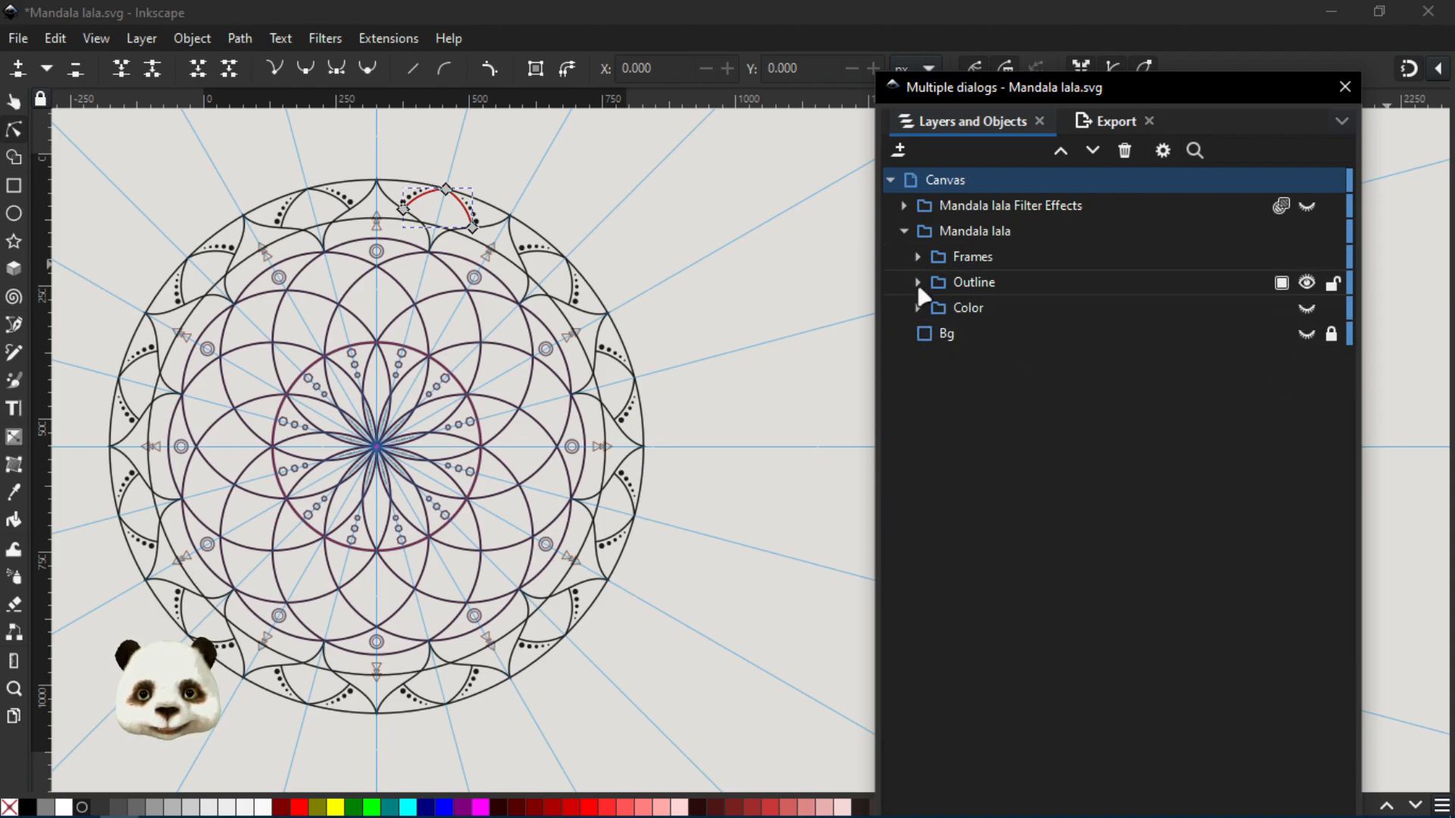
pyautogui.click(918, 283)
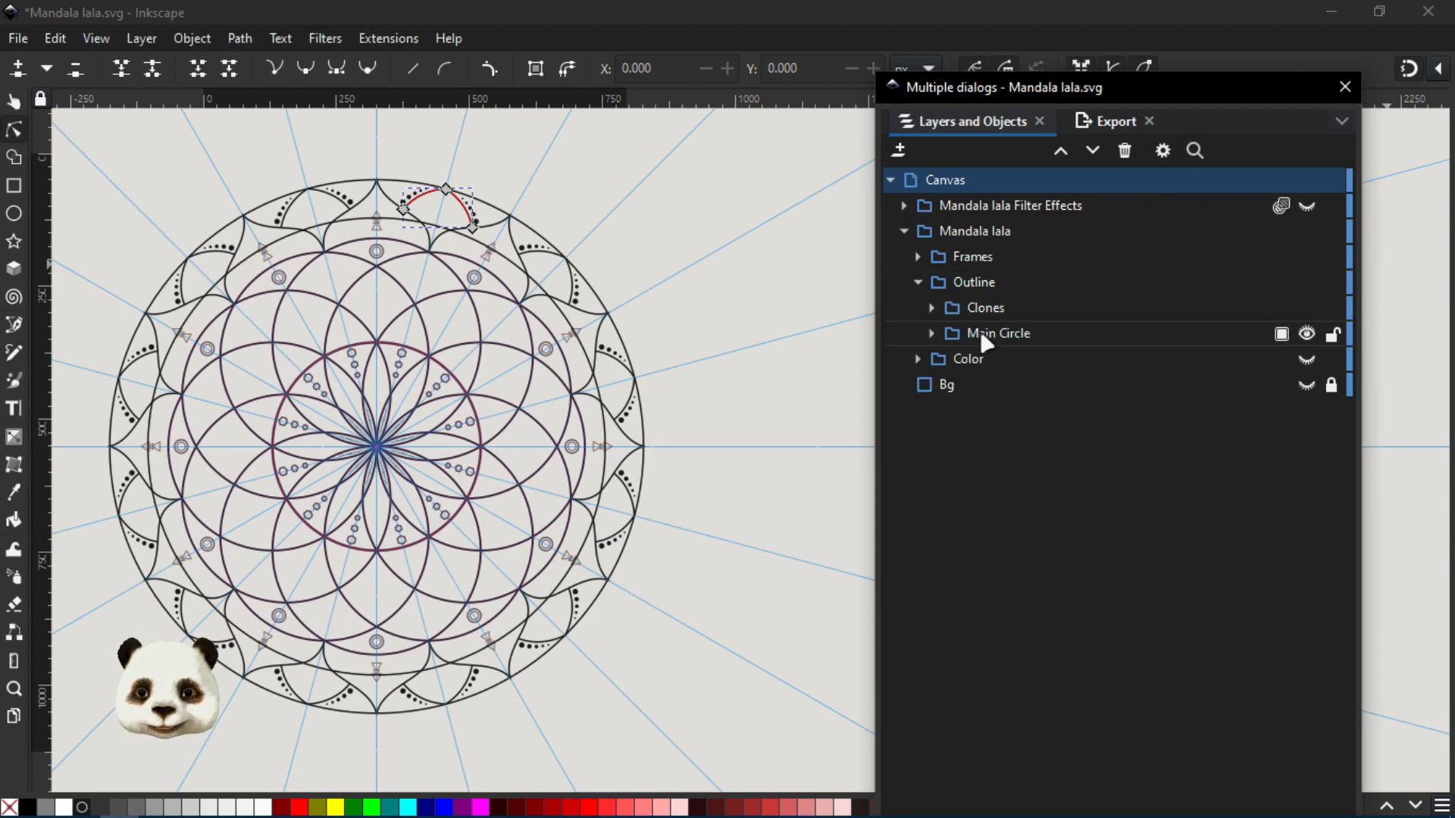
# - Select the Clones group inside Outline and hide it
pyautogui.click(981, 334)
pyautogui.click(982, 307)
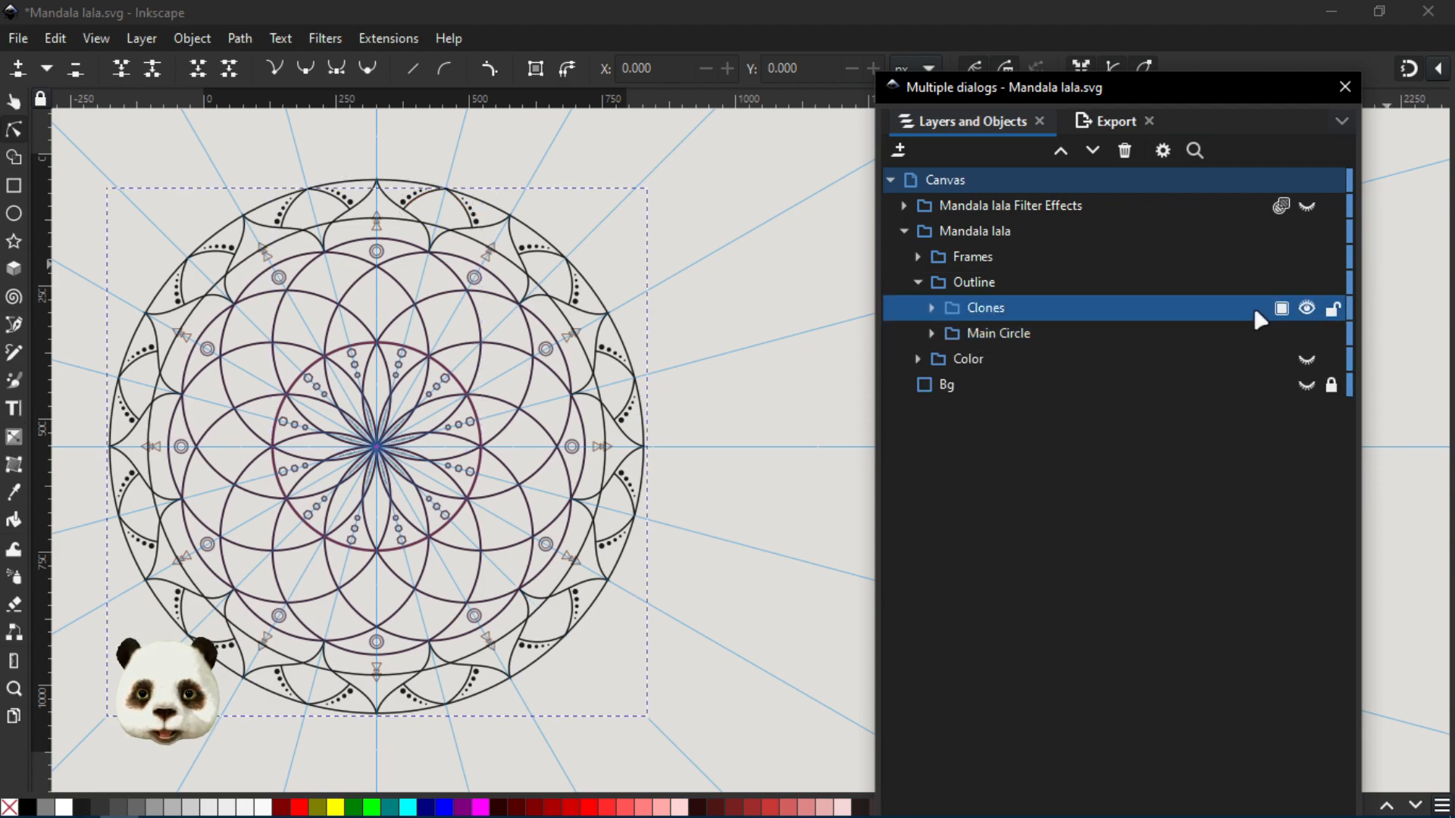
pyautogui.click(1307, 309)
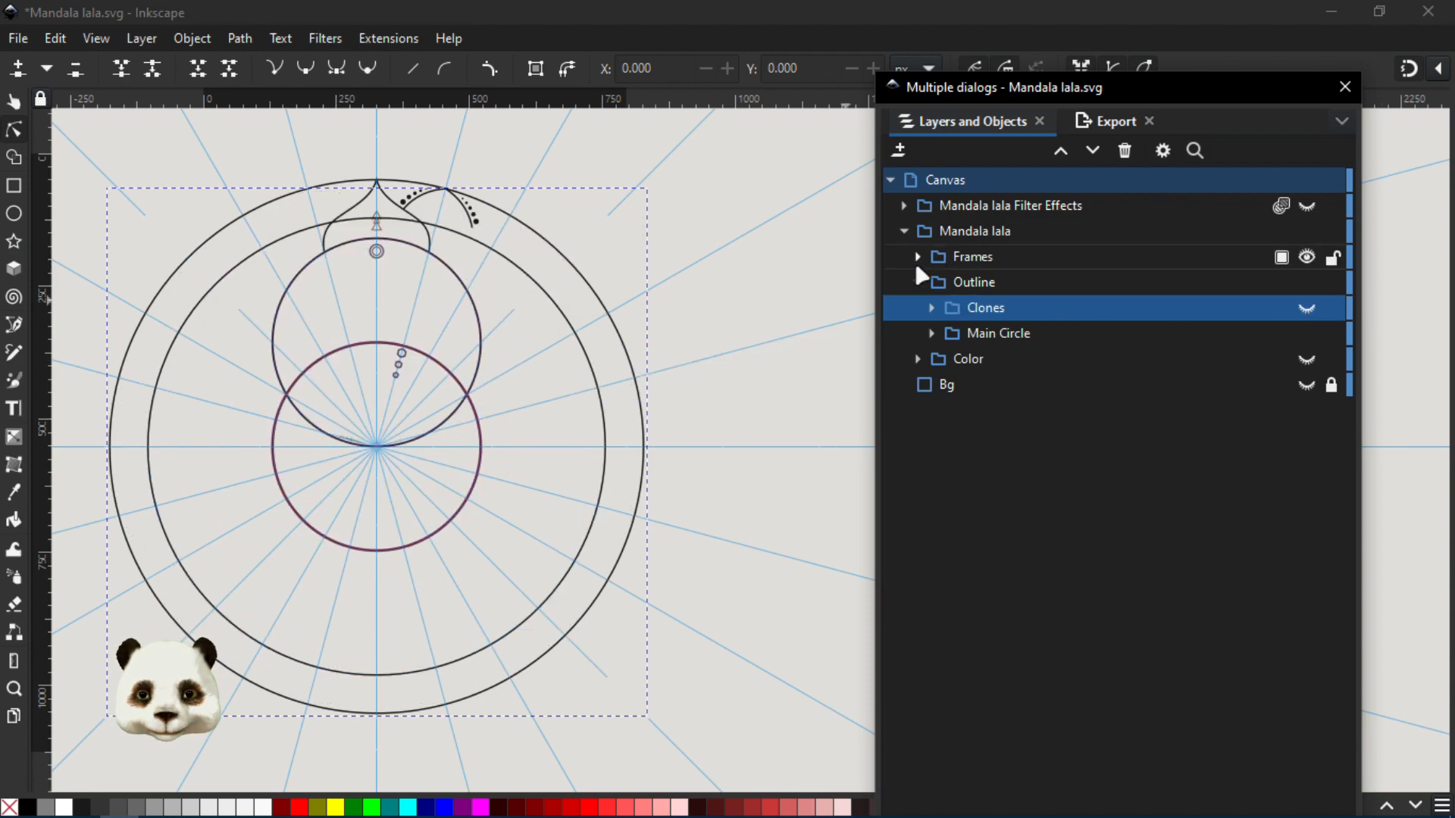
# - Hide both Outer Circle objects in the Frames group and collapse the group again
pyautogui.click(918, 258)
pyautogui.click(1307, 283)
pyautogui.click(1307, 309)
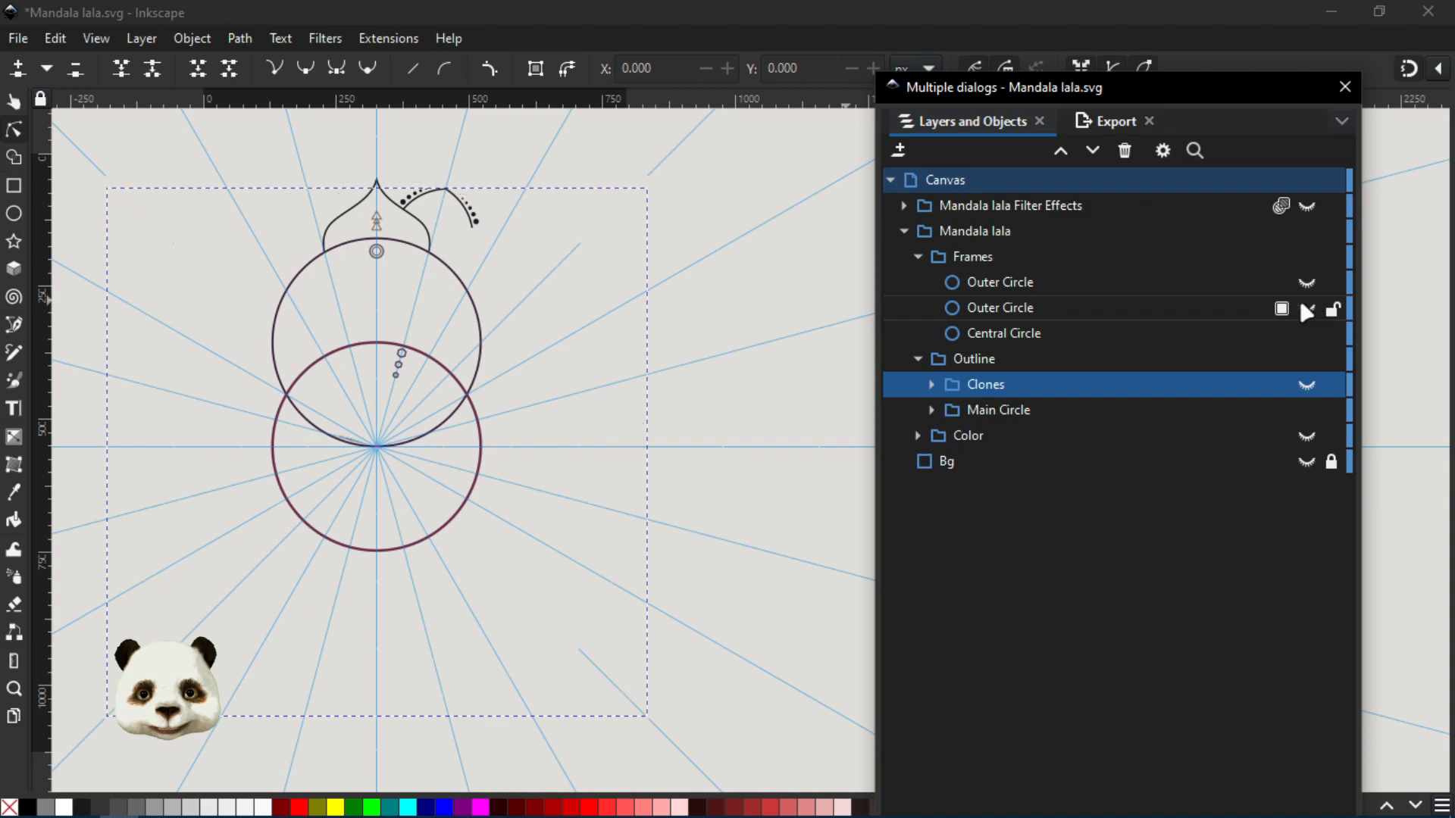
pyautogui.click(918, 258)
# - Examine the remaining base elements up close: the two overlapping circles, the interior dots, the petal and the leaf outline
pyautogui.scroll(1, 496, 334)
pyautogui.moveTo(523, 341); pyautogui.dragTo(607, 406)
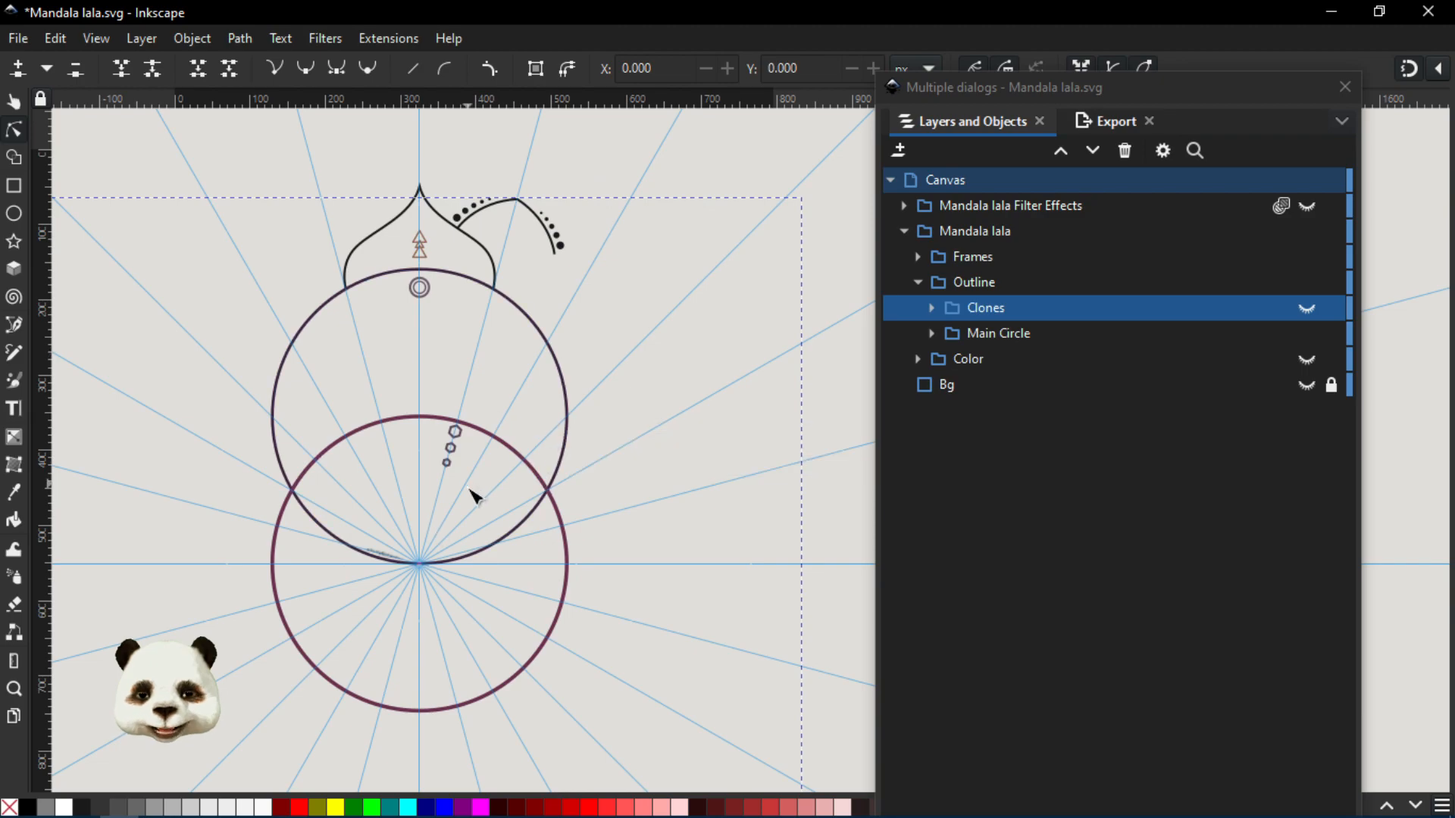
pyautogui.scroll(2, 371, 603)
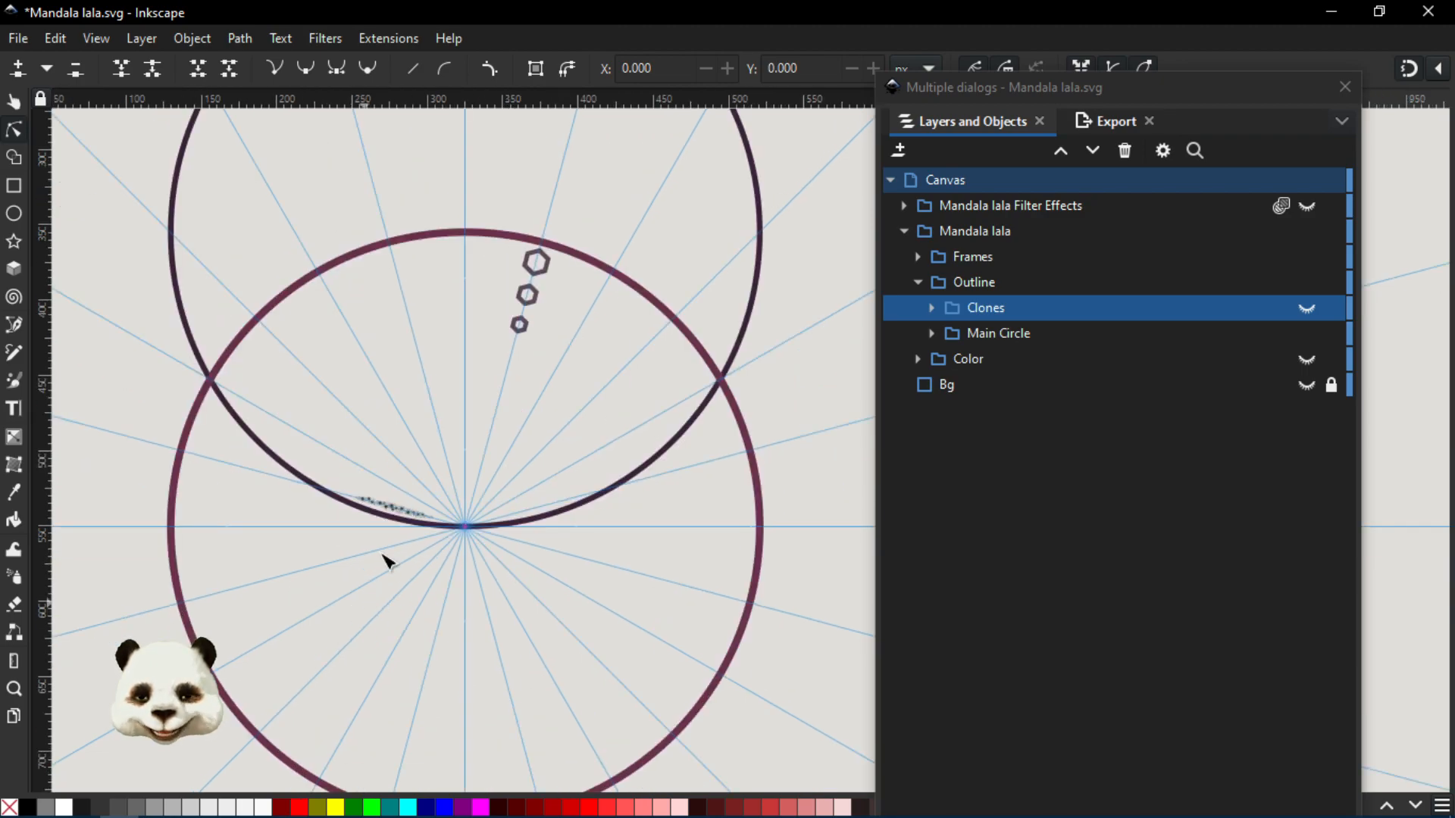
pyautogui.scroll(2, 385, 516)
pyautogui.scroll(-1, 432, 522)
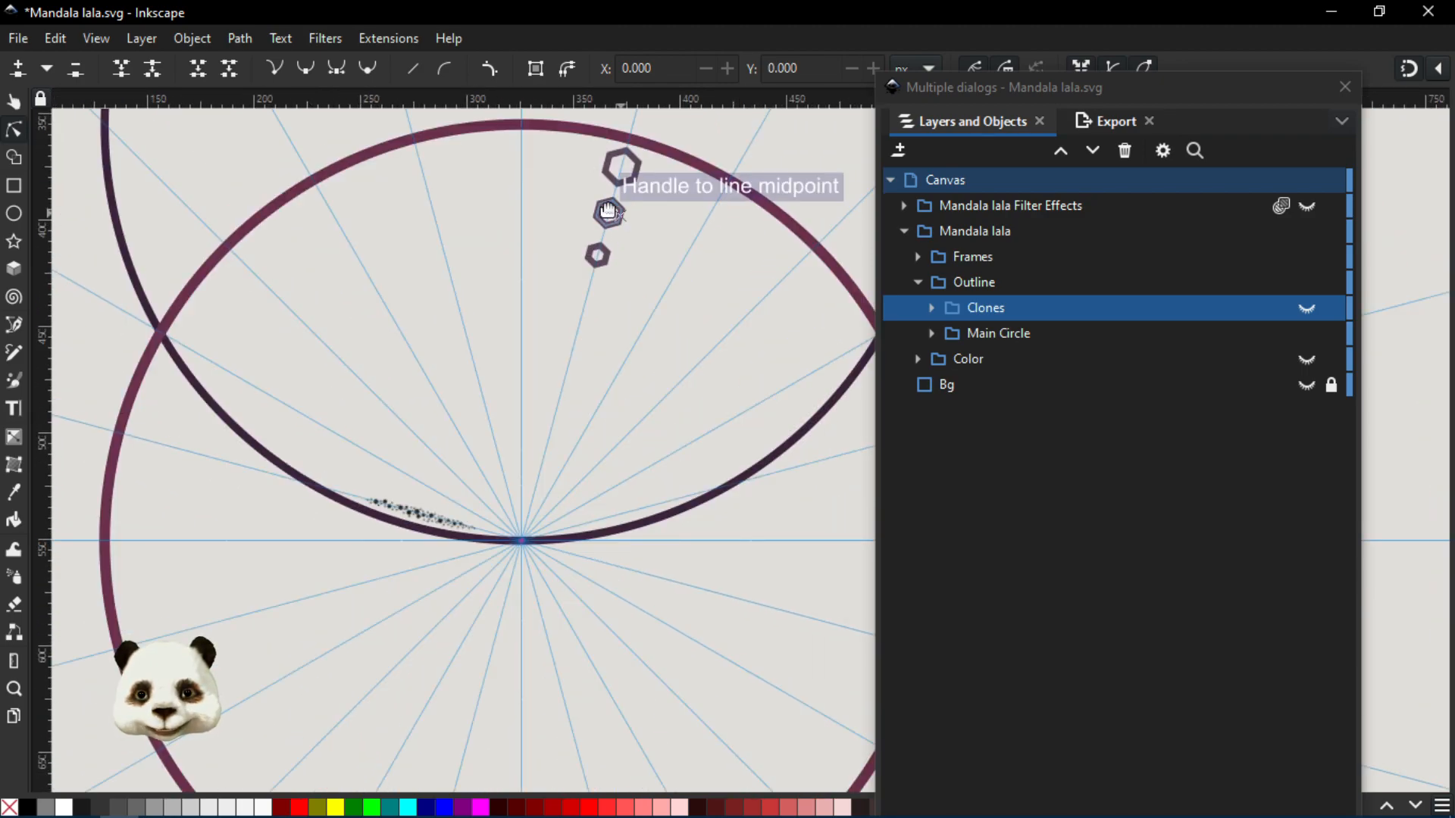
pyautogui.scroll(-3, 601, 269)
pyautogui.moveTo(674, 182); pyautogui.dragTo(673, 343)
pyautogui.scroll(1, 614, 241)
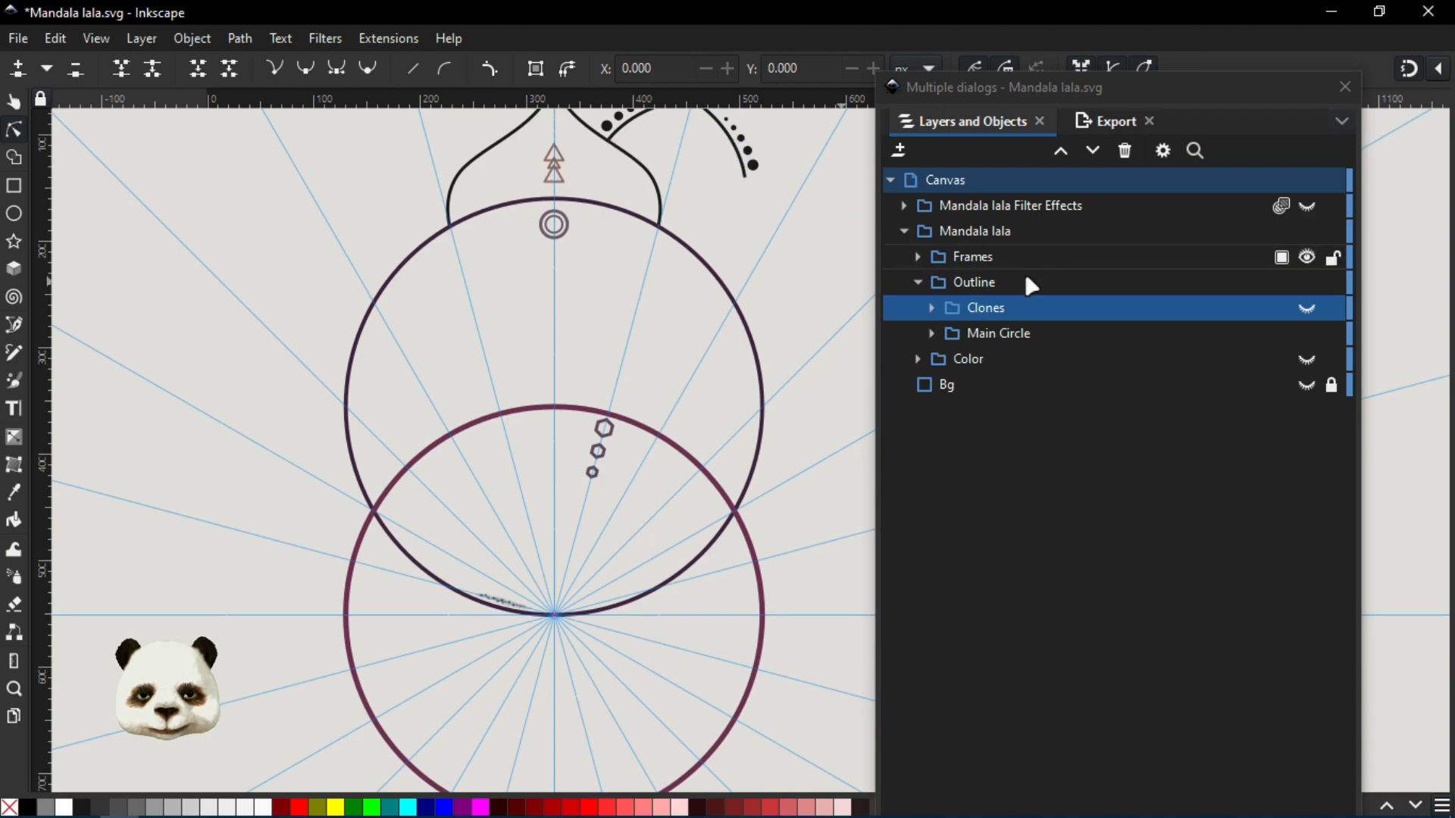
pyautogui.scroll(-1, 699, 336)
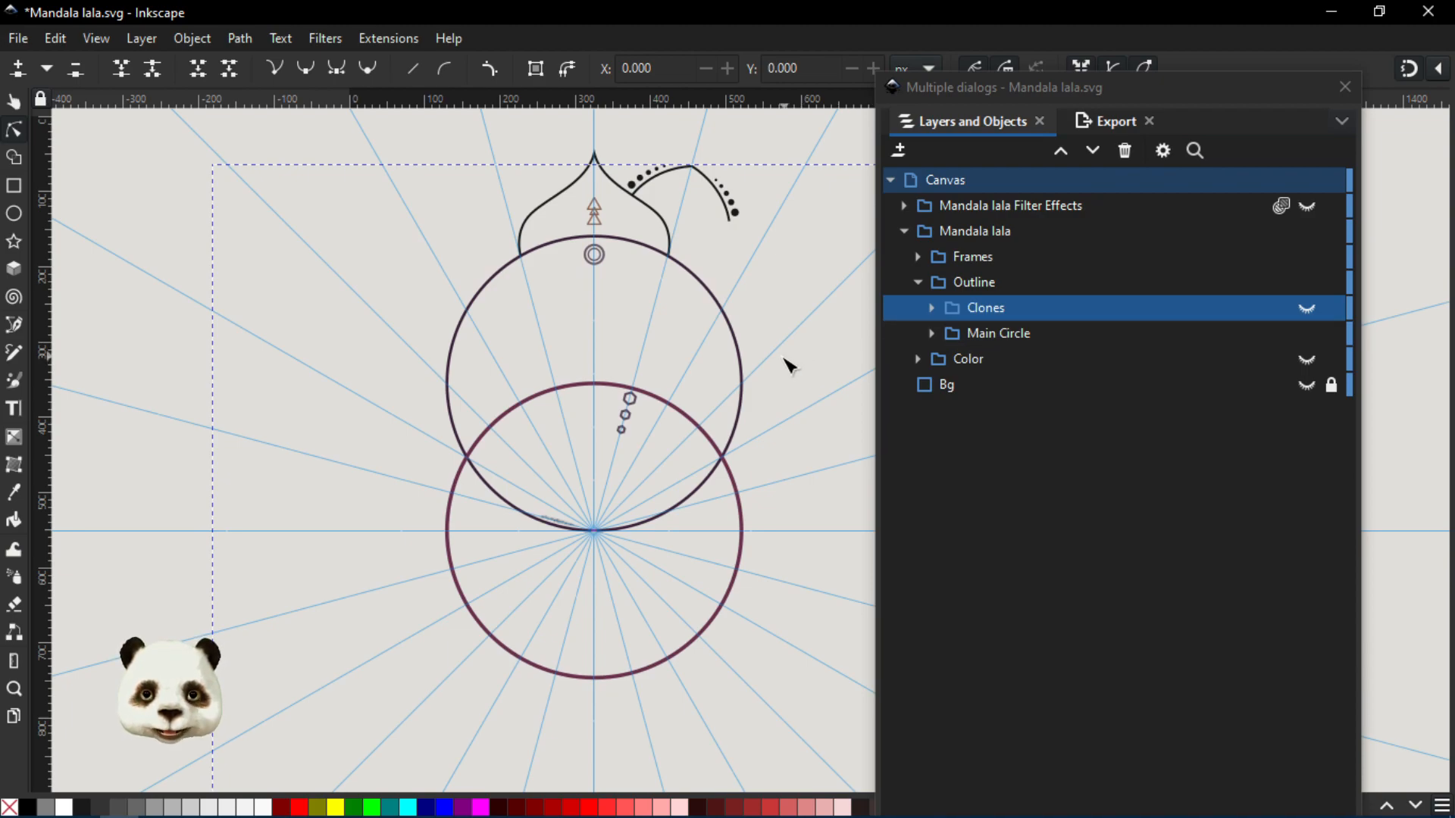
pyautogui.moveTo(659, 366); pyautogui.dragTo(506, 372)
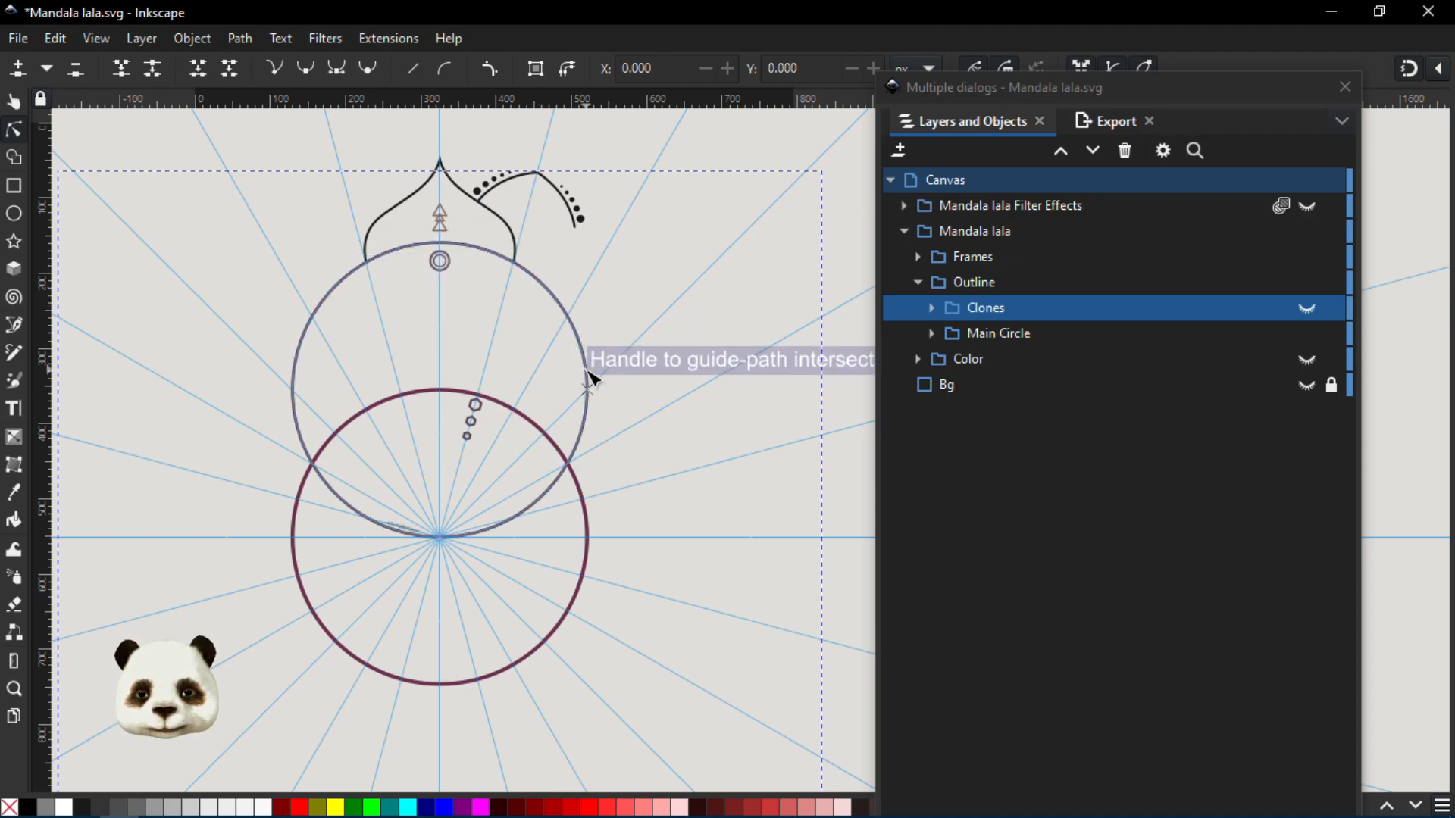
# - Expand the Clones and Main Circle groups and inspect clone use69, the Main Circle group and circle68
pyautogui.click(931, 309)
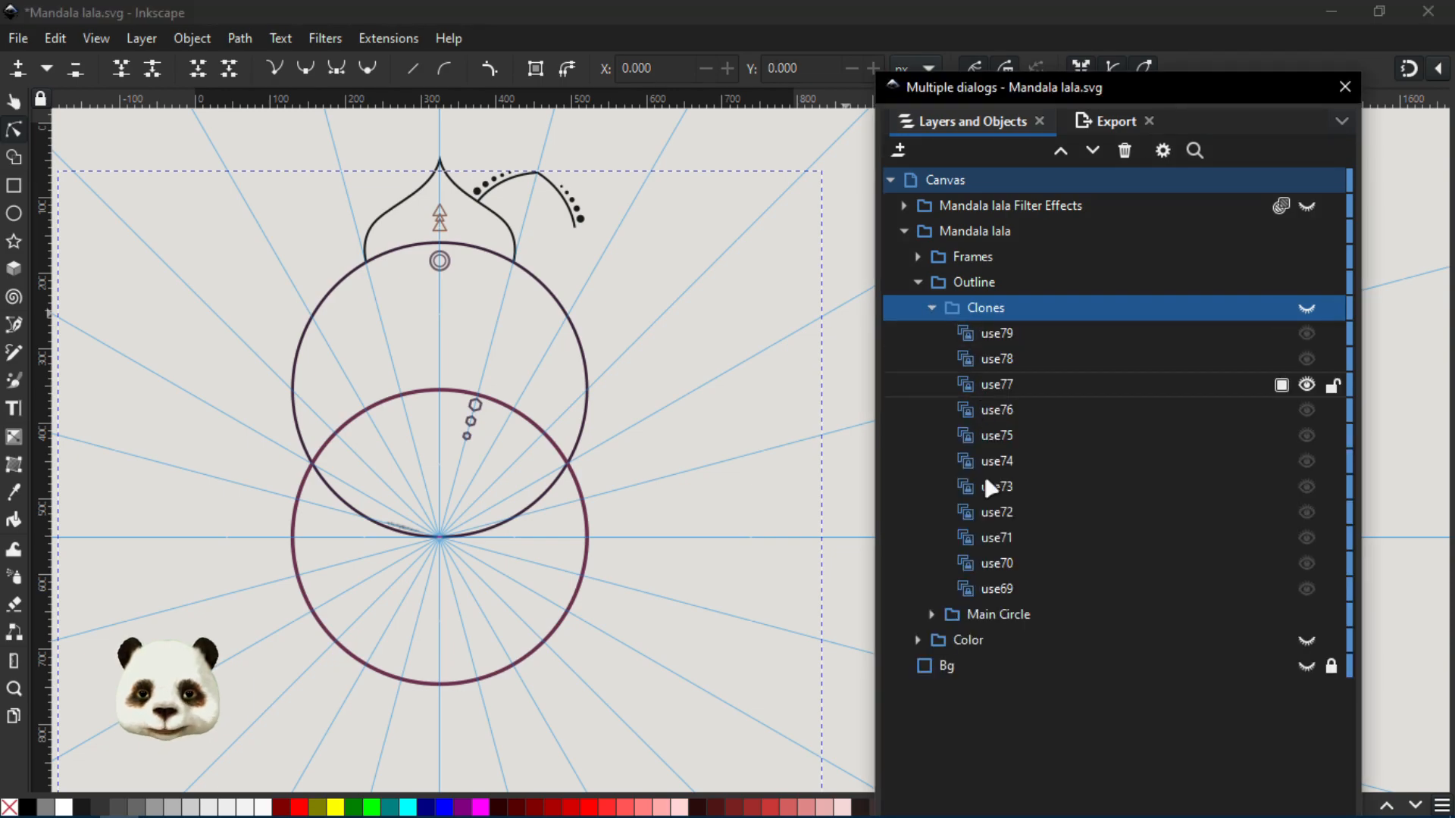
pyautogui.click(1000, 591)
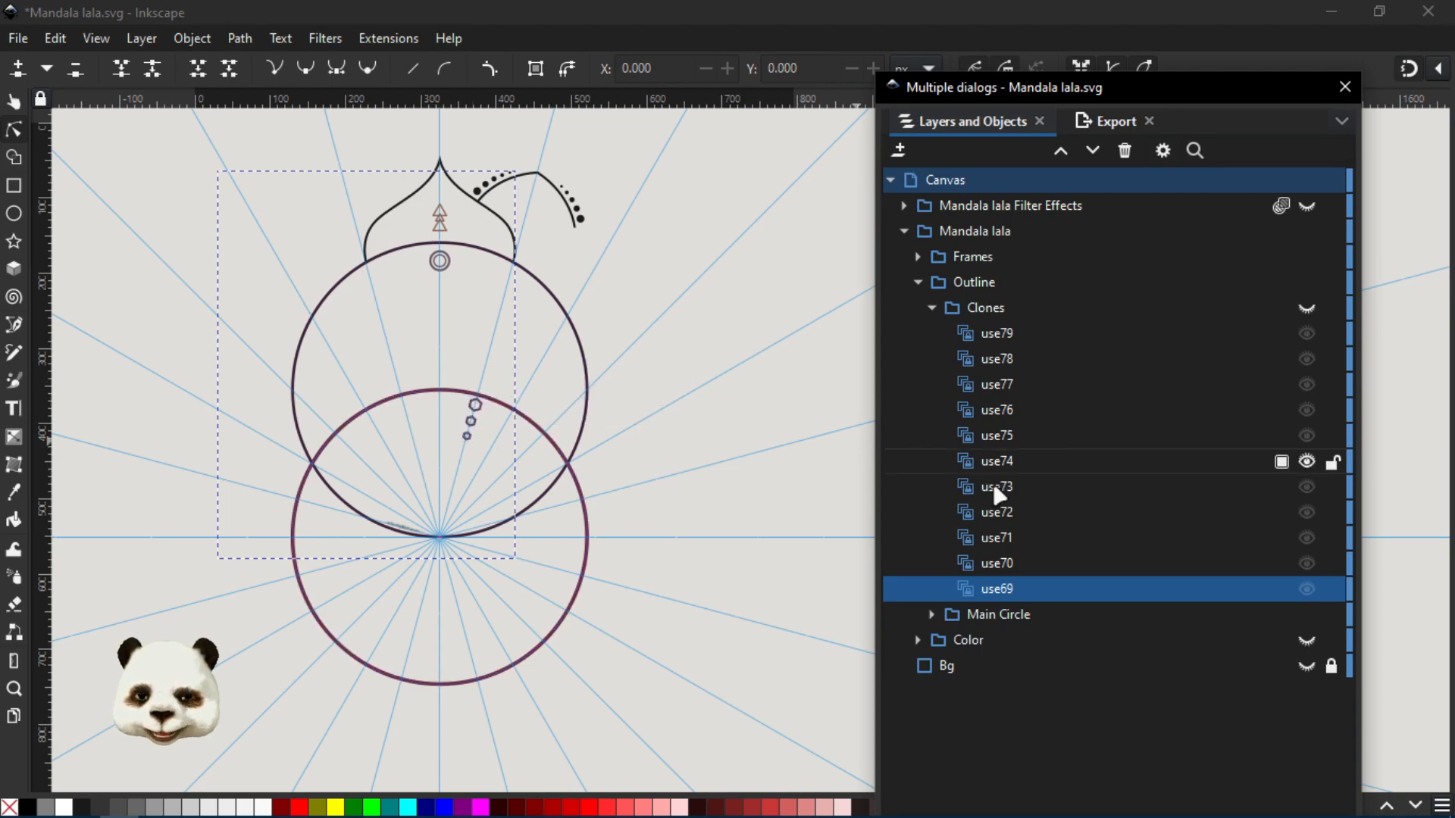
pyautogui.click(983, 615)
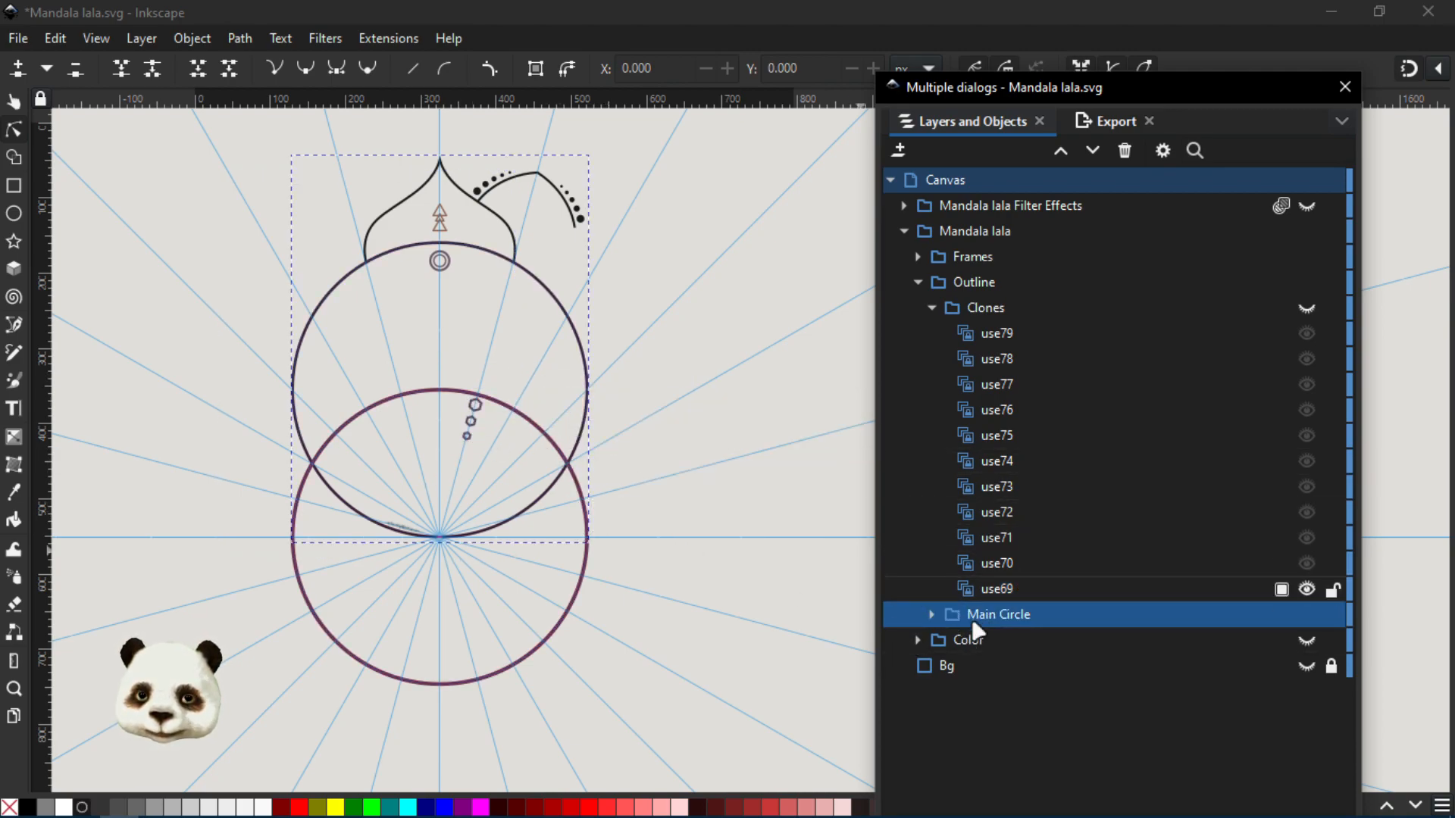
pyautogui.click(933, 615)
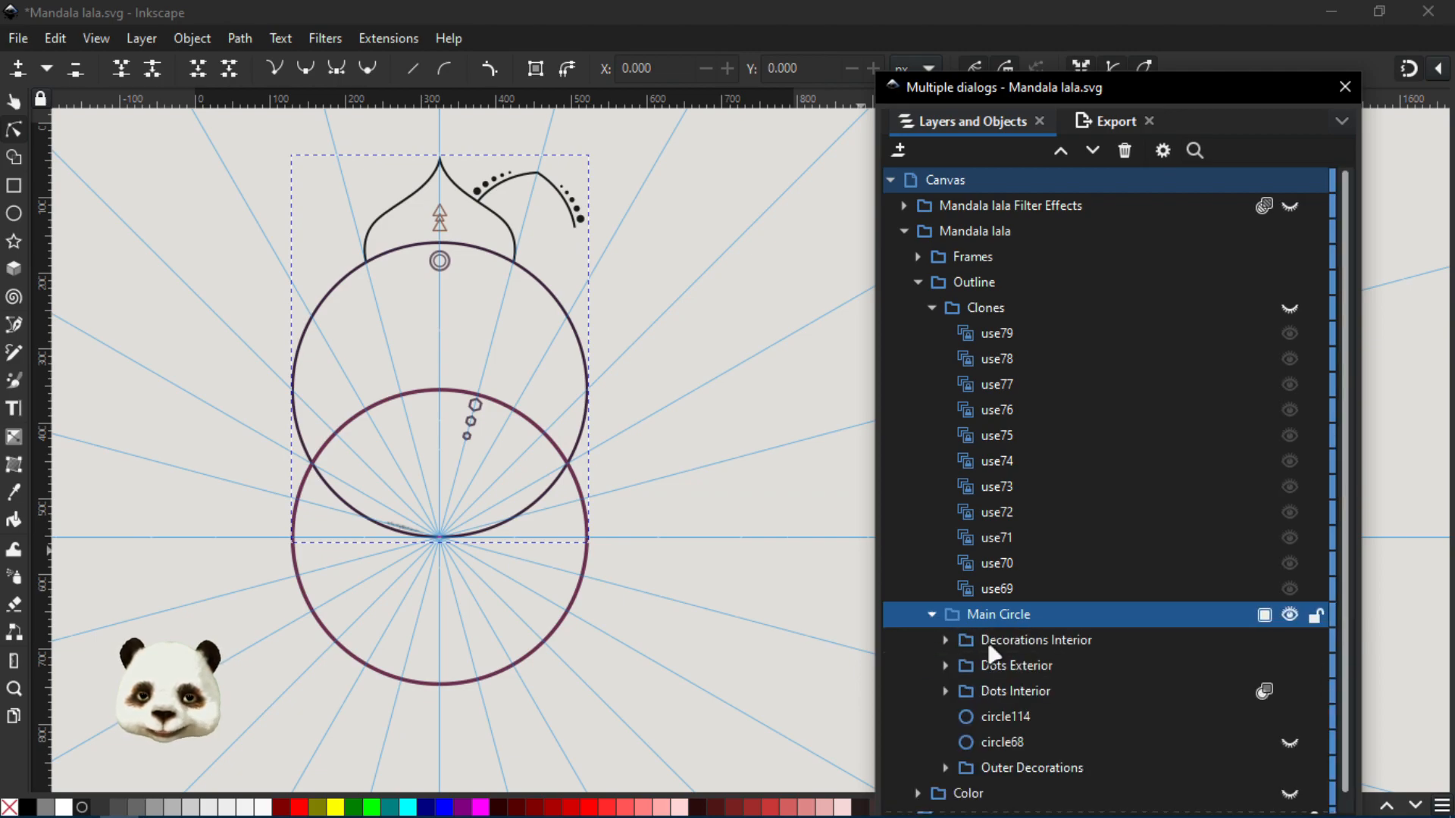
pyautogui.click(1004, 735)
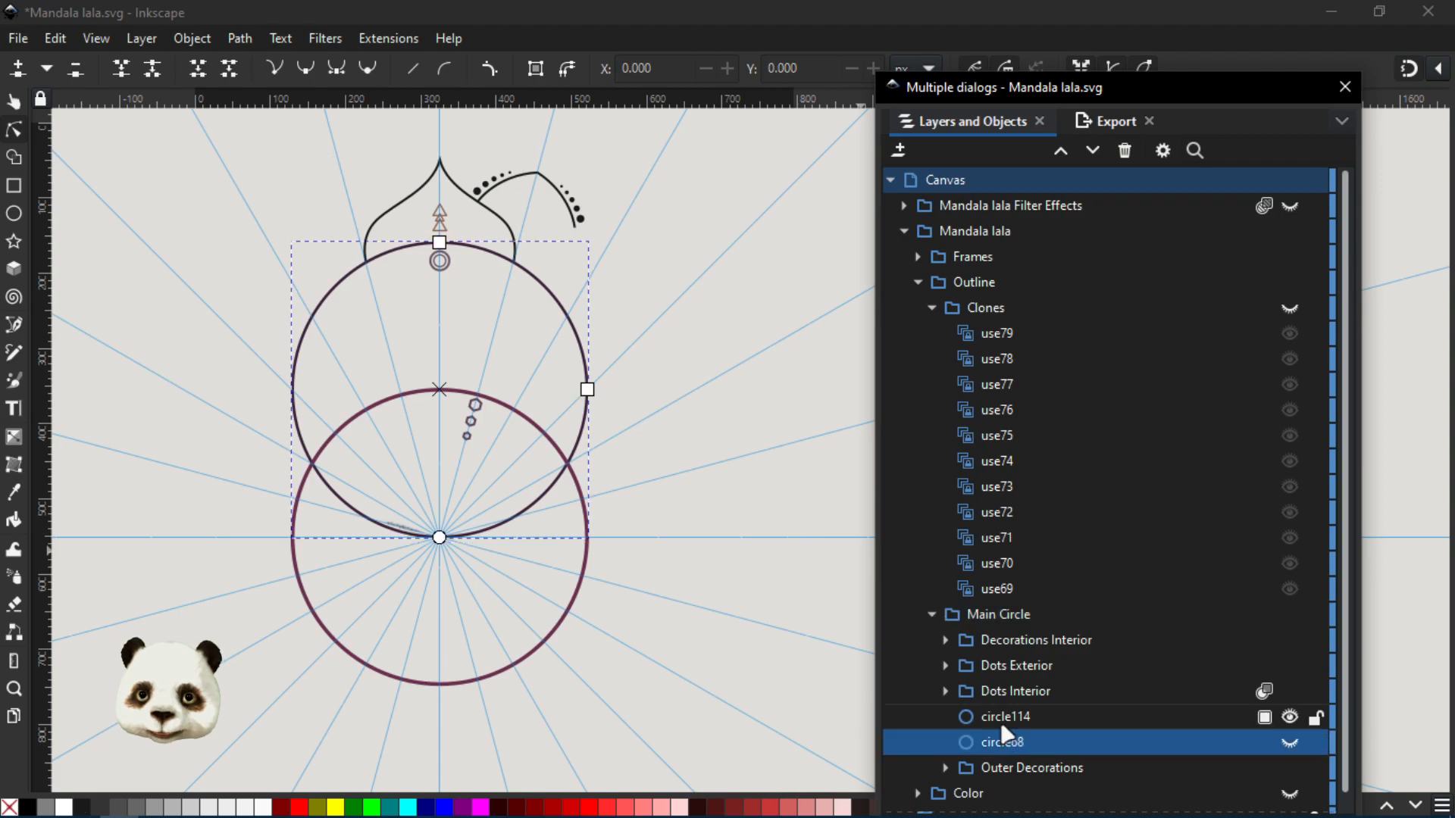
# - Enter the nested Outline and Main Circle groups with the Selector tool and select circle114, the upper circle
pyautogui.press('s')
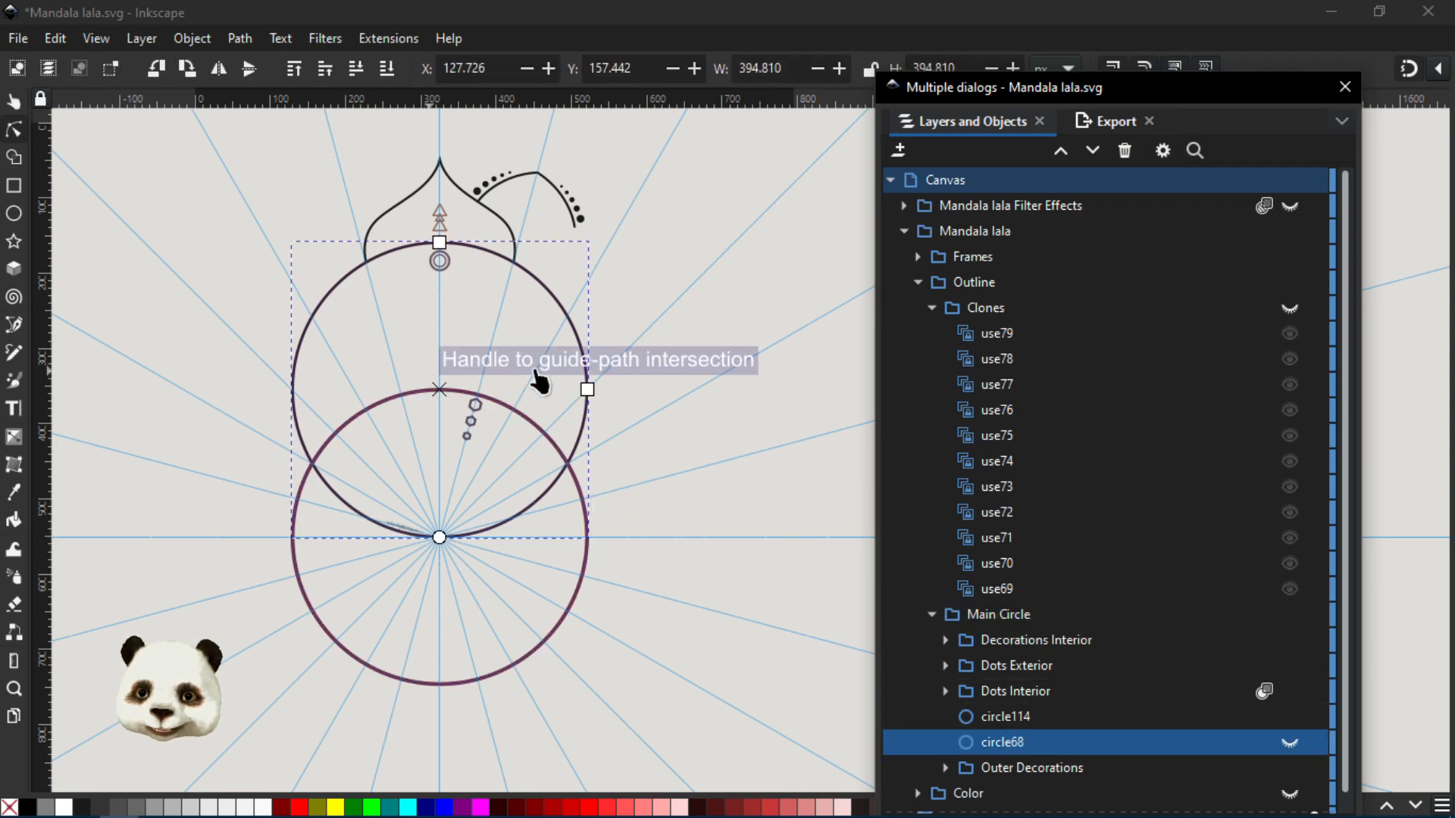
pyautogui.scroll(1, 470, 520)
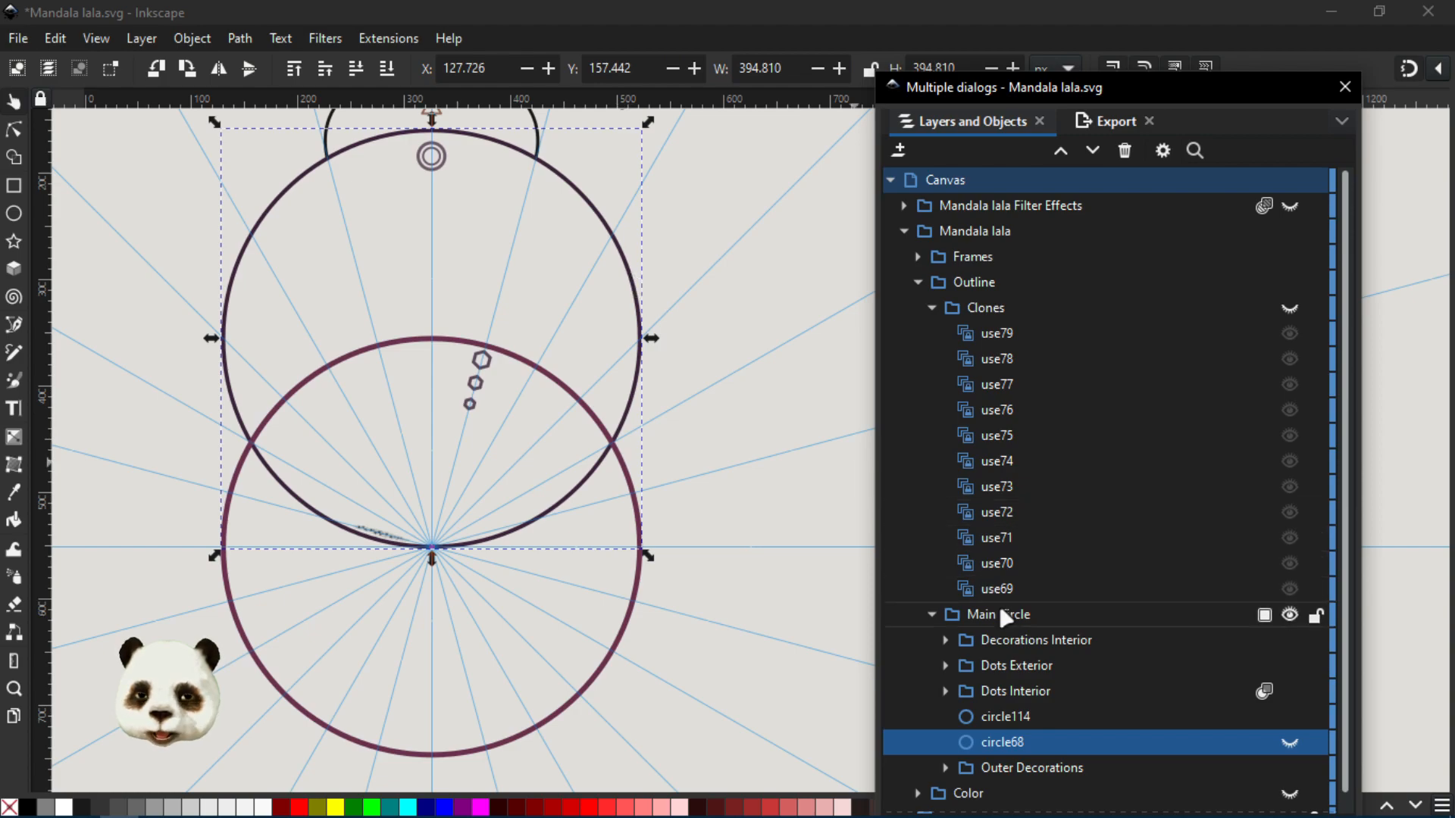
pyautogui.click(633, 275)
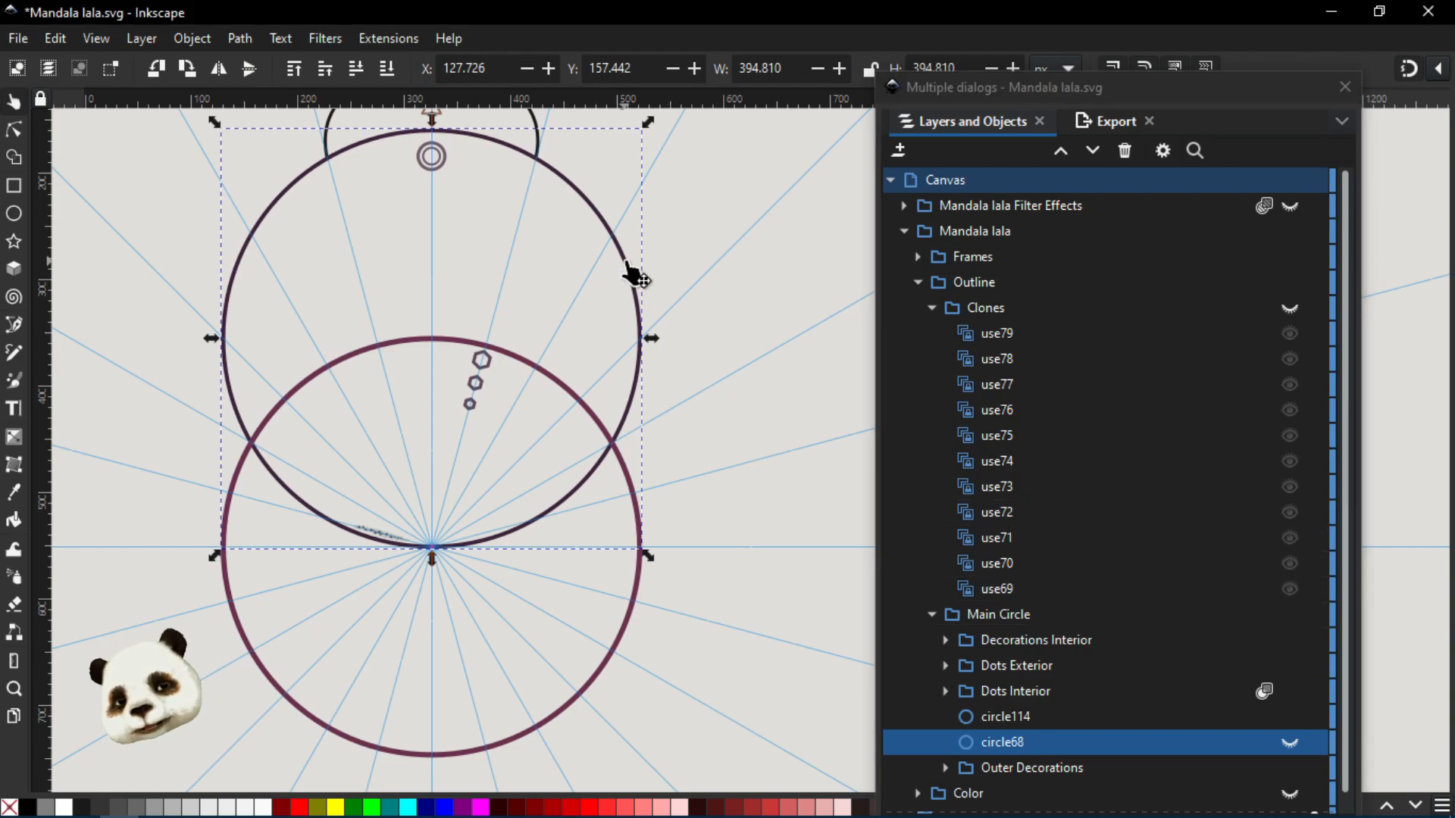
pyautogui.doubleClick(633, 275)
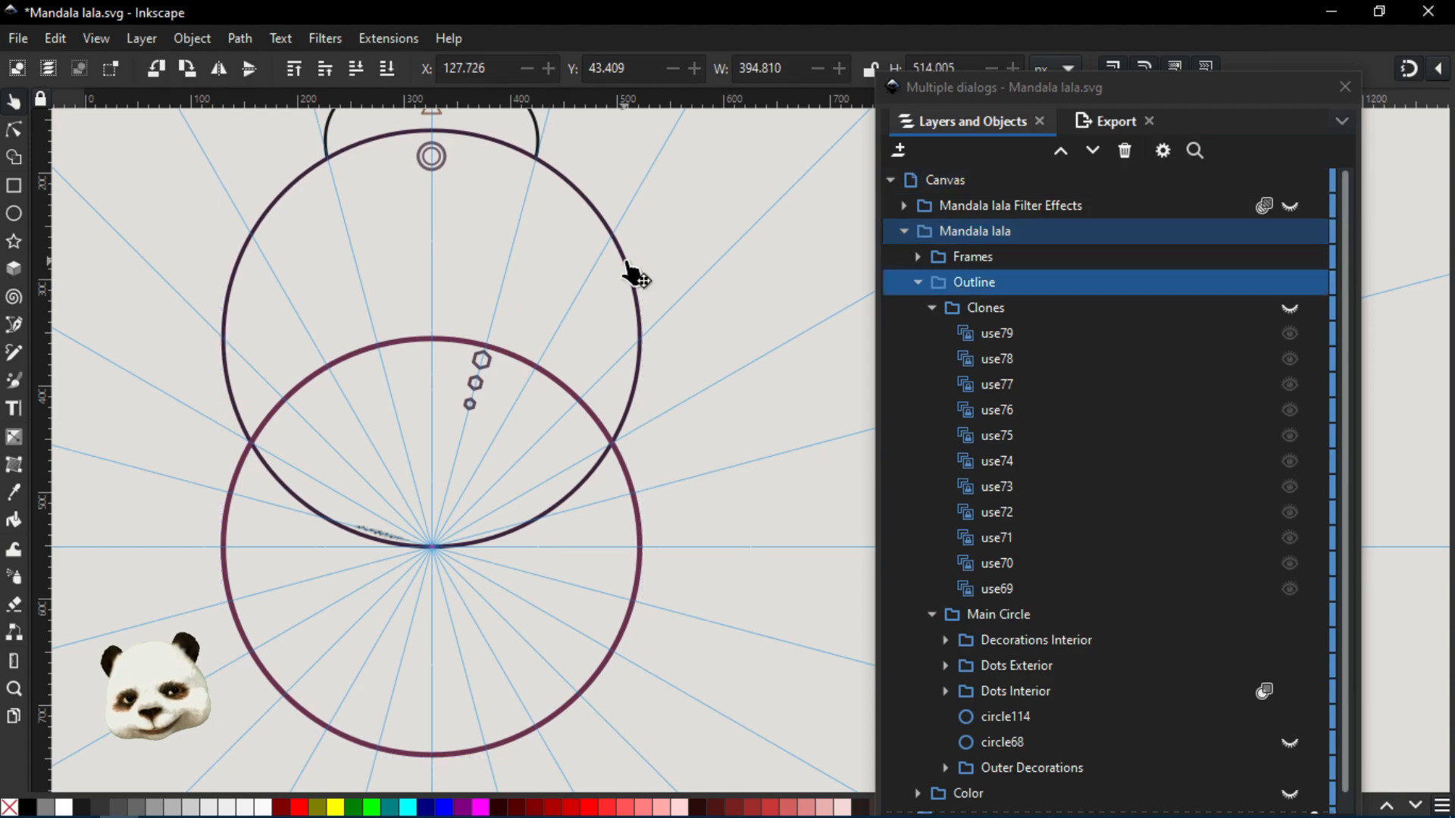
pyautogui.doubleClick(633, 274)
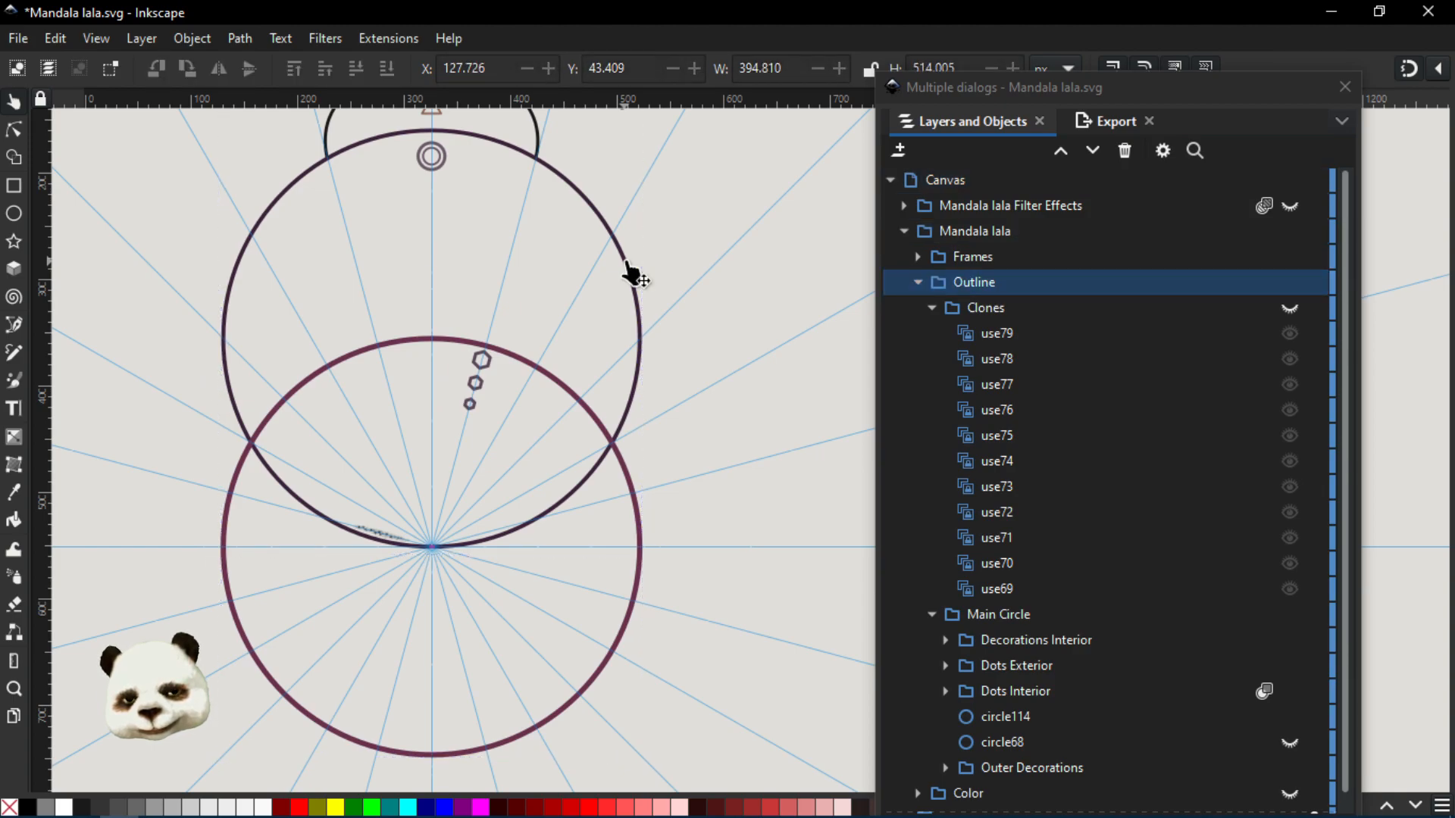
pyautogui.doubleClick(633, 274)
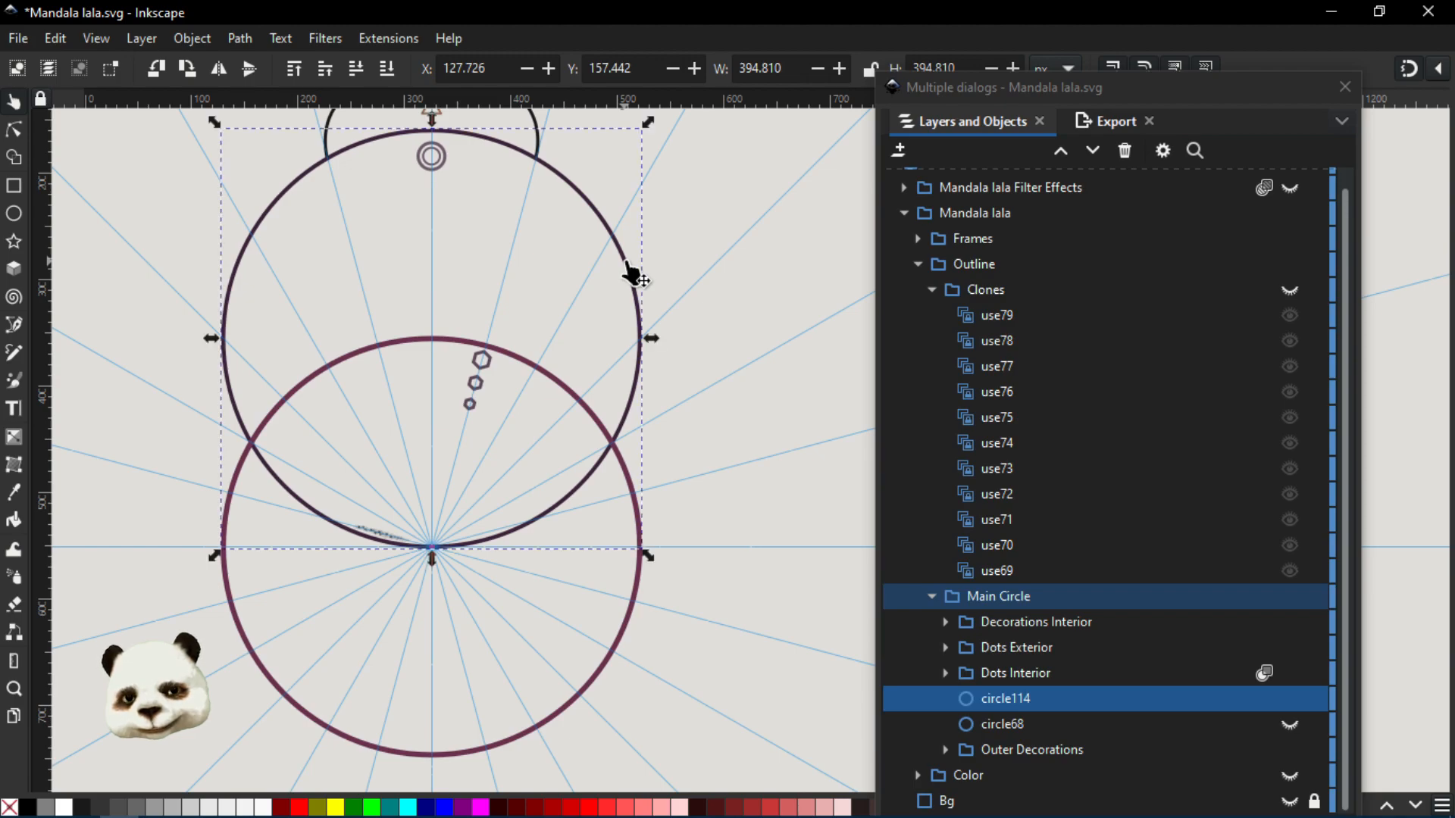
# - Move the rotation centre of circle114 to the intersection of the guides at the mandala's centre
pyautogui.click(633, 275)
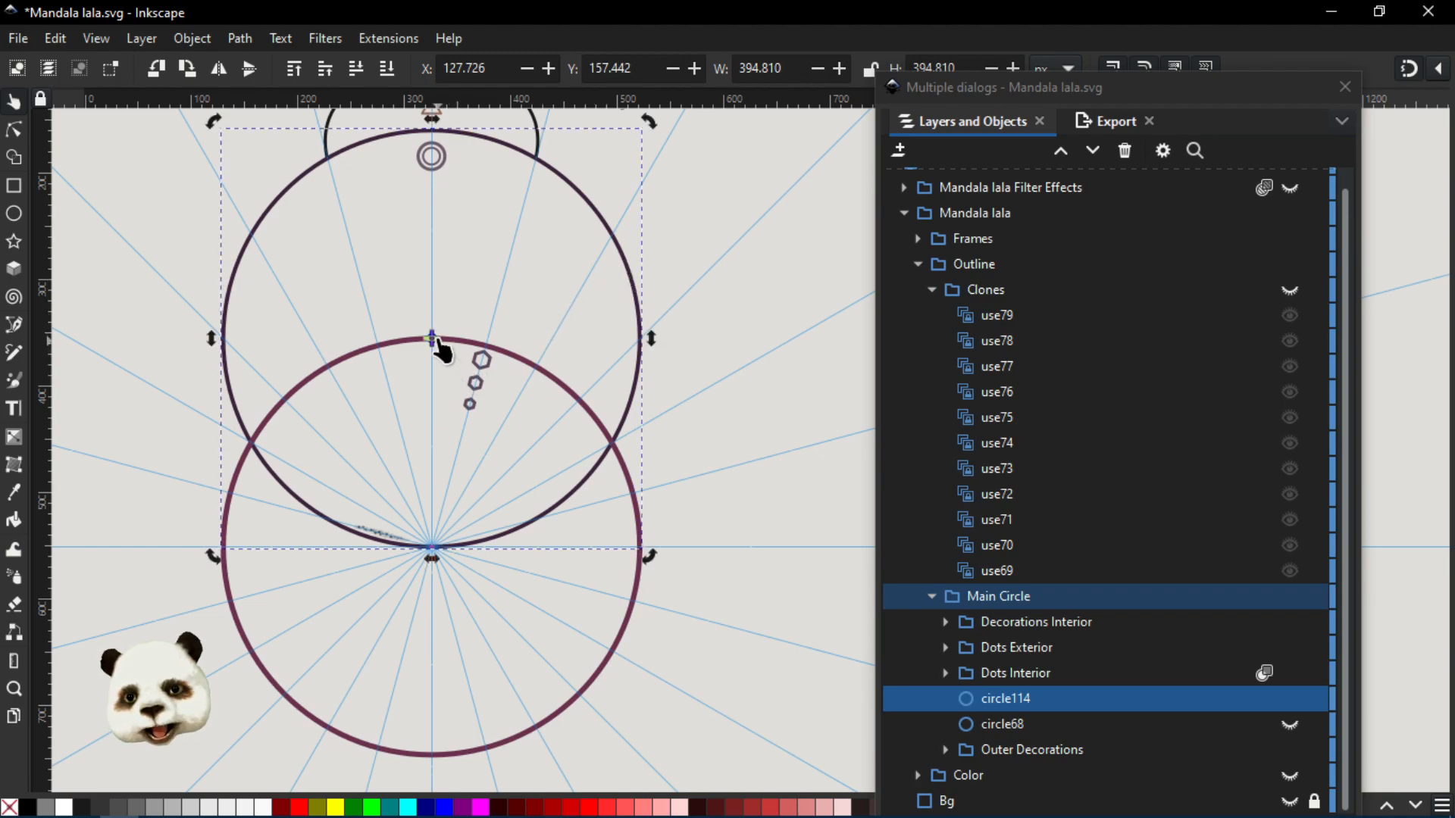
pyautogui.moveTo(432, 338); pyautogui.dragTo(433, 547)
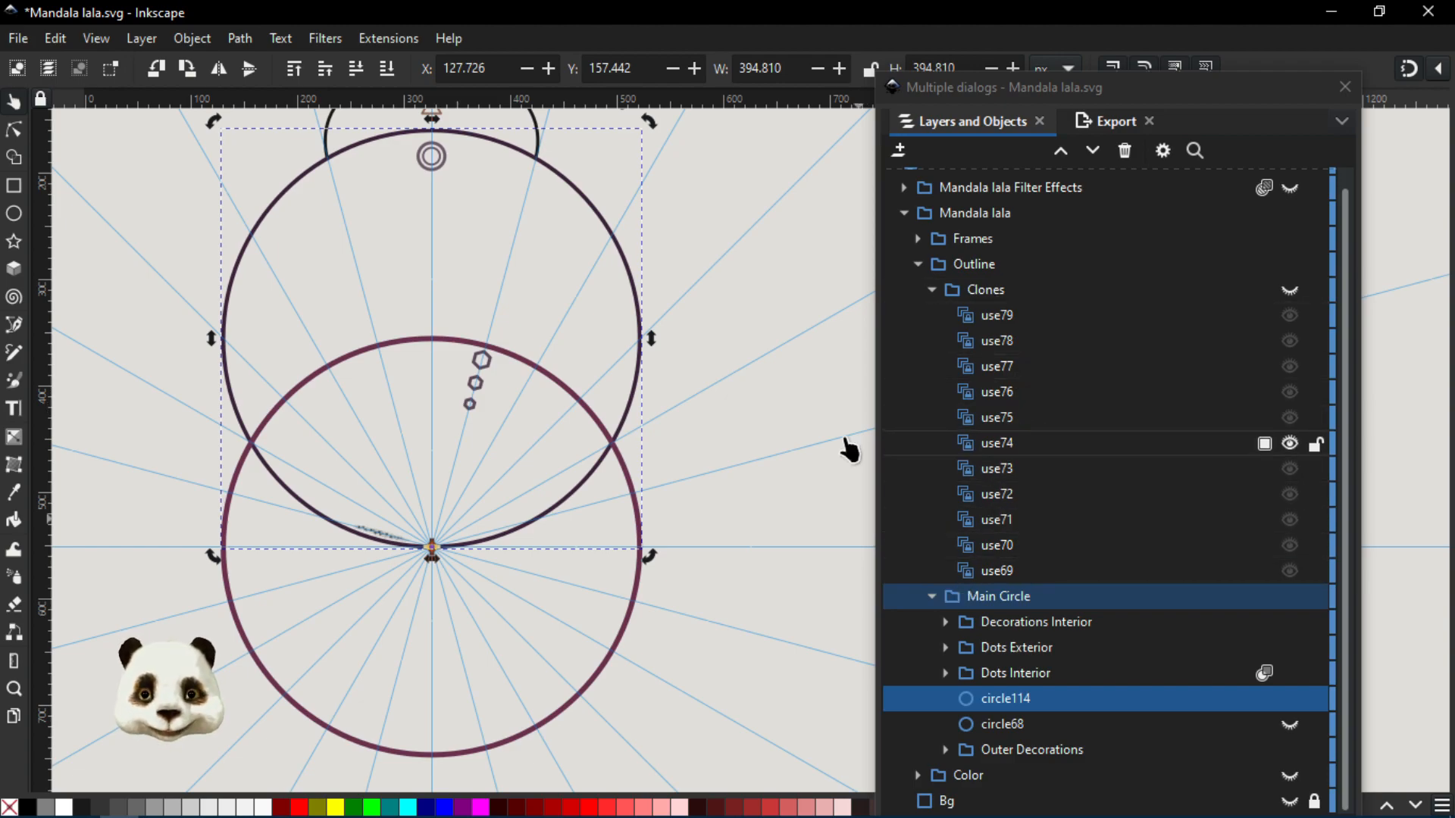
pyautogui.moveTo(707, 504); pyautogui.dragTo(680, 472)
pyautogui.scroll(-1, 741, 535)
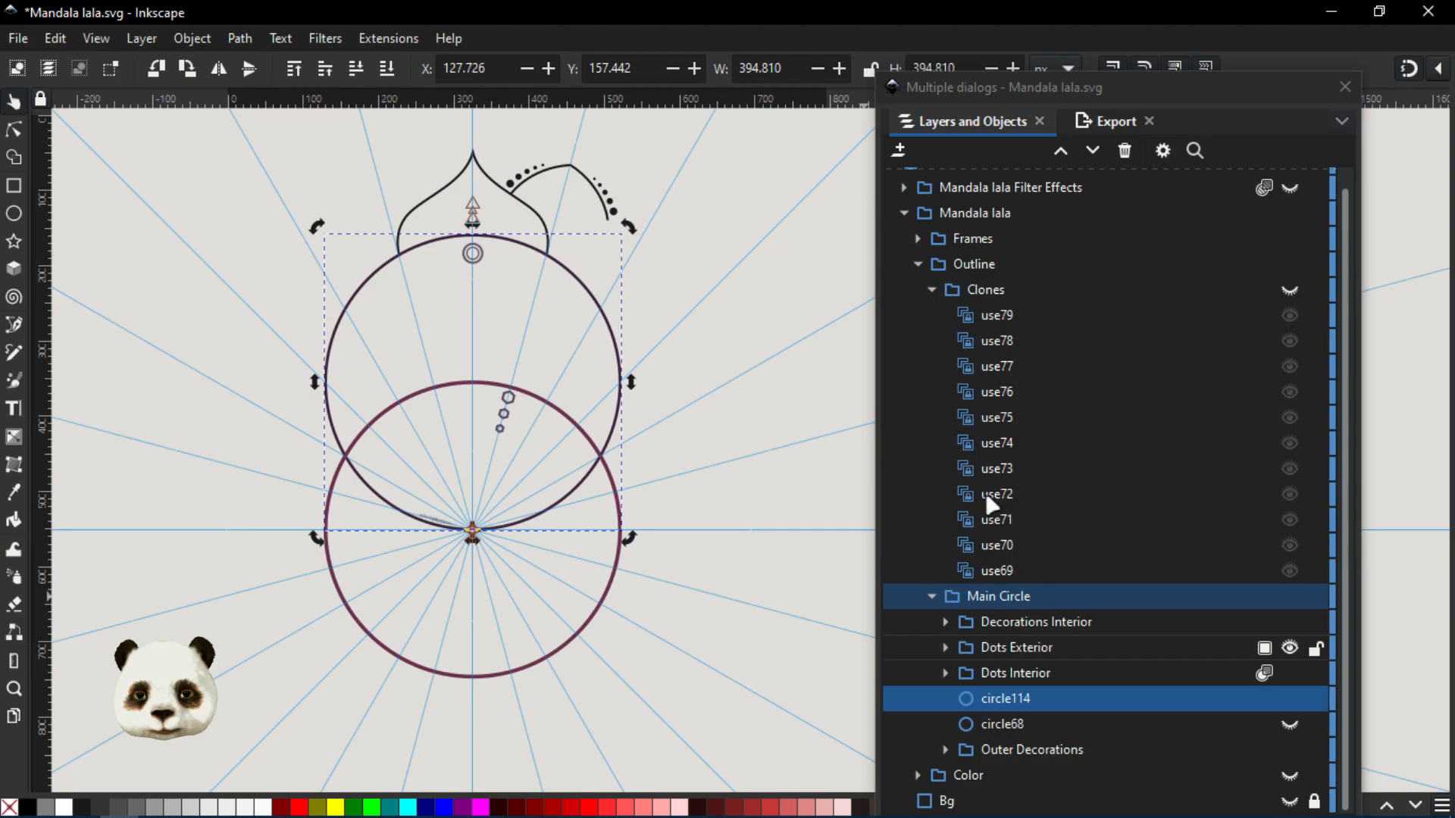
pyautogui.scroll(2, 558, 493)
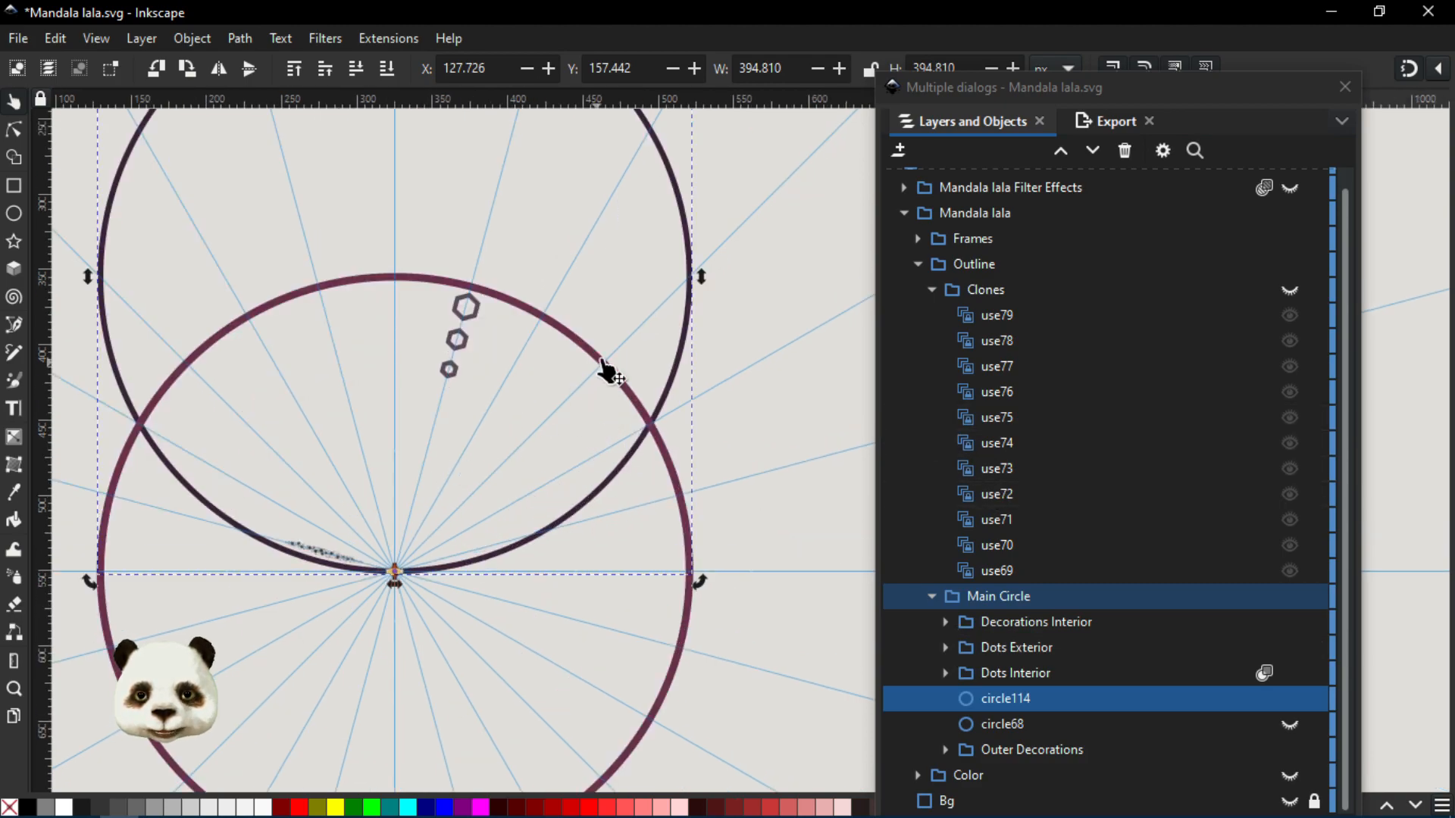
# - Show the Clones group inside Outline and examine the complete mandala outline from its centre to the outer petals
pyautogui.moveTo(425, 543); pyautogui.dragTo(708, 543)
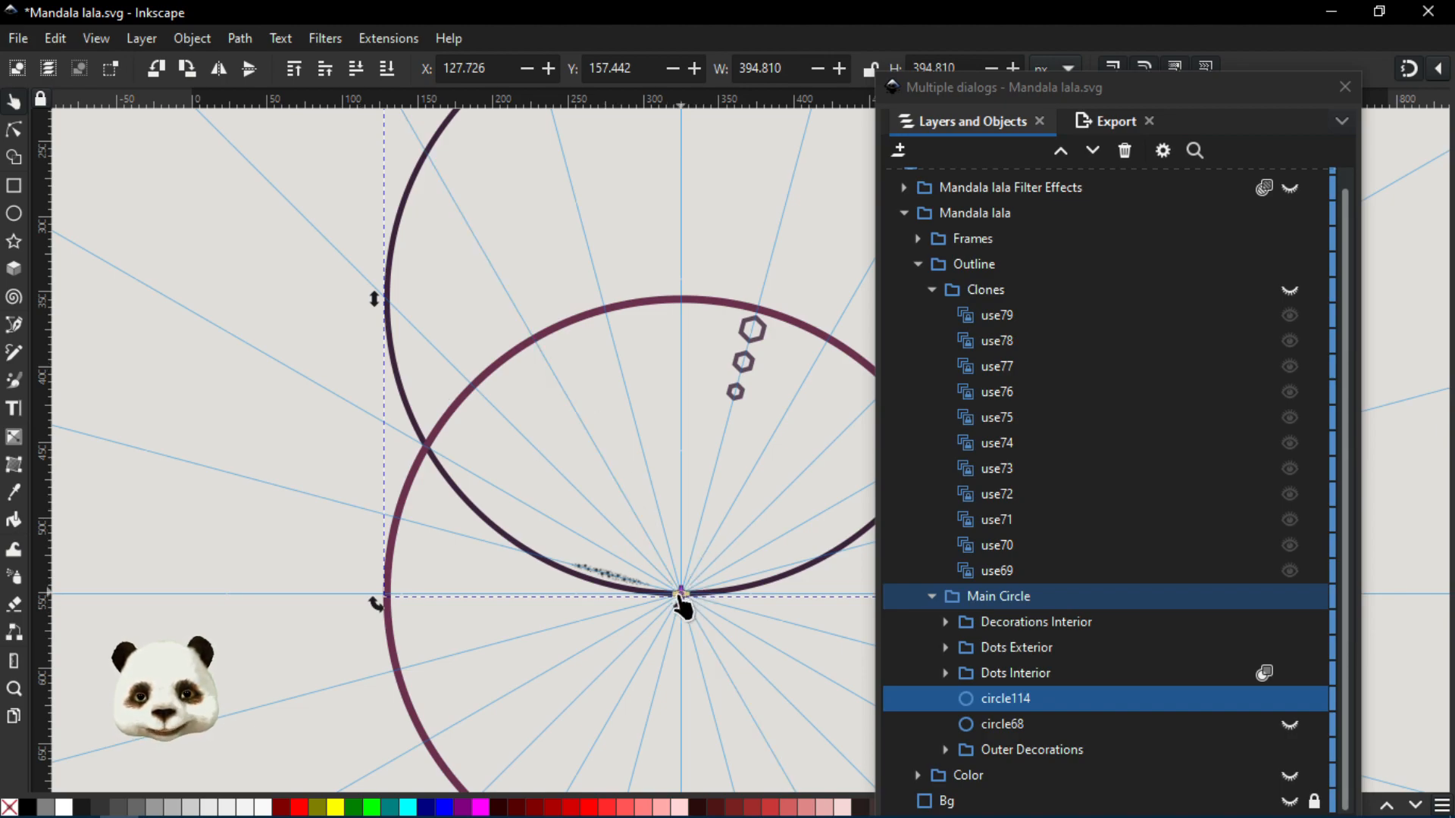
pyautogui.scroll(-2, 682, 606)
pyautogui.moveTo(739, 501); pyautogui.dragTo(564, 497)
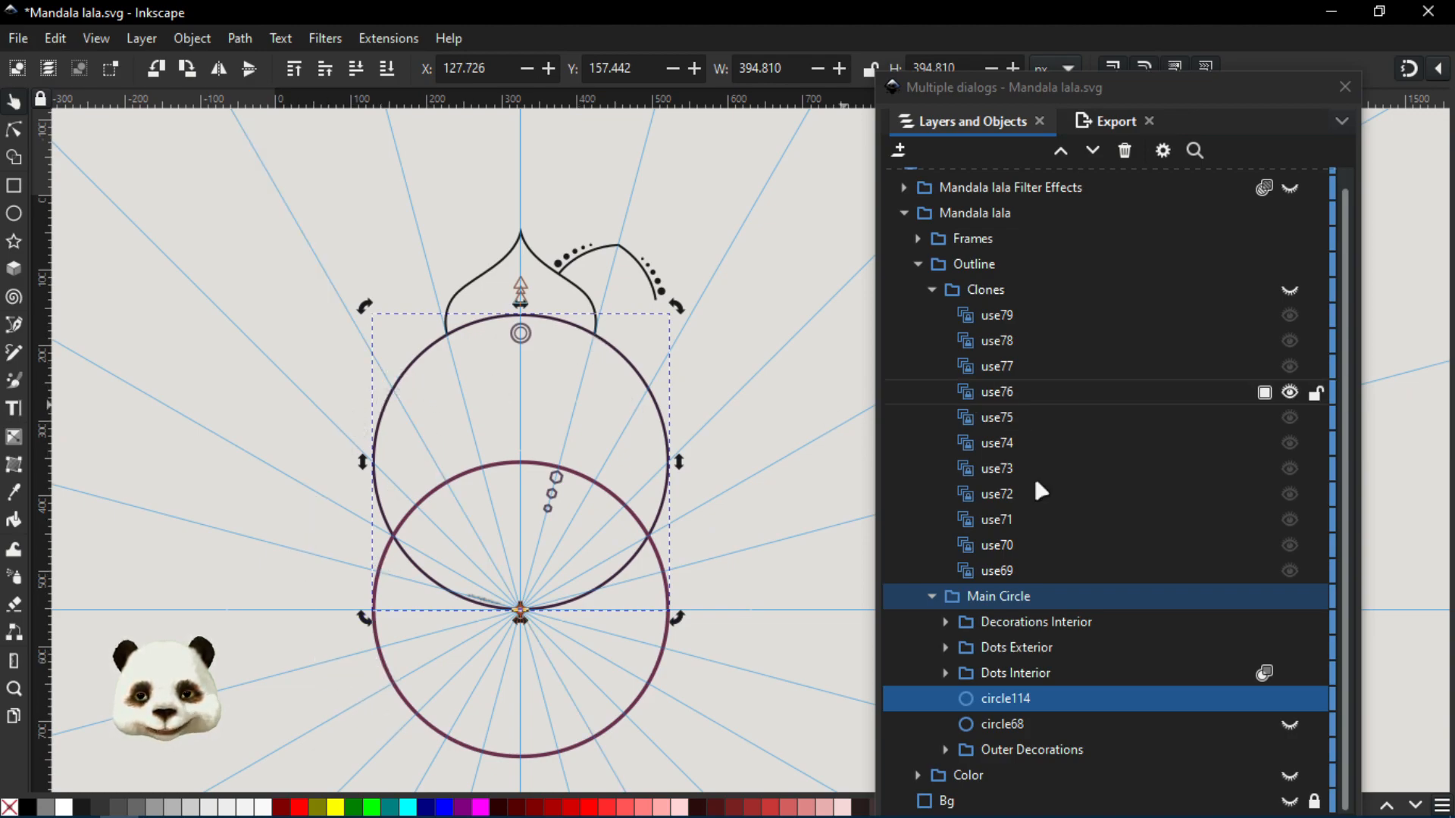
pyautogui.click(1289, 290)
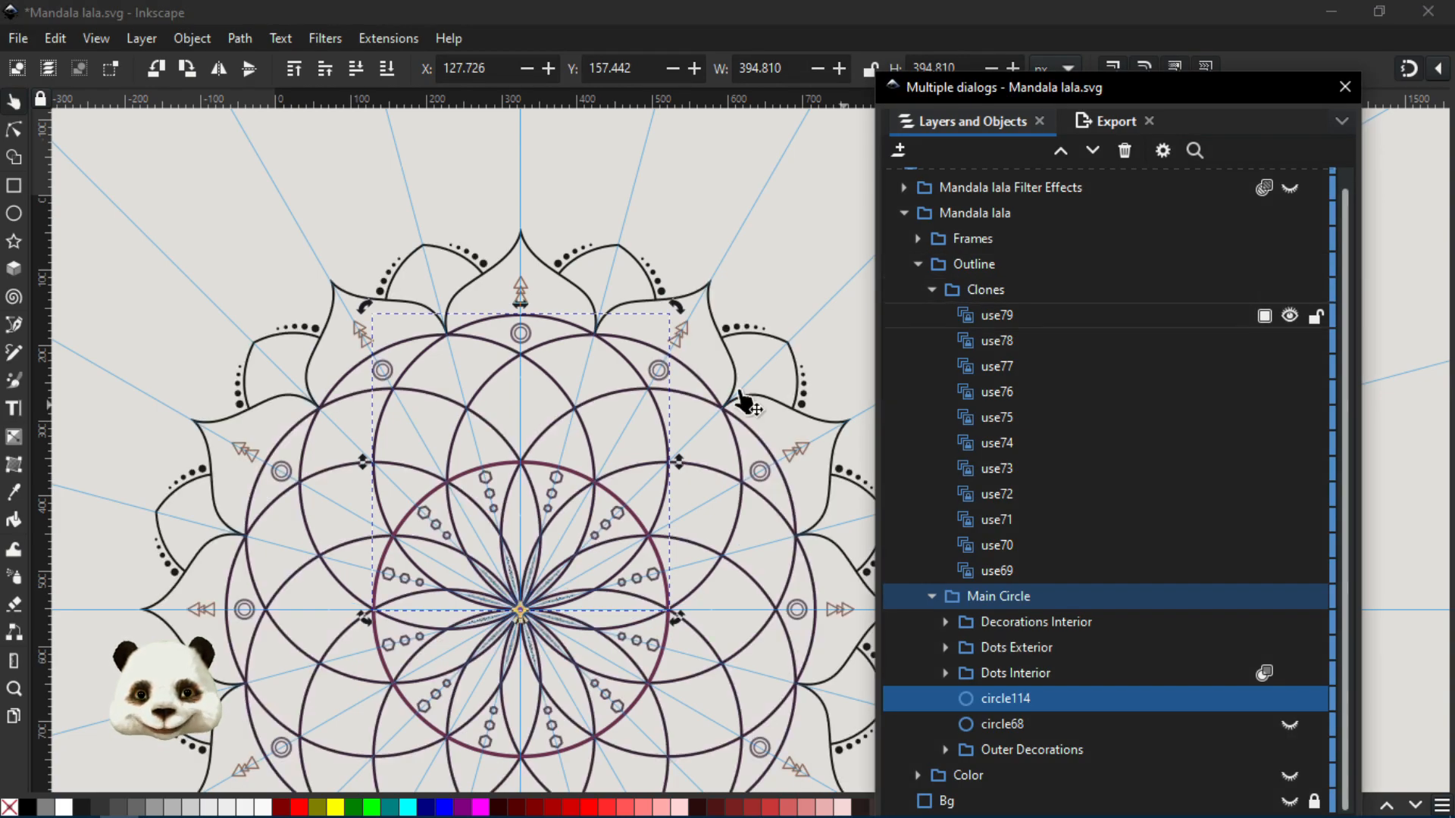
pyautogui.scroll(1, 449, 460)
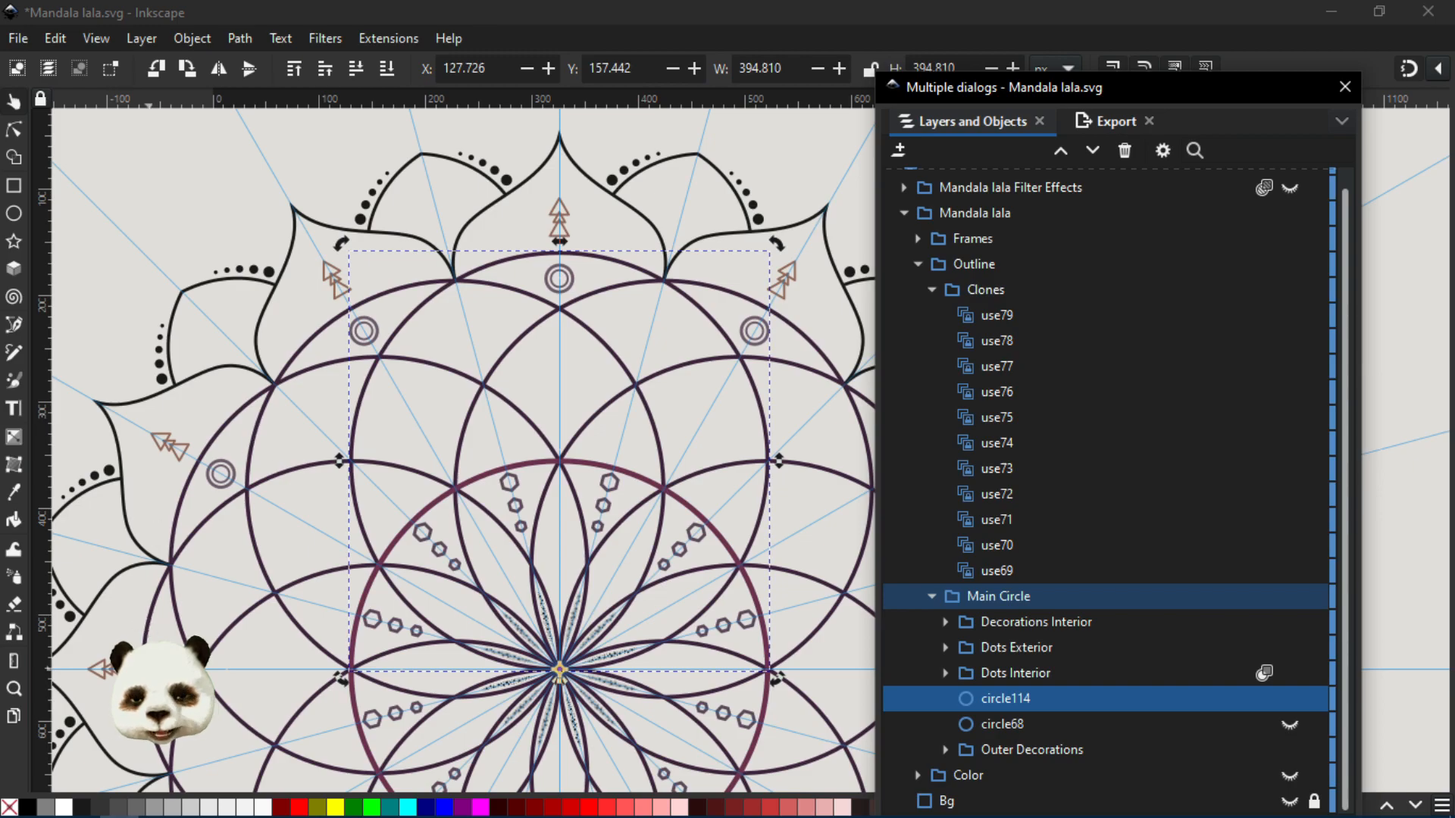
pyautogui.scroll(-10, 334, 523)
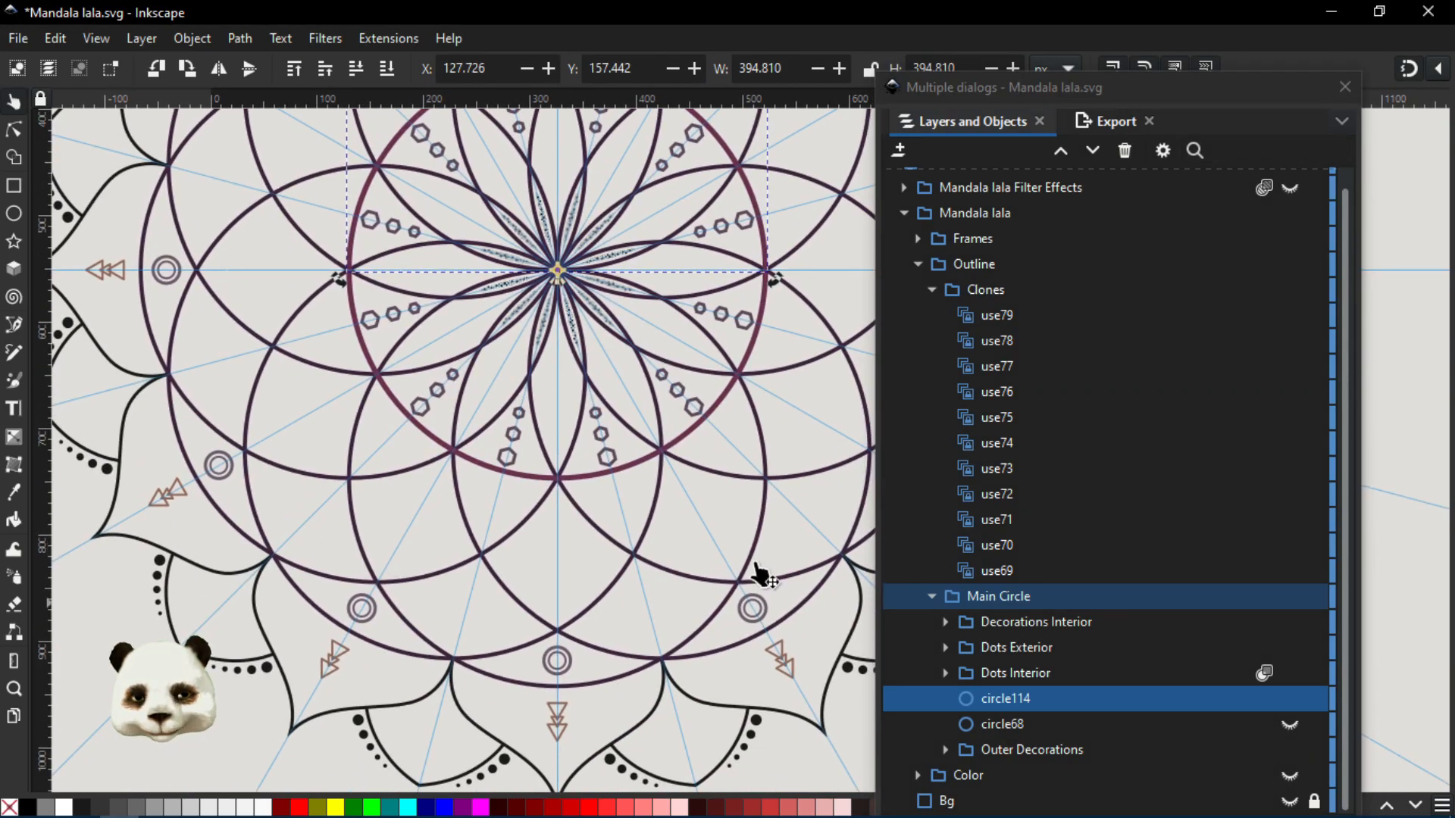
pyautogui.moveTo(812, 174); pyautogui.dragTo(716, 482)
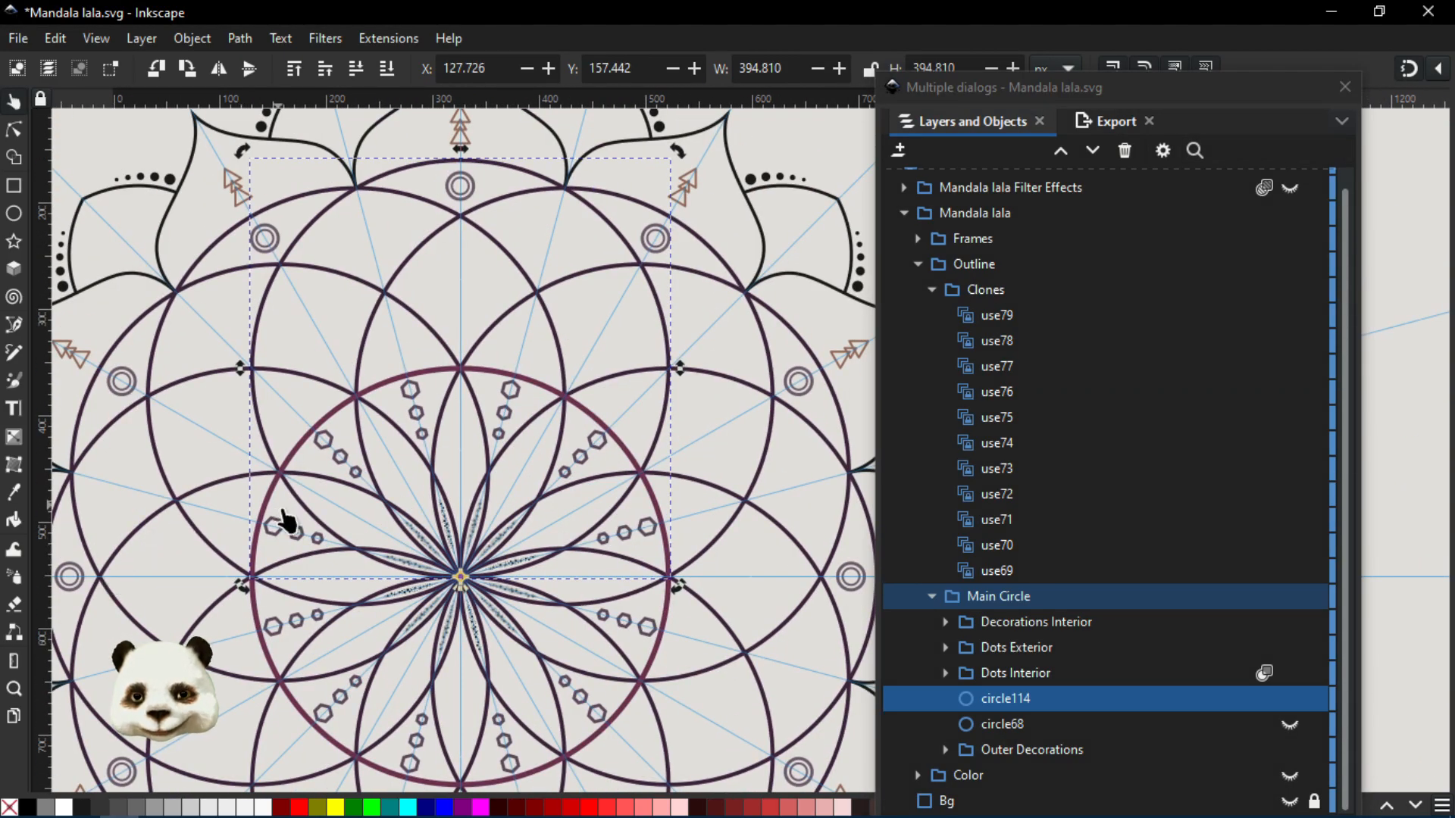
pyautogui.scroll(-2, 287, 520)
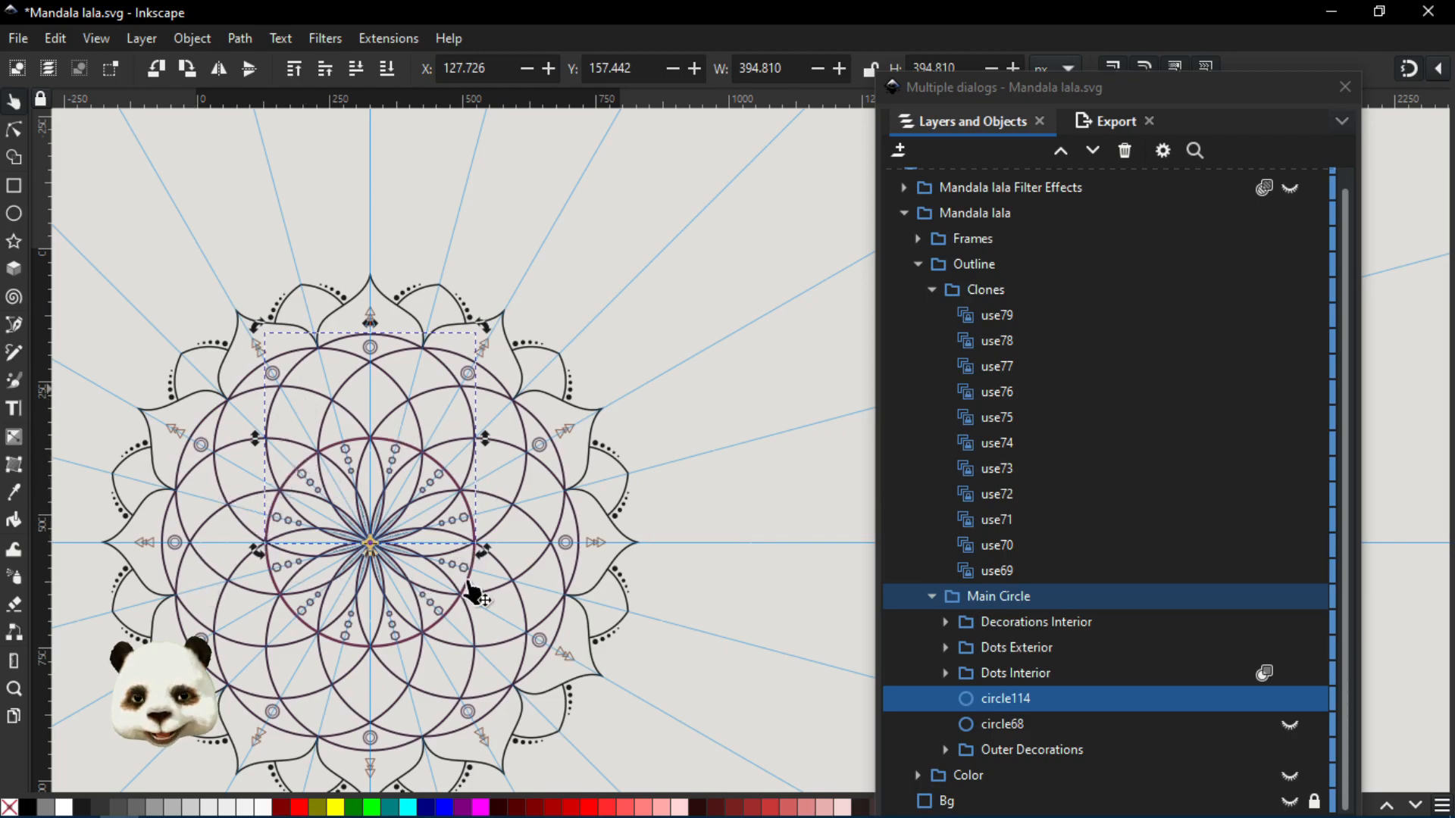
pyautogui.moveTo(403, 525); pyautogui.dragTo(542, 450)
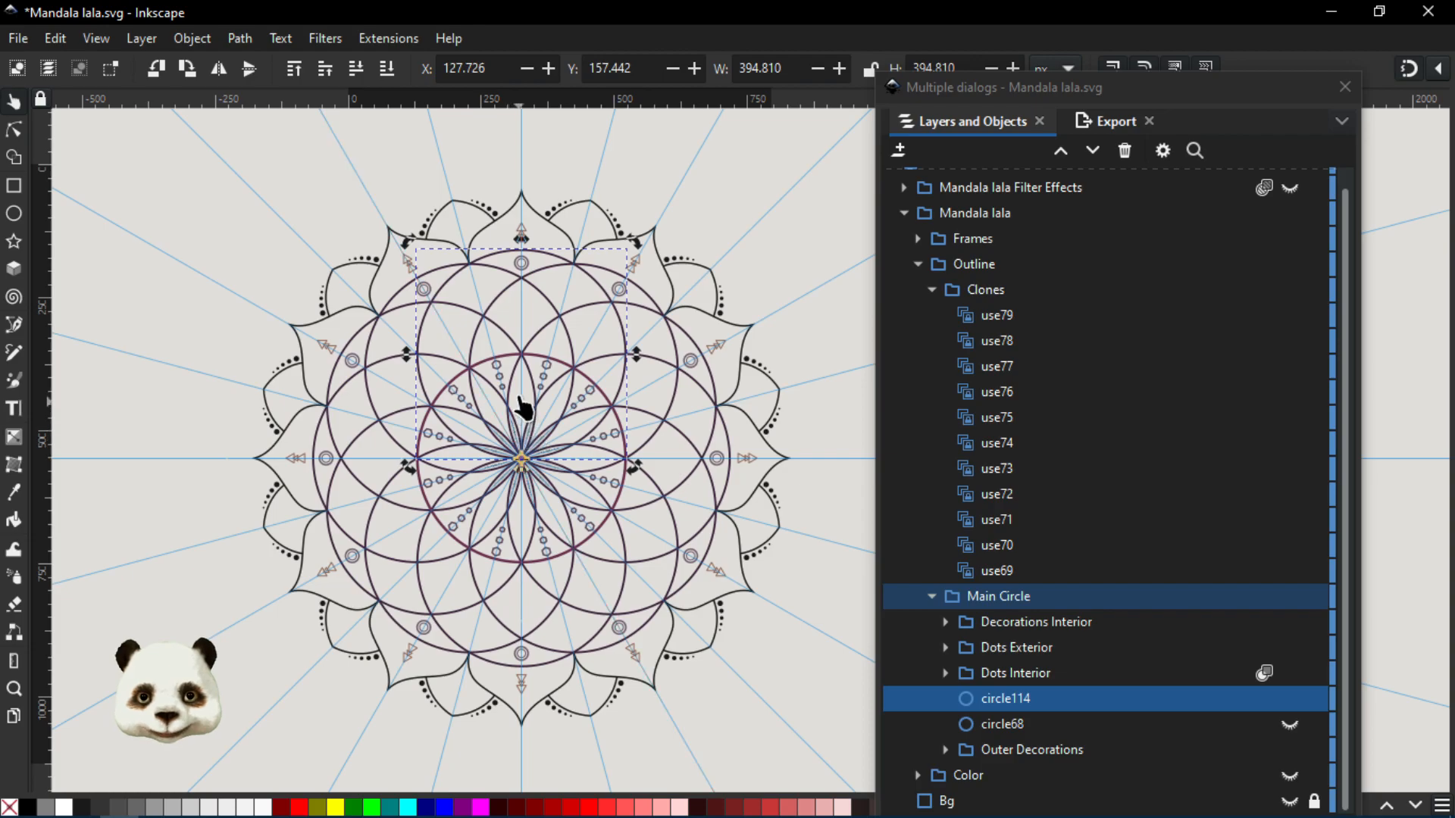
pyautogui.scroll(1, 534, 303)
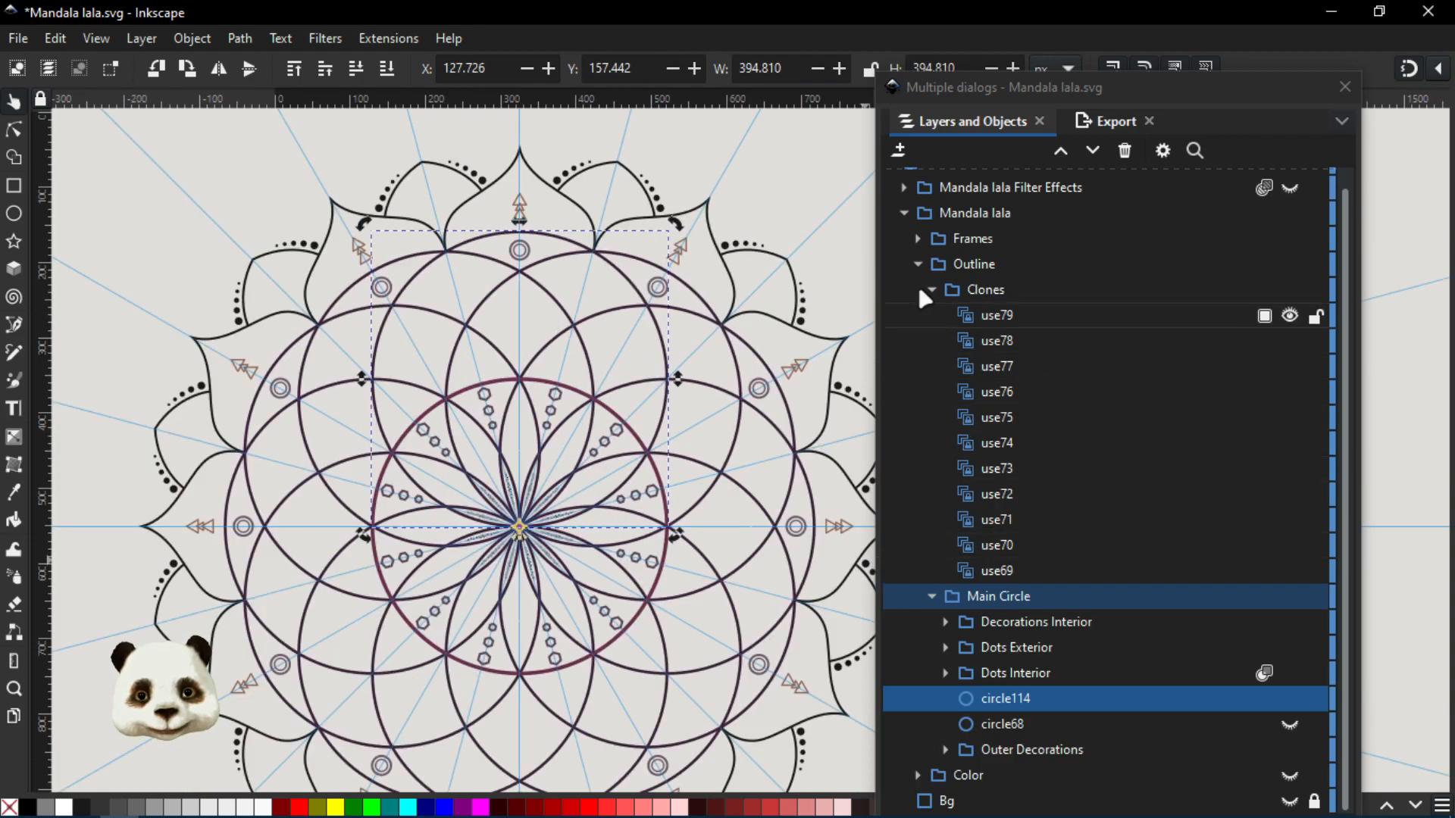
# - Collapse and hide the Outline group, and make the Color group visible
pyautogui.click(917, 262)
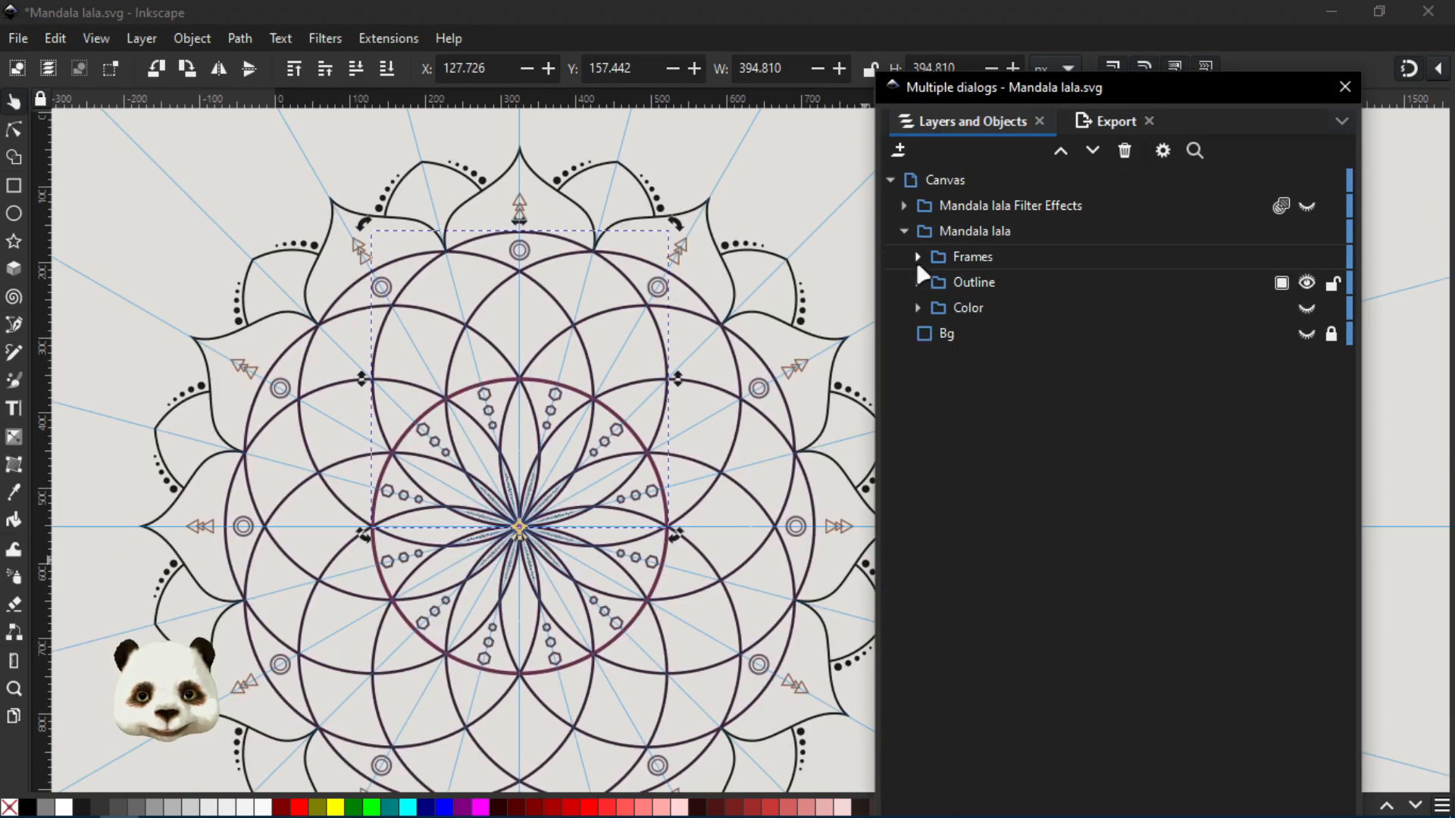
pyautogui.click(1307, 283)
pyautogui.click(1307, 309)
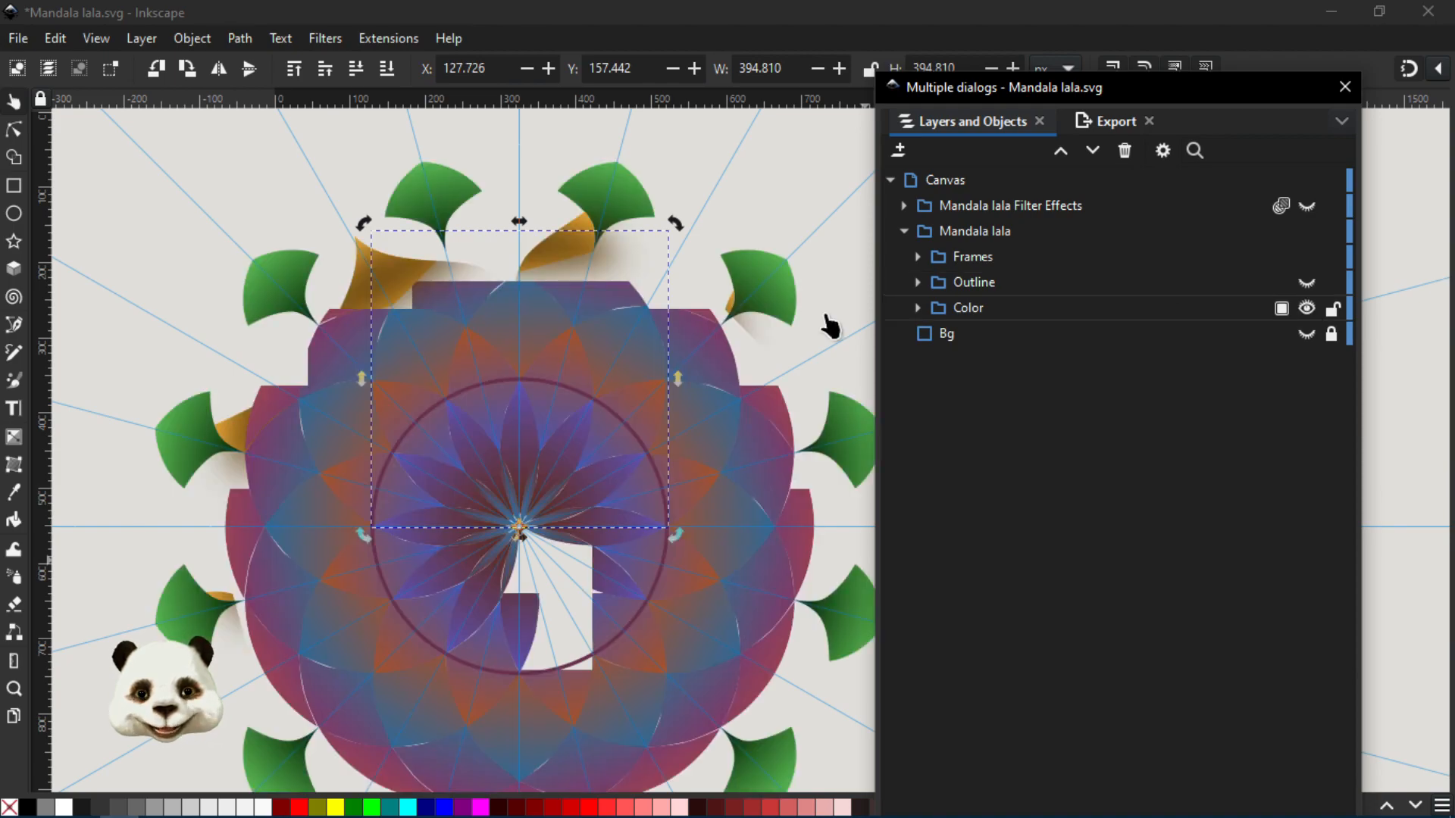
# - Examine the coloured mandala up close, from the outer petals and leaves to the gradient segments around the centre
pyautogui.scroll(-1, 601, 416)
pyautogui.scroll(1, 584, 461)
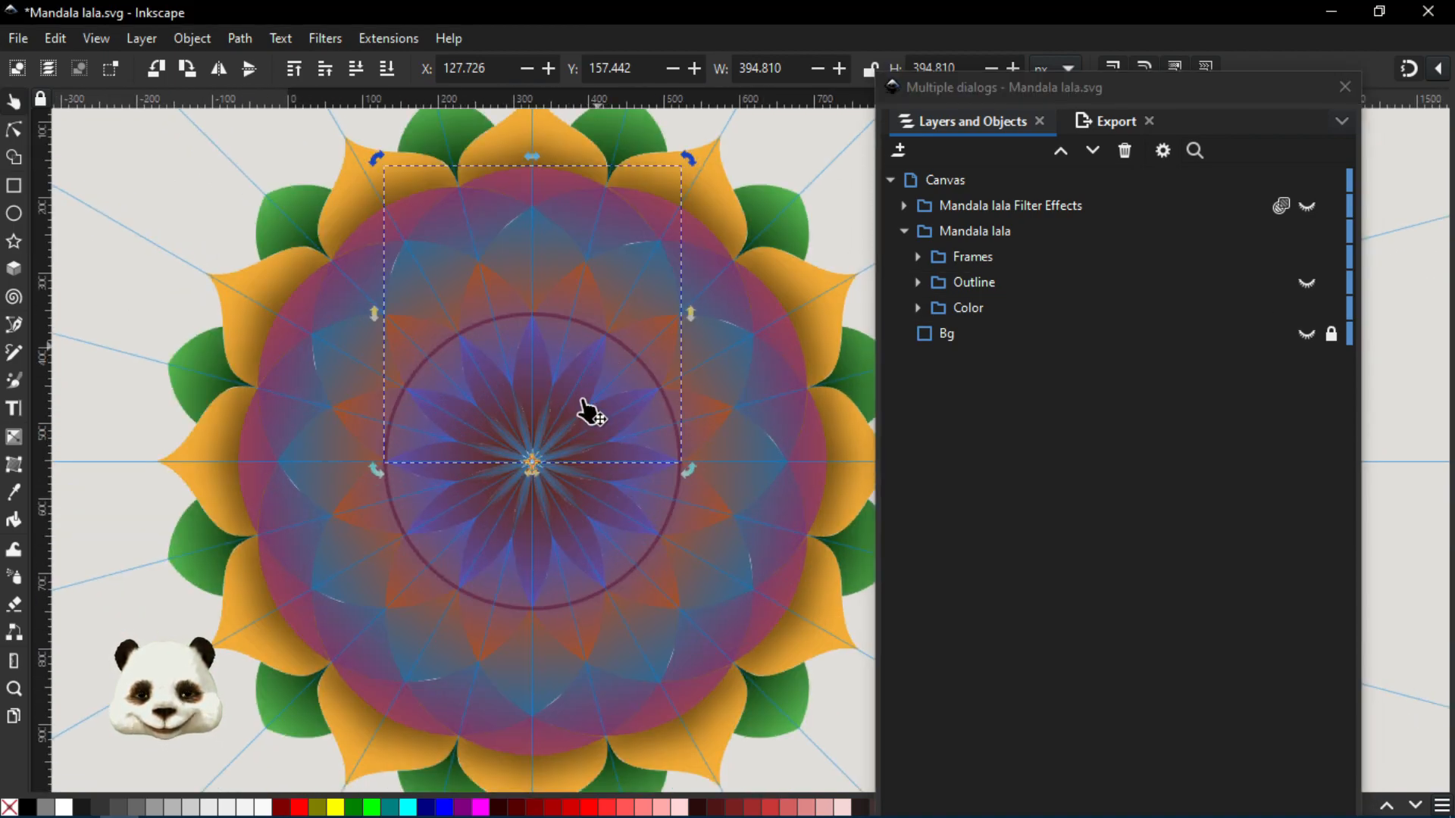
pyautogui.scroll(2, 591, 413)
pyautogui.scroll(-2, 556, 464)
pyautogui.scroll(-1, 614, 367)
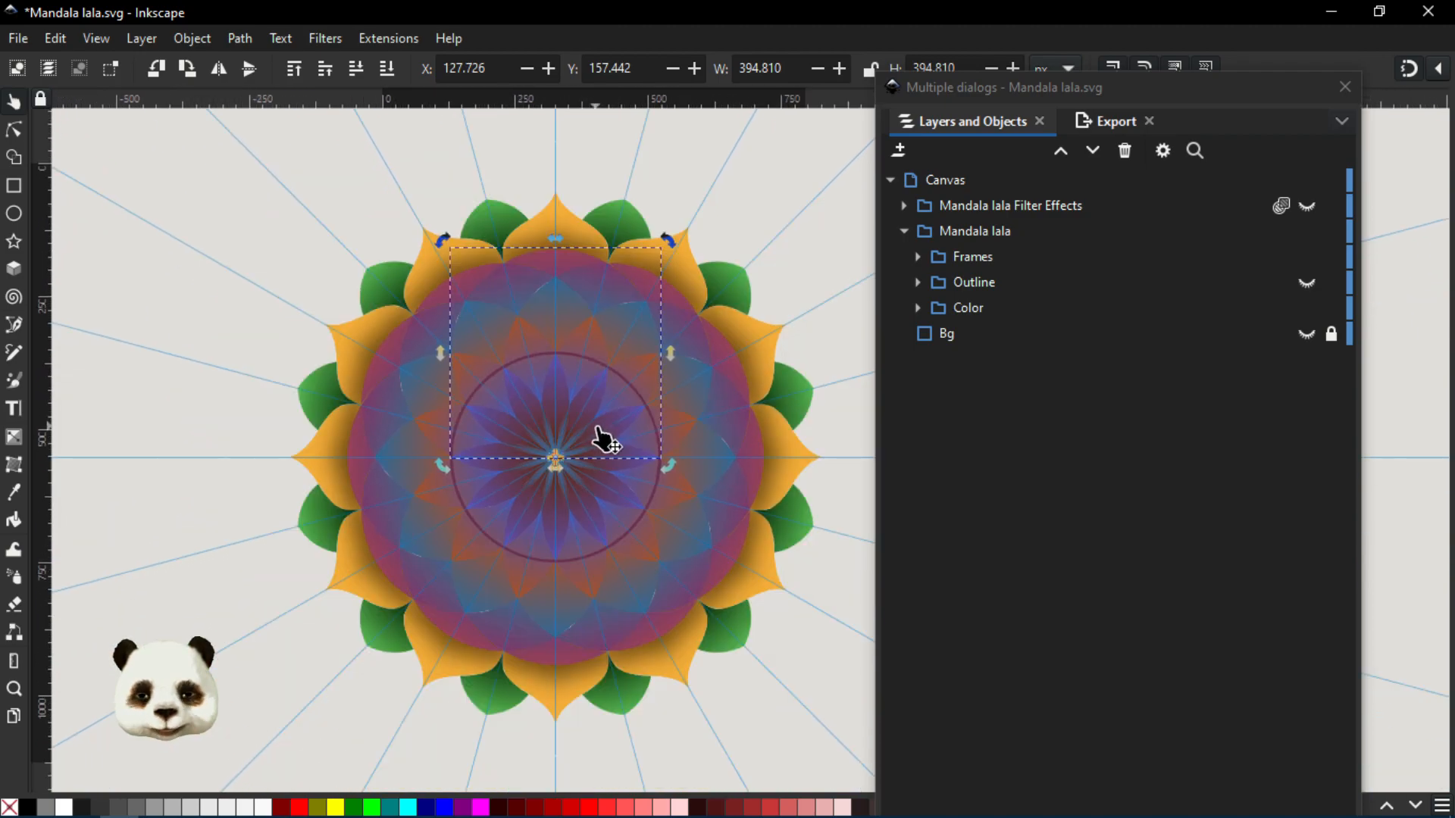
pyautogui.scroll(3, 539, 305)
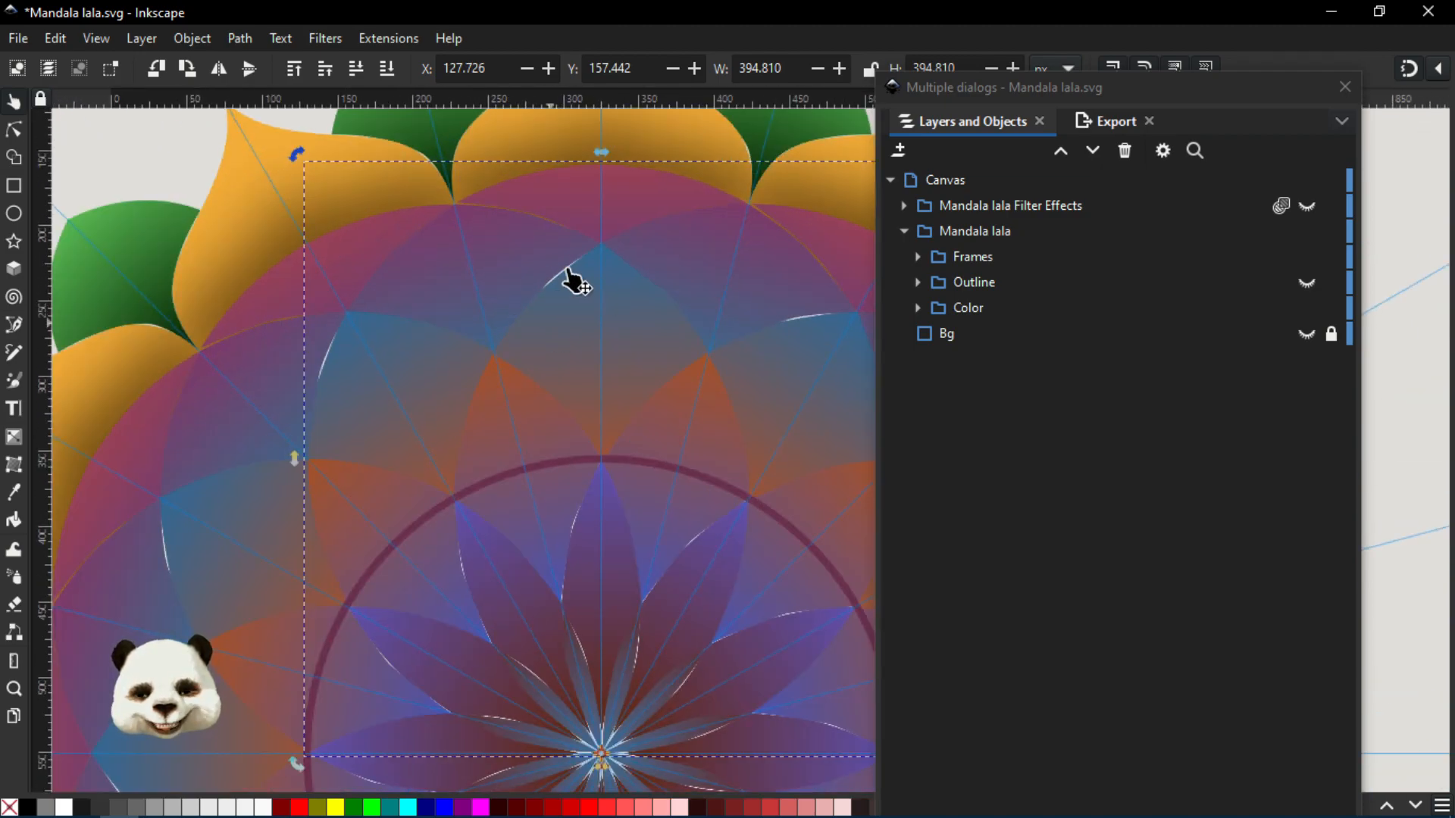
pyautogui.scroll(-5, 607, 464)
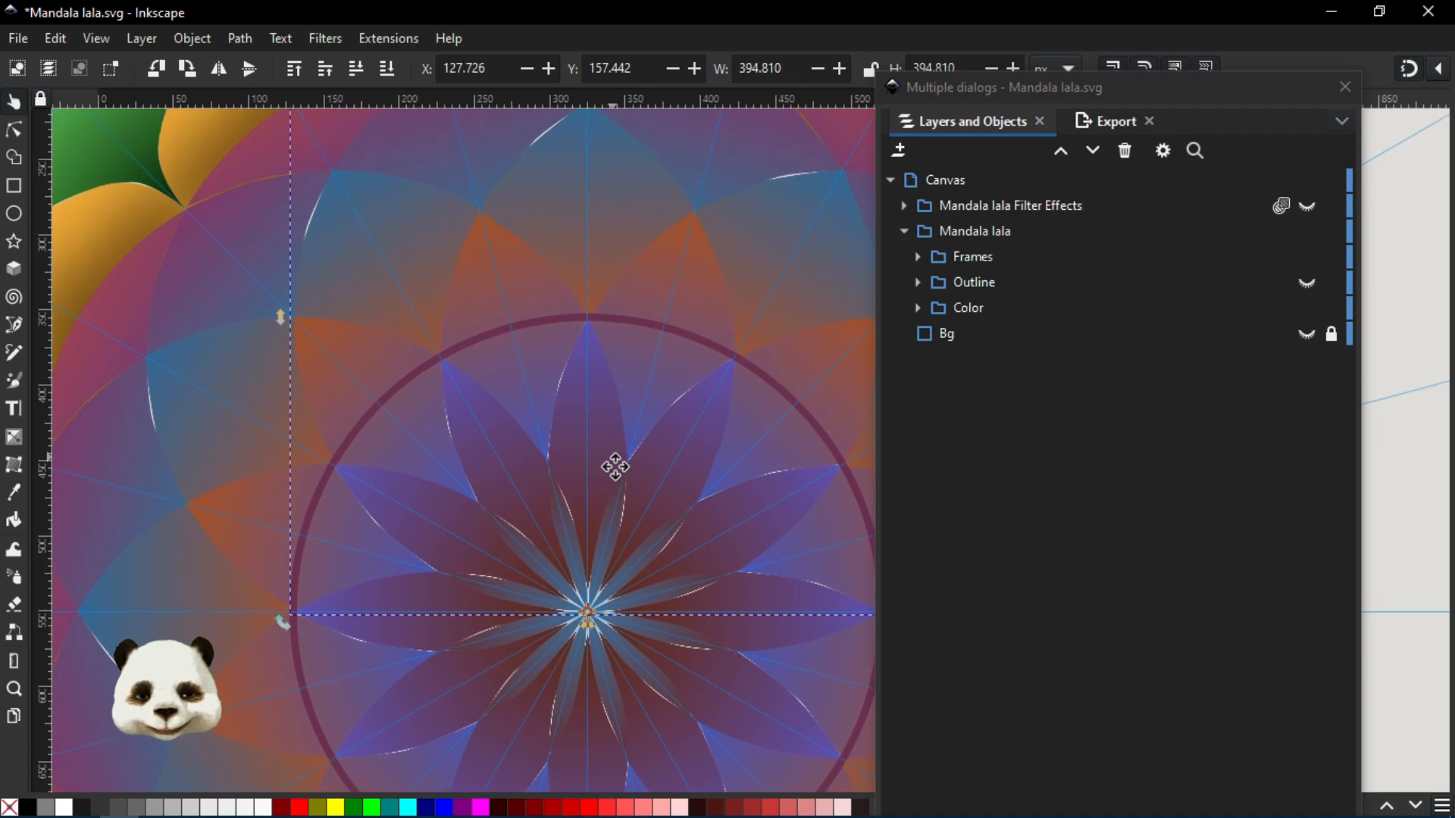
pyautogui.scroll(5, 614, 467)
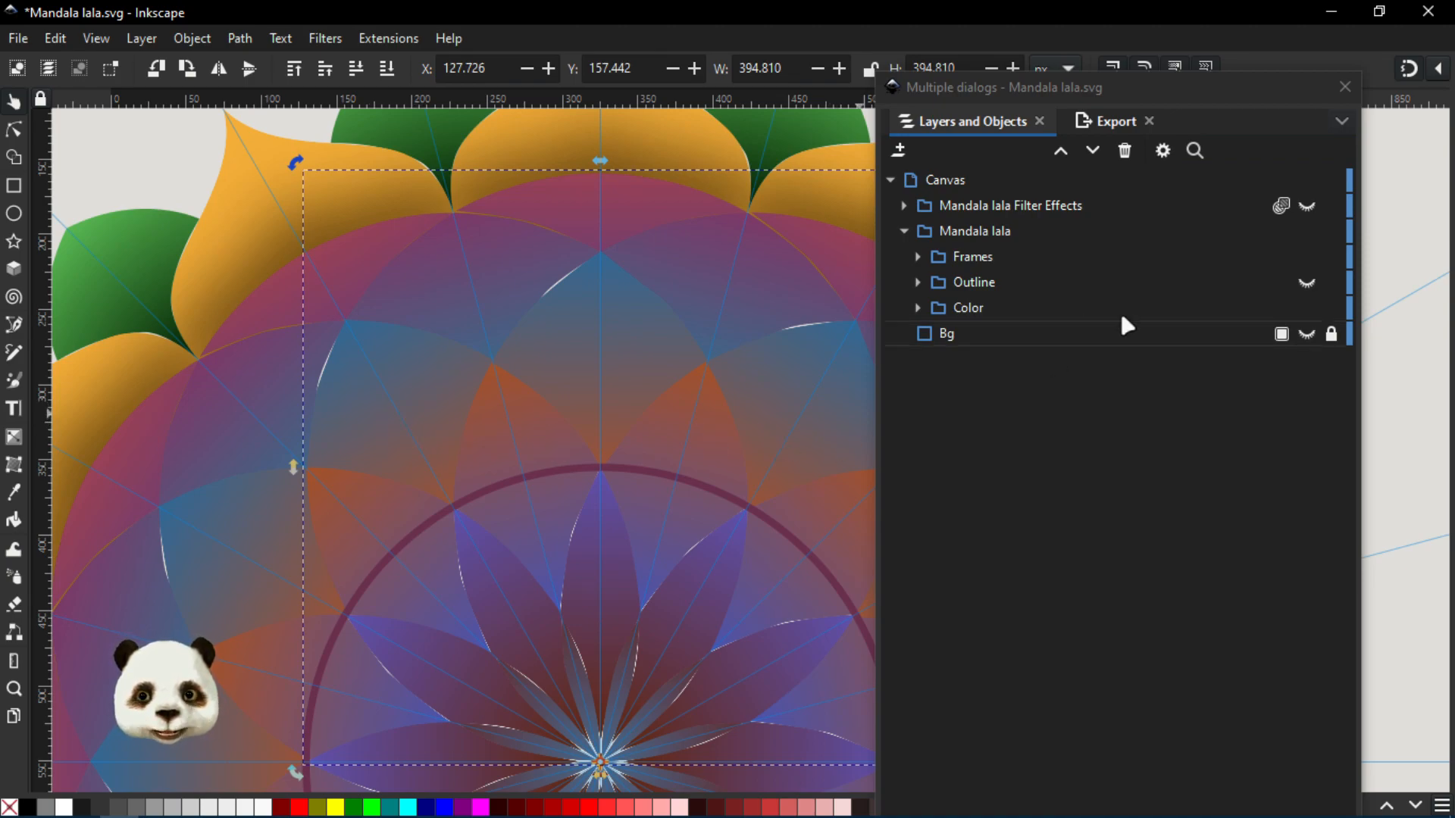
# - Hide the Clones inside the Color group to isolate its Main Circle group, and expand that group
pyautogui.click(916, 306)
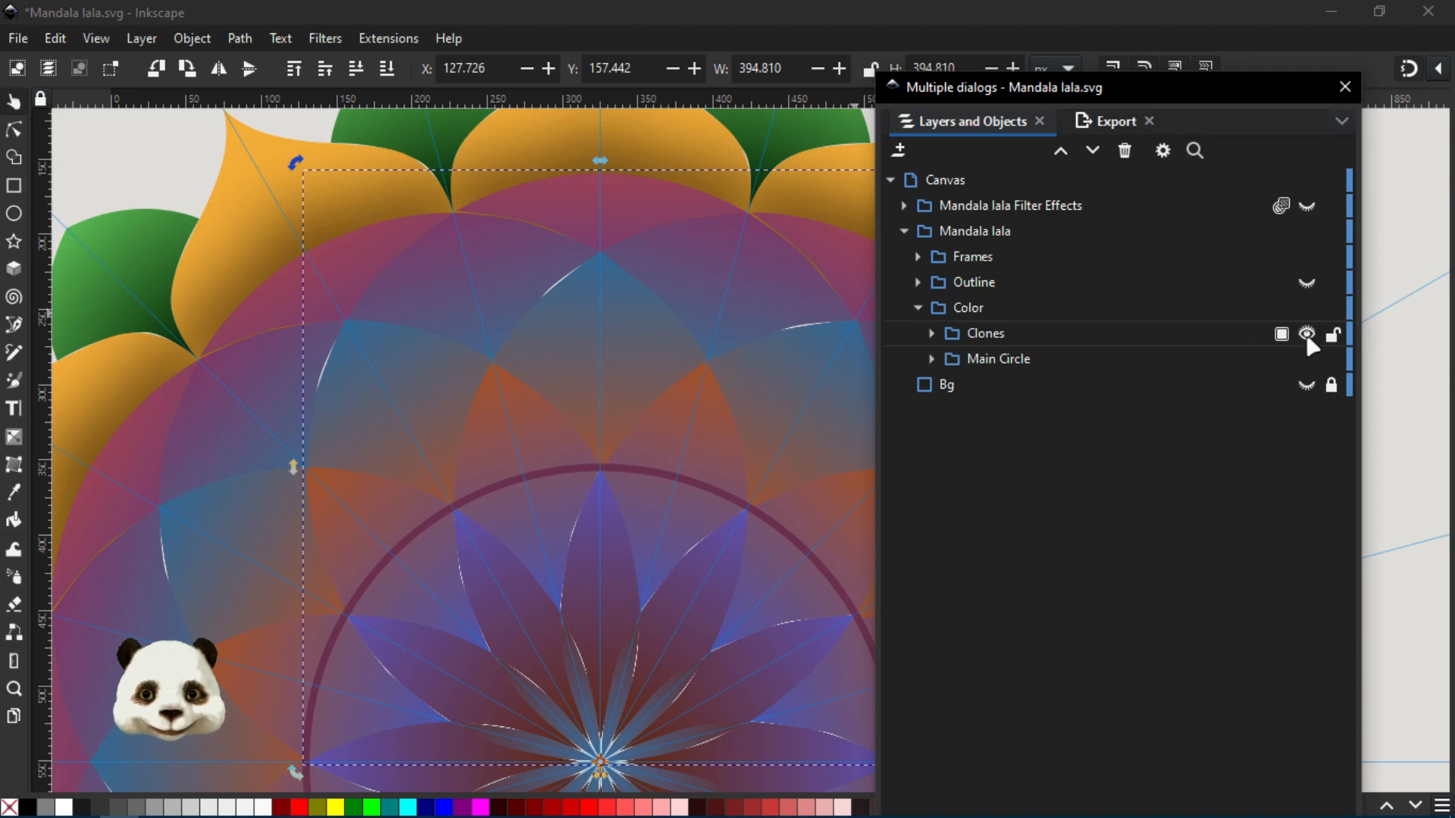
pyautogui.click(1307, 335)
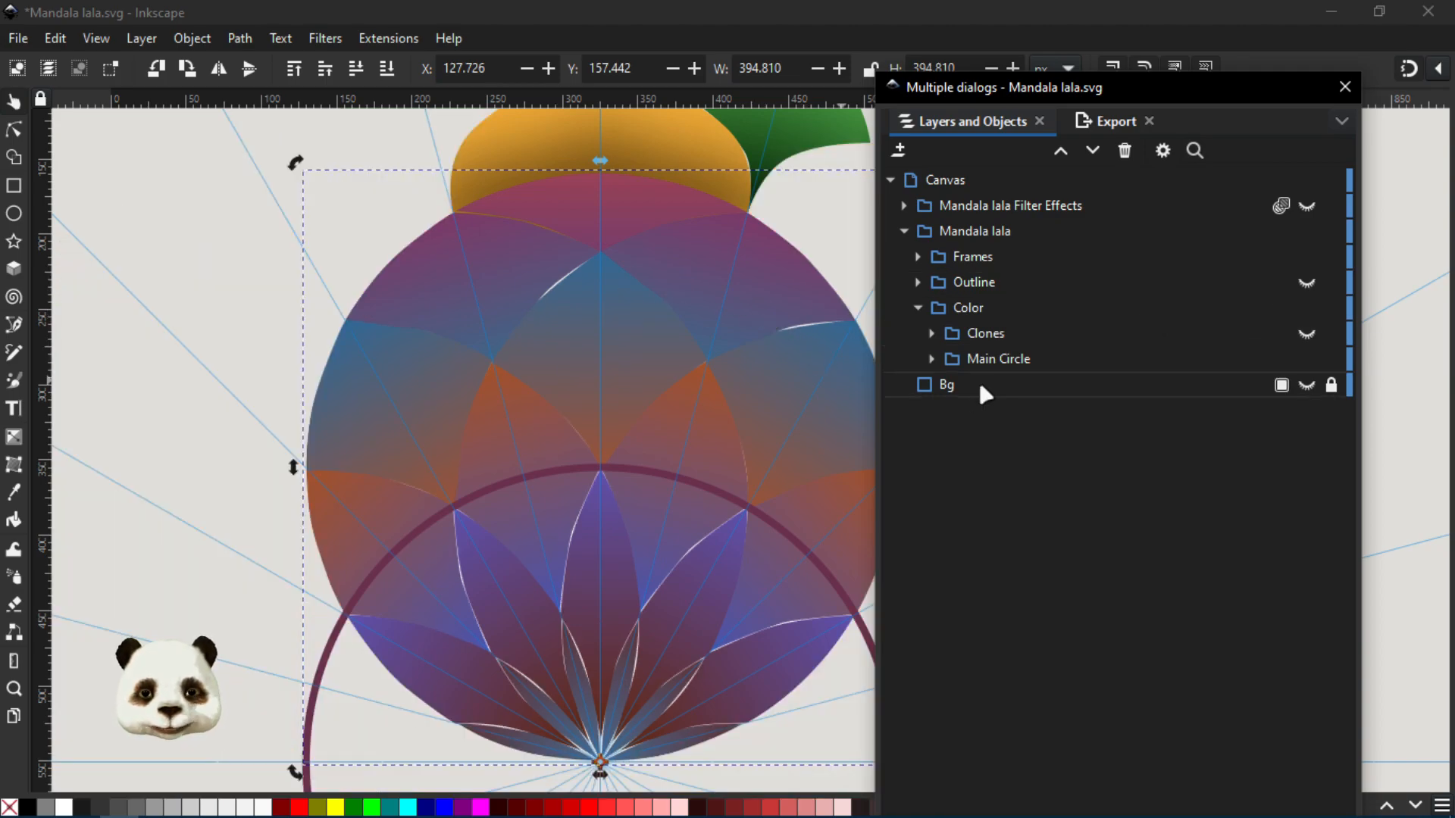
pyautogui.click(932, 359)
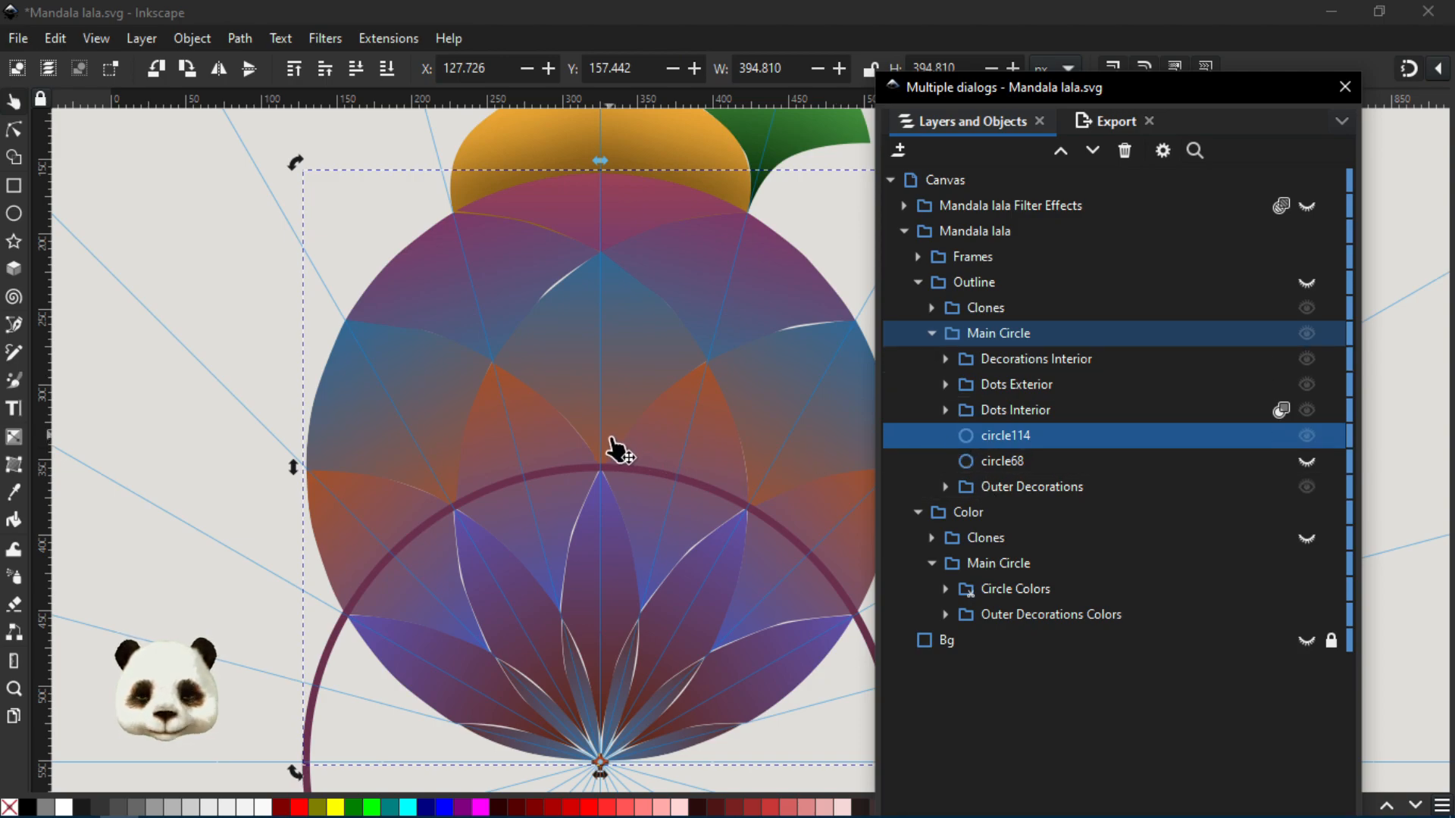
# - Select the uppermost colour segment of the circle, C_I_01, with the Node tool to inspect its nodes and gradient
pyautogui.press('n')
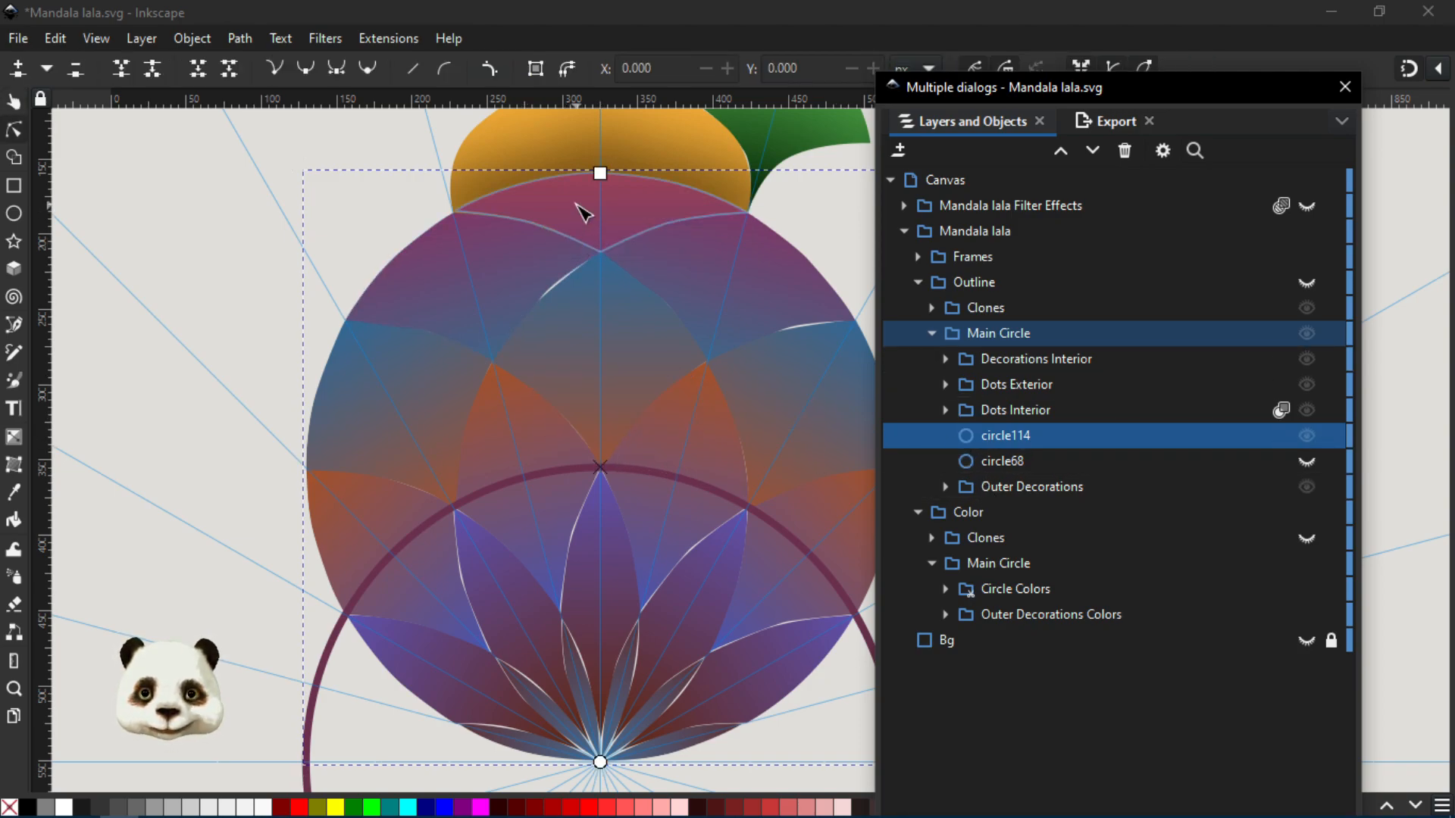
pyautogui.moveTo(576, 205); pyautogui.dragTo(469, 410)
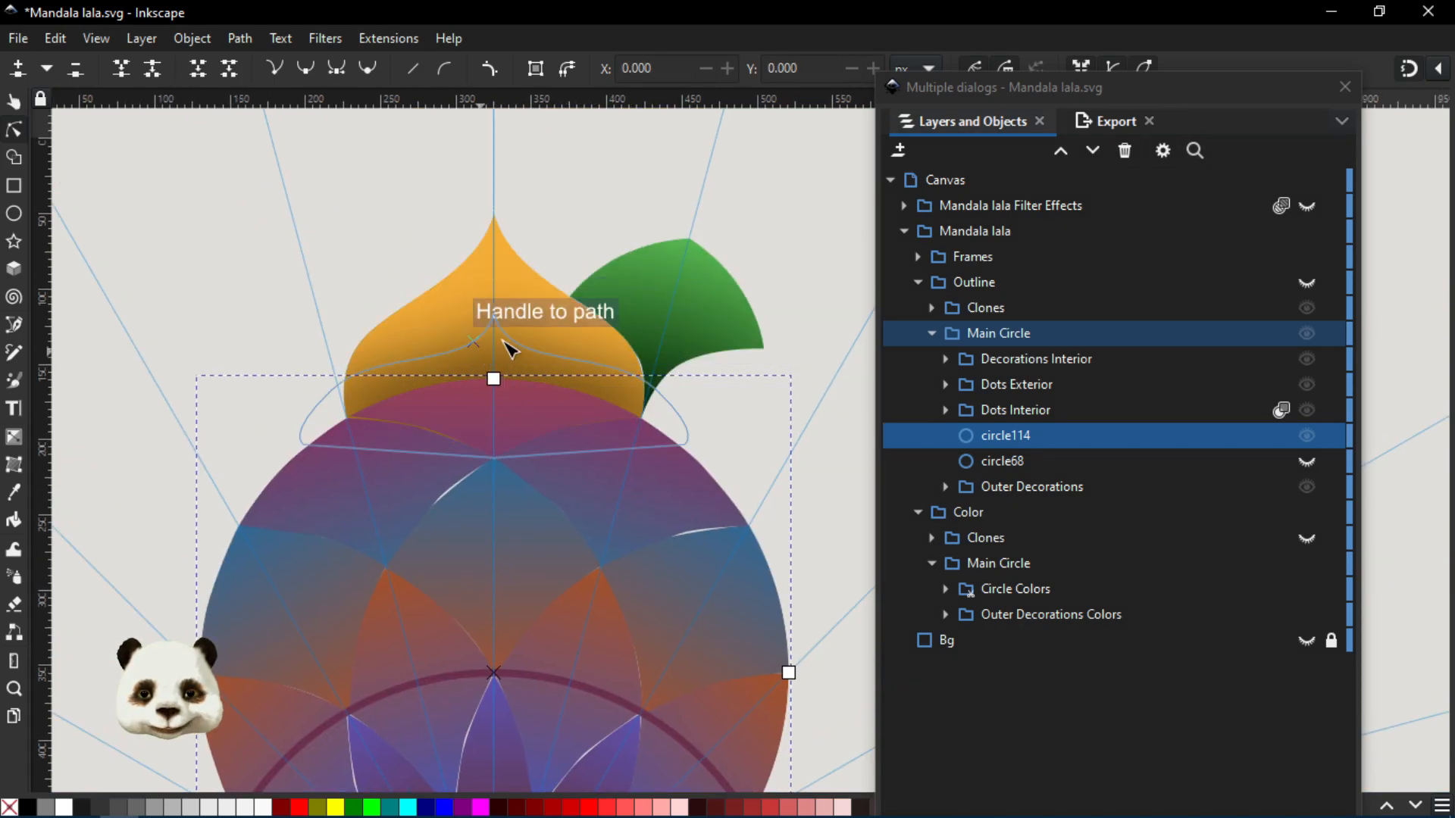
pyautogui.moveTo(471, 464); pyautogui.dragTo(615, 334)
pyautogui.click(595, 291)
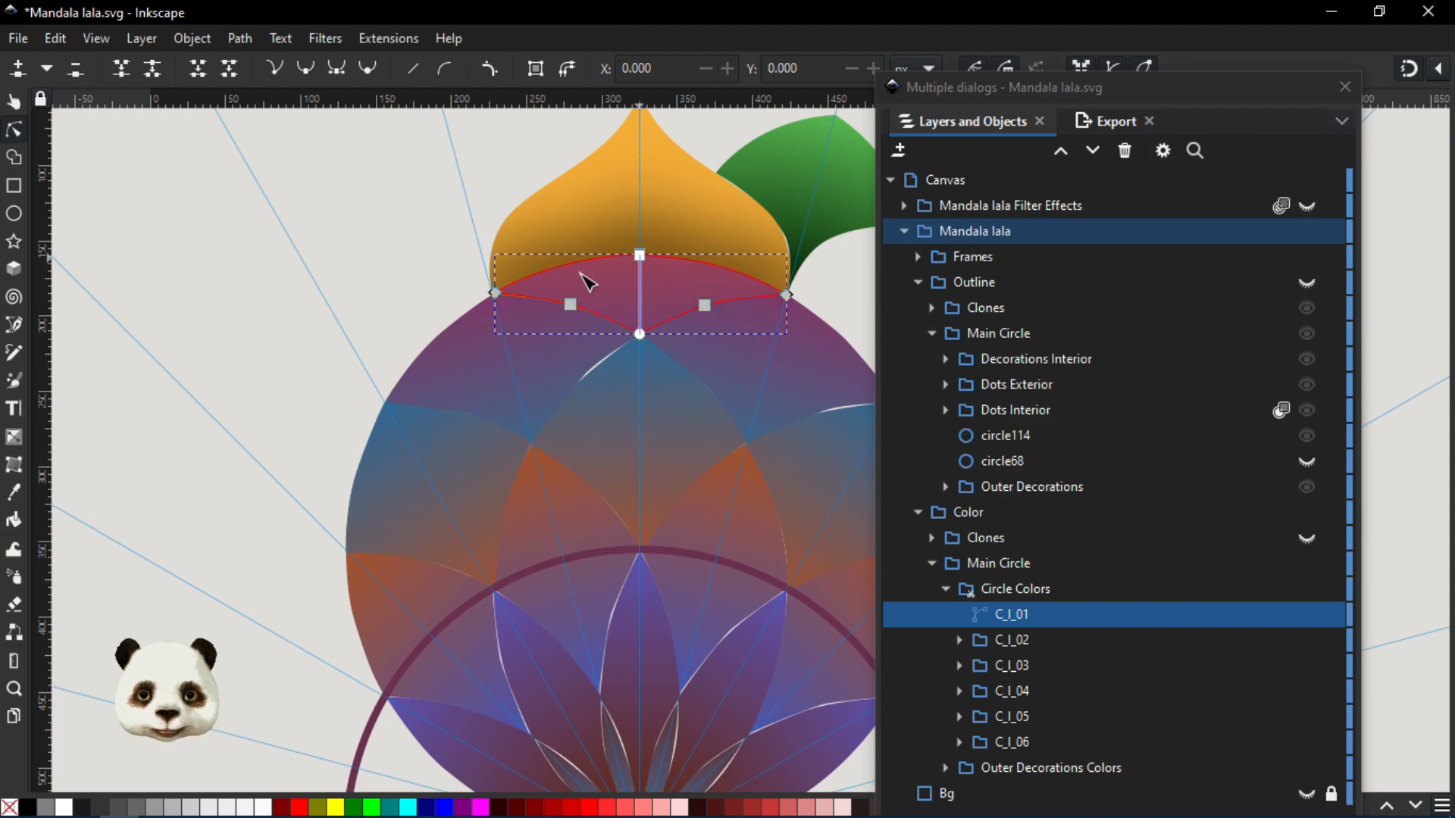
# - Expand the C_I_02 group and inspect its original segment path93 and the clone use7
pyautogui.click(995, 644)
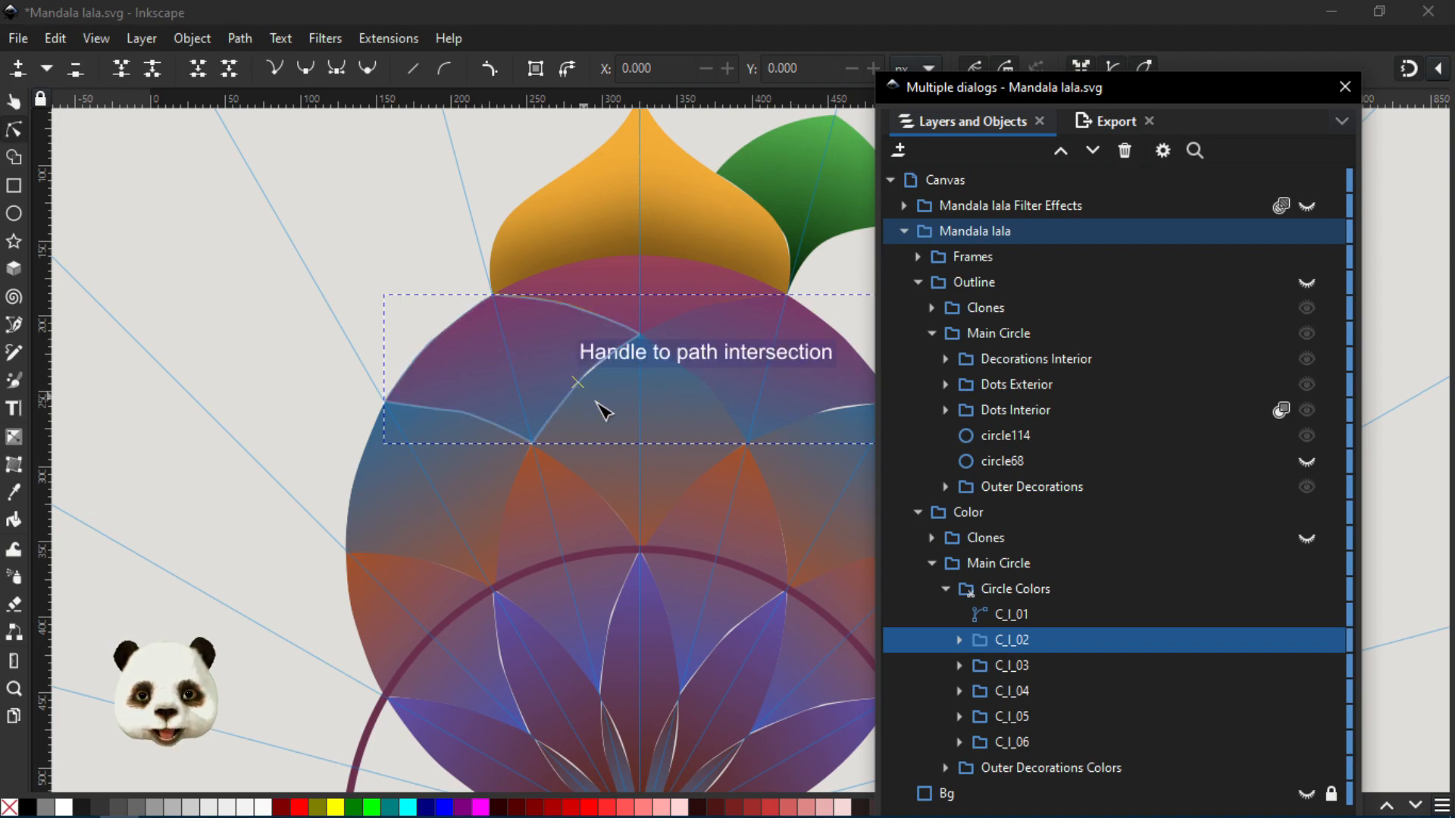
pyautogui.click(960, 641)
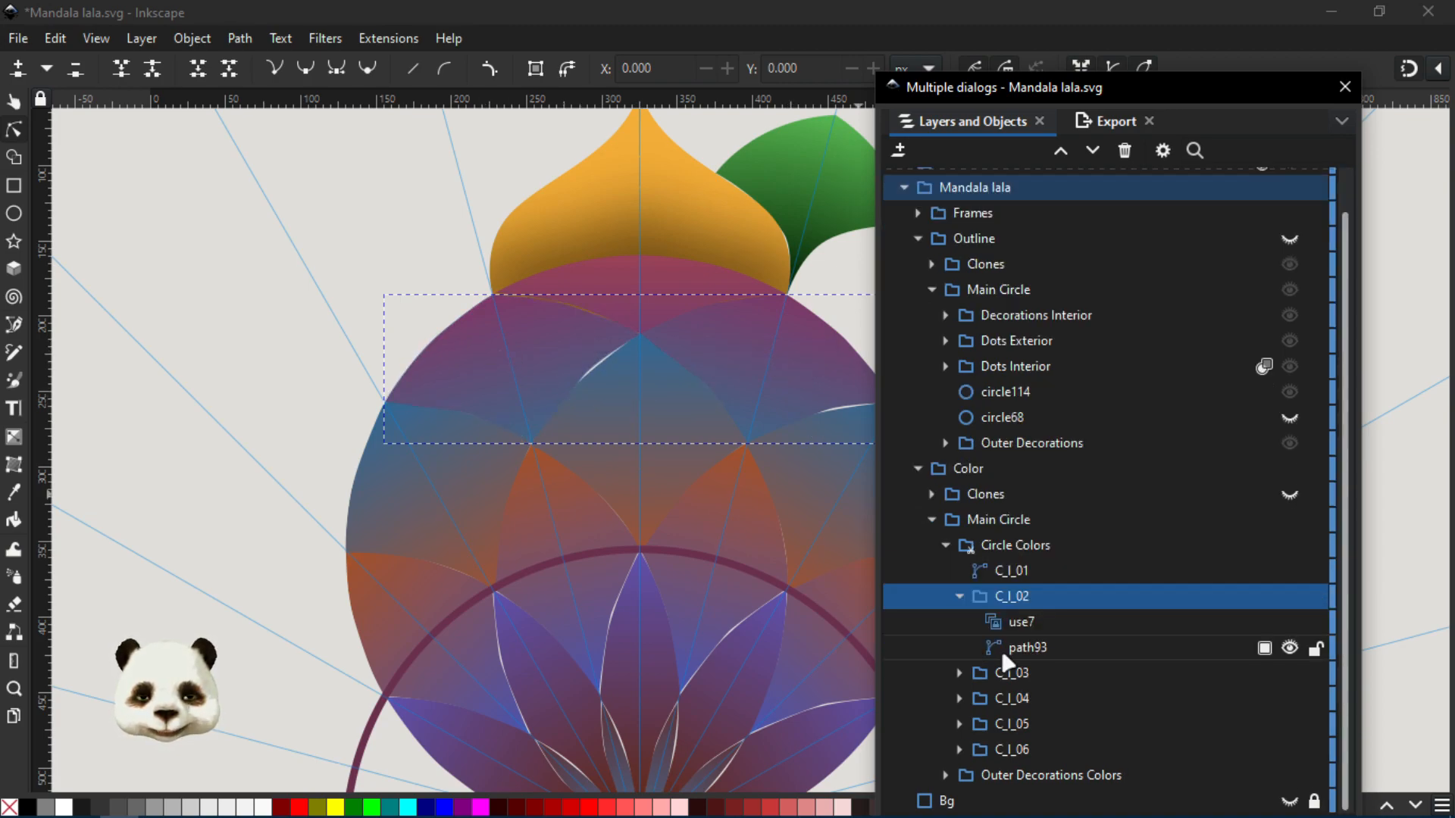
pyautogui.click(1017, 650)
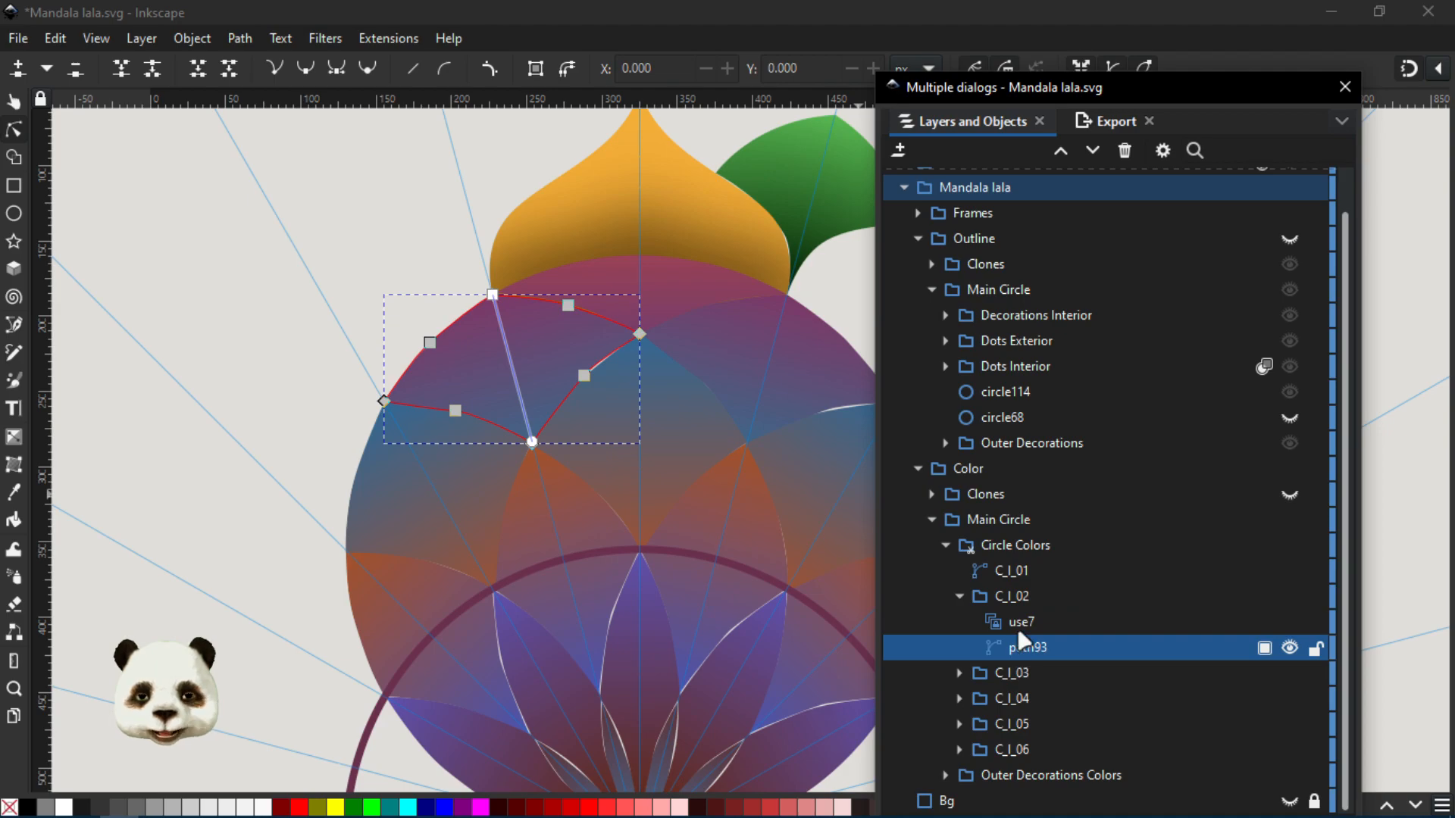
pyautogui.click(1018, 629)
# - Select the whole Circle Colors group with the Selector tool, and expand its C_I_03 subgroup in place of C_I_02
pyautogui.scroll(-2, 682, 650)
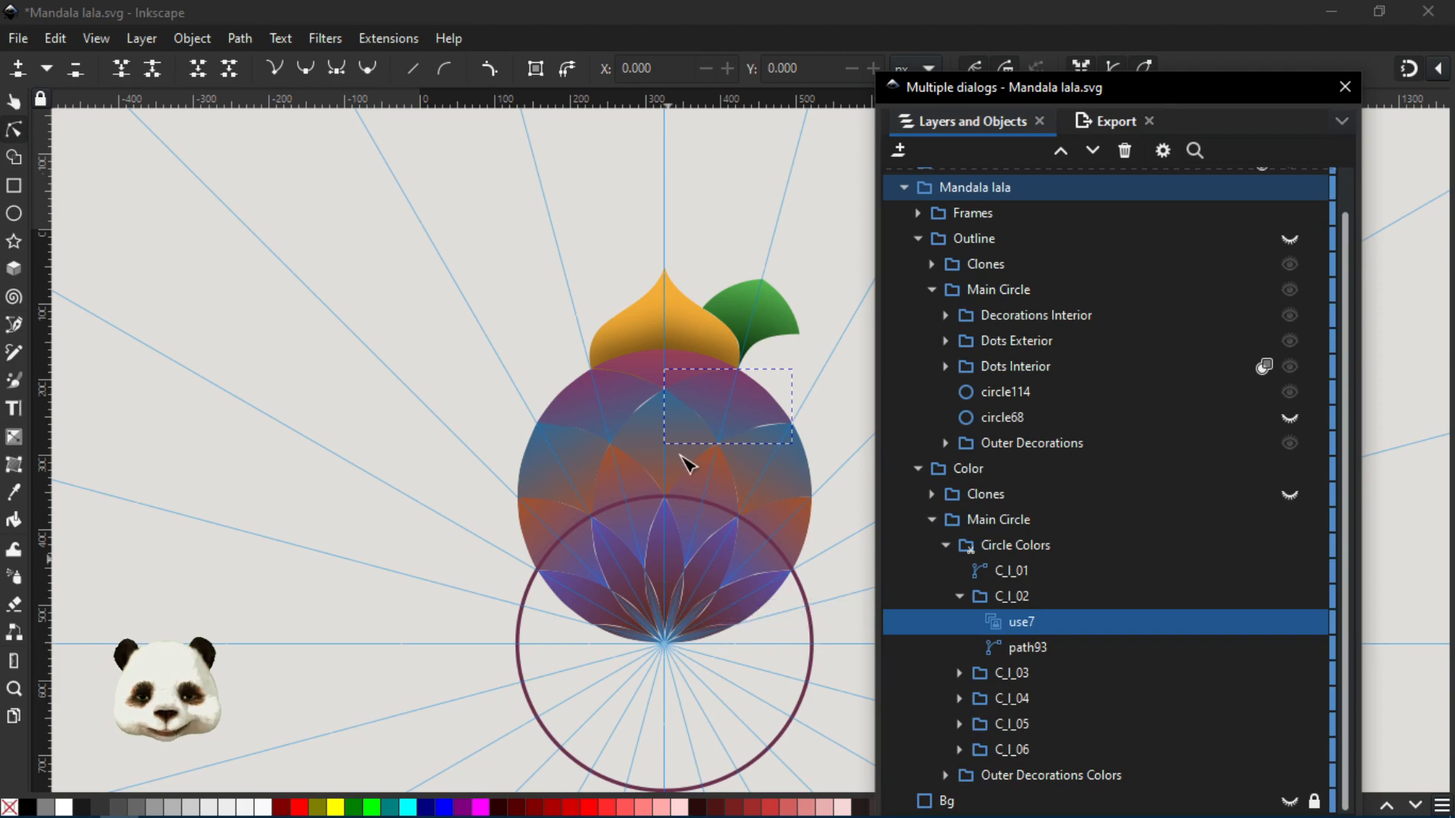
pyautogui.scroll(2, 709, 667)
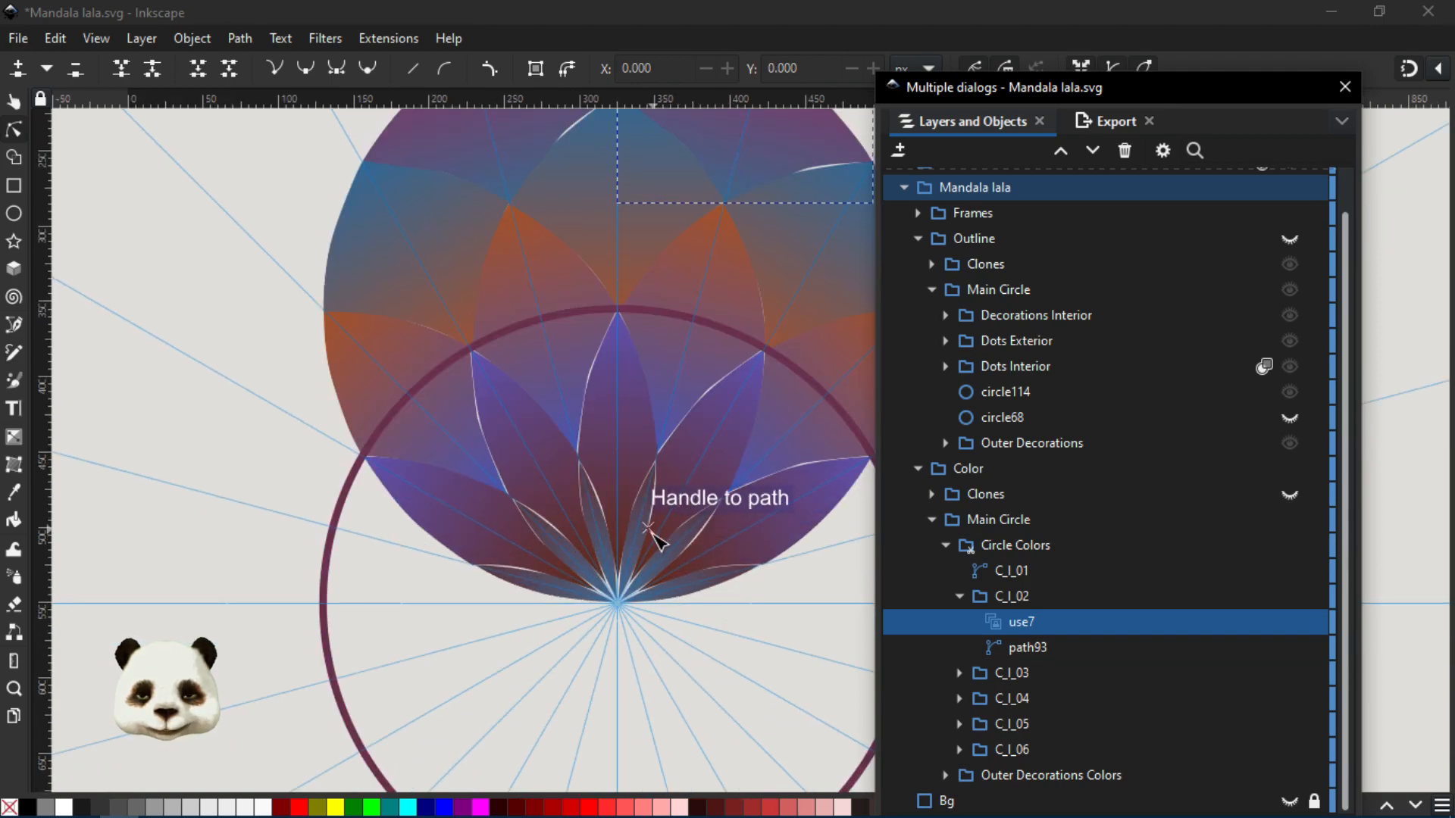
pyautogui.scroll(4, 644, 606)
pyautogui.press('s')
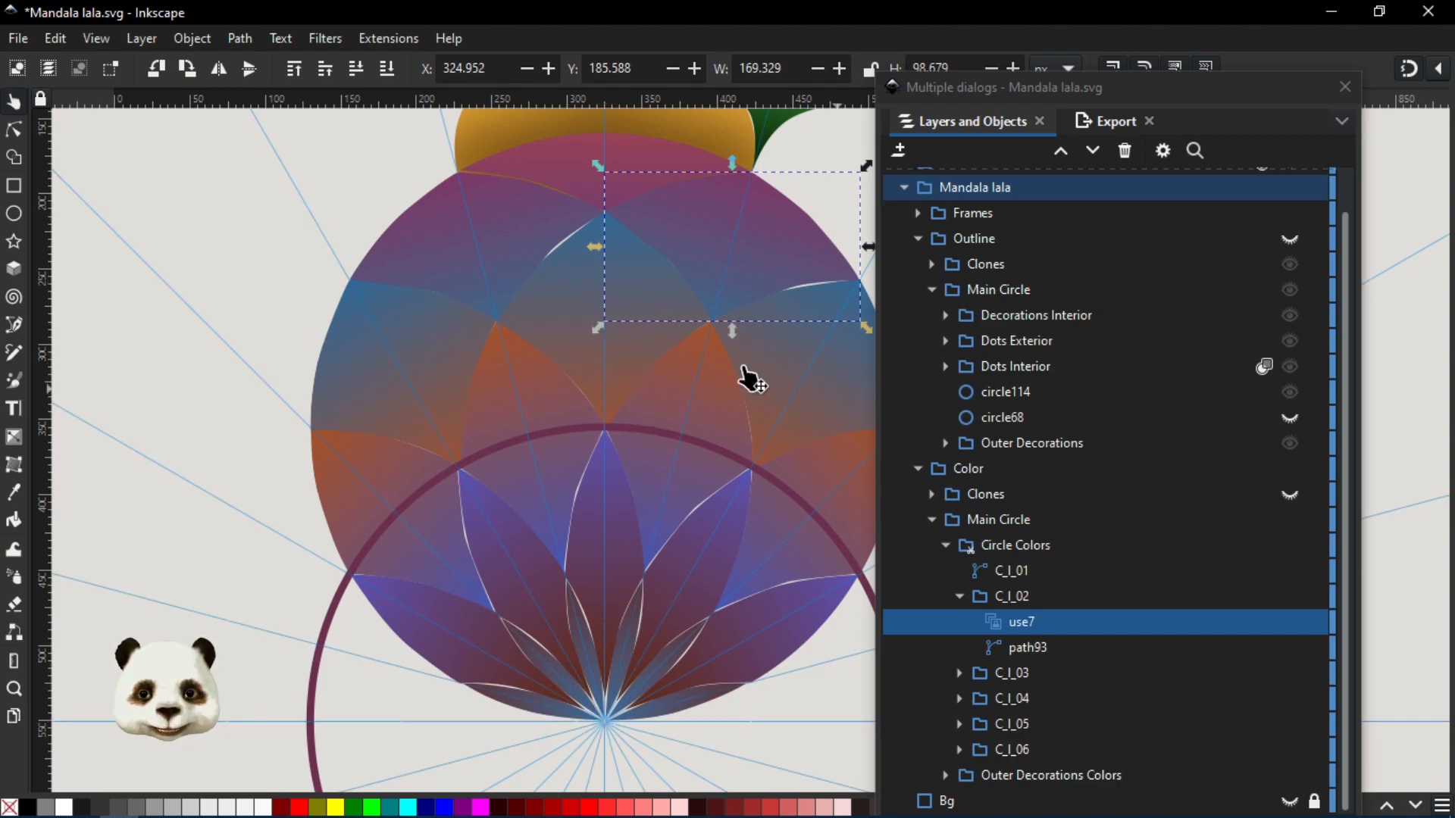
pyautogui.click(1002, 550)
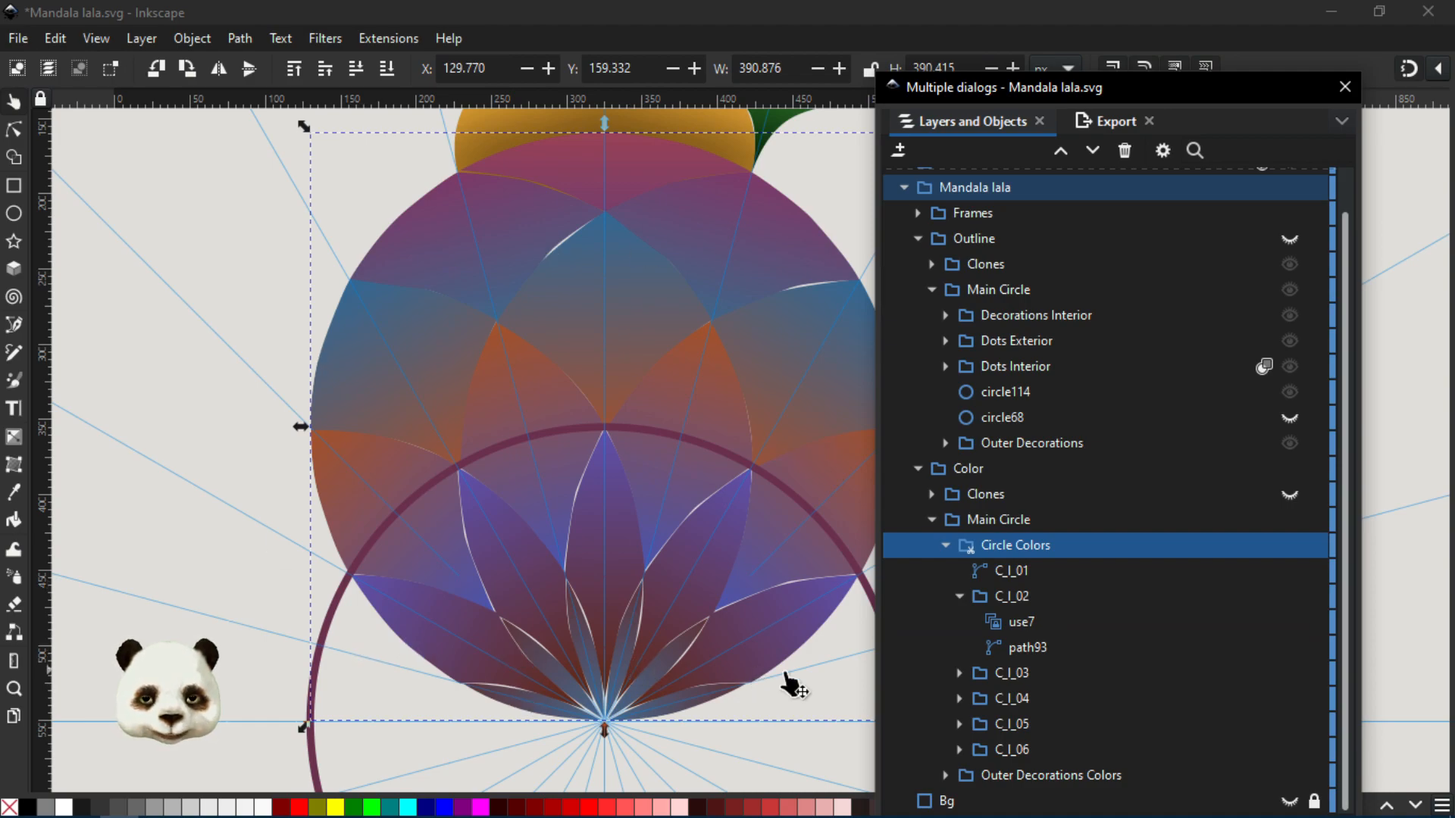
pyautogui.click(959, 597)
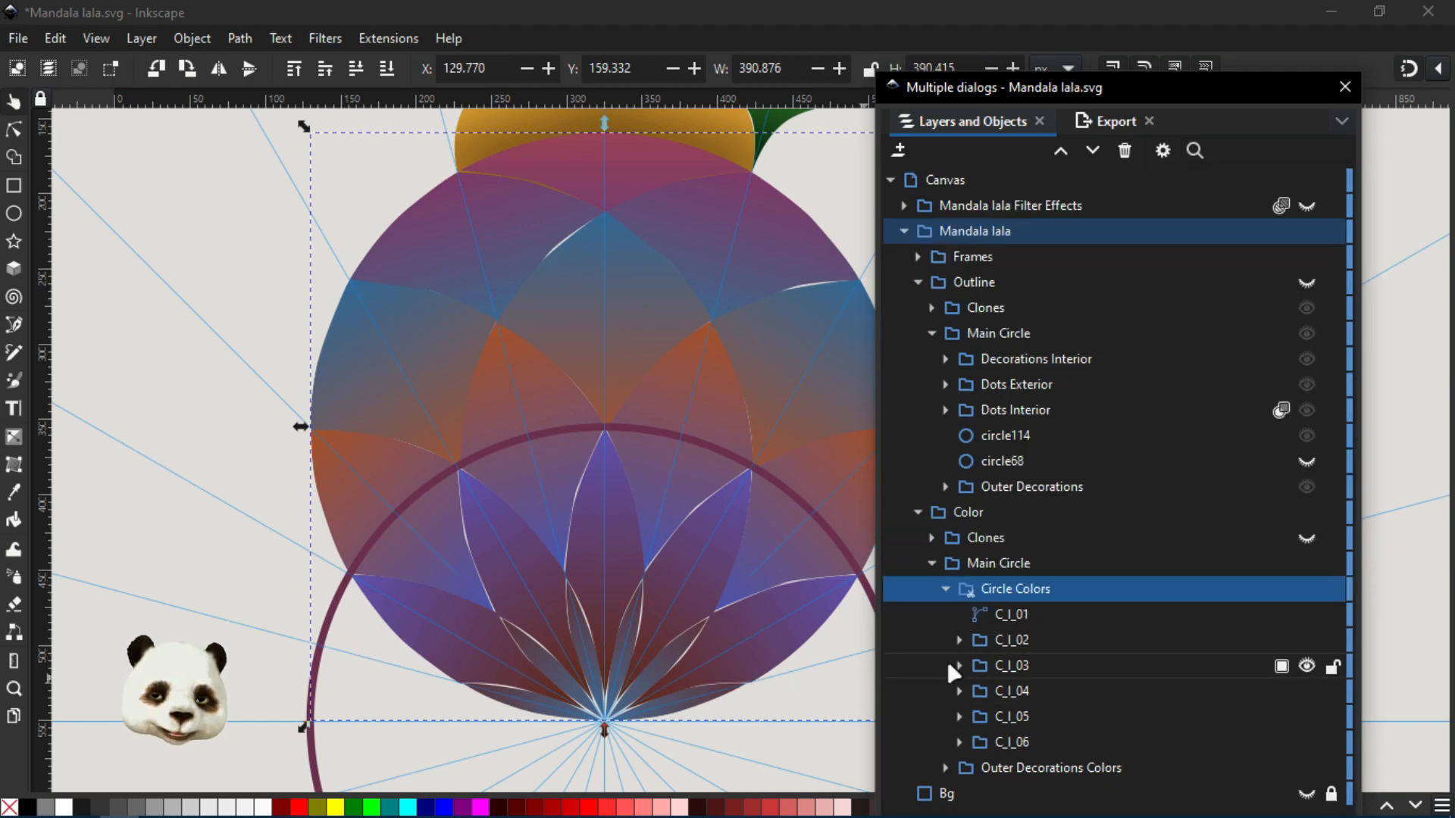
pyautogui.click(957, 664)
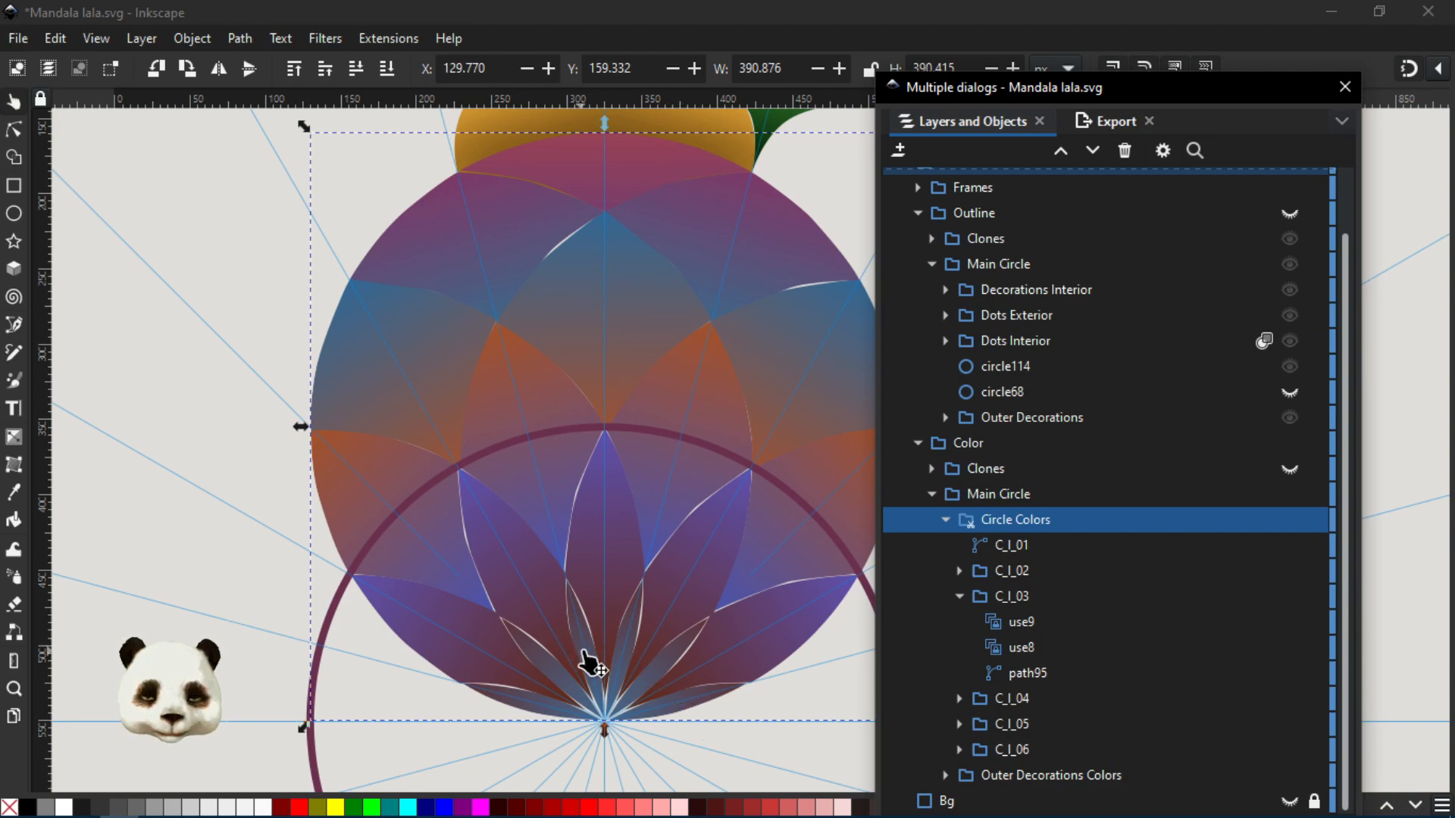
# - Collapse the Color group and show the Outline group with its Clones hidden, leaving only the Main Circle outline over the colours
pyautogui.click(918, 444)
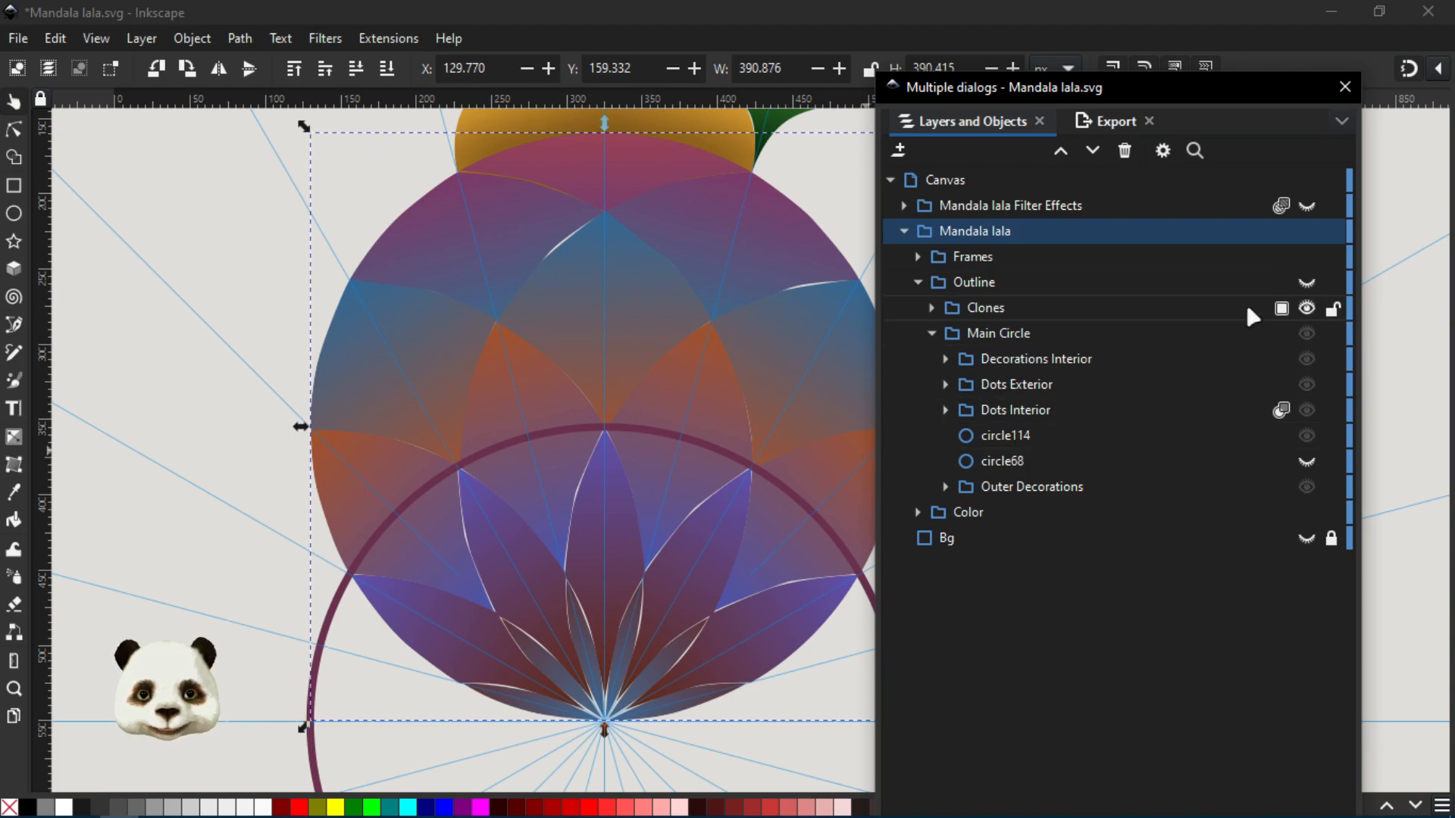
pyautogui.click(1306, 283)
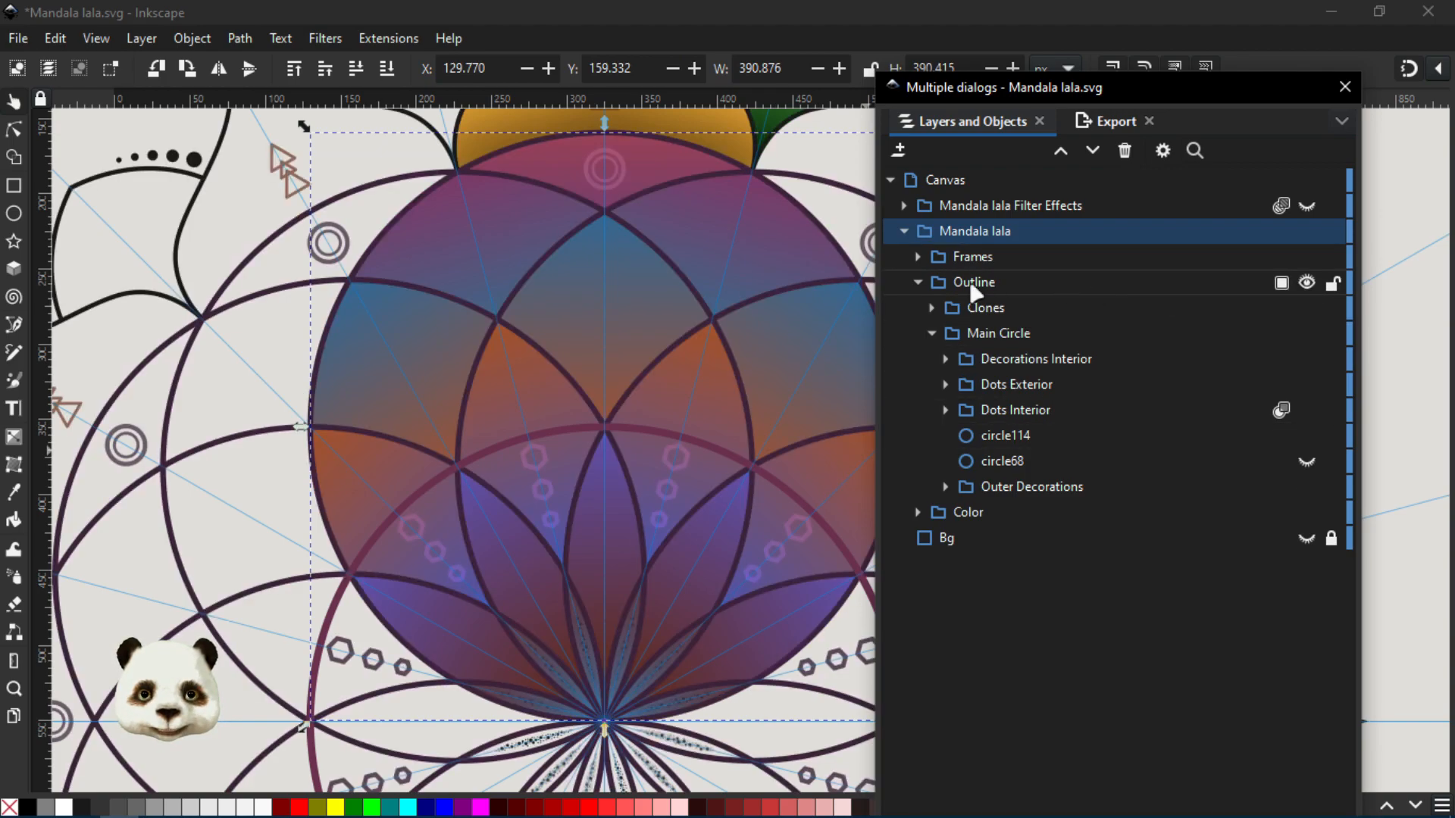
pyautogui.click(917, 283)
pyautogui.click(915, 284)
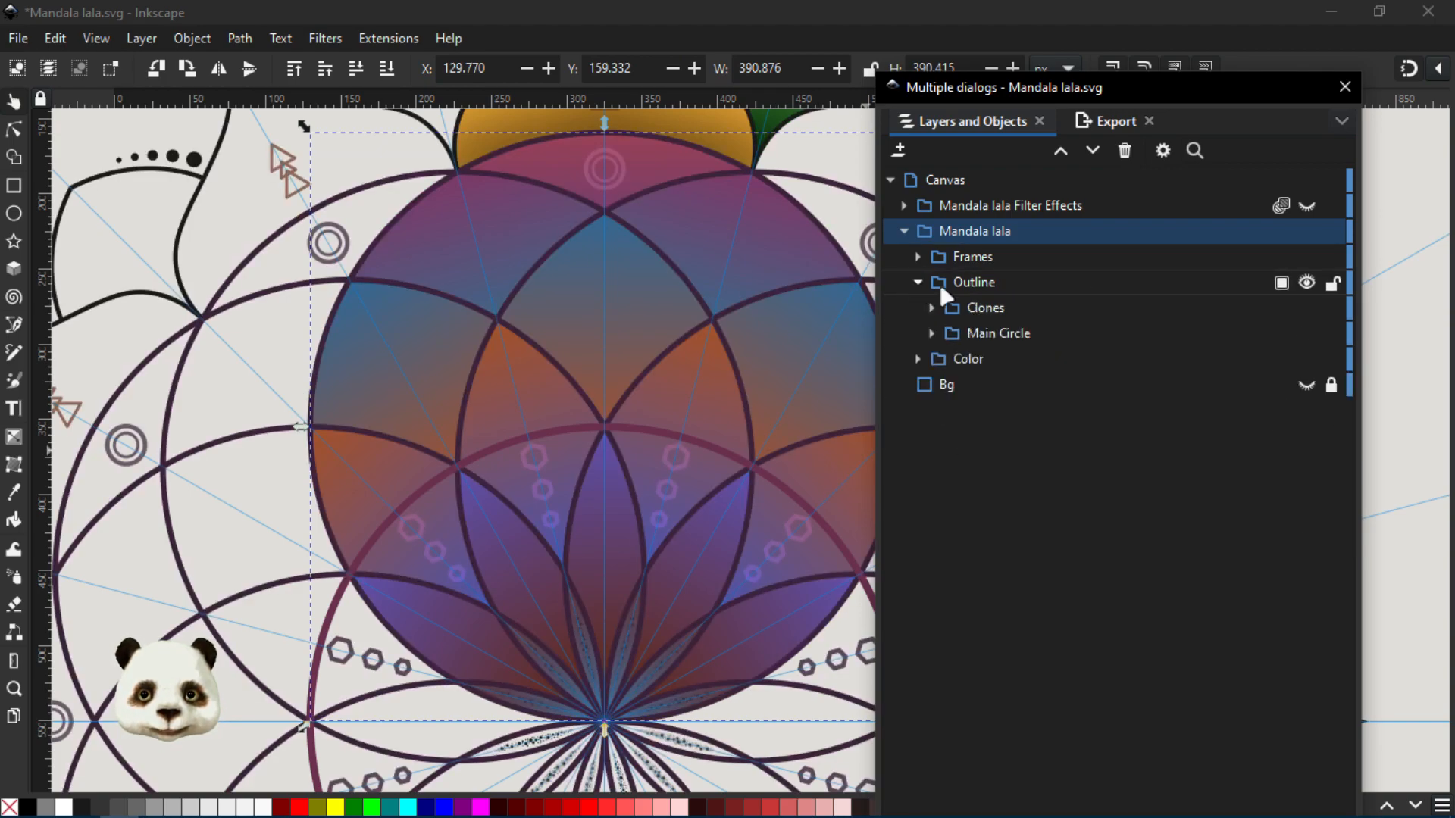
pyautogui.click(1305, 311)
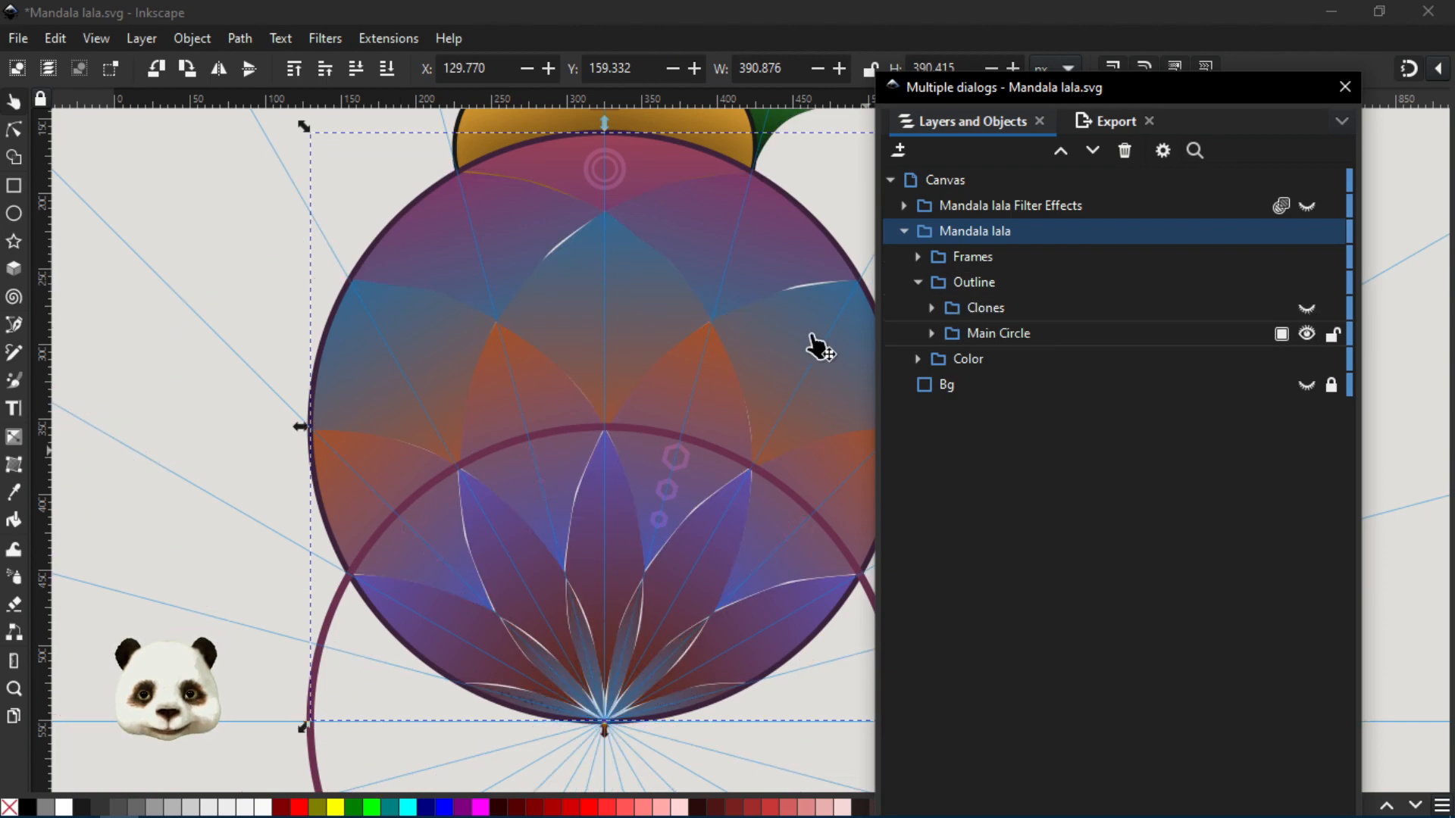
# - Expand the Color group with its Main Circle and Circle Colors subgroups to list the colour segments
pyautogui.scroll(-3, 770, 334)
pyautogui.moveTo(808, 327); pyautogui.dragTo(580, 357)
pyautogui.scroll(2, 352, 454)
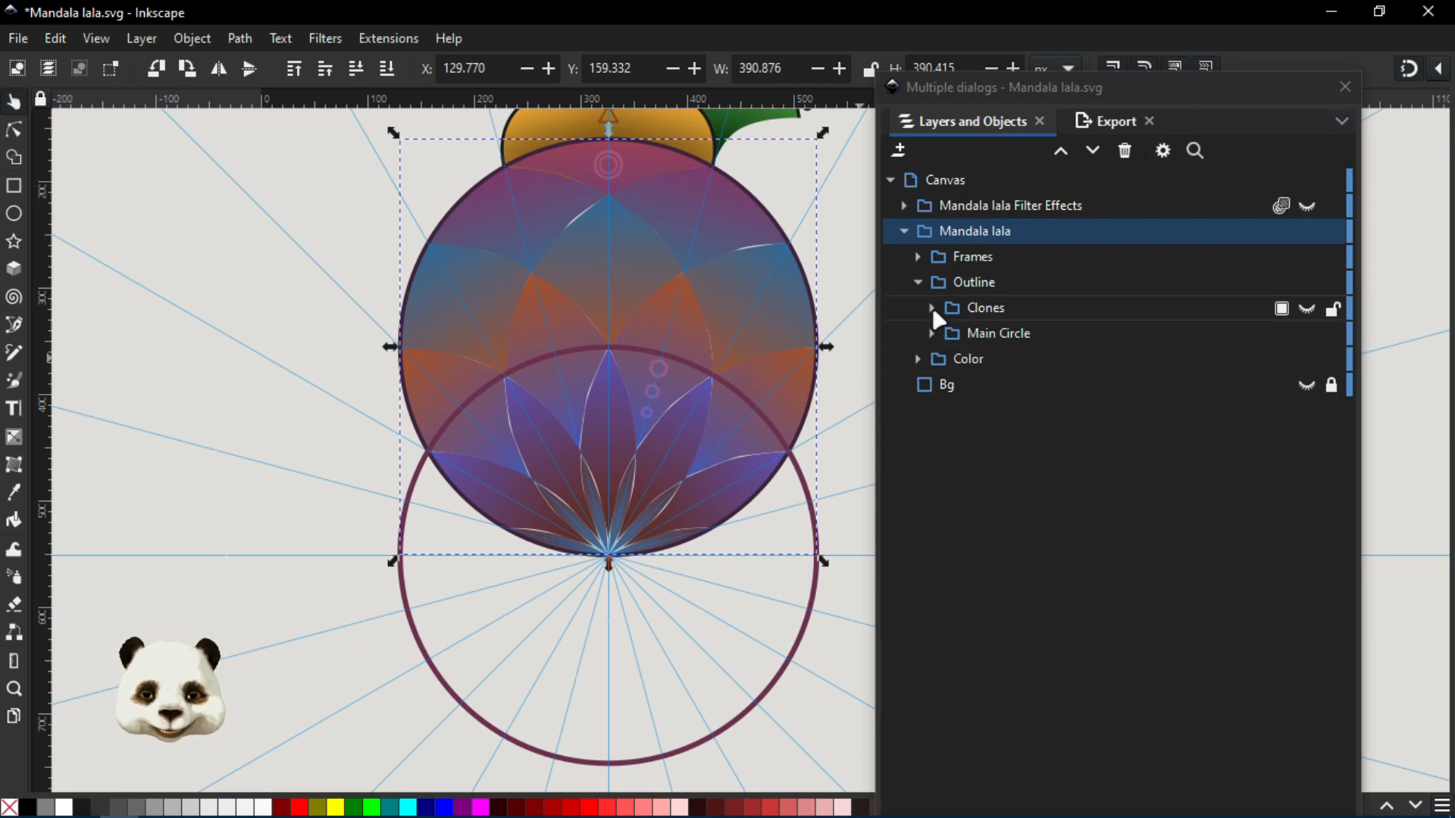
pyautogui.click(918, 356)
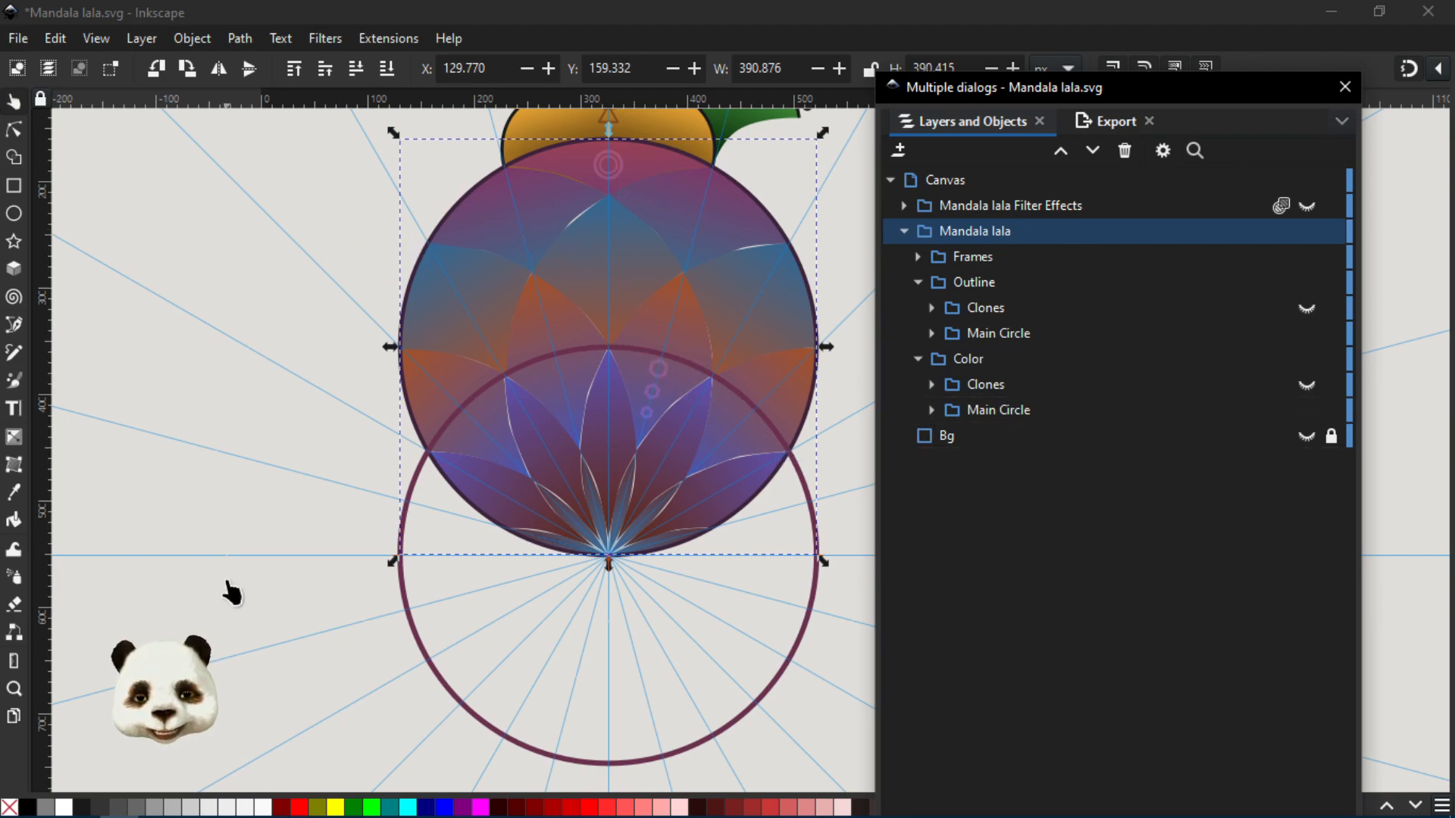
pyautogui.scroll(-3, 576, 273)
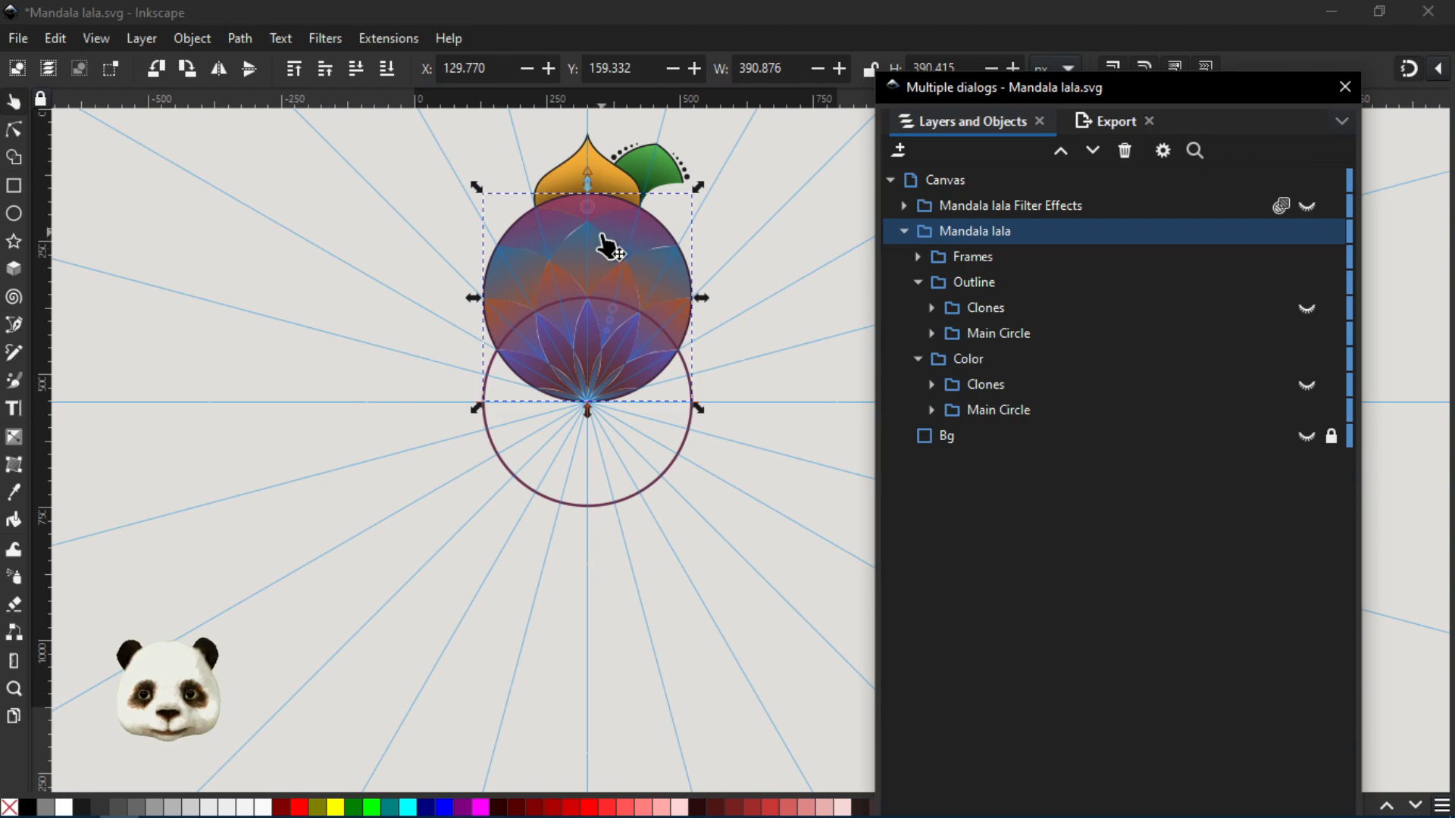
pyautogui.scroll(3, 570, 220)
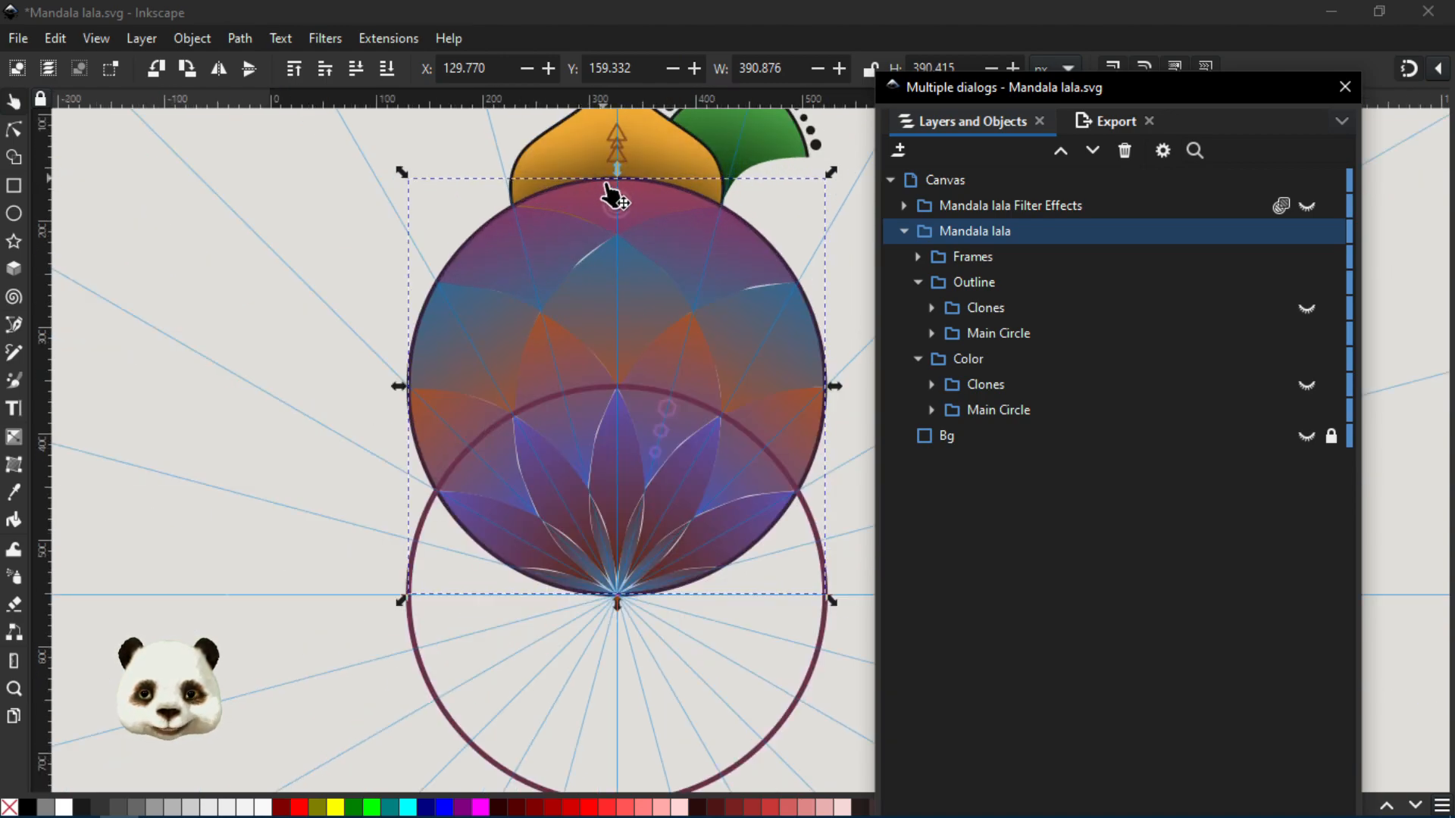
pyautogui.click(933, 410)
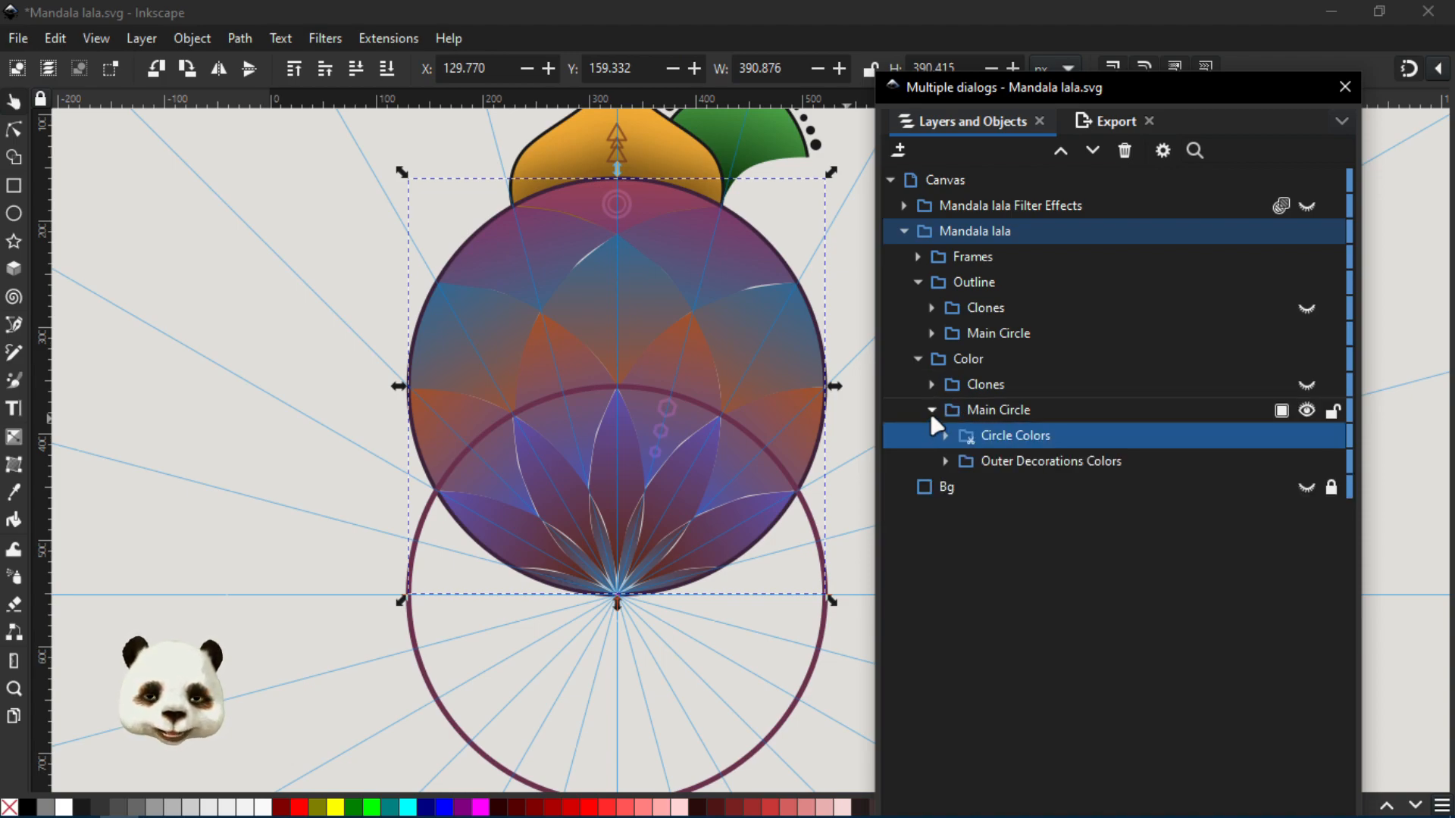
pyautogui.click(944, 436)
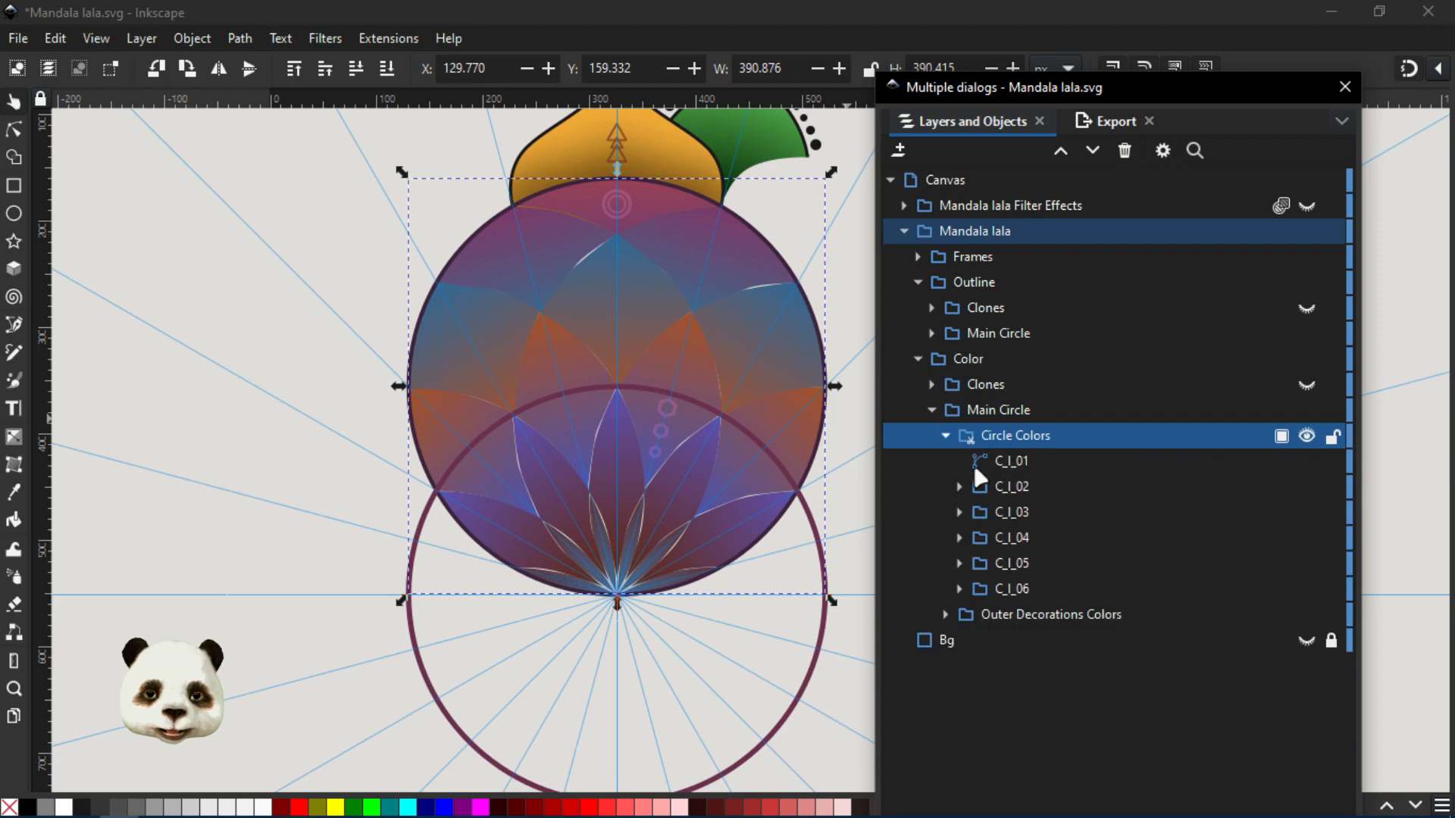
# - Select the C_I_01 segment in the Circle Colors group and check its paint in Fill and Stroke
pyautogui.click(1020, 465)
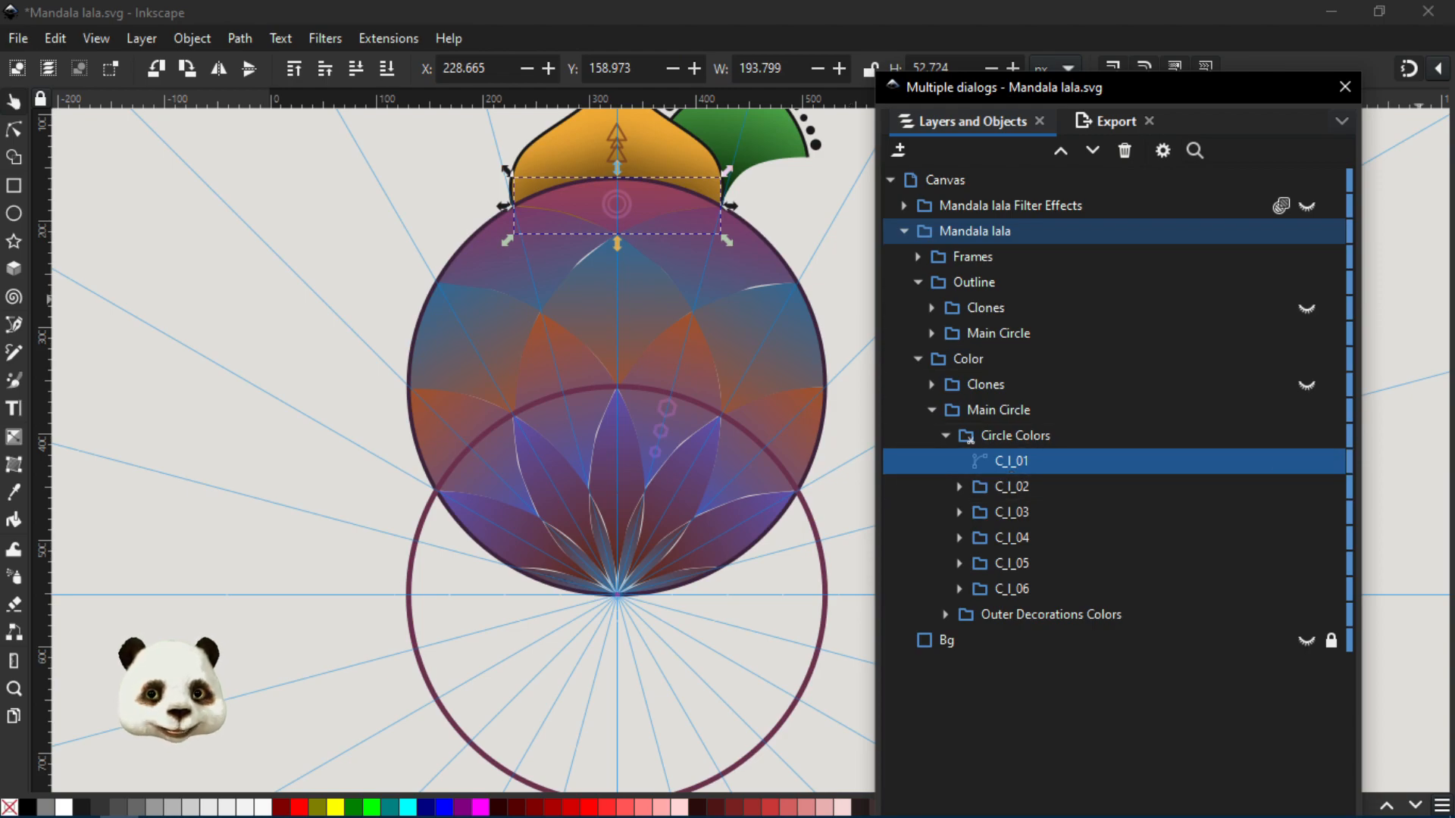
pyautogui.hotkey('ctrl', 'shift', 'f')
pyautogui.moveTo(847, 115)
pyautogui.mouseDown()
pyautogui.moveTo(1062, 68)
pyautogui.moveTo(1057, 80)
pyautogui.moveTo(1454, 84)
pyautogui.mouseUp()
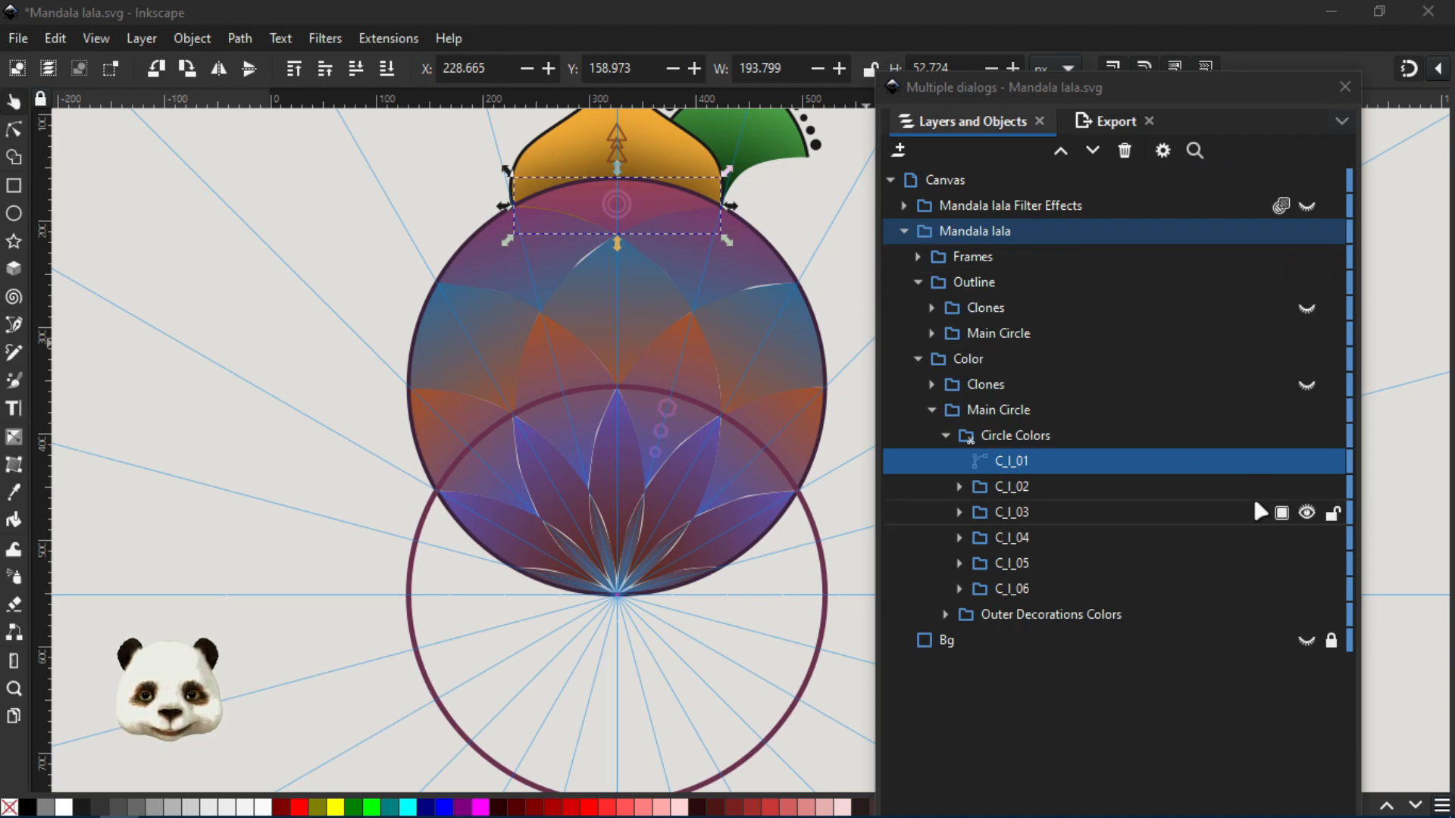
# - Show the Clones subgroups of both the Color and Outline groups
pyautogui.click(1305, 385)
pyautogui.click(1306, 308)
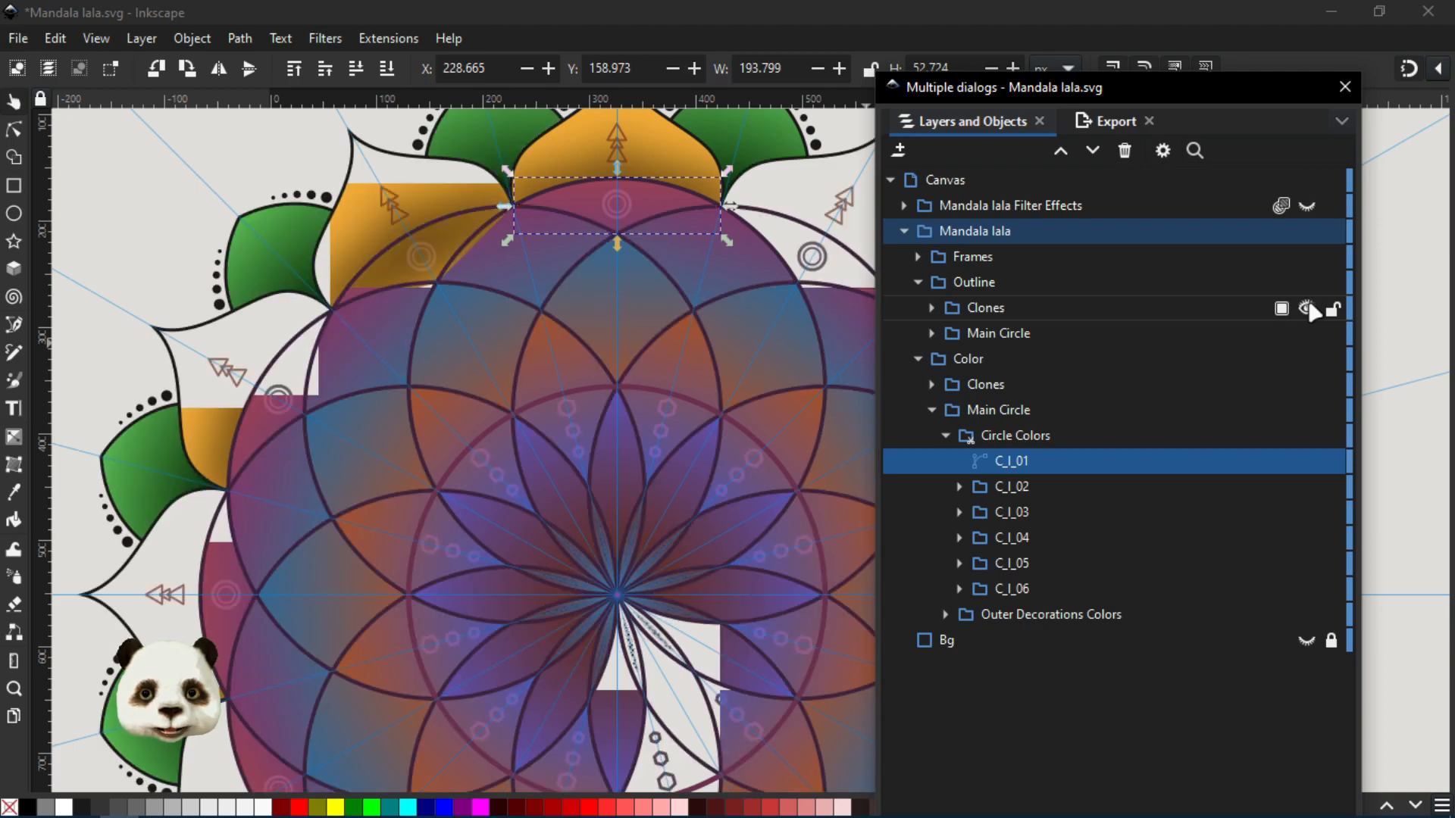
pyautogui.click(1305, 308)
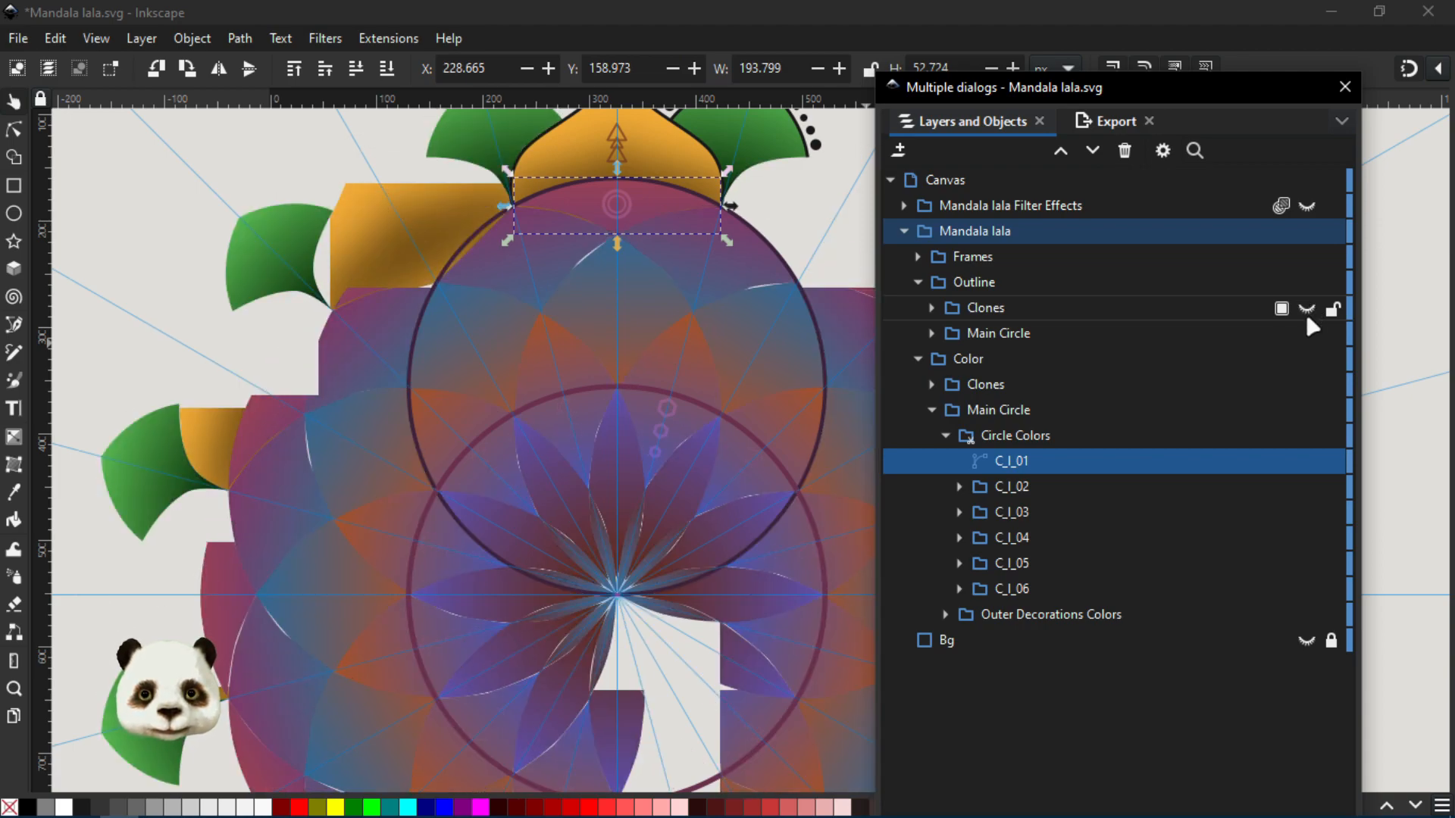
pyautogui.click(1306, 308)
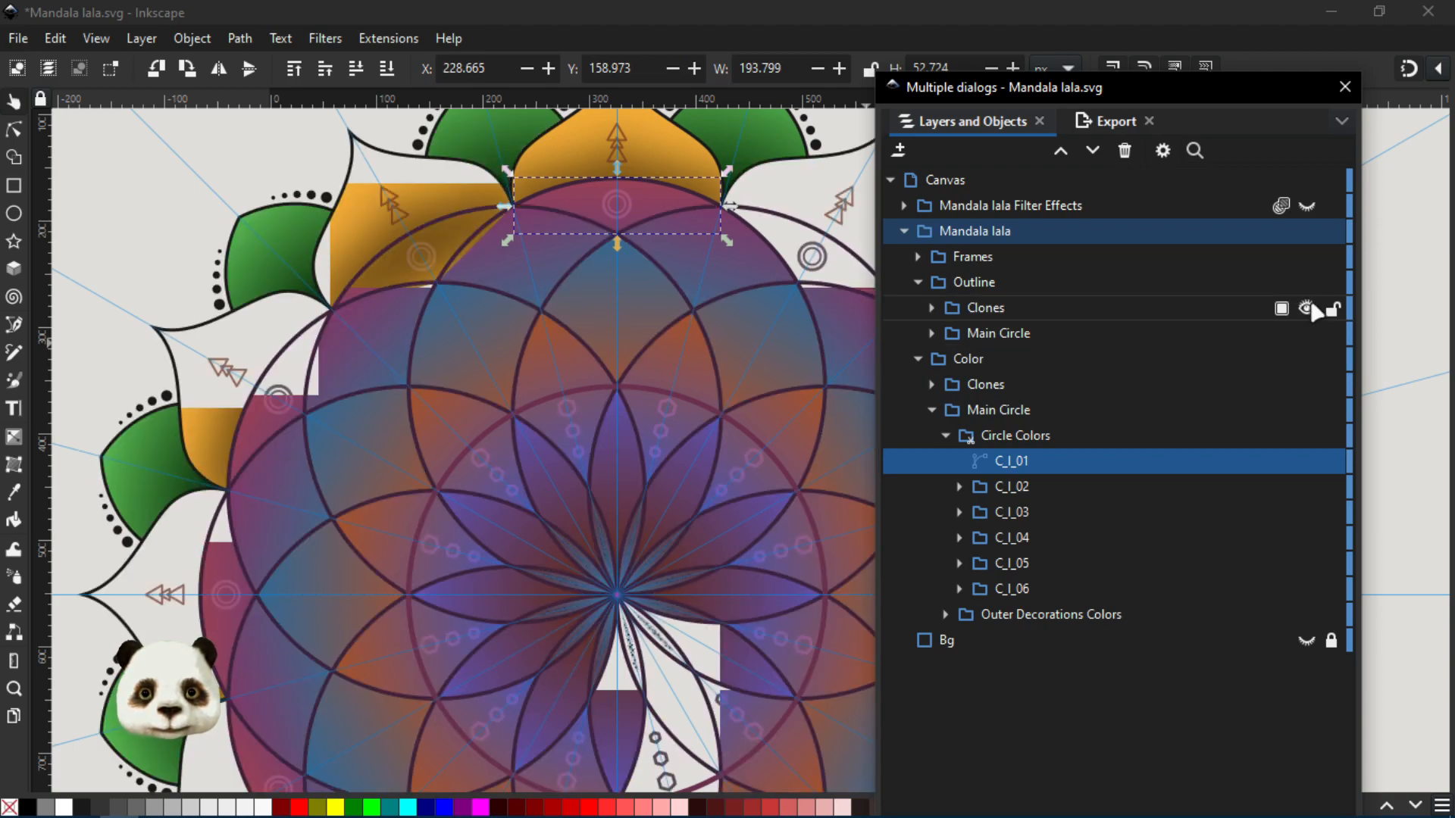
# - Hide the Outline and Frames groups and examine the mandala's bare colour gradients across all cloned circles
pyautogui.click(1307, 283)
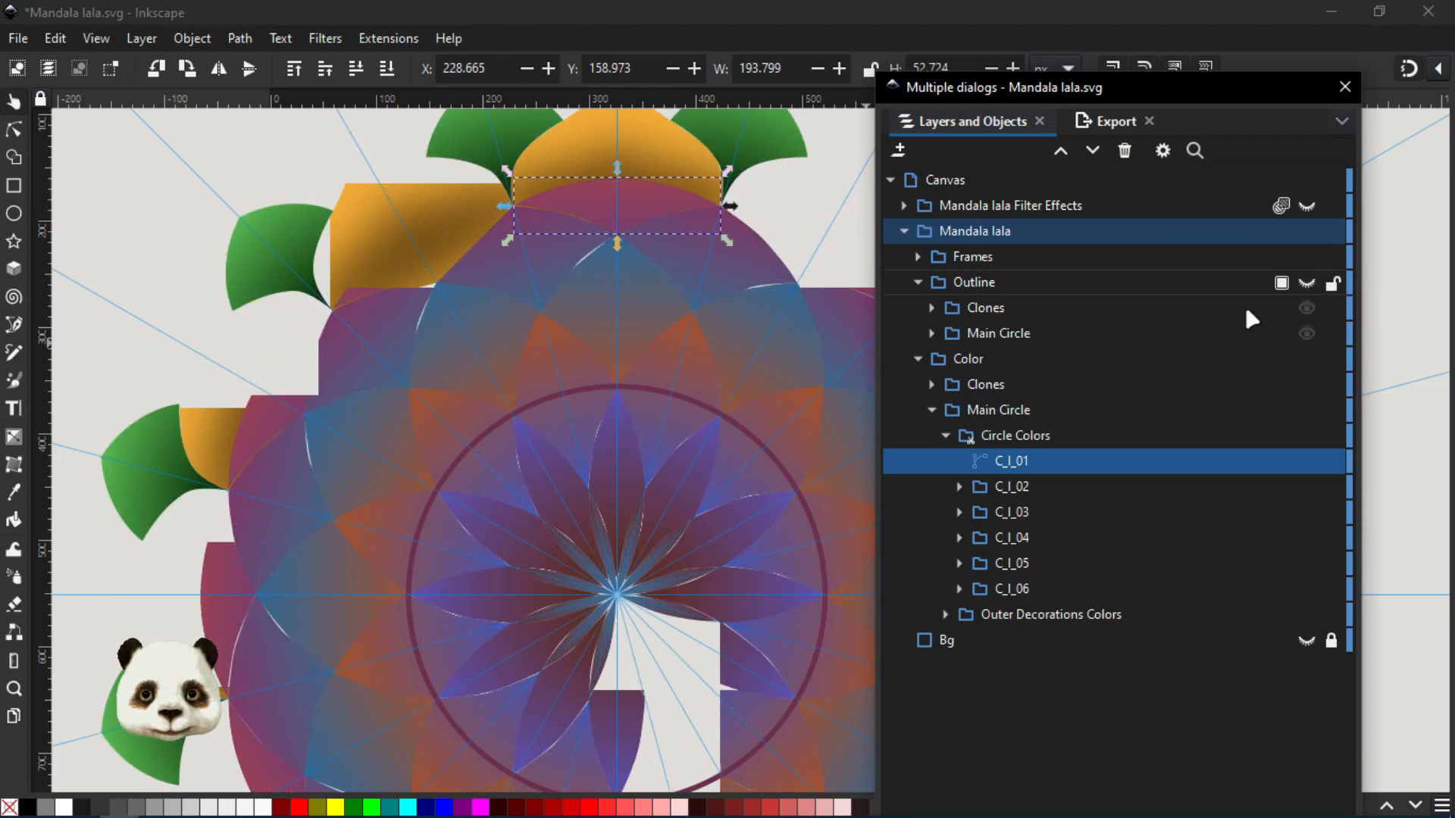
pyautogui.moveTo(692, 432); pyautogui.dragTo(596, 324)
pyautogui.scroll(-2, 575, 416)
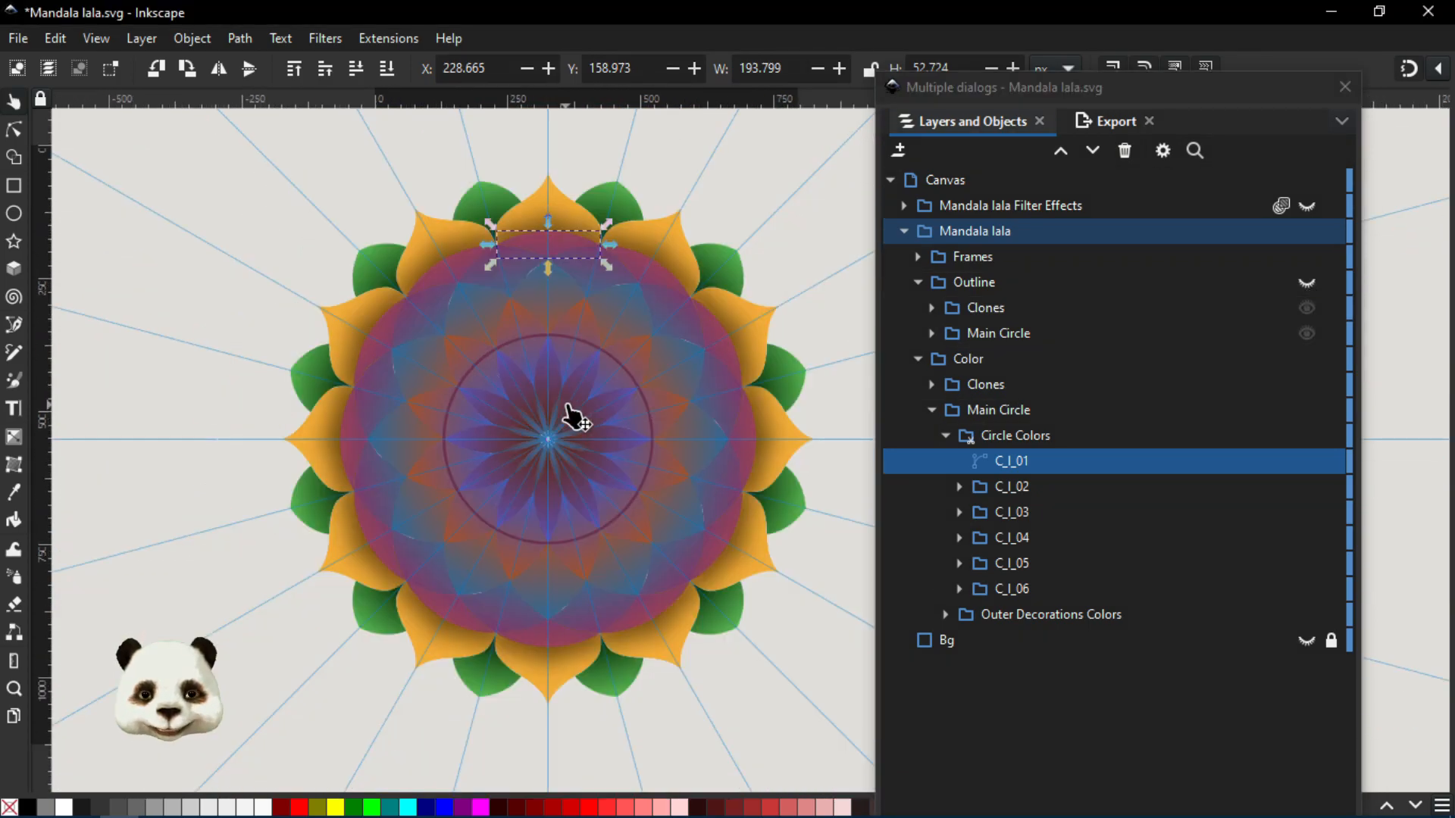
pyautogui.scroll(2, 568, 409)
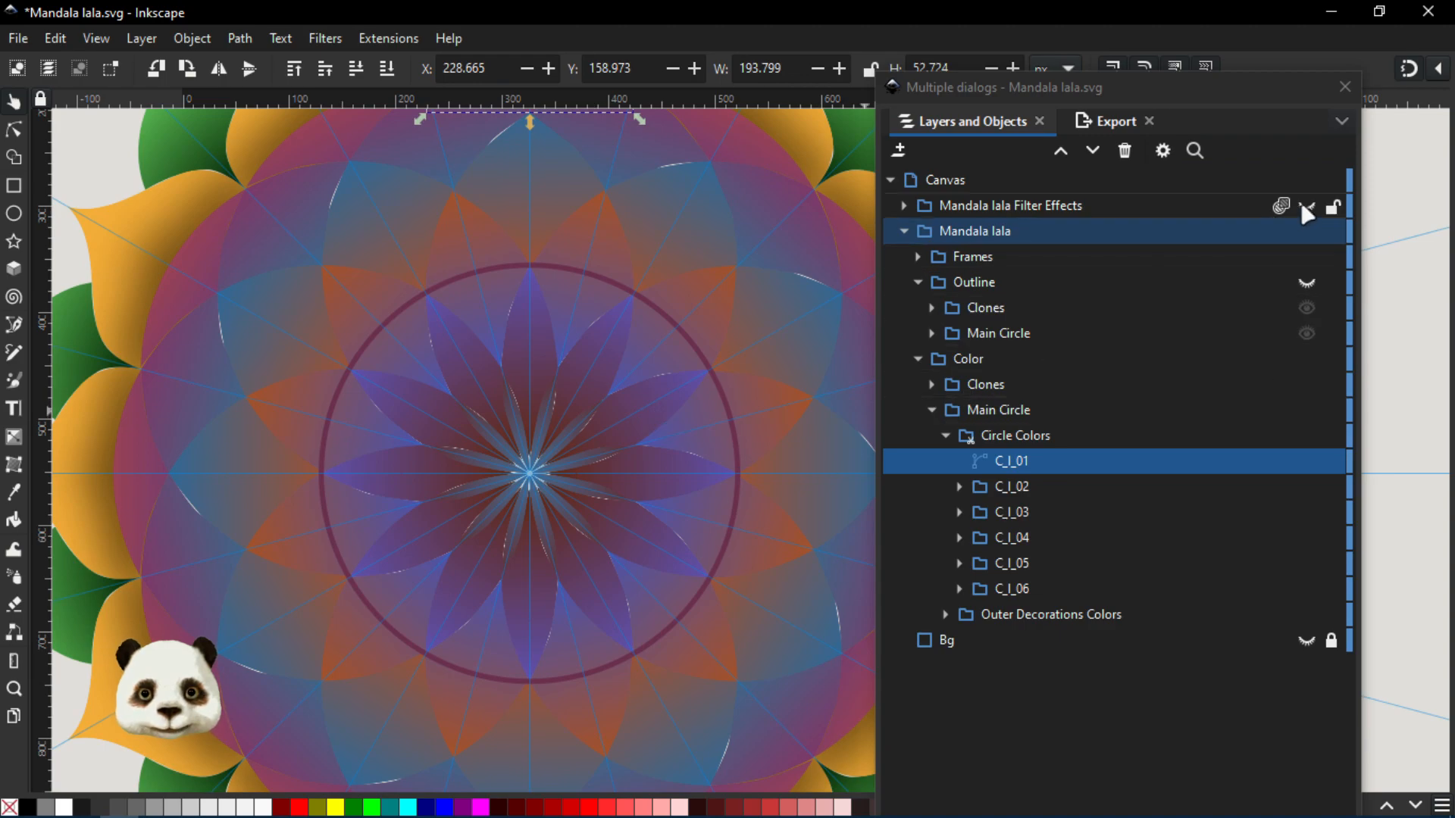
pyautogui.click(1306, 257)
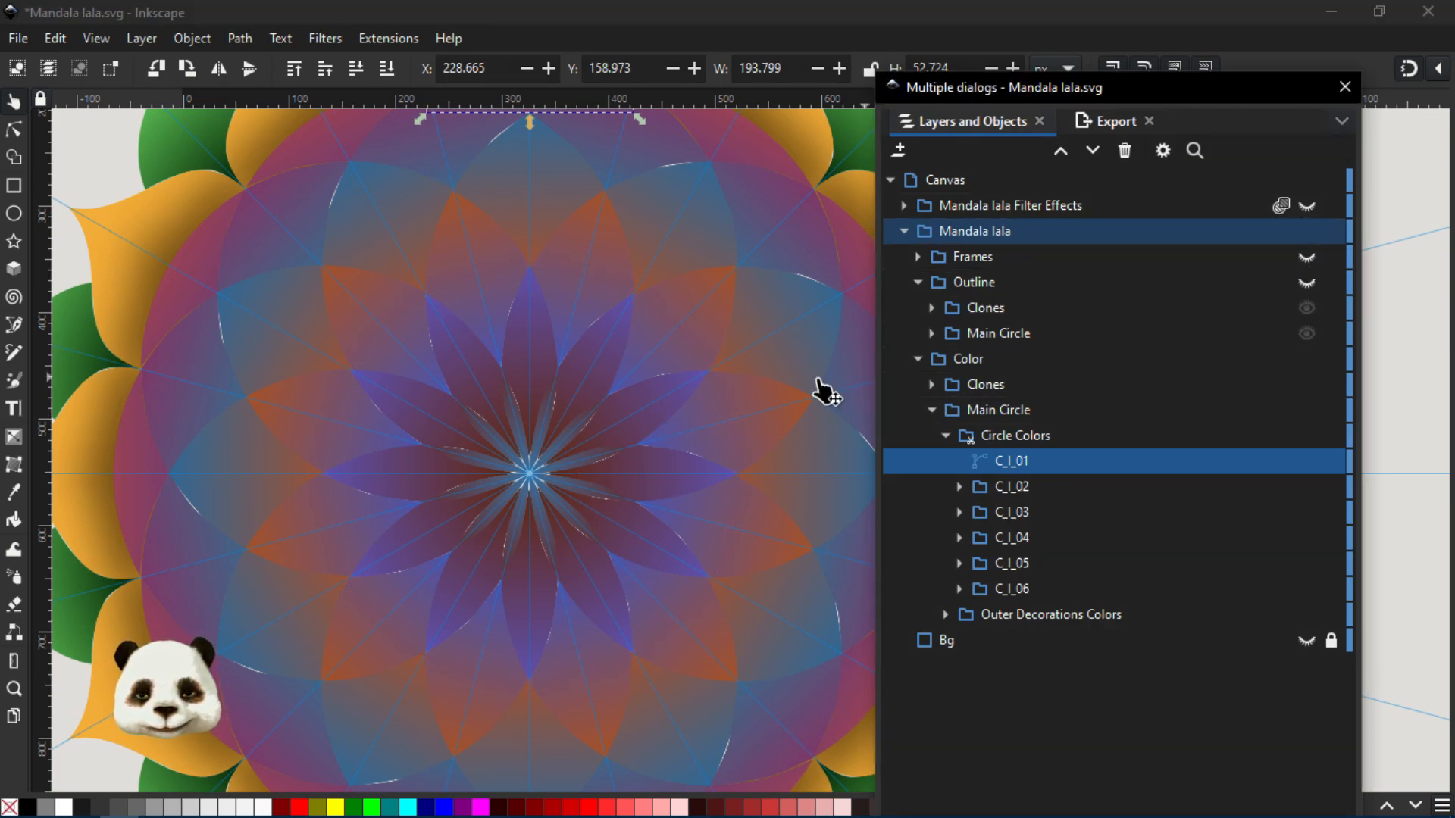
pyautogui.scroll(-1, 746, 380)
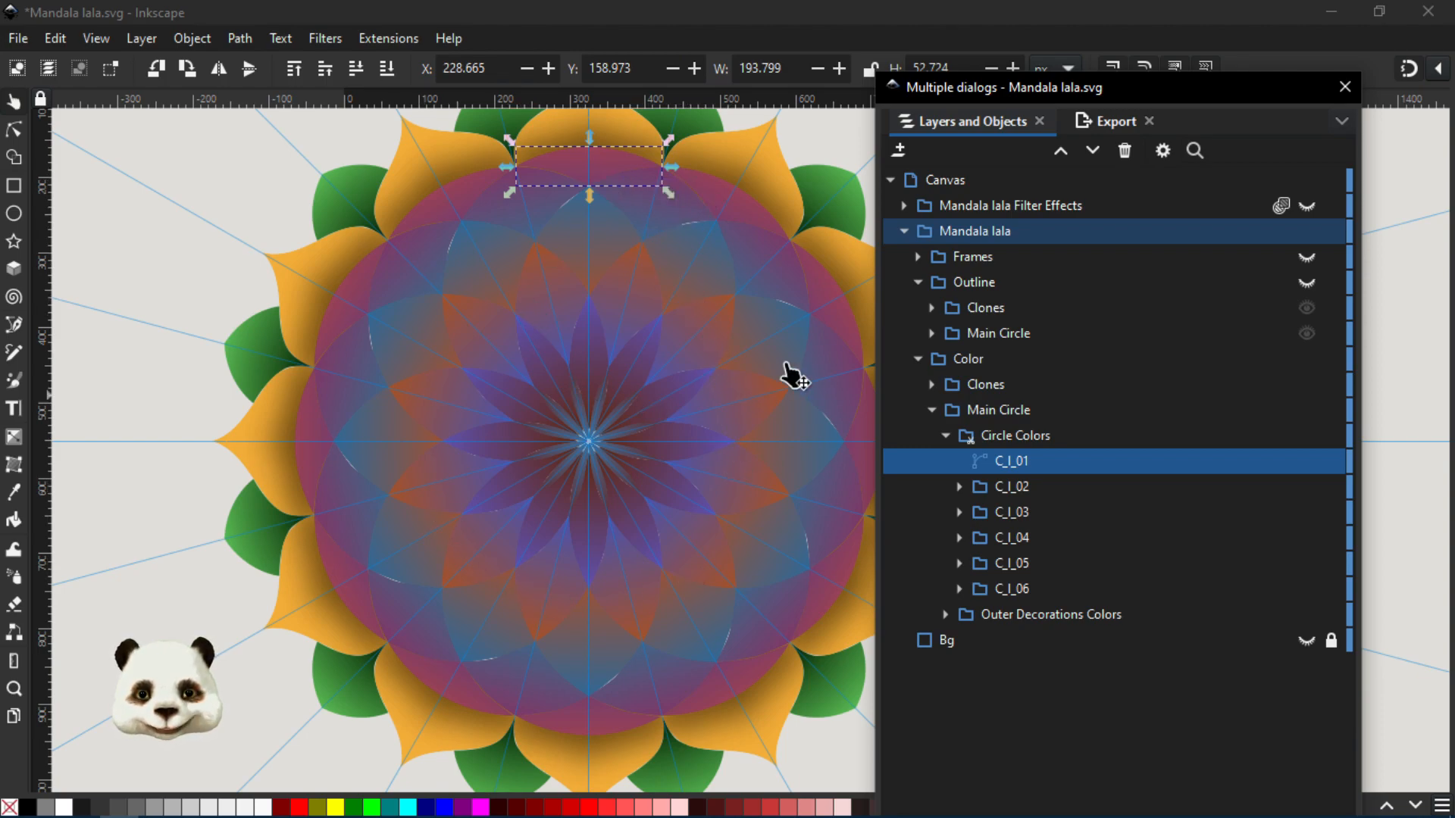
pyautogui.scroll(1, 671, 214)
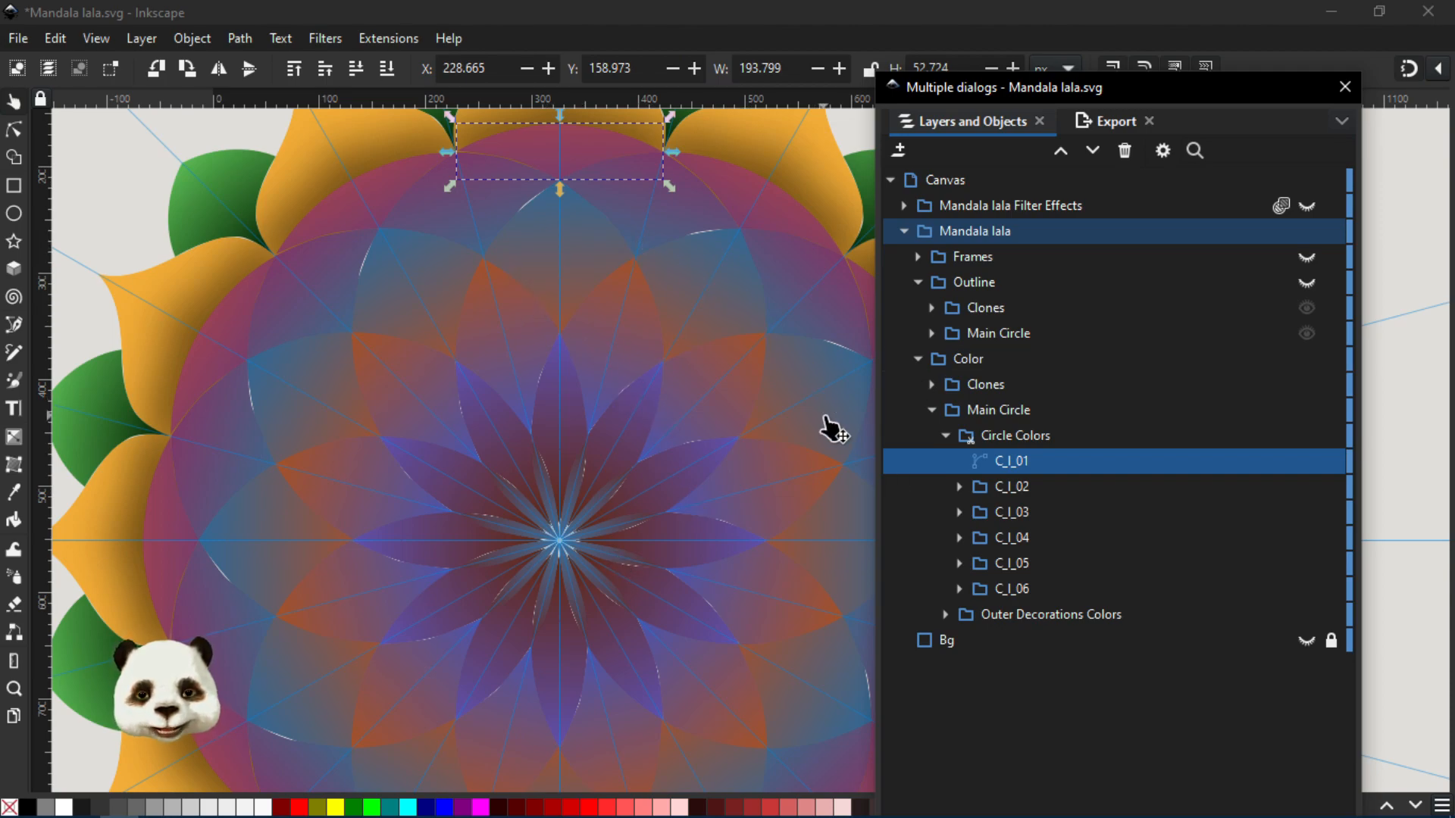
pyautogui.scroll(-1, 823, 426)
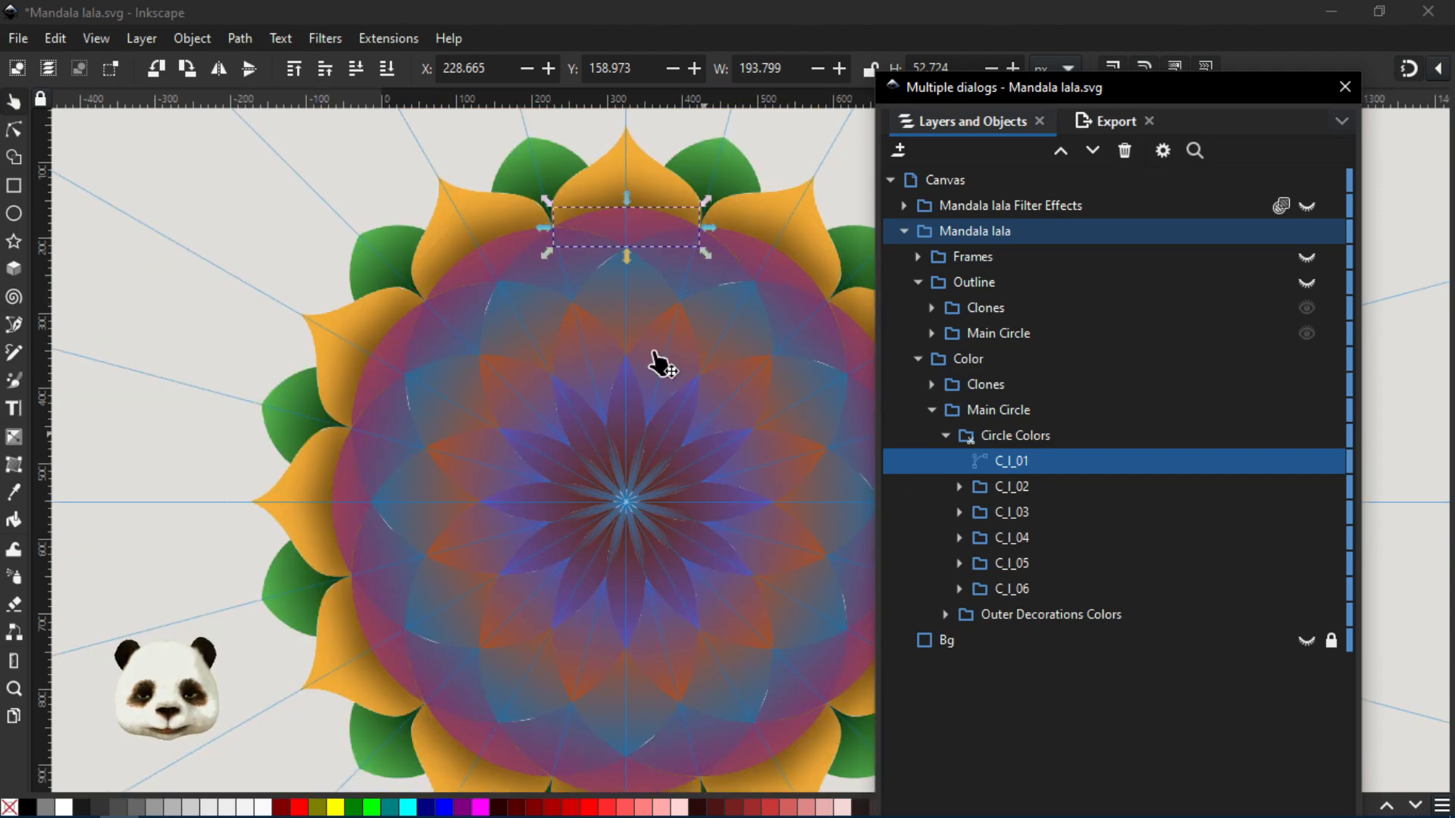
pyautogui.scroll(1, 598, 331)
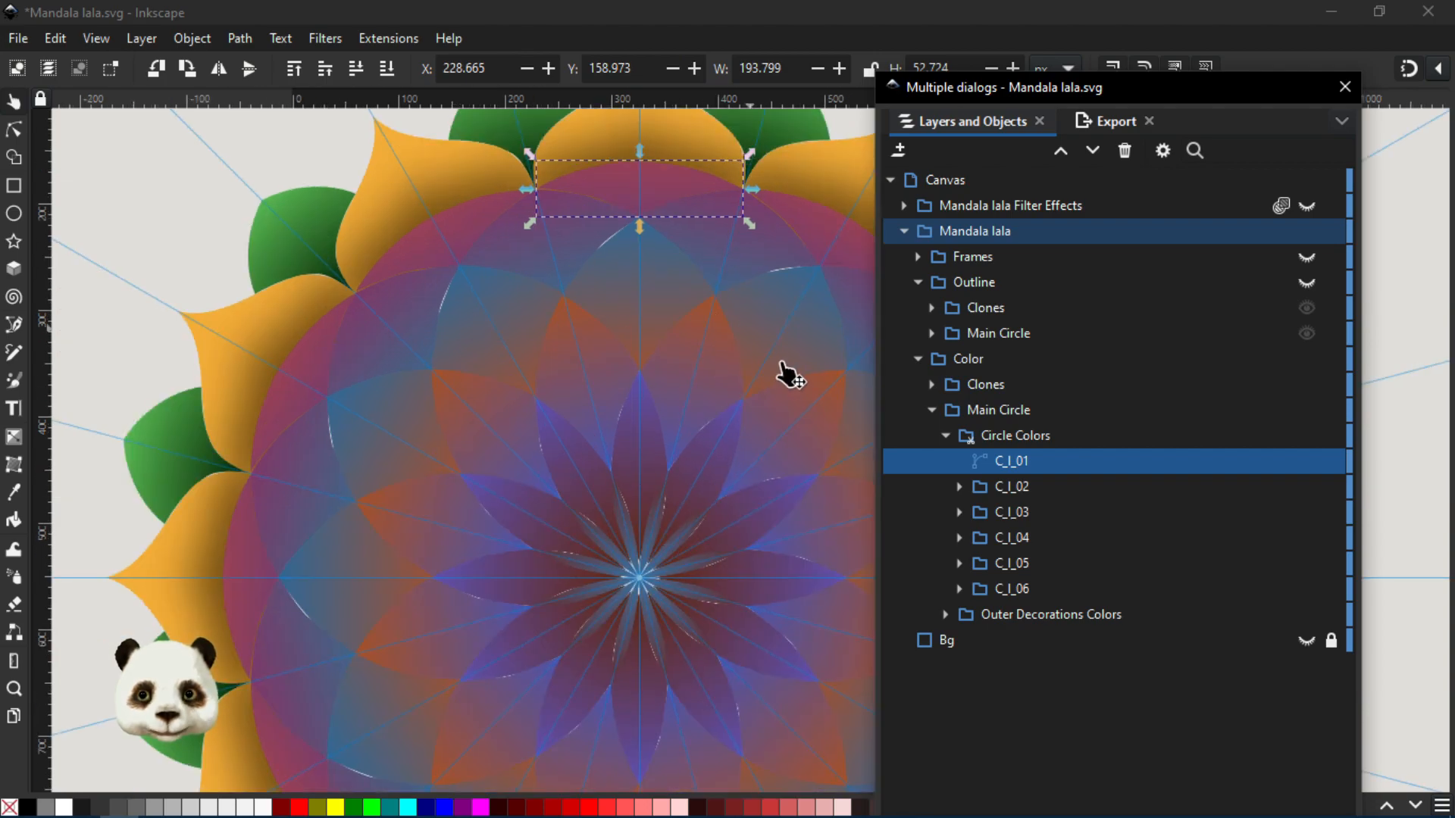
pyautogui.scroll(-1, 785, 341)
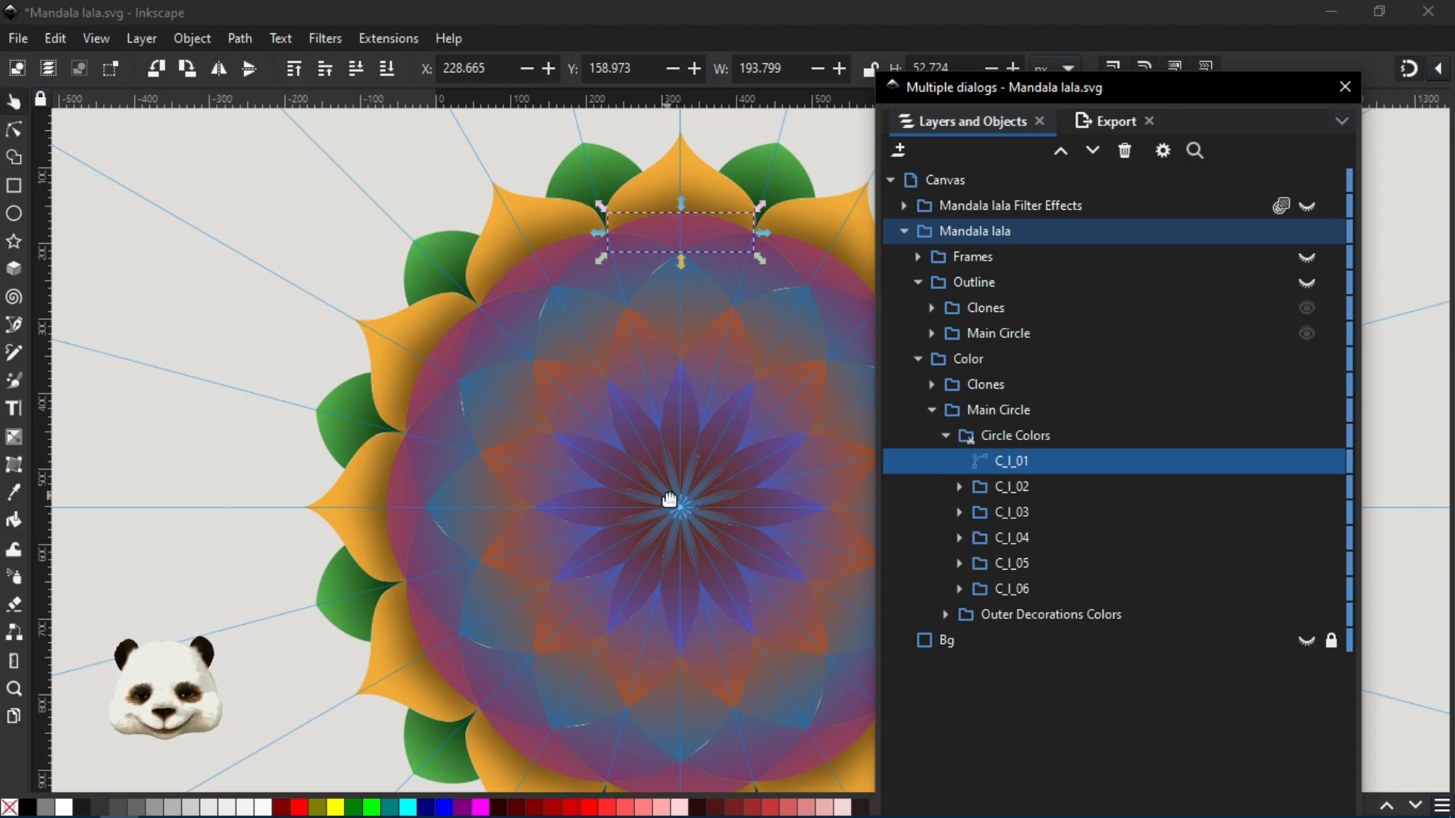
pyautogui.moveTo(637, 493); pyautogui.dragTo(528, 494)
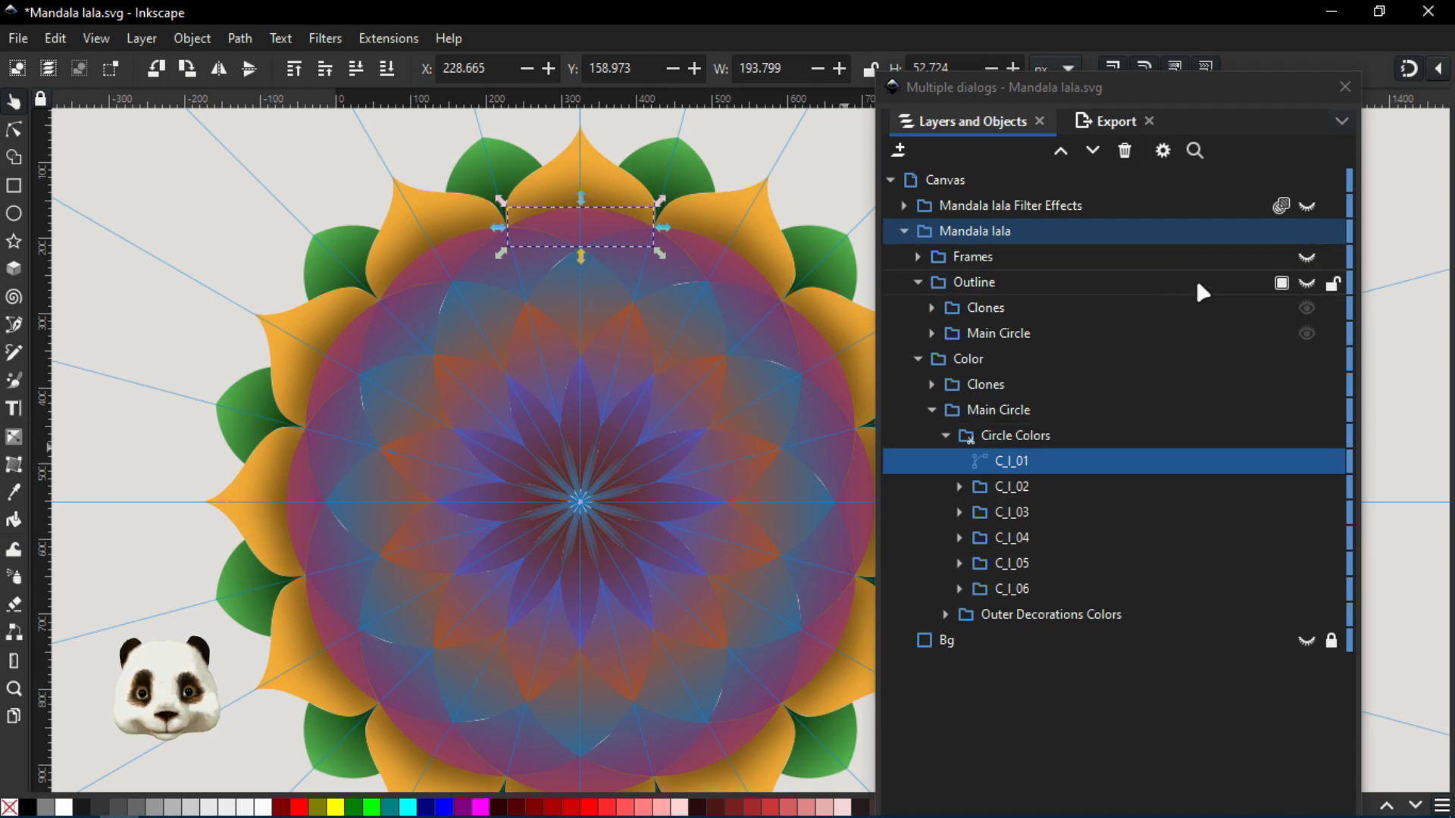
# - Show the Frames, Outline, Mandala lala Filter Effects and Bg items, and collapse the Mandala lala group
pyautogui.click(1307, 258)
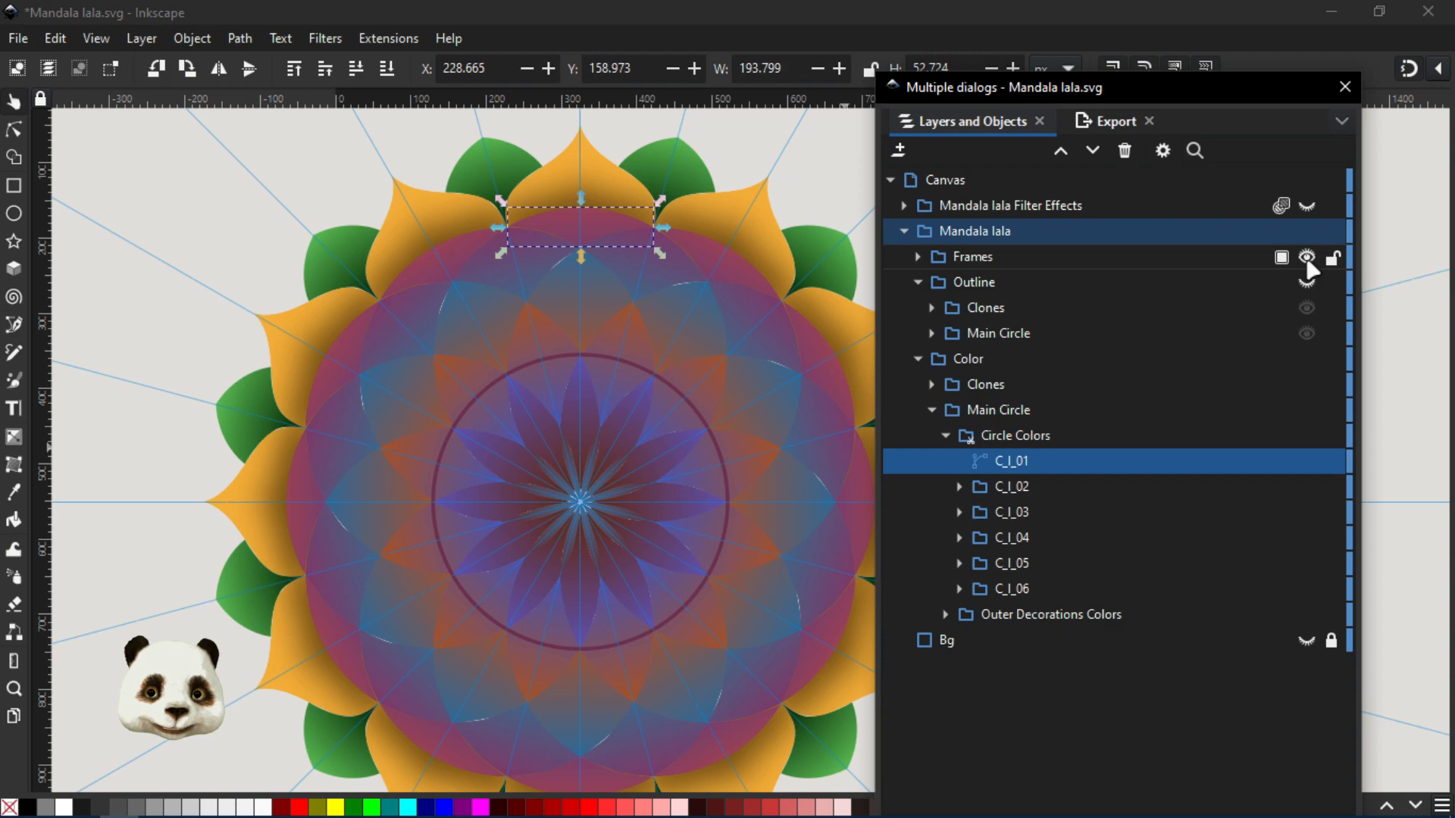
pyautogui.click(1306, 280)
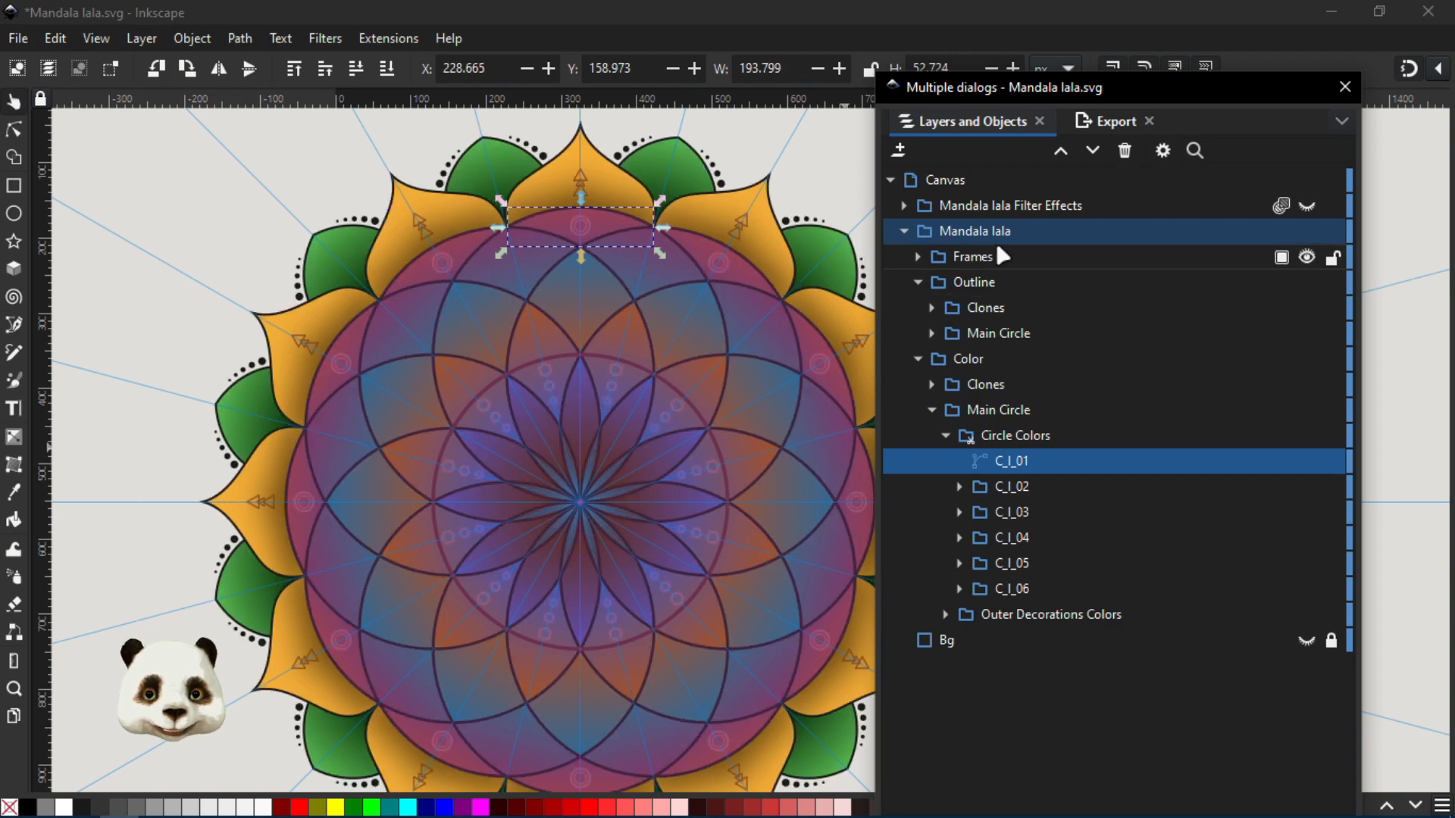
pyautogui.click(905, 231)
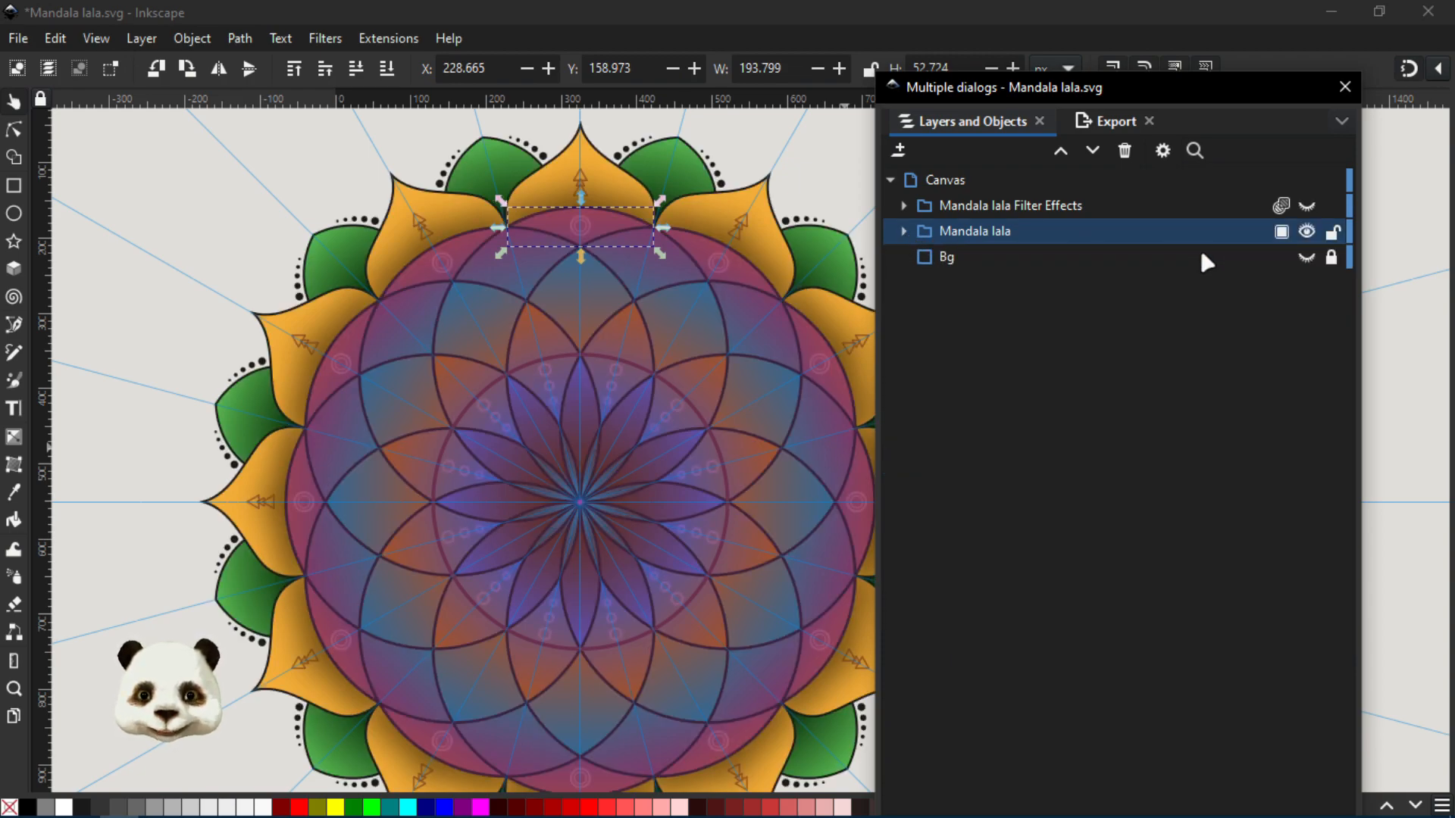
pyautogui.click(1305, 259)
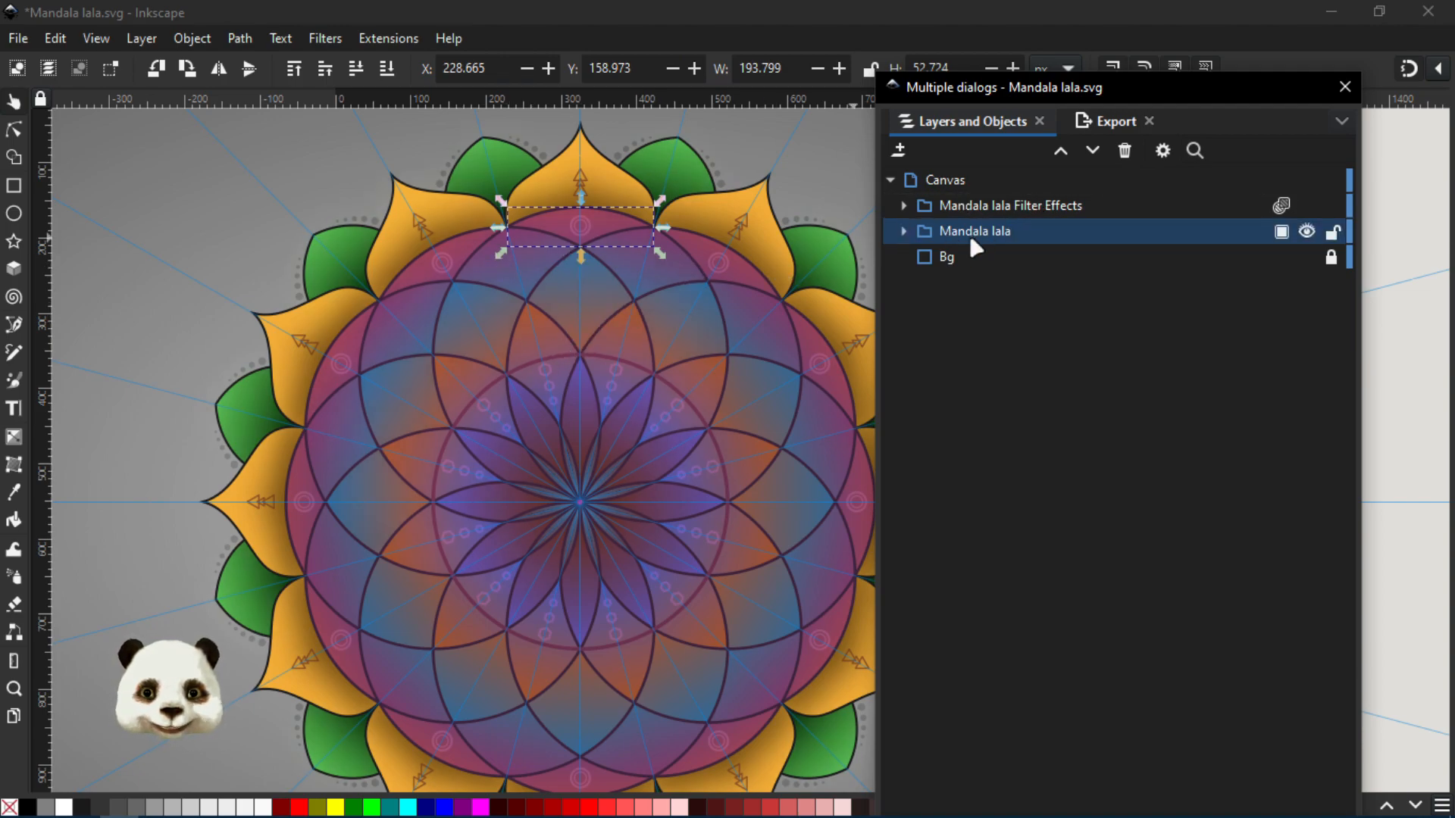
# - Select the whole Mandala lala group and inspect its filter effects and the filter list in the Filter Editor
pyautogui.click(997, 232)
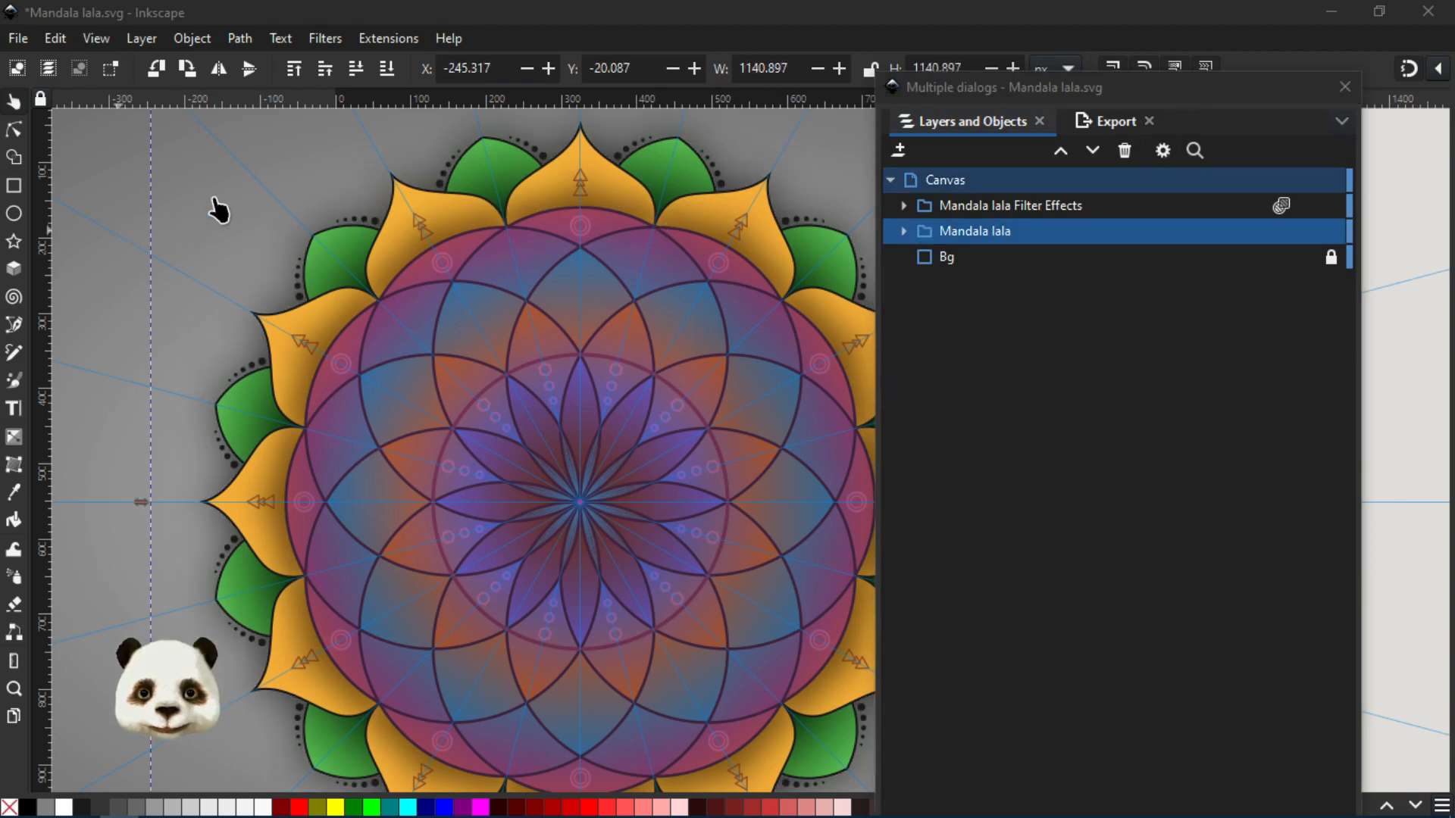
pyautogui.scroll(-2, 483, 418)
pyautogui.scroll(1, 692, 493)
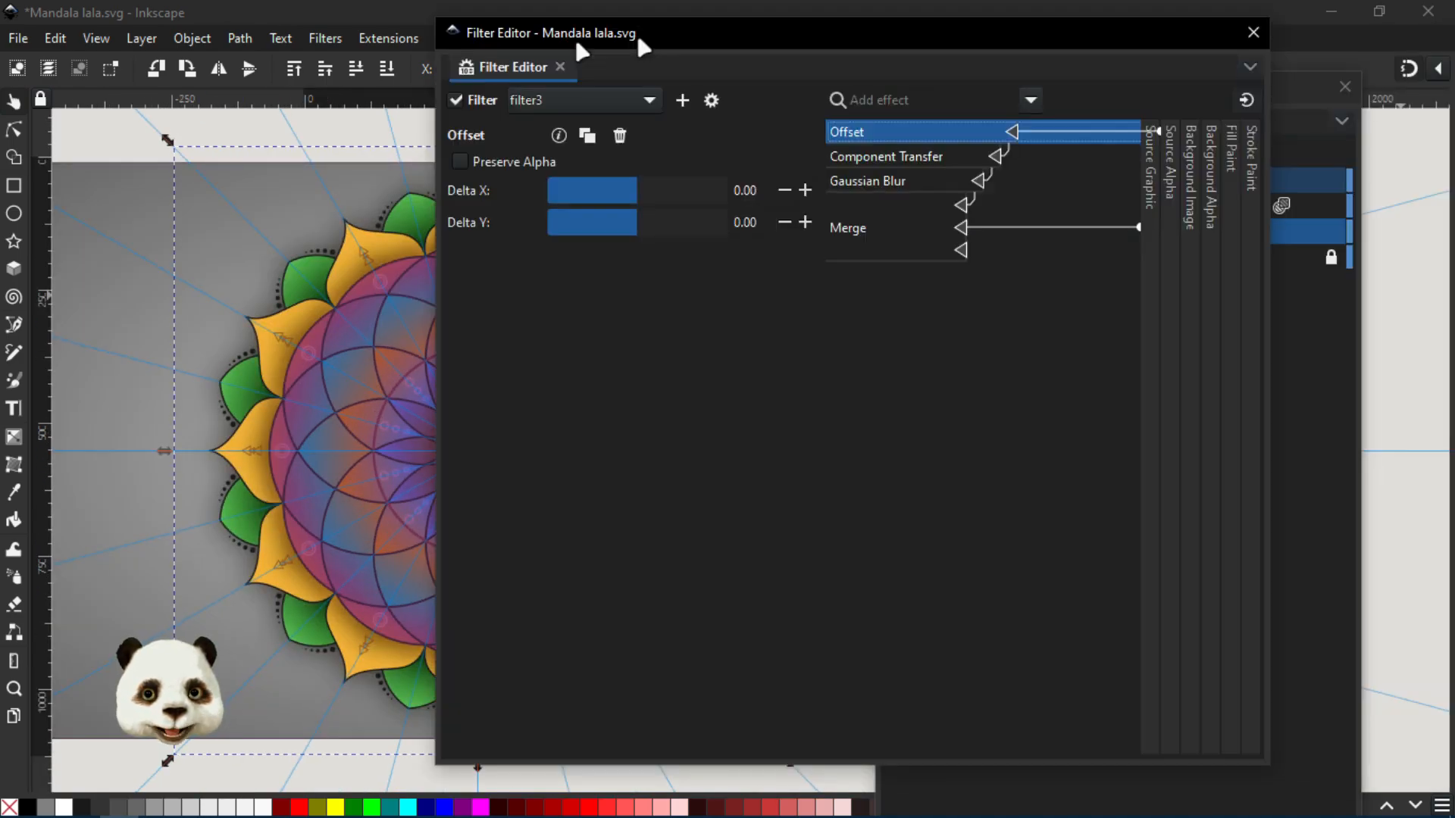
pyautogui.moveTo(637, 33); pyautogui.dragTo(711, 64)
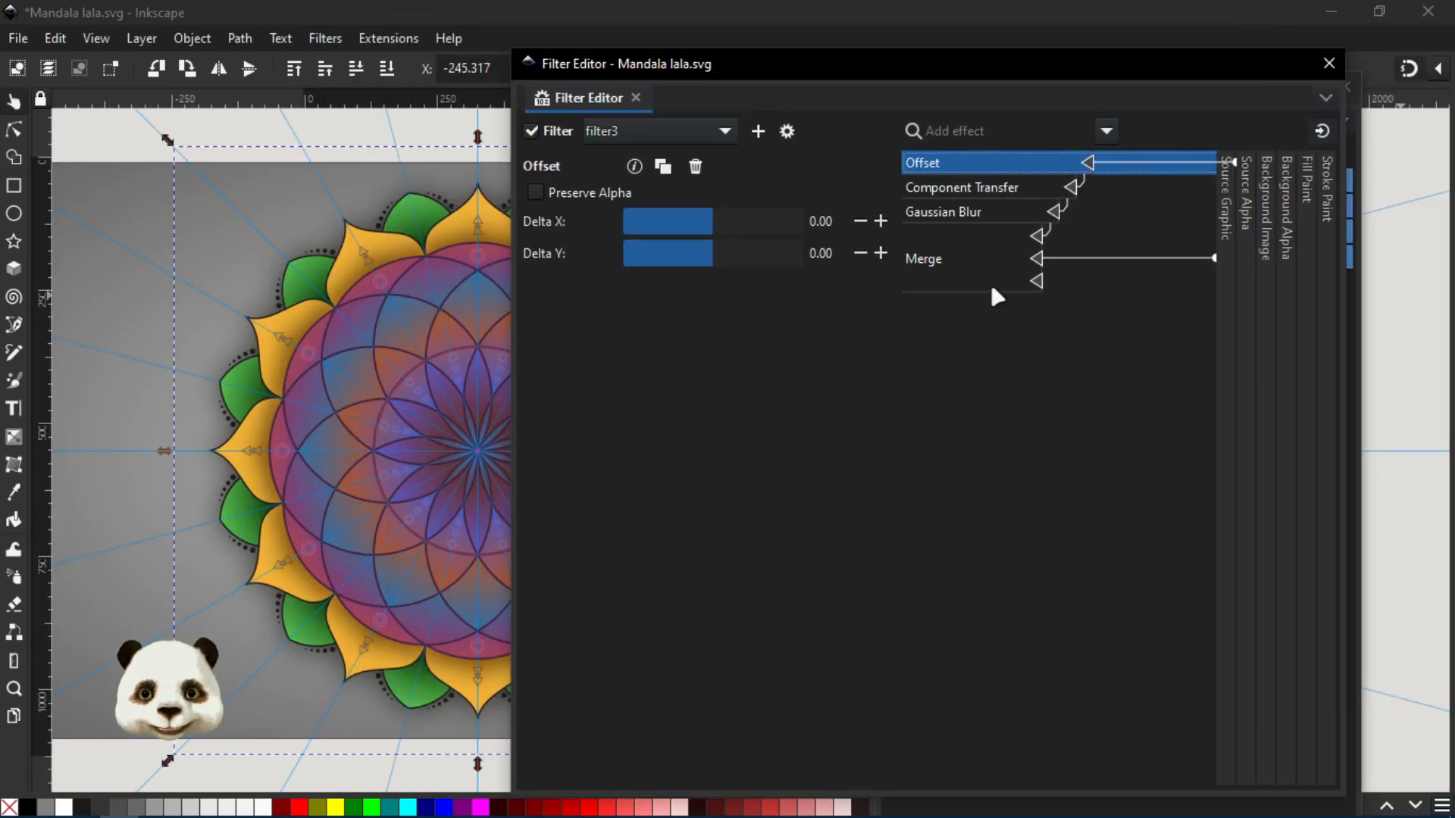
pyautogui.click(712, 135)
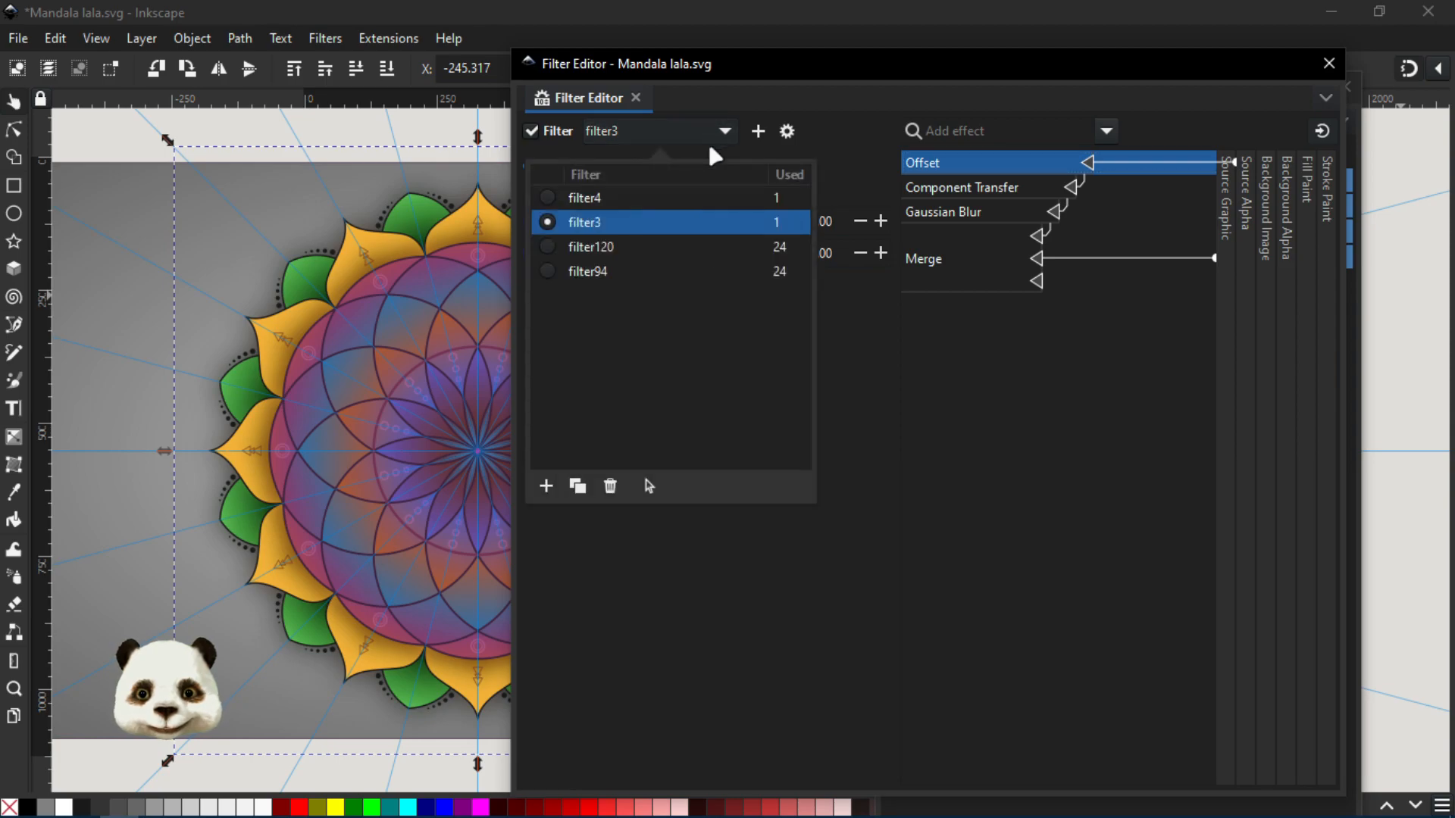
pyautogui.moveTo(695, 69); pyautogui.dragTo(1454, 46)
# - Select the Mandala lala Filter Effects clone and check its blend mode, blur and opacity in Fill and Stroke
pyautogui.click(994, 204)
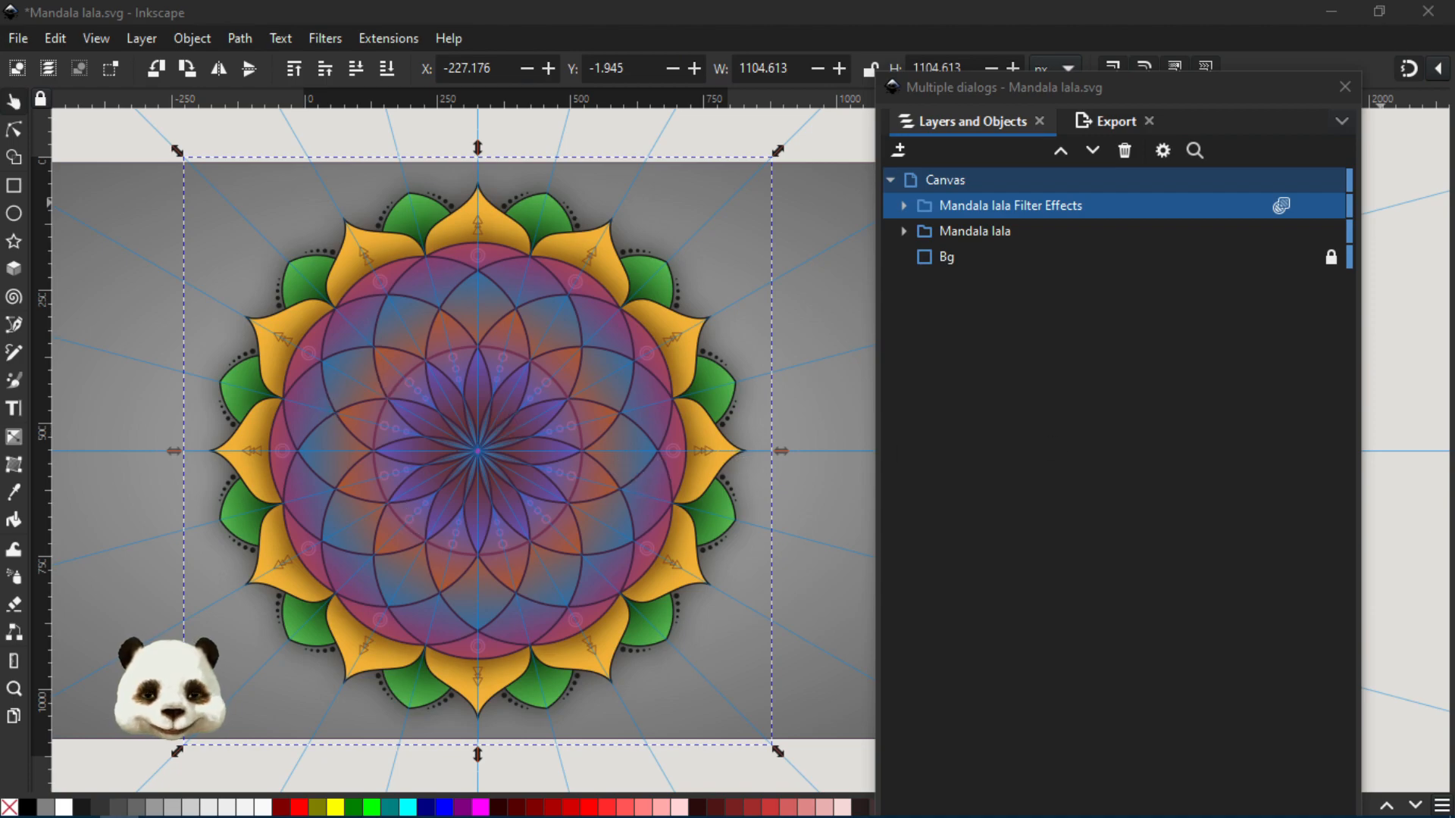
pyautogui.moveTo(1046, 60); pyautogui.dragTo(885, 48)
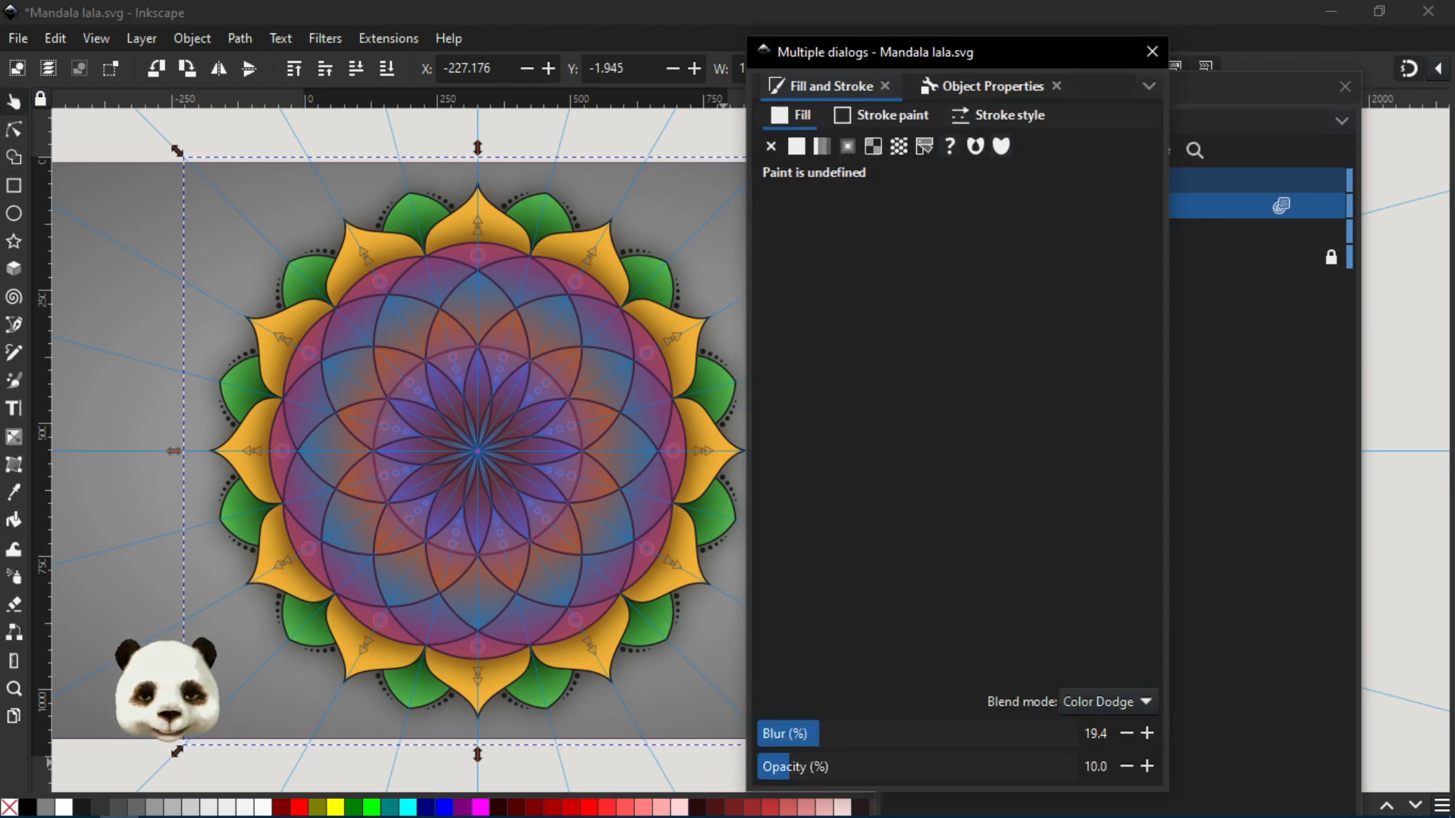
pyautogui.moveTo(874, 47); pyautogui.dragTo(1334, 115)
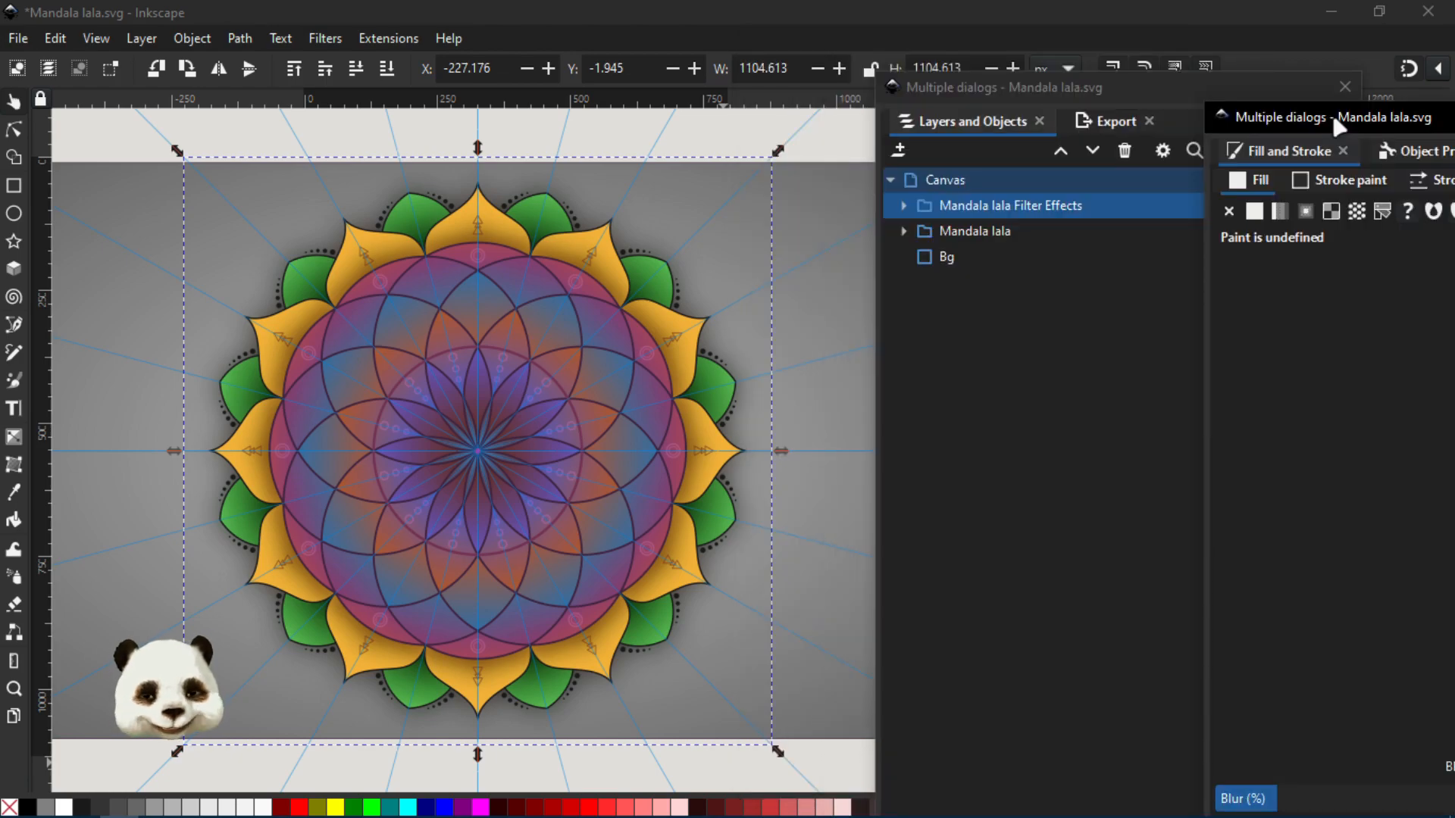
pyautogui.moveTo(1334, 117); pyautogui.dragTo(1454, 115)
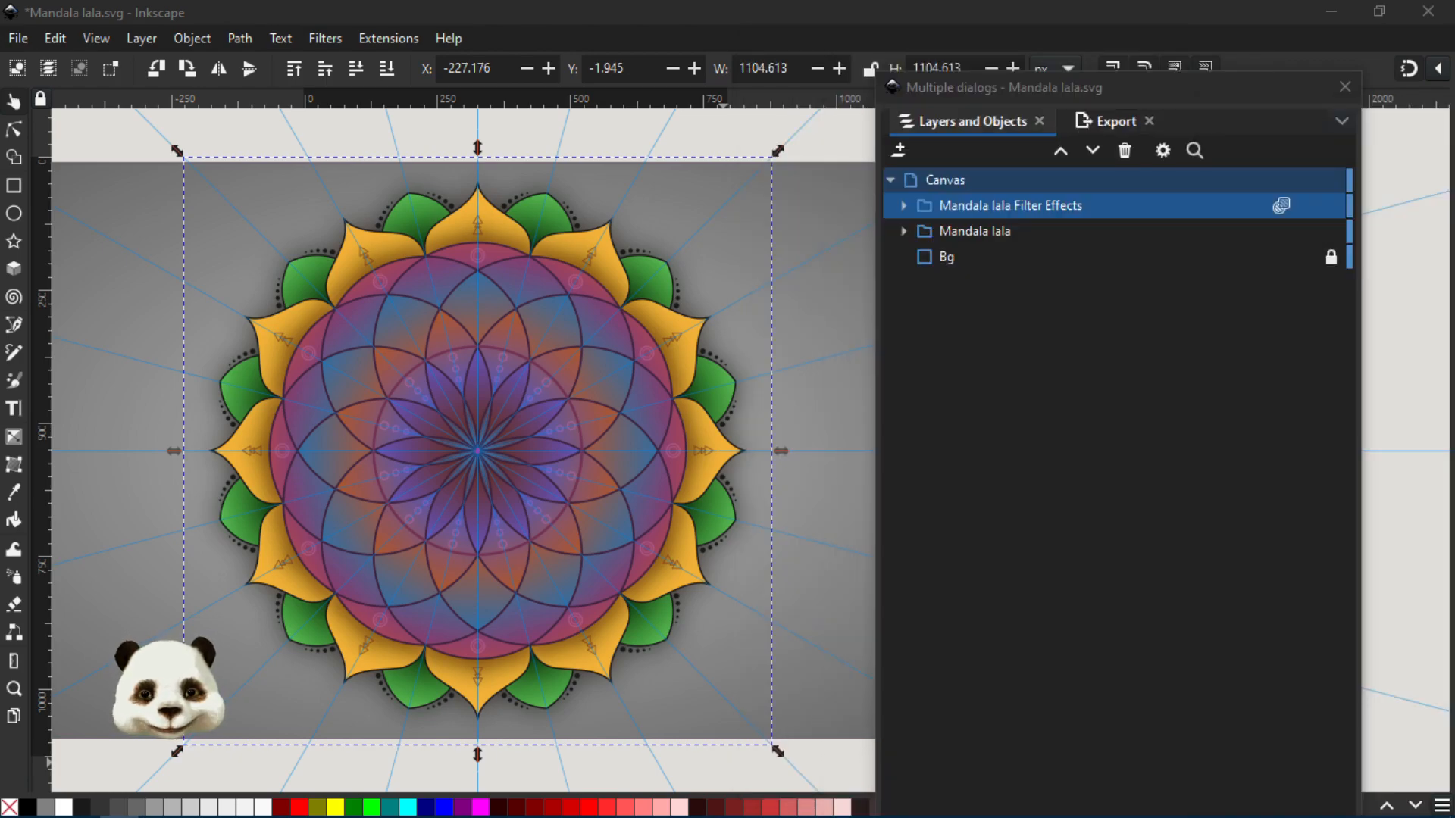
# - Examine the complete mandala with its filter effects on the grey background, both close up and as a whole
pyautogui.scroll(-2, 418, 490)
pyautogui.scroll(2, 371, 493)
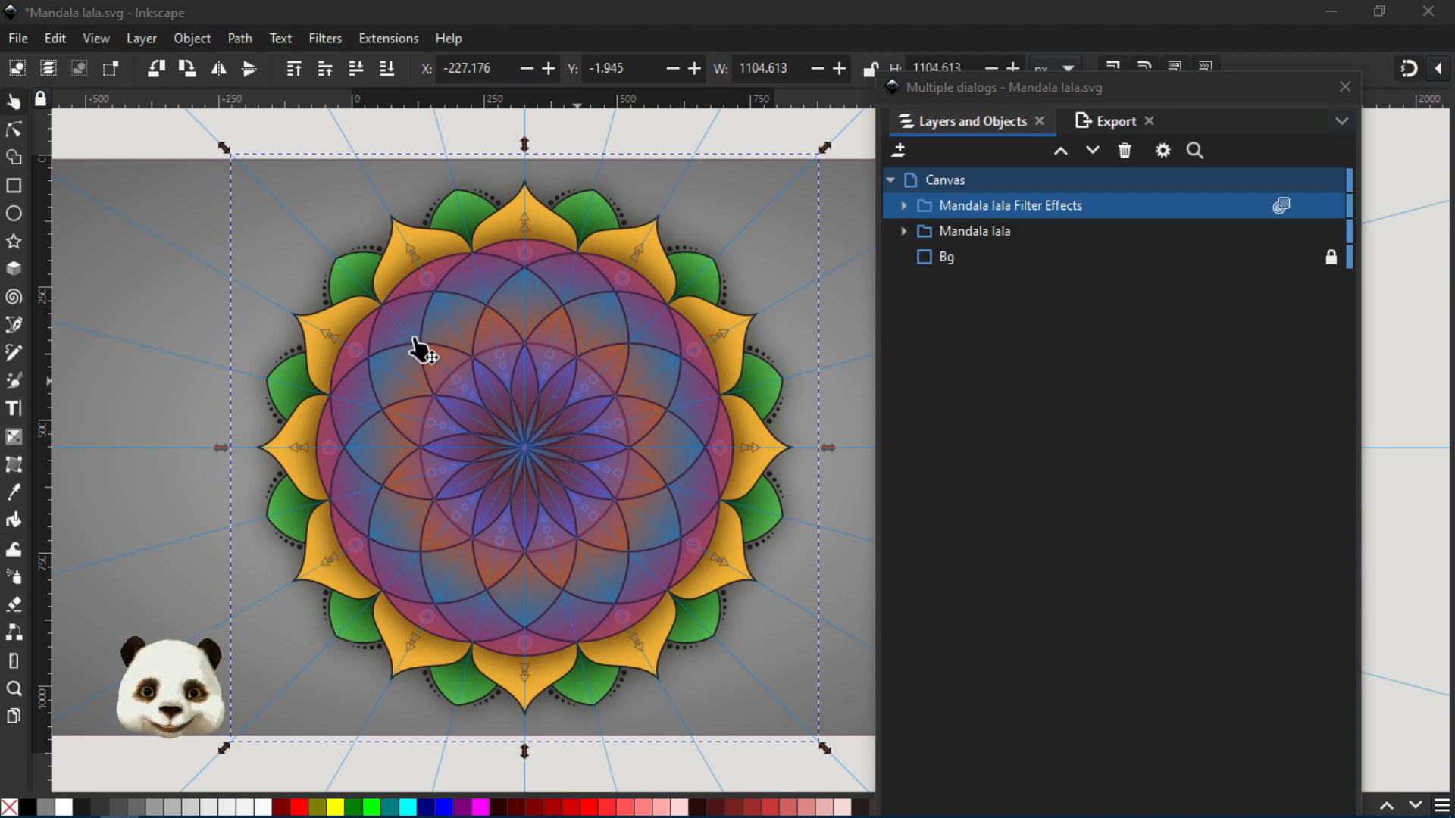
pyautogui.scroll(1, 475, 521)
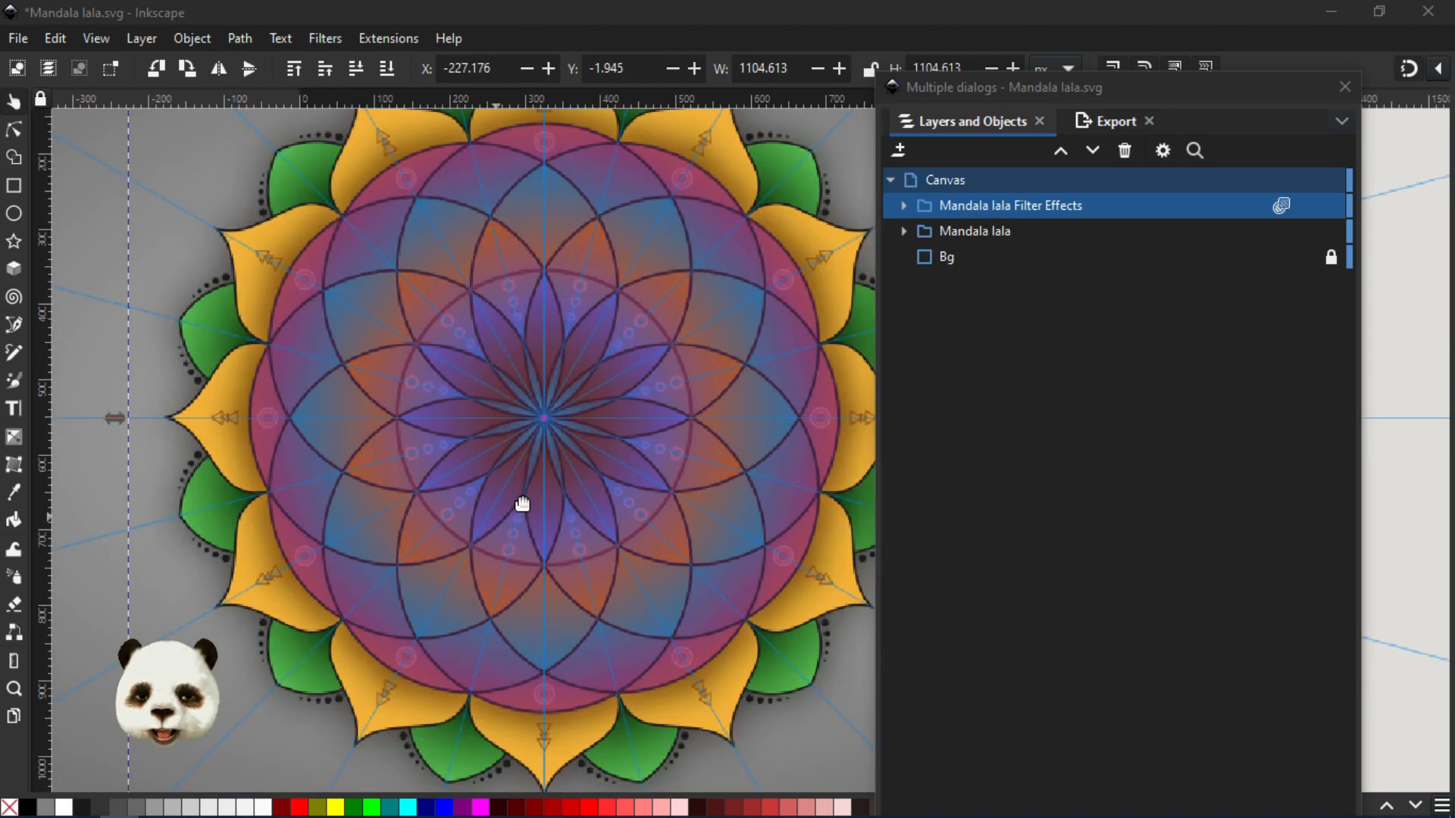
pyautogui.moveTo(673, 369); pyautogui.dragTo(611, 449)
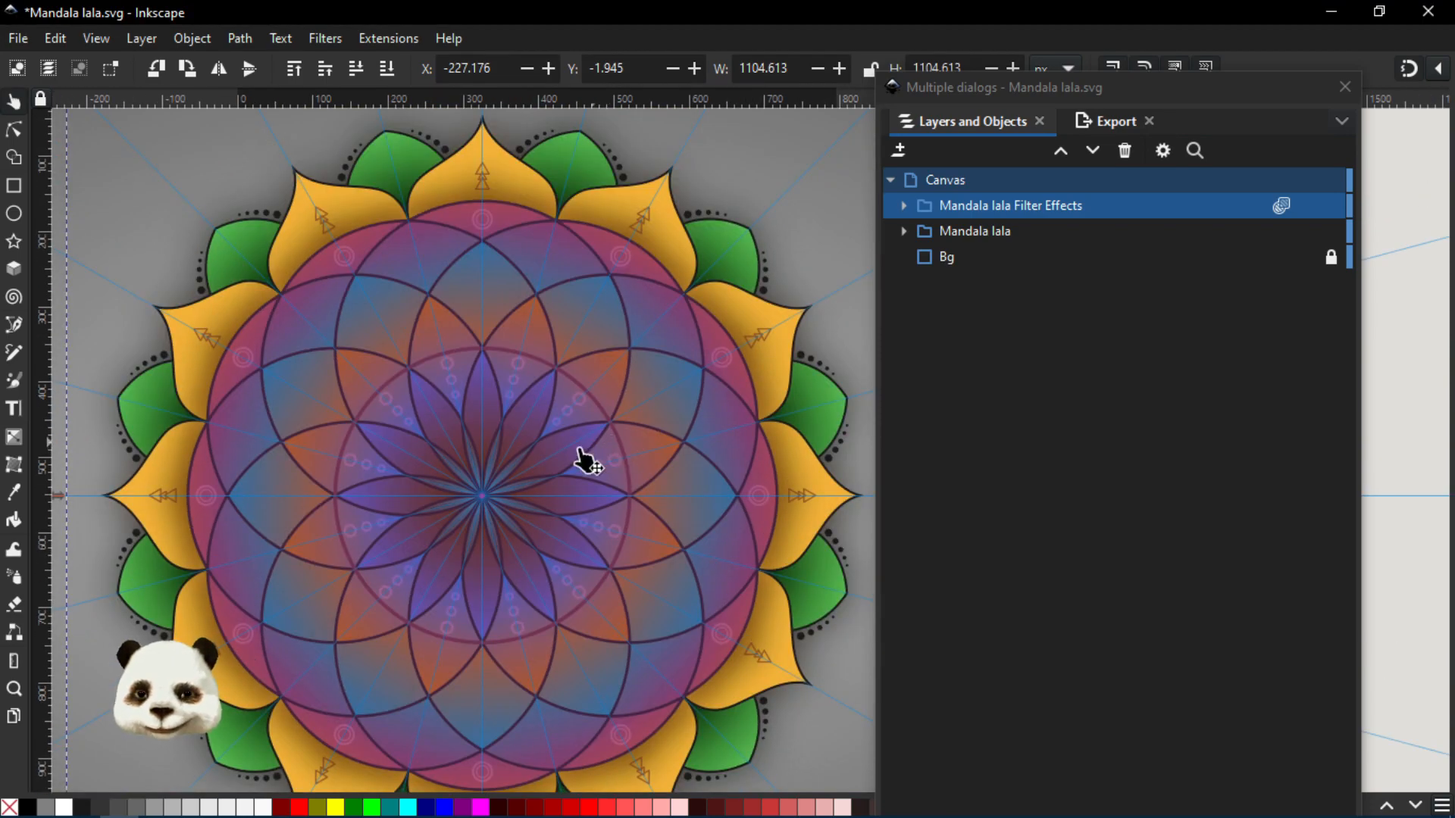
pyautogui.scroll(-1, 583, 460)
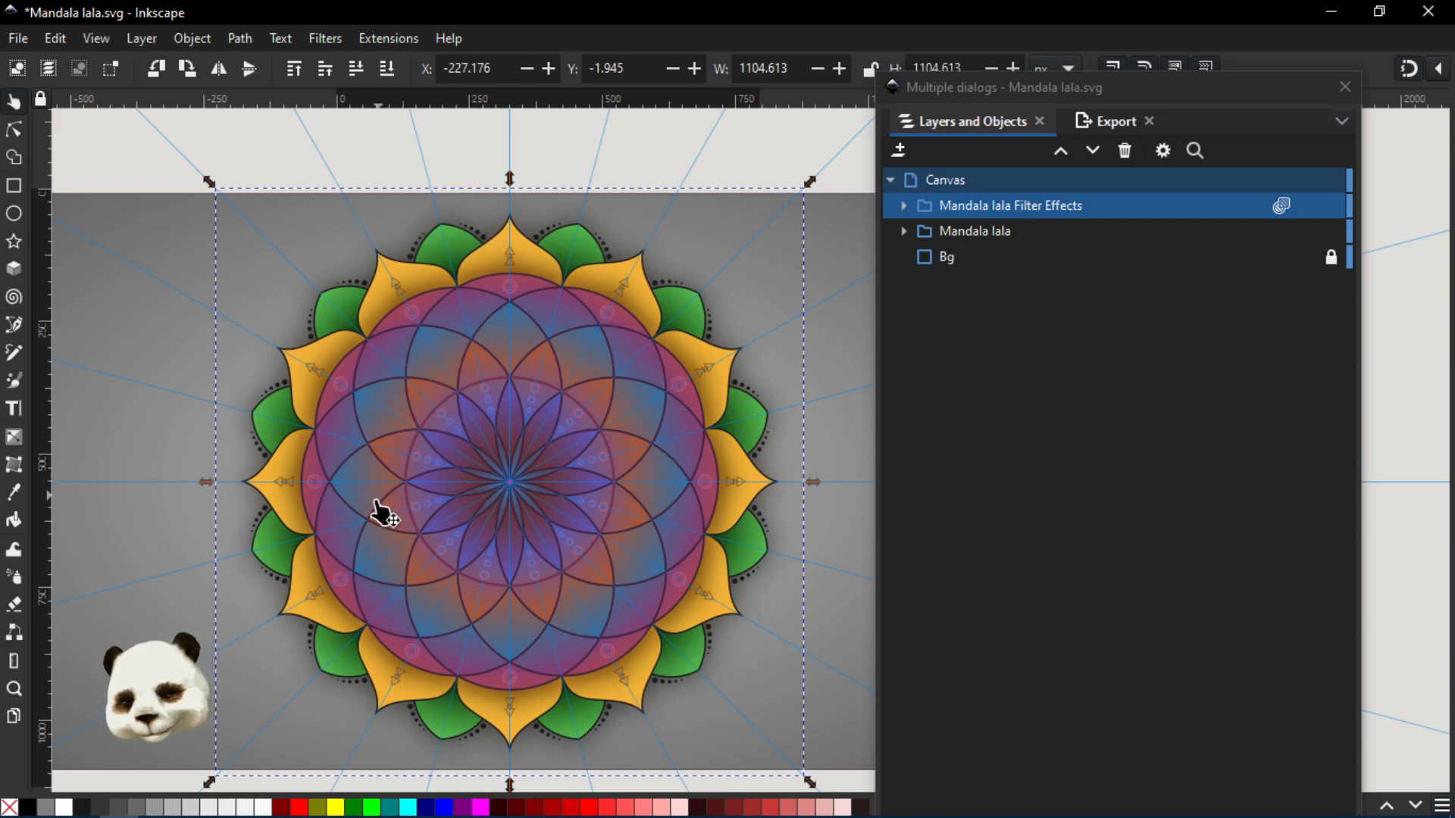
pyautogui.scroll(1, 369, 534)
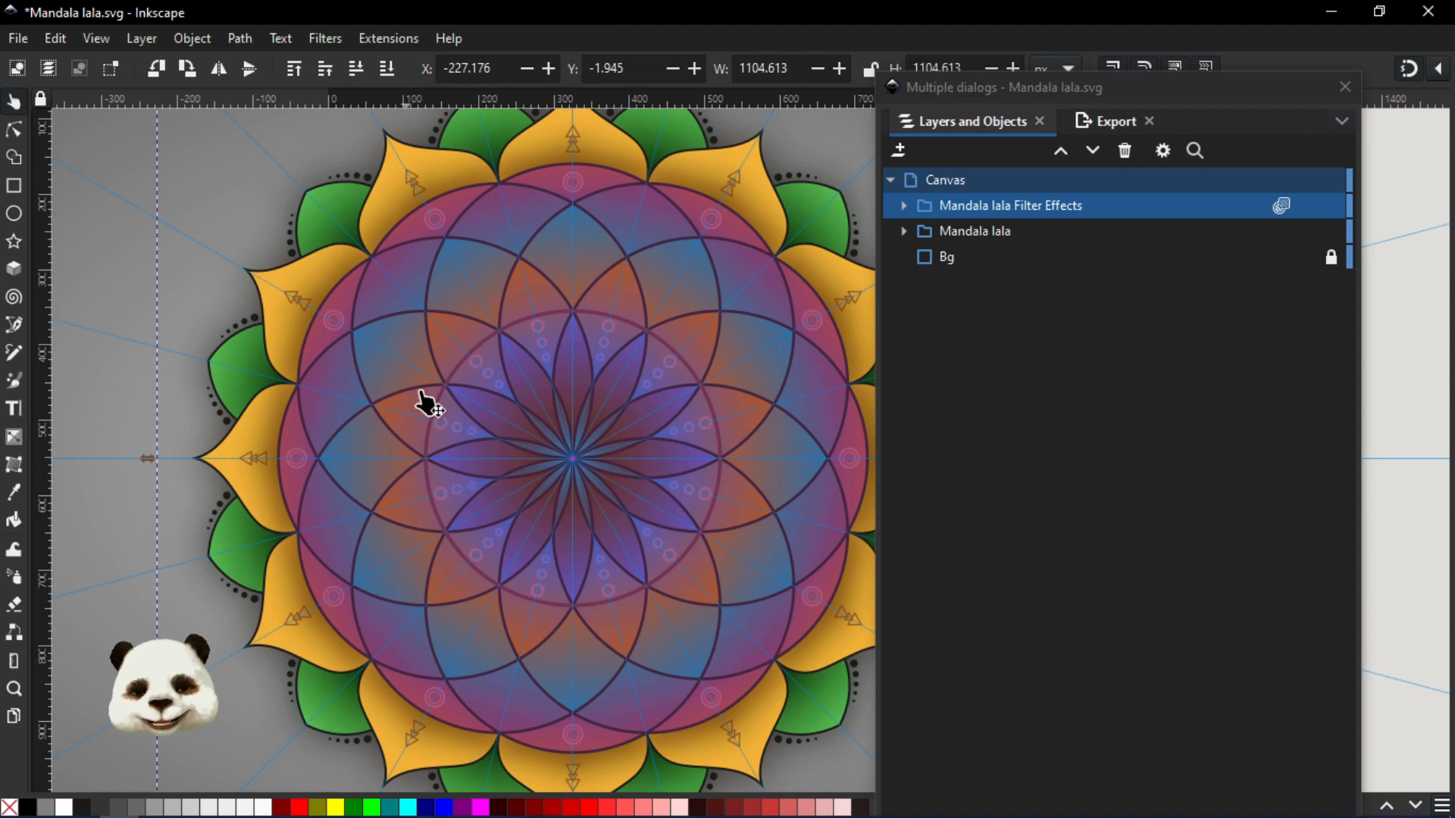
pyautogui.scroll(-1, 416, 379)
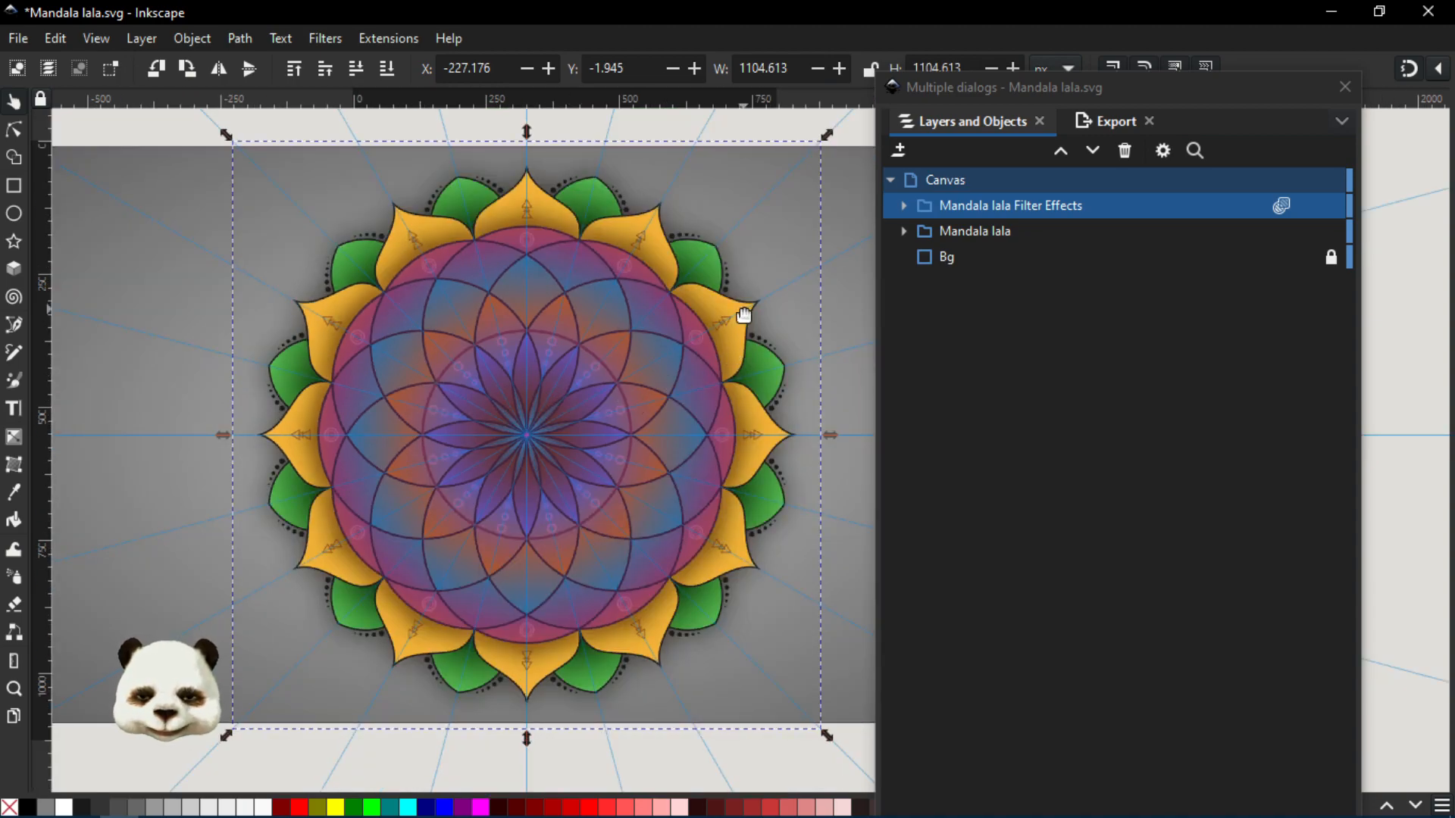
pyautogui.moveTo(764, 316); pyautogui.dragTo(715, 302)
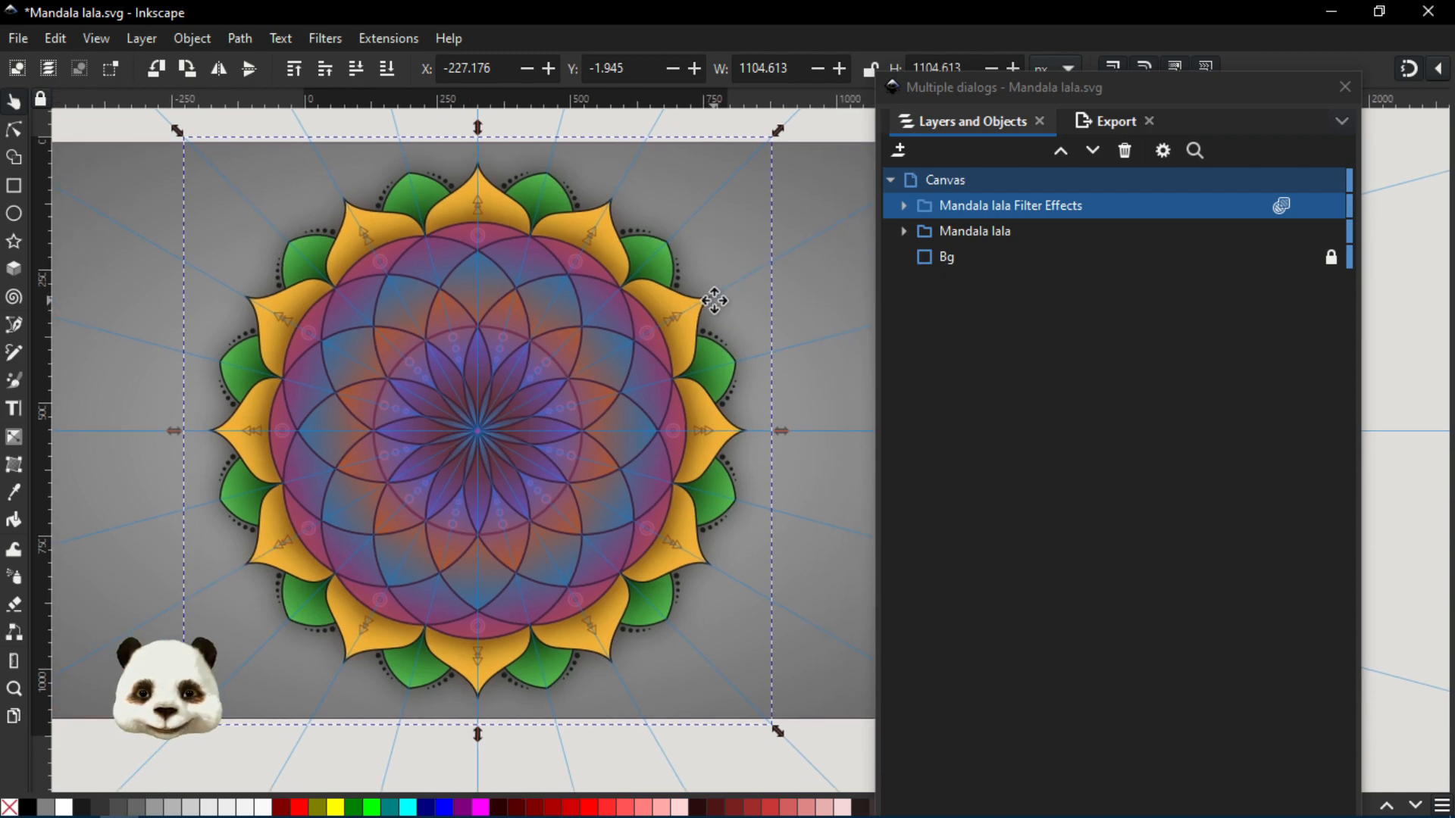